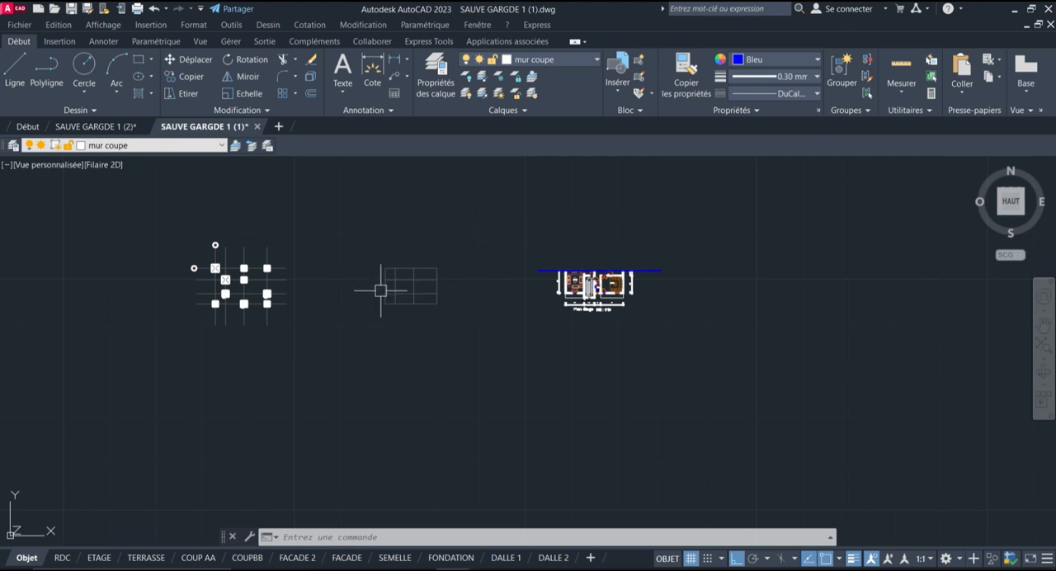
Copy axis bubble 1 to the second horizontal axis, using its circle's quadrant on the axis as base point
{"action": "scroll", "coordinate": [402, 290], "scroll_direction": "up", "scroll_amount": 2}
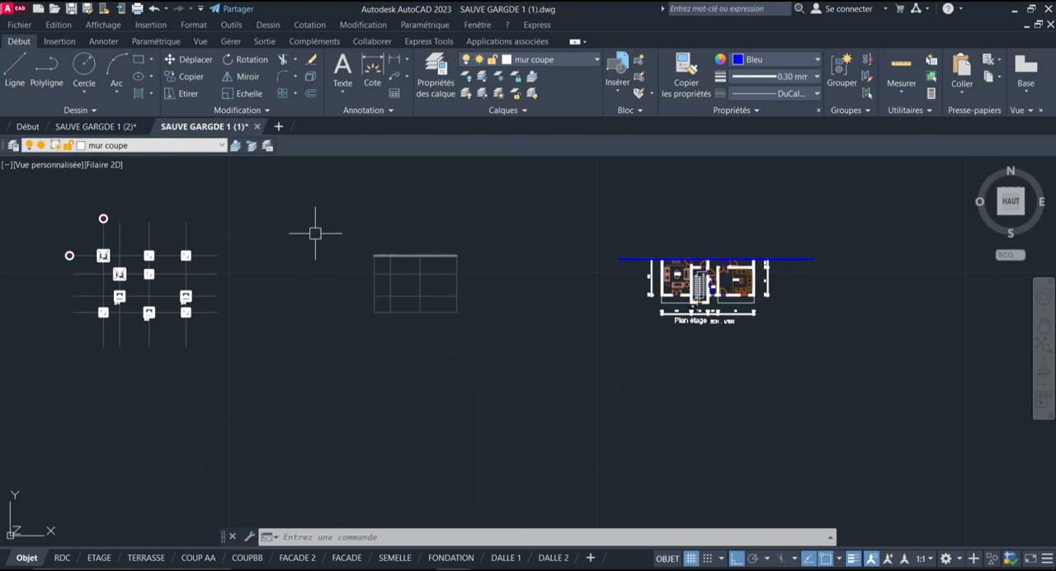
{"action": "scroll", "coordinate": [349, 235], "scroll_direction": "up", "scroll_amount": 3}
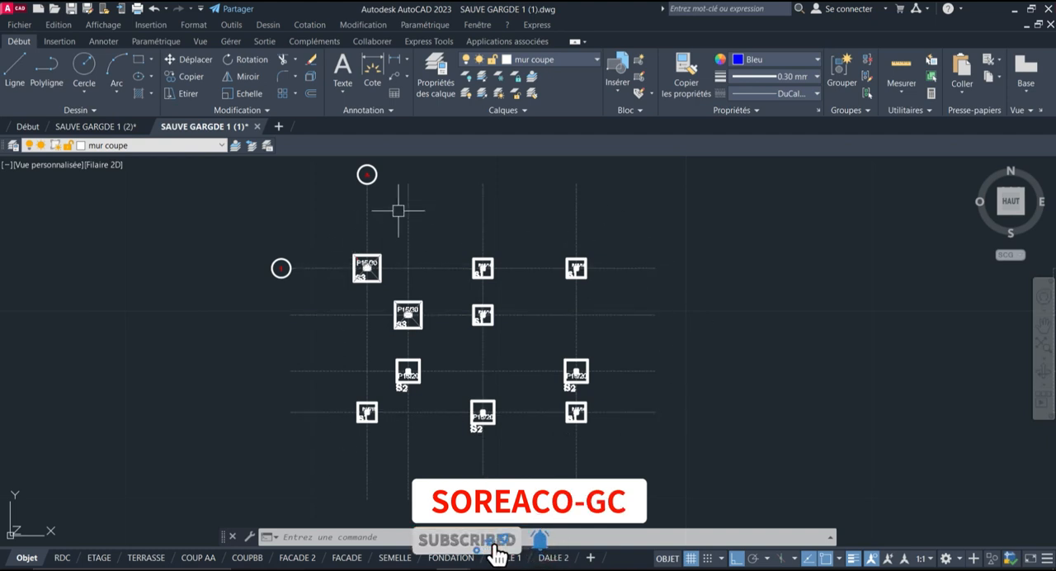
{"action": "scroll", "coordinate": [322, 248], "scroll_direction": "up", "scroll_amount": 2}
{"action": "left_click", "coordinate": [297, 175]}
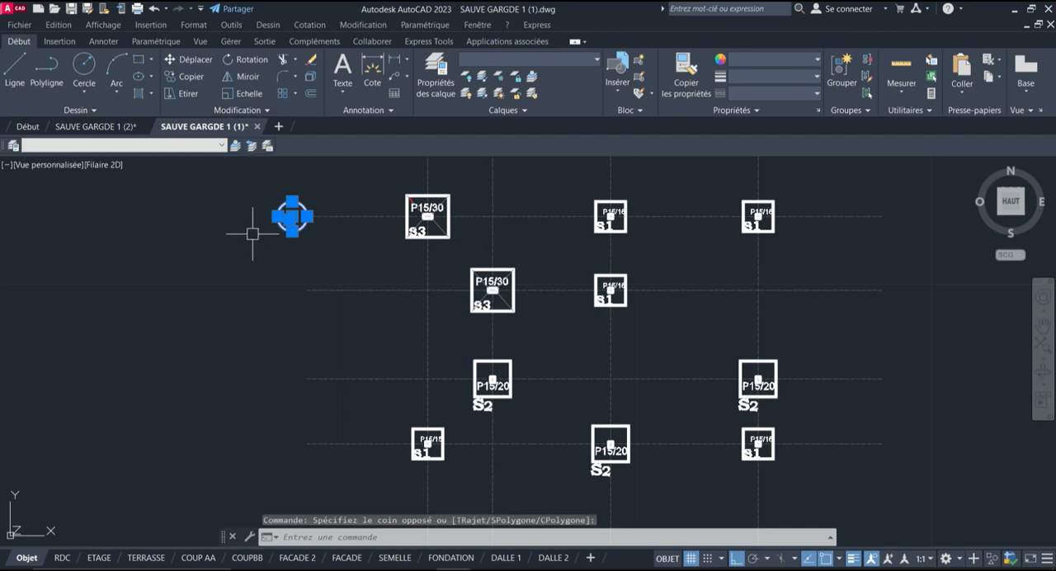
{"action": "left_click", "coordinate": [191, 79]}
{"action": "scroll", "coordinate": [315, 210], "scroll_direction": "up", "scroll_amount": 3}
{"action": "left_click", "coordinate": [293, 223]}
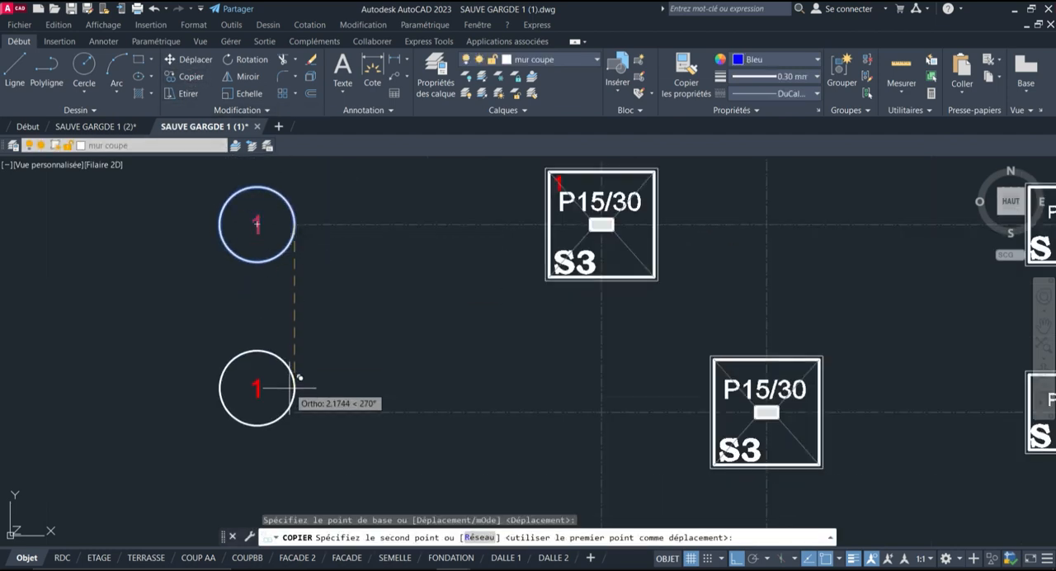
{"action": "left_click", "coordinate": [294, 410]}
Place further copies of bubble 1 at the ends of the third and fourth horizontal axes and finish copying
{"action": "scroll", "coordinate": [301, 388], "scroll_direction": "down", "scroll_amount": 5}
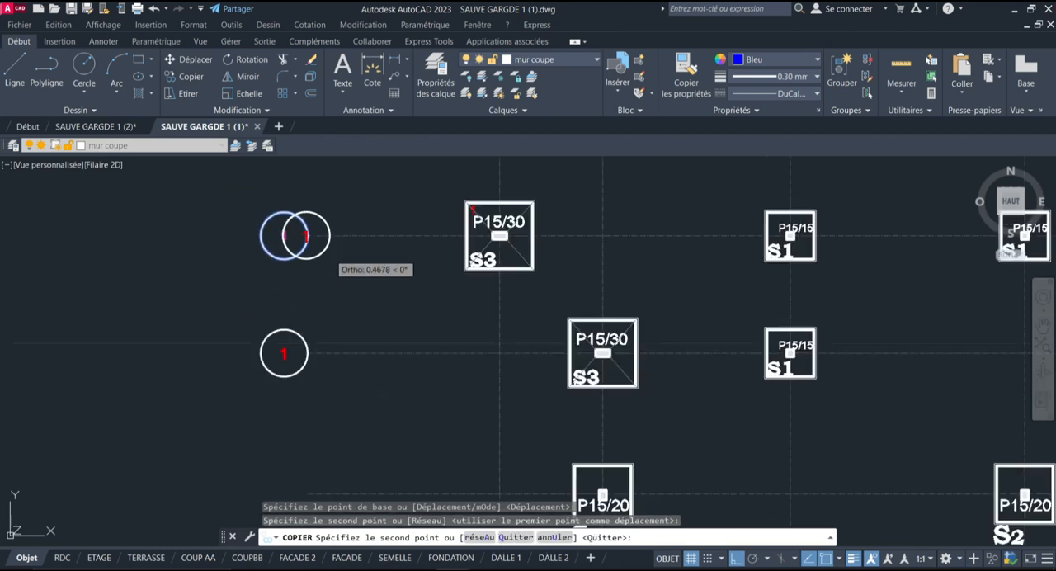
{"action": "scroll", "coordinate": [314, 345], "scroll_direction": "up", "scroll_amount": 6}
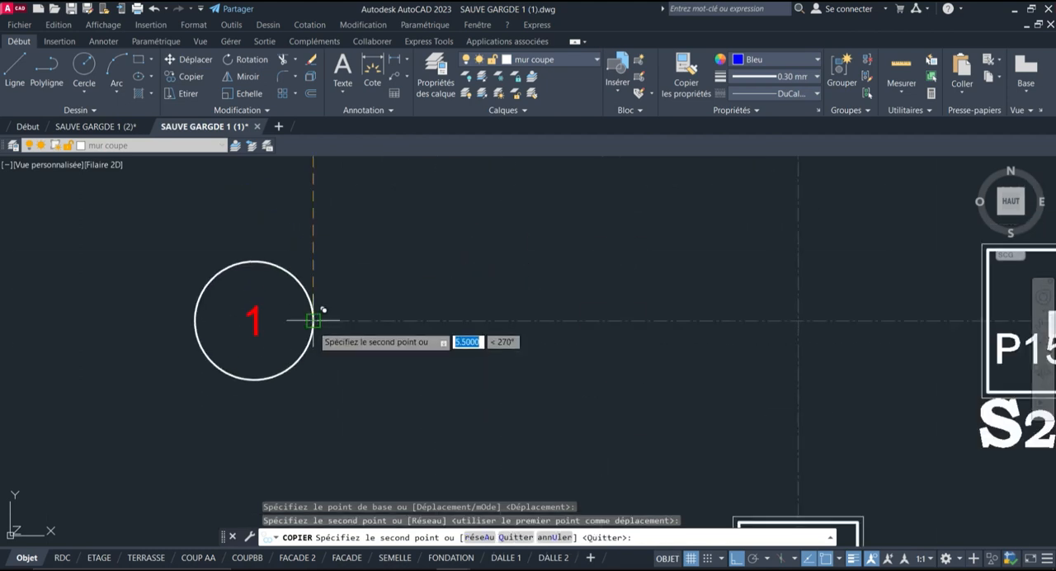
{"action": "left_click", "coordinate": [313, 321]}
{"action": "scroll", "coordinate": [332, 250], "scroll_direction": "down", "scroll_amount": 4}
{"action": "scroll", "coordinate": [325, 373], "scroll_direction": "up", "scroll_amount": 2}
{"action": "left_click", "coordinate": [327, 382]}
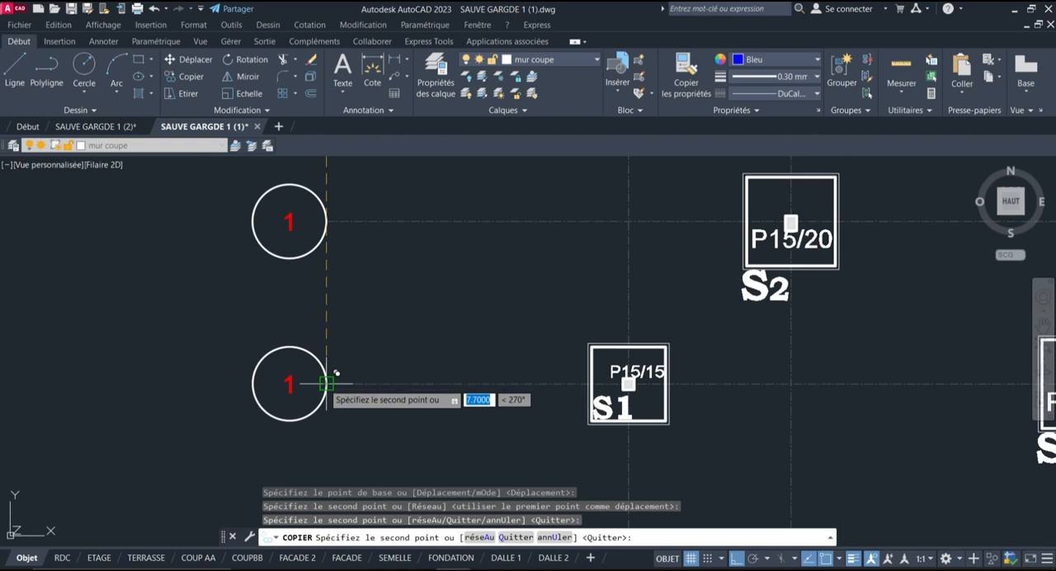
{"action": "key", "text": "Return"}
{"action": "scroll", "coordinate": [330, 354], "scroll_direction": "down", "scroll_amount": 4}
{"action": "scroll", "coordinate": [380, 298], "scroll_direction": "down", "scroll_amount": 4}
{"action": "middle_click_drag", "start_coordinate": [388, 276], "coordinate": [345, 327]}
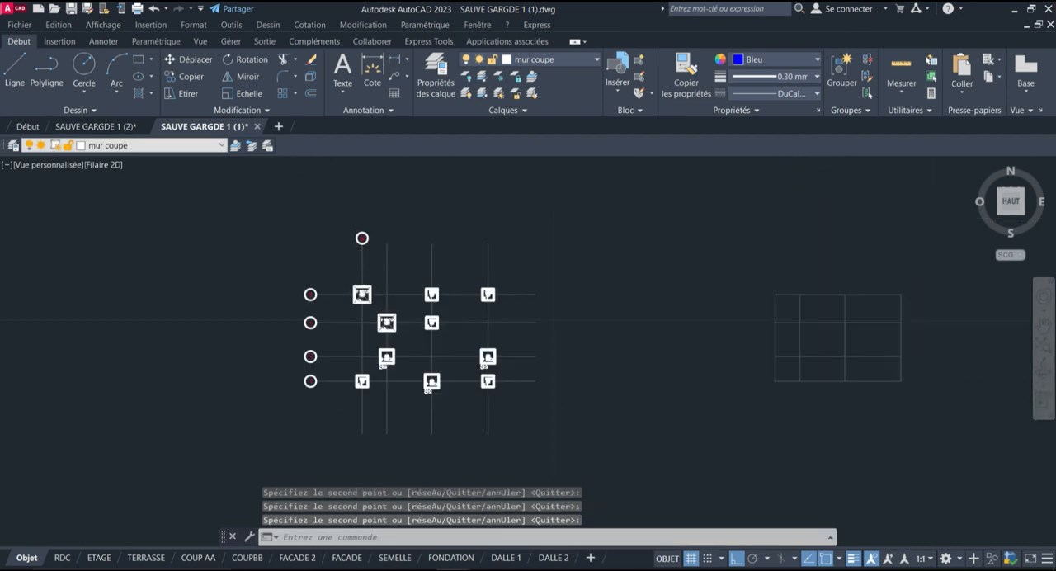
{"action": "scroll", "coordinate": [360, 272], "scroll_direction": "up", "scroll_amount": 4}
{"action": "scroll", "coordinate": [520, 188], "scroll_direction": "up", "scroll_amount": 2}
{"action": "middle_click_drag", "start_coordinate": [512, 186], "coordinate": [424, 196]}
{"action": "scroll", "coordinate": [424, 191], "scroll_direction": "down", "scroll_amount": 4}
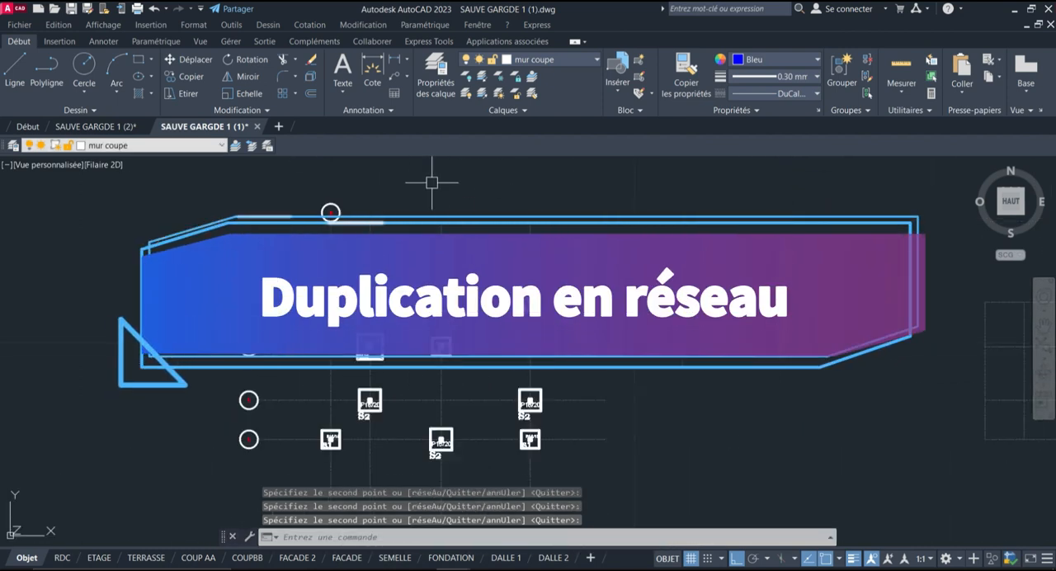
{"action": "scroll", "coordinate": [376, 194], "scroll_direction": "up", "scroll_amount": 4}
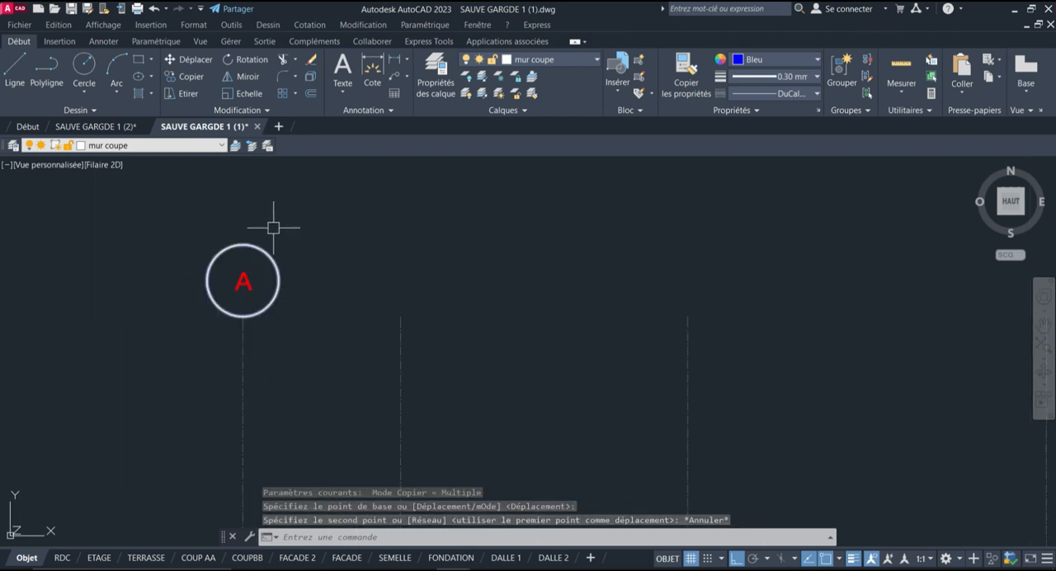
{"action": "scroll", "coordinate": [276, 231], "scroll_direction": "down", "scroll_amount": 3}
{"action": "scroll", "coordinate": [297, 227], "scroll_direction": "up", "scroll_amount": 3}
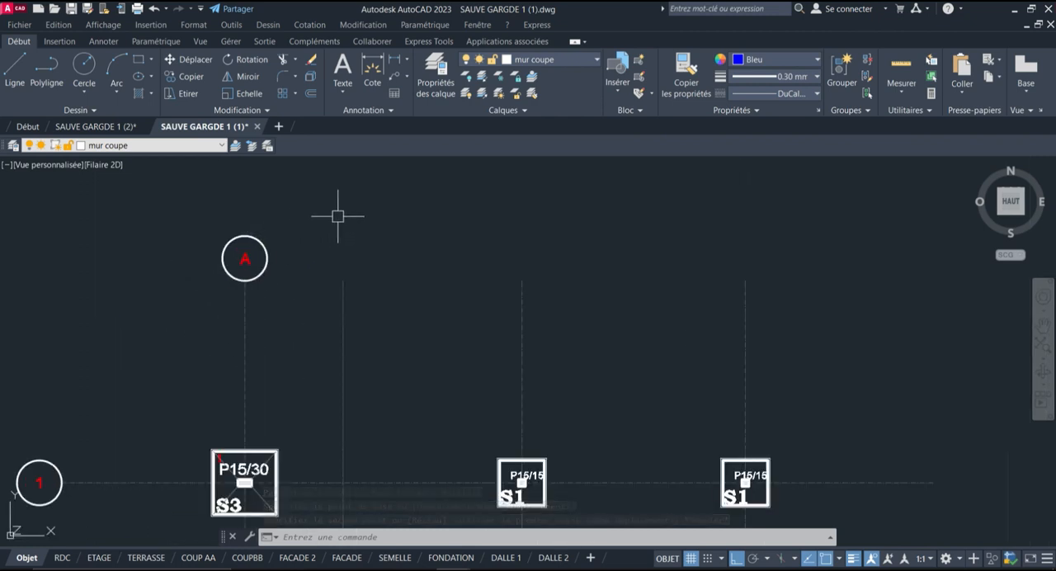
Start copying bubble A with its letter, using the circle's lower quadrant on the vertical axis as base point
{"action": "left_click", "coordinate": [338, 217]}
{"action": "left_click", "coordinate": [278, 231]}
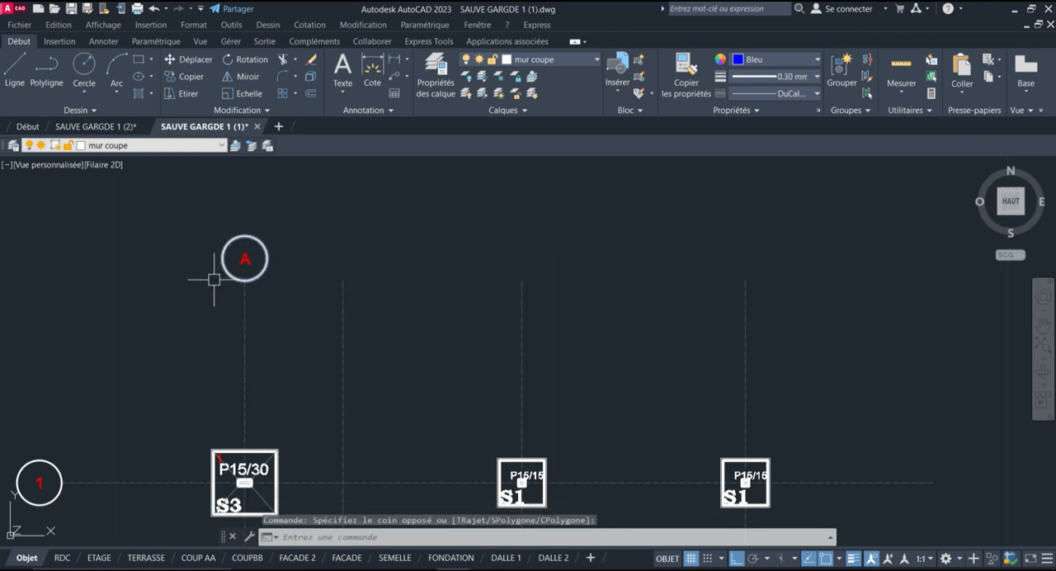
{"action": "left_click", "coordinate": [195, 286]}
{"action": "left_click", "coordinate": [310, 194]}
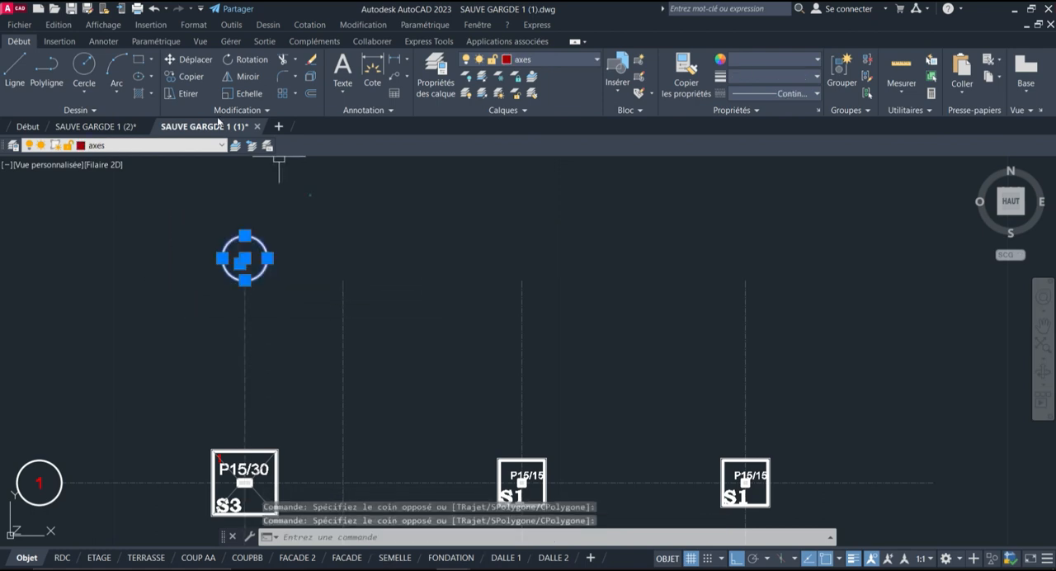
{"action": "left_click", "coordinate": [189, 77]}
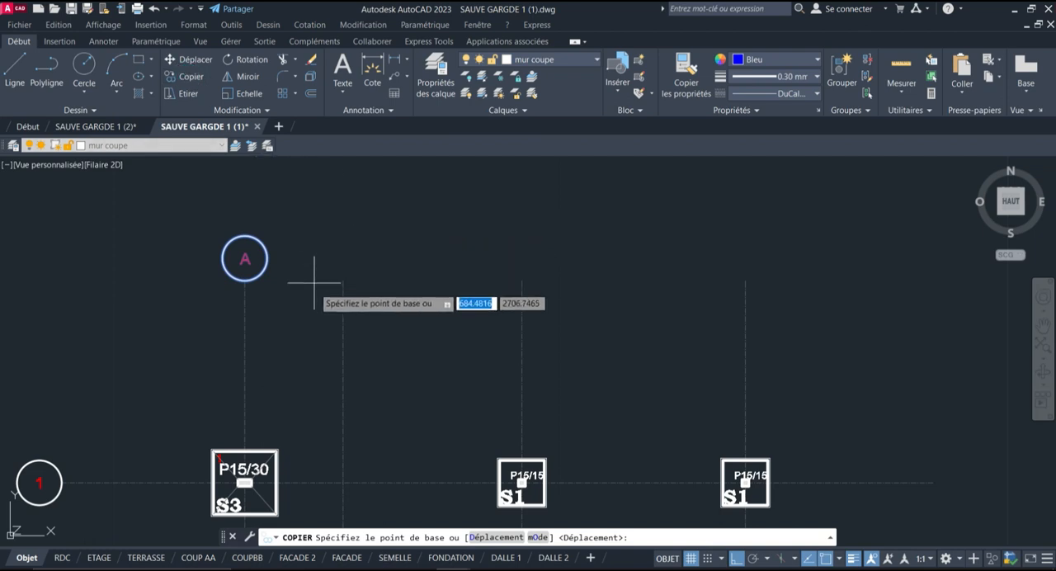
{"action": "scroll", "coordinate": [206, 305], "scroll_direction": "up", "scroll_amount": 8}
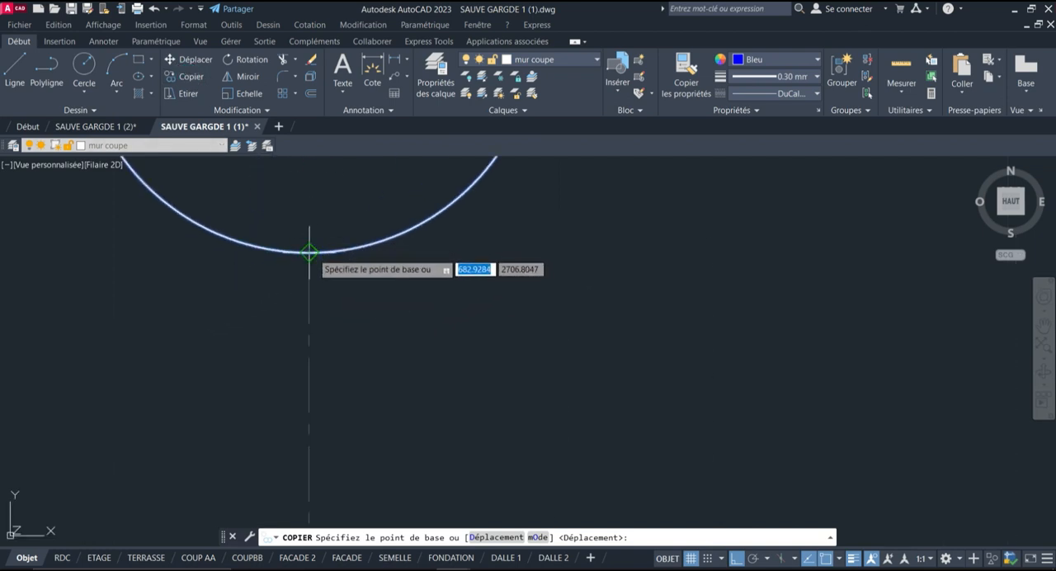
{"action": "left_click", "coordinate": [309, 253]}
Use the copy's array option with 4 elements, spacing the bubbles by the distance to the second vertical axis
{"action": "scroll", "coordinate": [124, 363], "scroll_direction": "down", "scroll_amount": 6}
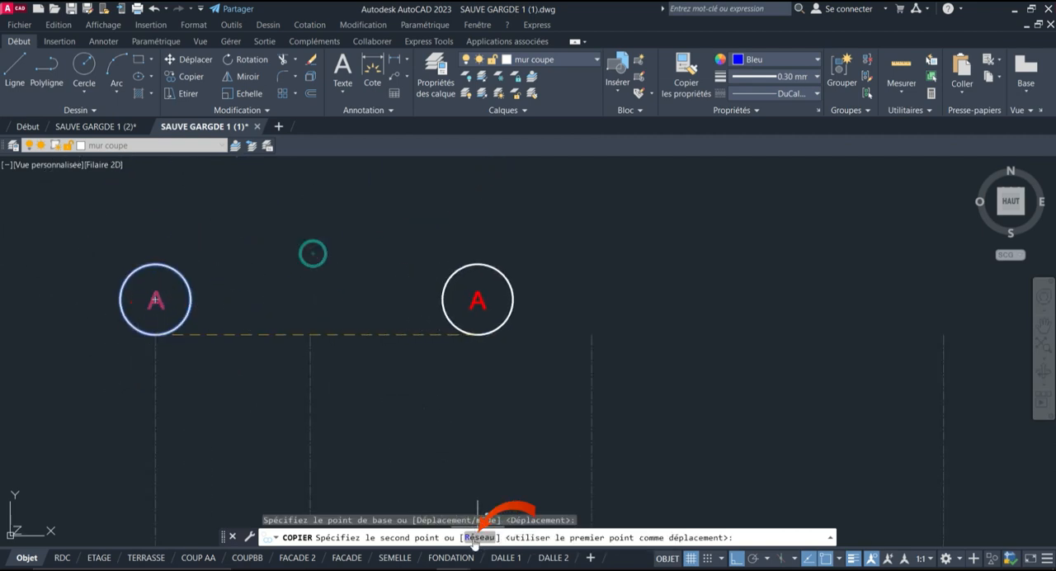
{"action": "left_click", "coordinate": [474, 537]}
{"action": "scroll", "coordinate": [302, 324], "scroll_direction": "down", "scroll_amount": 6}
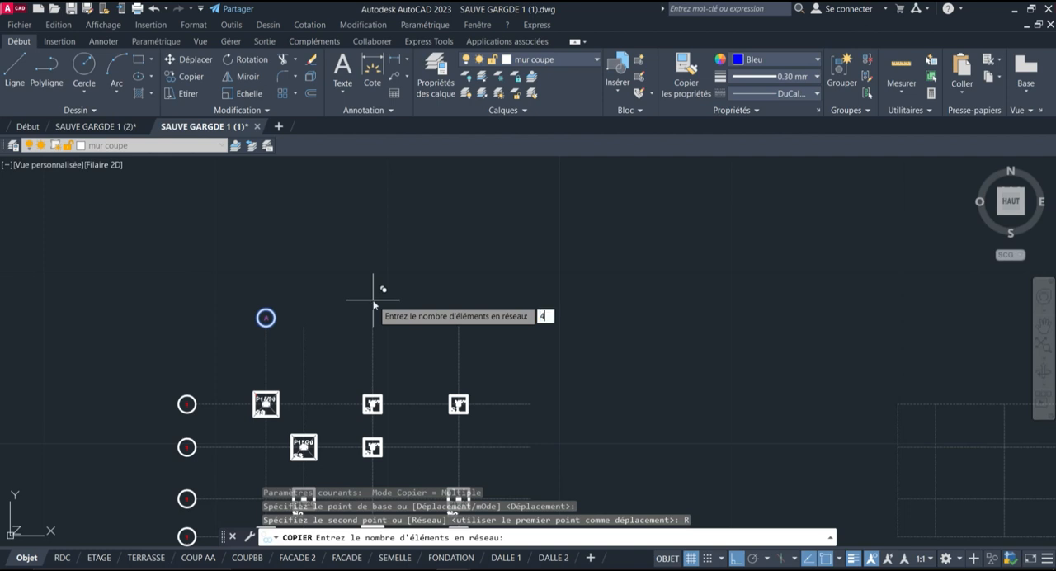
{"action": "key", "text": "Return"}
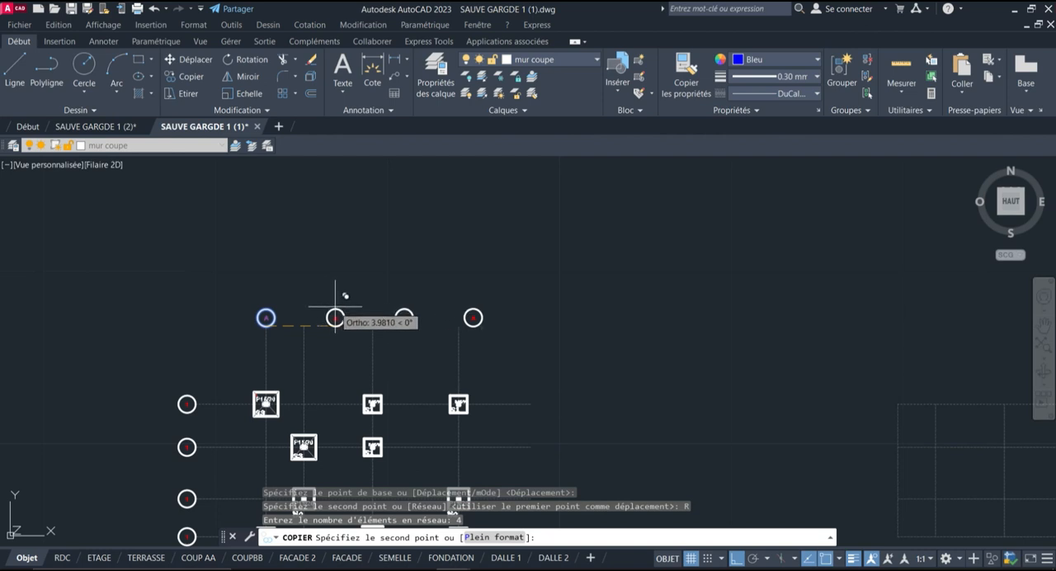
{"action": "scroll", "coordinate": [307, 317], "scroll_direction": "up", "scroll_amount": 5}
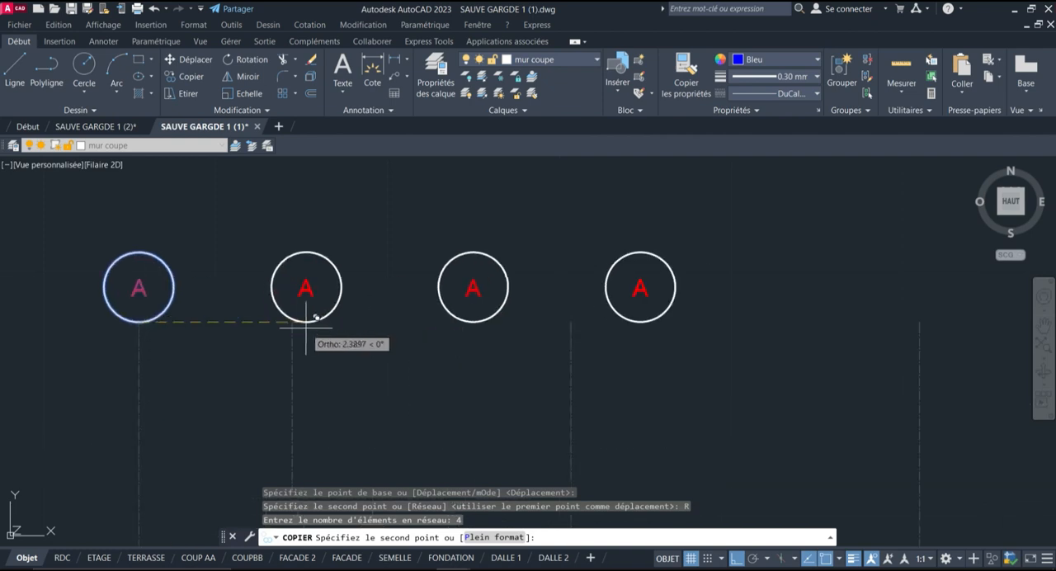
{"action": "left_click", "coordinate": [292, 322]}
{"action": "scroll", "coordinate": [177, 350], "scroll_direction": "down", "scroll_amount": 4}
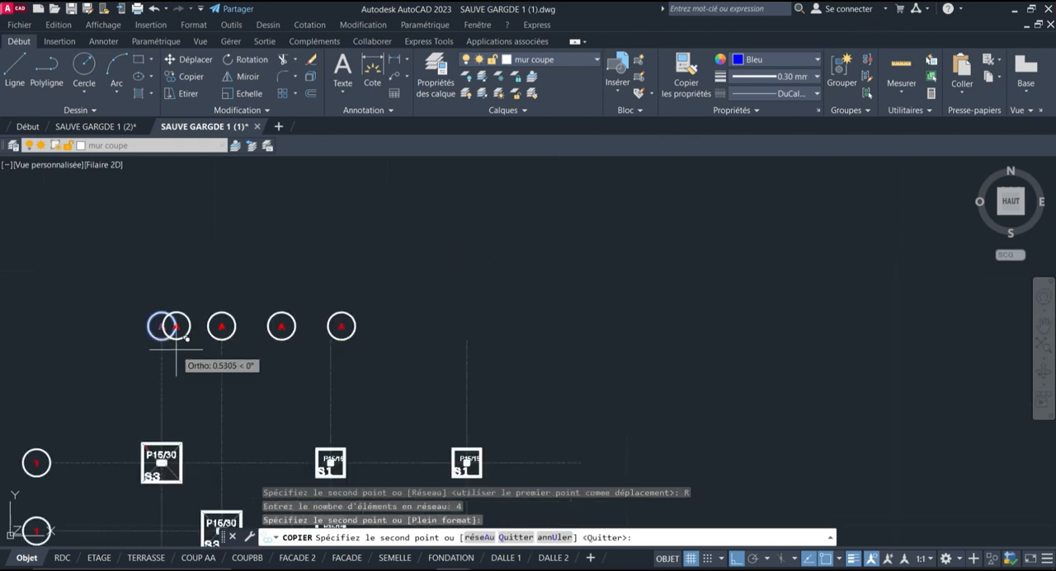
{"action": "key", "text": "Return"}
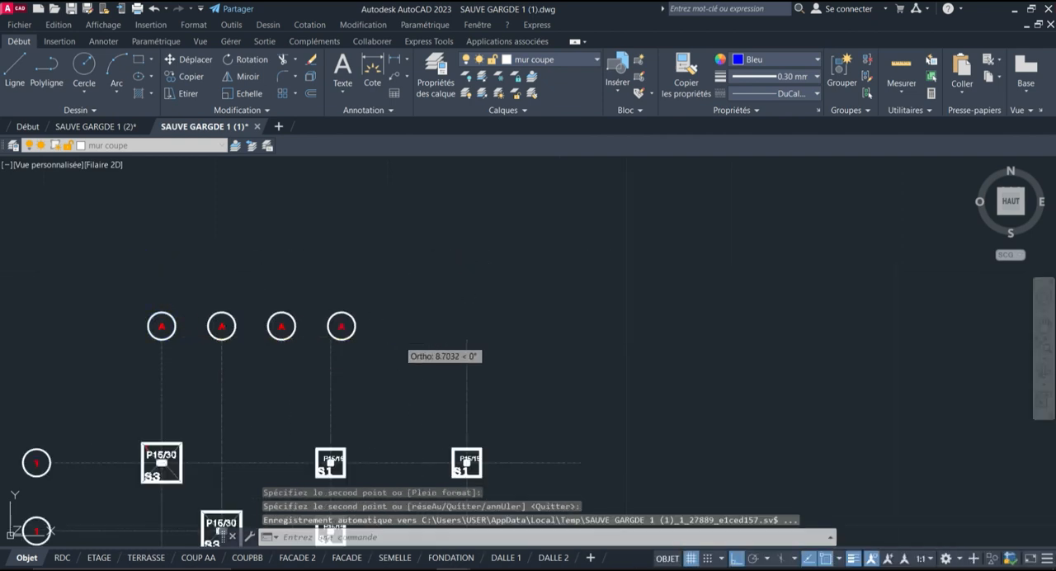
Move the last arrayed bubble with its letter from its lower quadrant onto the upper end of the fourth vertical axis
{"action": "scroll", "coordinate": [346, 342], "scroll_direction": "up", "scroll_amount": 4}
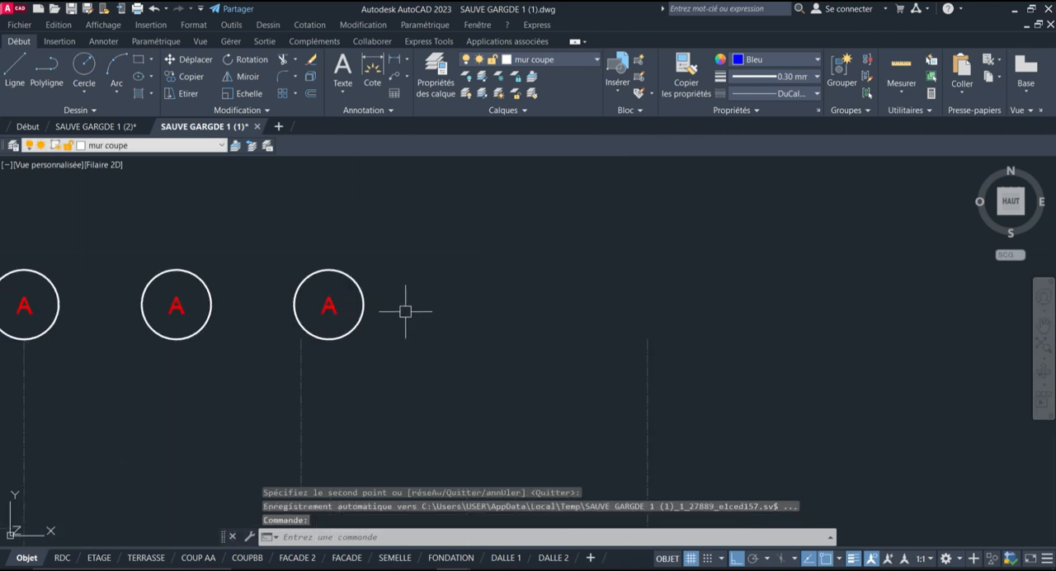
{"action": "scroll", "coordinate": [319, 285], "scroll_direction": "down", "scroll_amount": 2}
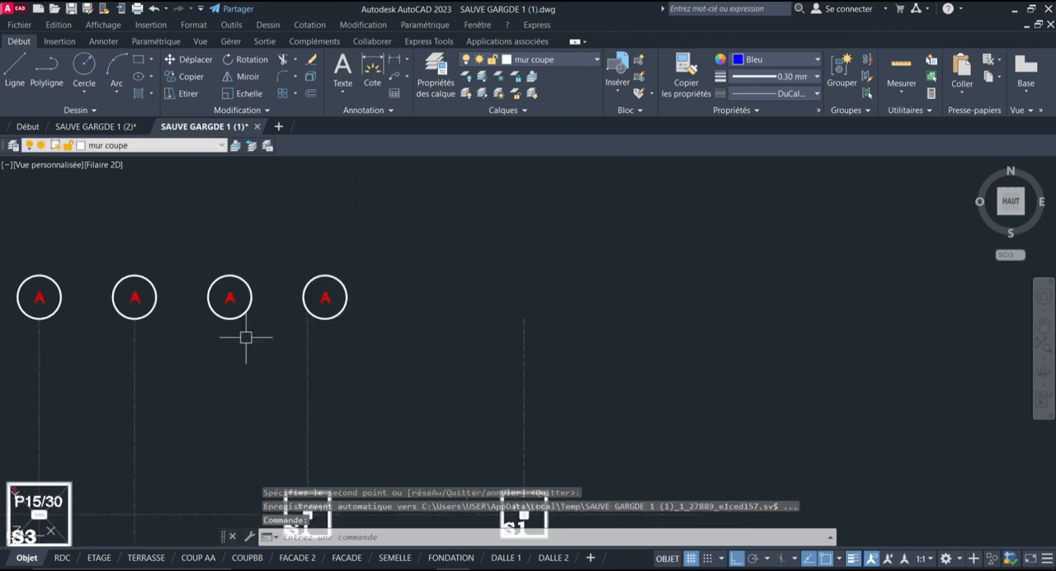
{"action": "left_click", "coordinate": [189, 63]}
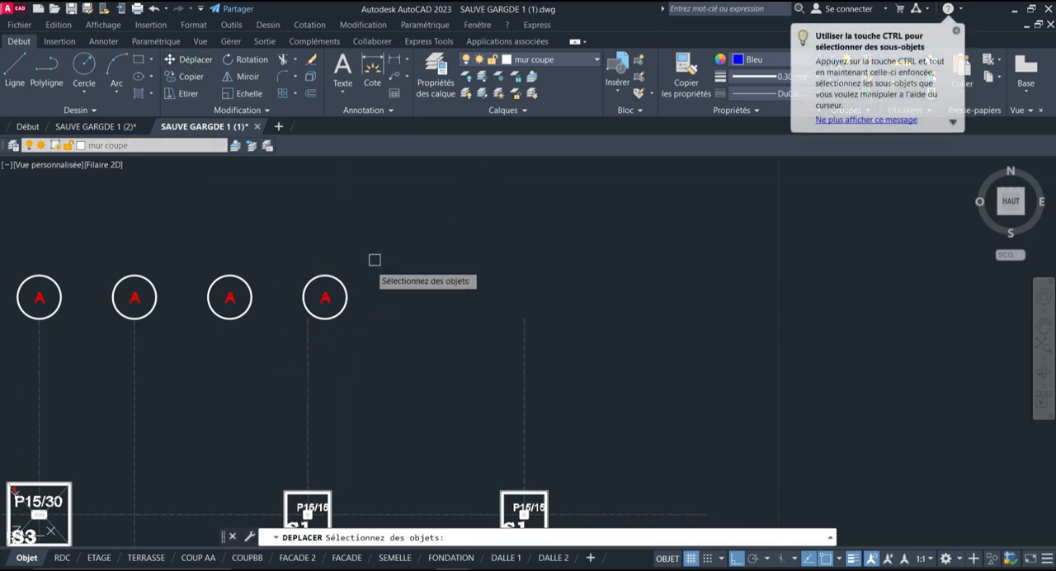
{"action": "left_click", "coordinate": [272, 327]}
{"action": "left_click", "coordinate": [400, 237]}
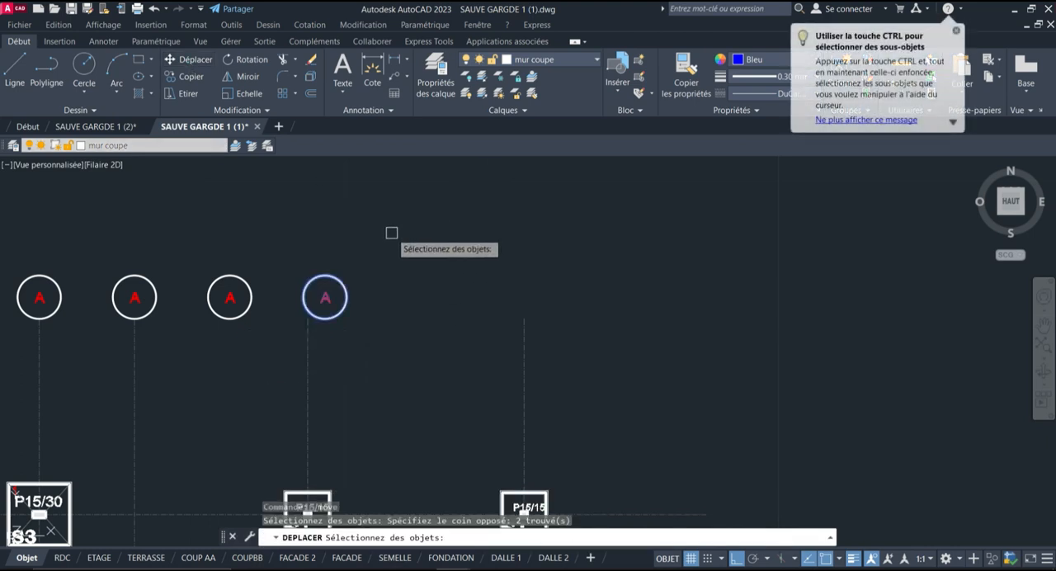
{"action": "key", "text": "Return"}
{"action": "scroll", "coordinate": [343, 324], "scroll_direction": "up", "scroll_amount": 3}
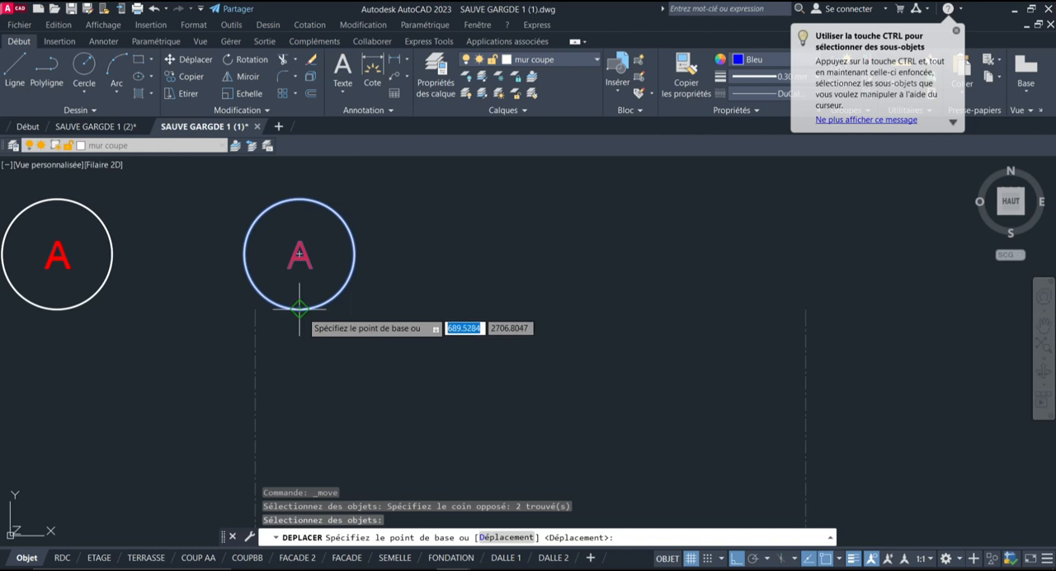
{"action": "left_click", "coordinate": [299, 309]}
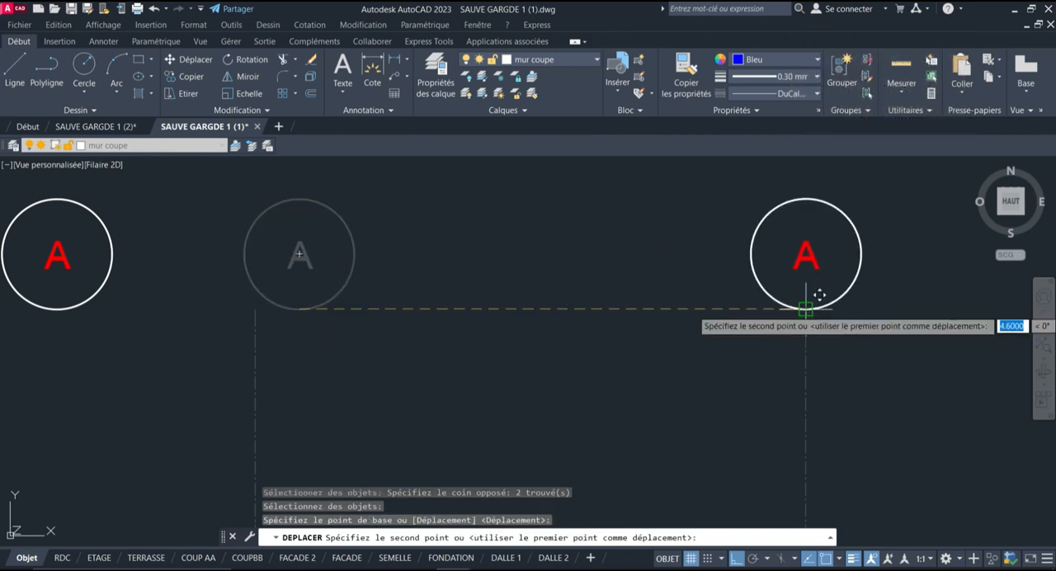
{"action": "left_click", "coordinate": [805, 309]}
{"action": "key", "text": "Return"}
{"action": "scroll", "coordinate": [627, 295], "scroll_direction": "down", "scroll_amount": 3}
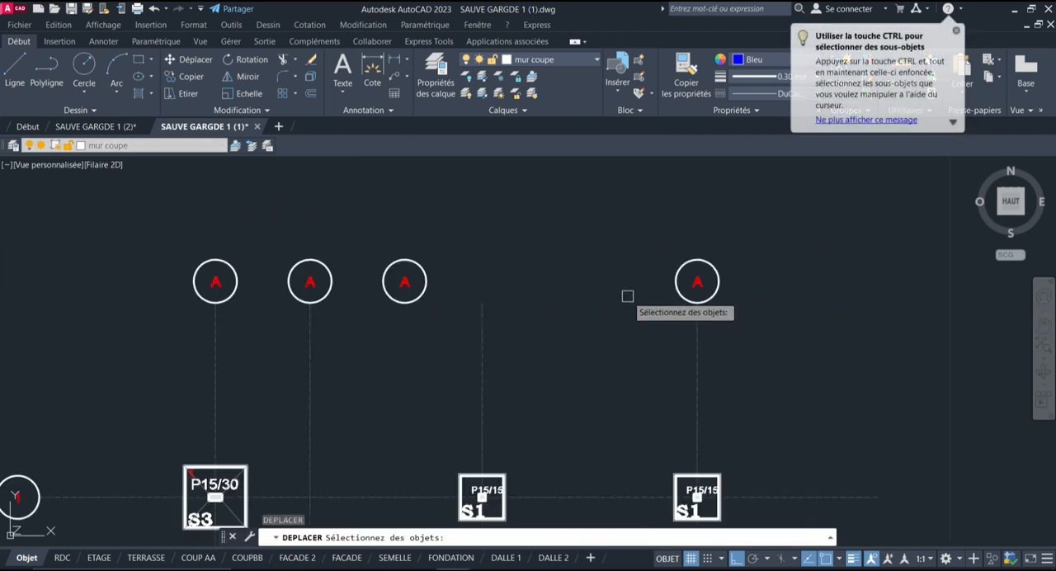
{"action": "key", "text": "Escape"}
Drag and drop the third bubble with its letter above the third vertical axis, using the "Déplacer ici" option
{"action": "left_click", "coordinate": [627, 292]}
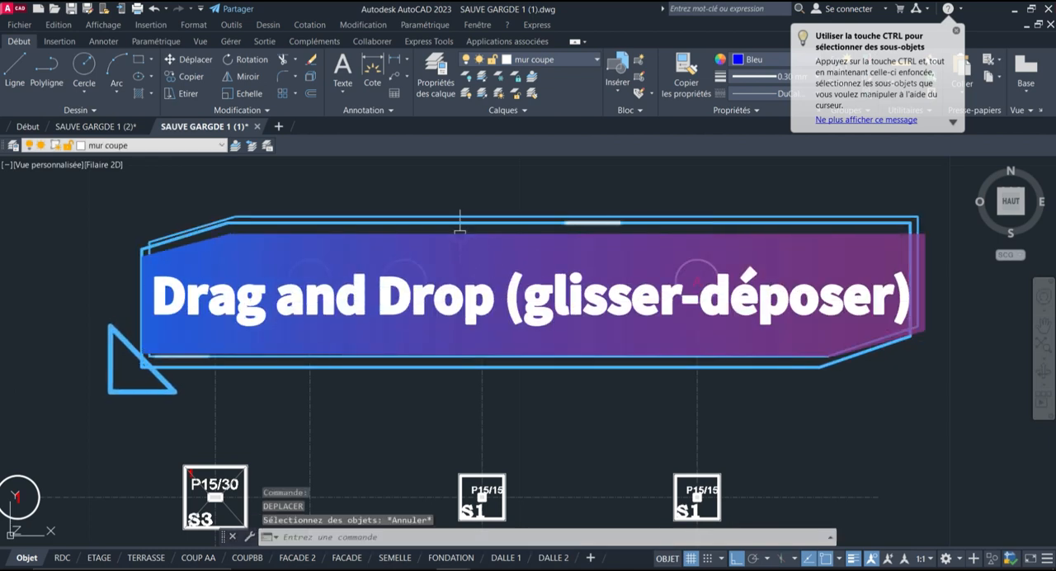
{"action": "left_click", "coordinate": [381, 318]}
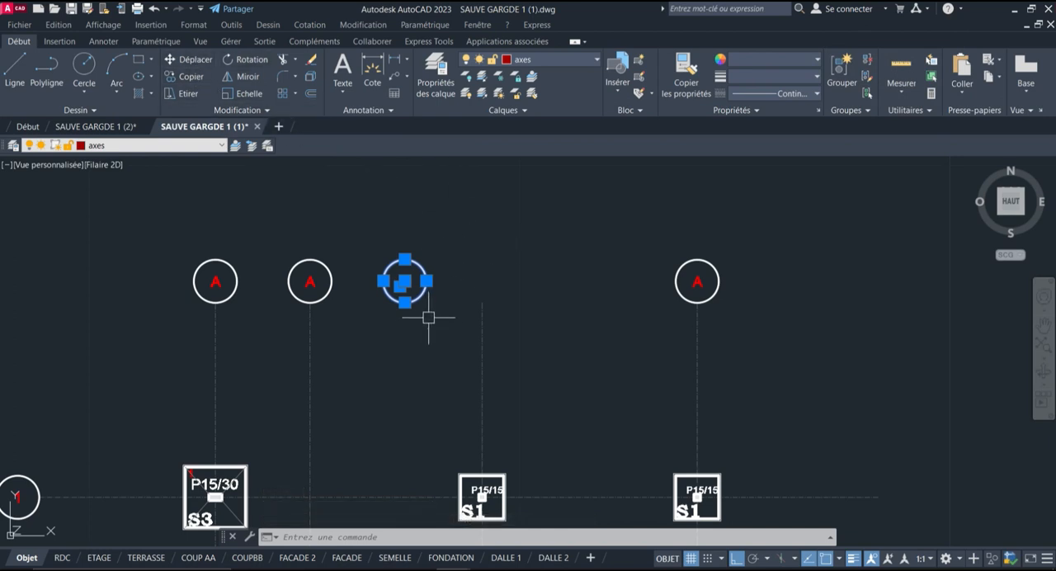
{"action": "right_click_drag", "start_coordinate": [428, 317], "coordinate": [480, 312]}
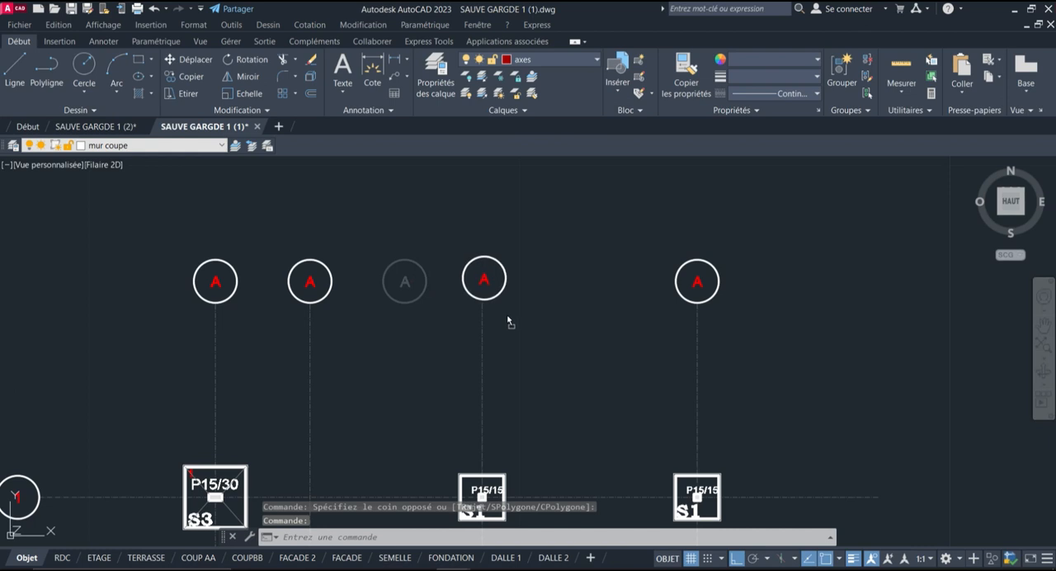
{"action": "right_click_drag", "start_coordinate": [504, 319], "coordinate": [506, 321]}
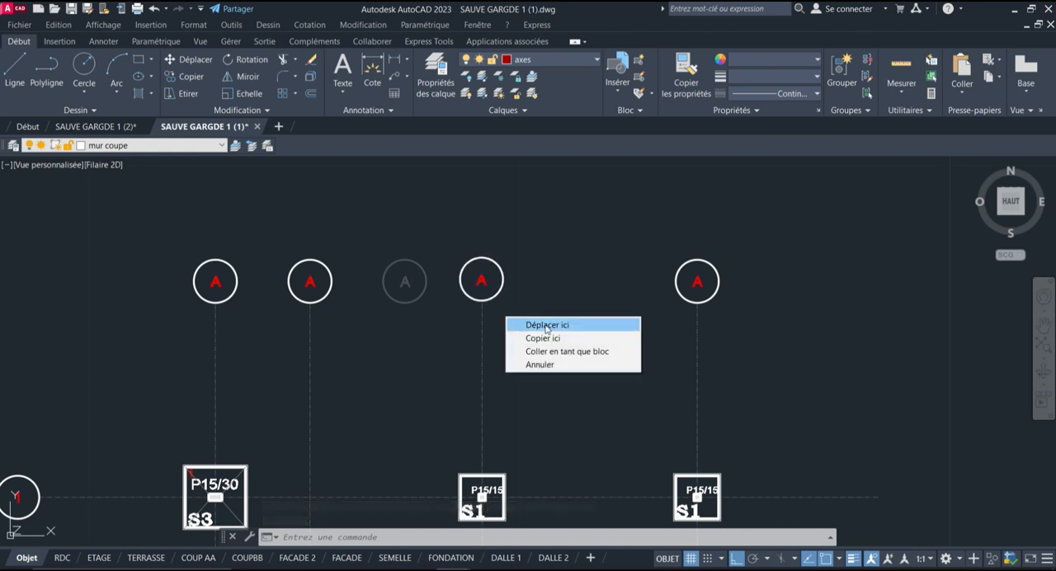
{"action": "left_click", "coordinate": [545, 326]}
Move the third bubble with its letter from its lower quadrant onto the upper end of the third vertical axis
{"action": "scroll", "coordinate": [501, 258], "scroll_direction": "up", "scroll_amount": 4}
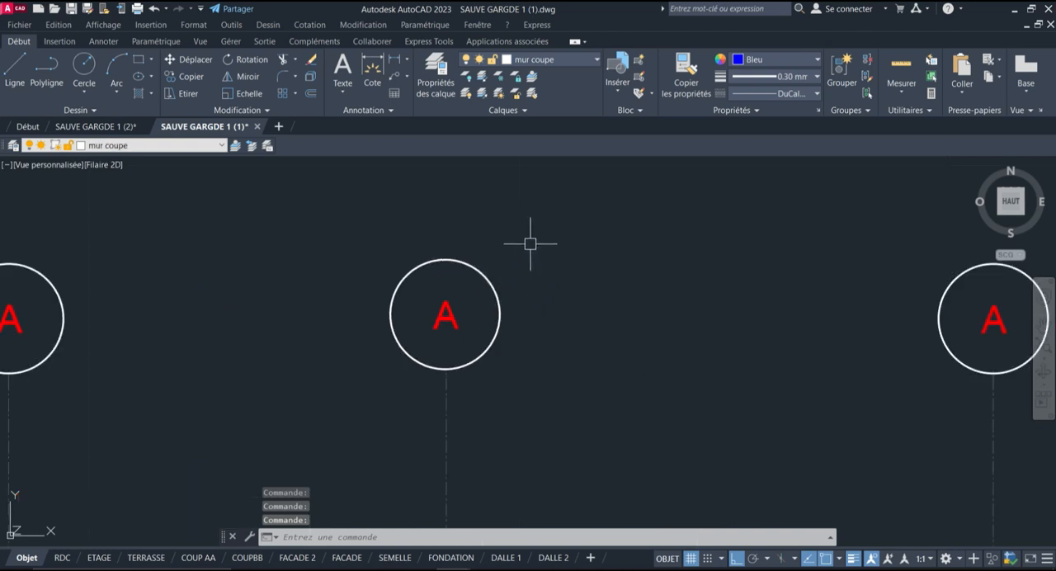
{"action": "scroll", "coordinate": [431, 380], "scroll_direction": "up", "scroll_amount": 5}
{"action": "scroll", "coordinate": [405, 349], "scroll_direction": "down", "scroll_amount": 6}
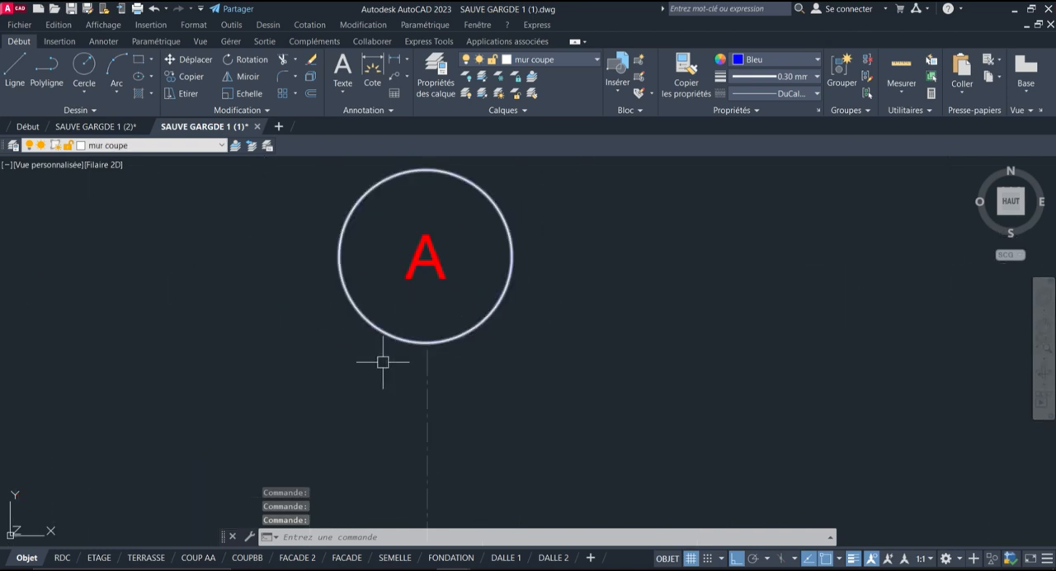
{"action": "left_click", "coordinate": [447, 330]}
{"action": "left_click", "coordinate": [532, 246]}
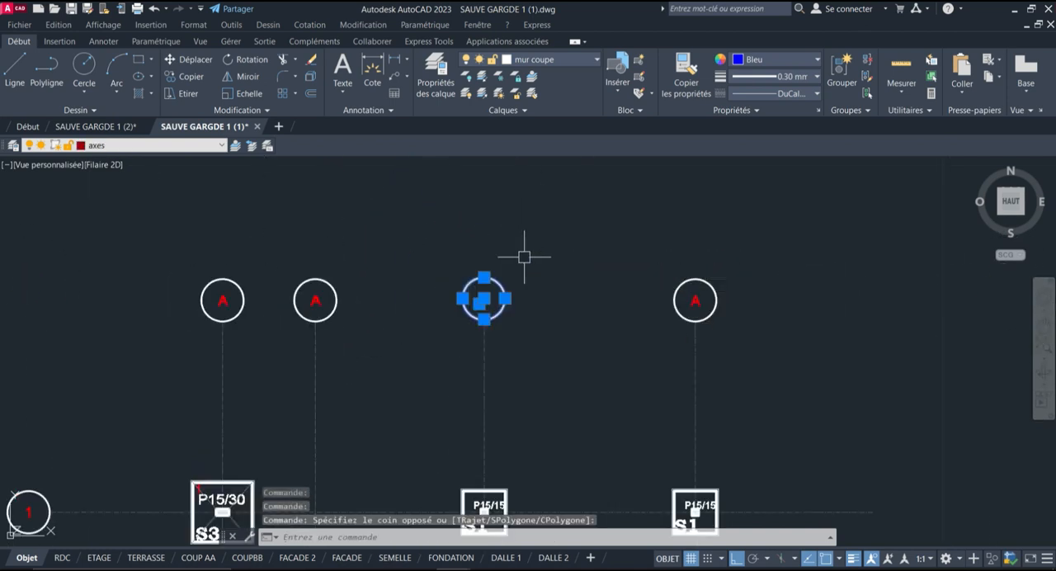
{"action": "left_click", "coordinate": [190, 60]}
{"action": "scroll", "coordinate": [511, 321], "scroll_direction": "up", "scroll_amount": 4}
{"action": "scroll", "coordinate": [490, 321], "scroll_direction": "up", "scroll_amount": 2}
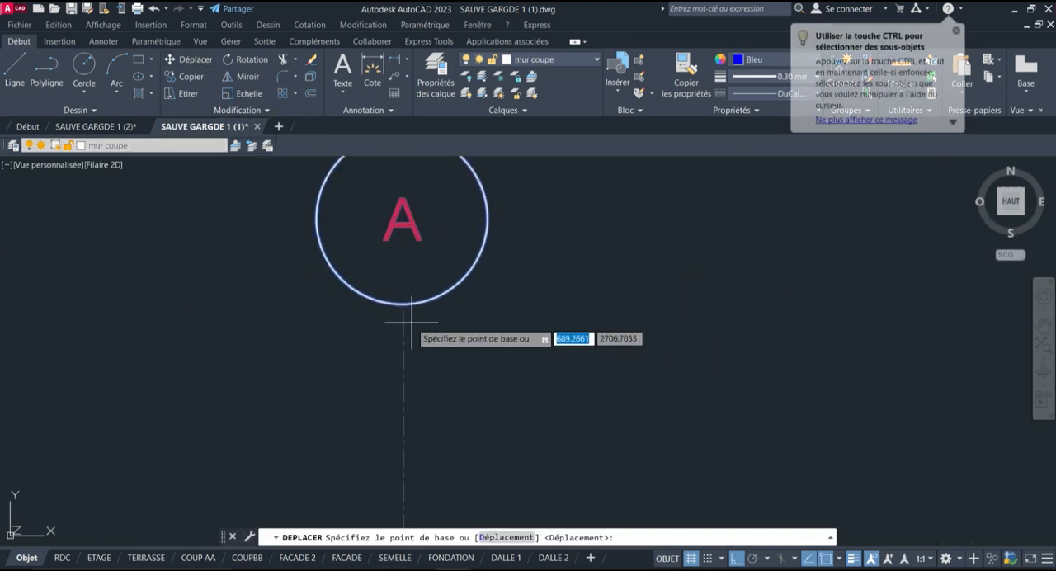
{"action": "scroll", "coordinate": [402, 320], "scroll_direction": "up", "scroll_amount": 5}
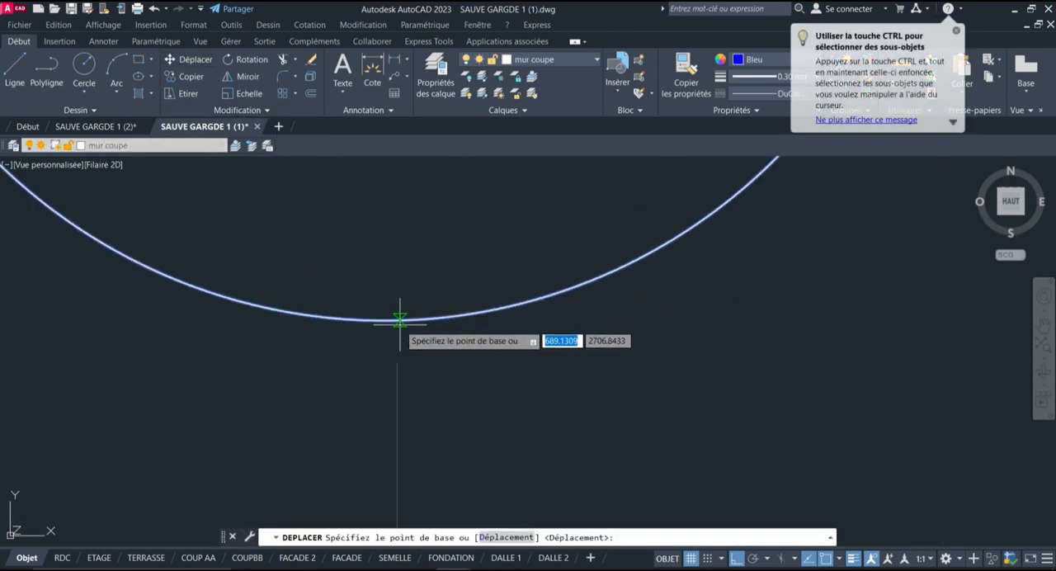
{"action": "left_click", "coordinate": [398, 321]}
{"action": "left_click", "coordinate": [398, 362]}
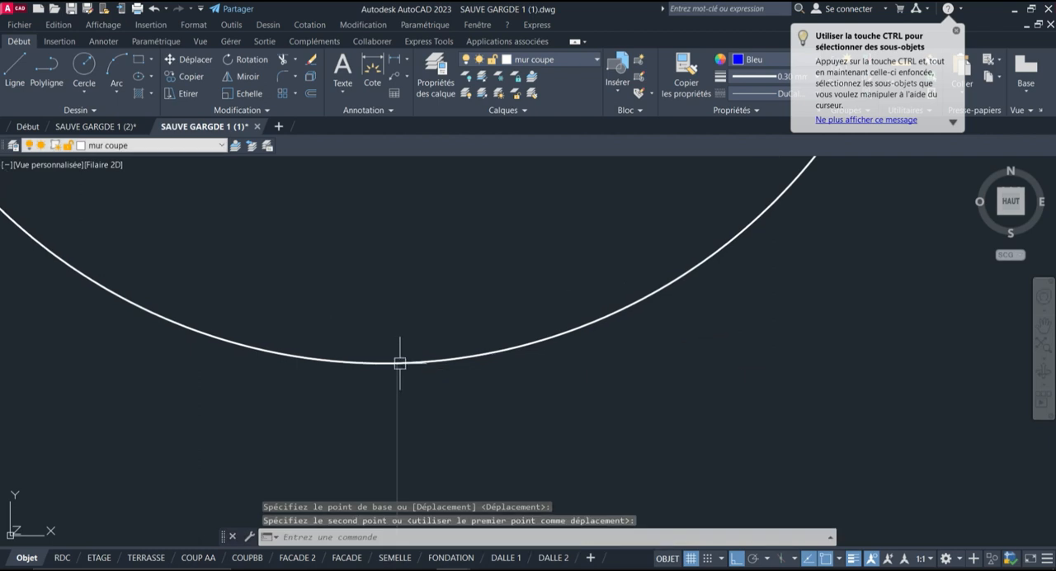
Examine the red number 1 in the first P15/30 footing and the other footings at the axis intersections
{"action": "scroll", "coordinate": [451, 260], "scroll_direction": "down", "scroll_amount": 10}
{"action": "scroll", "coordinate": [508, 192], "scroll_direction": "down", "scroll_amount": 6}
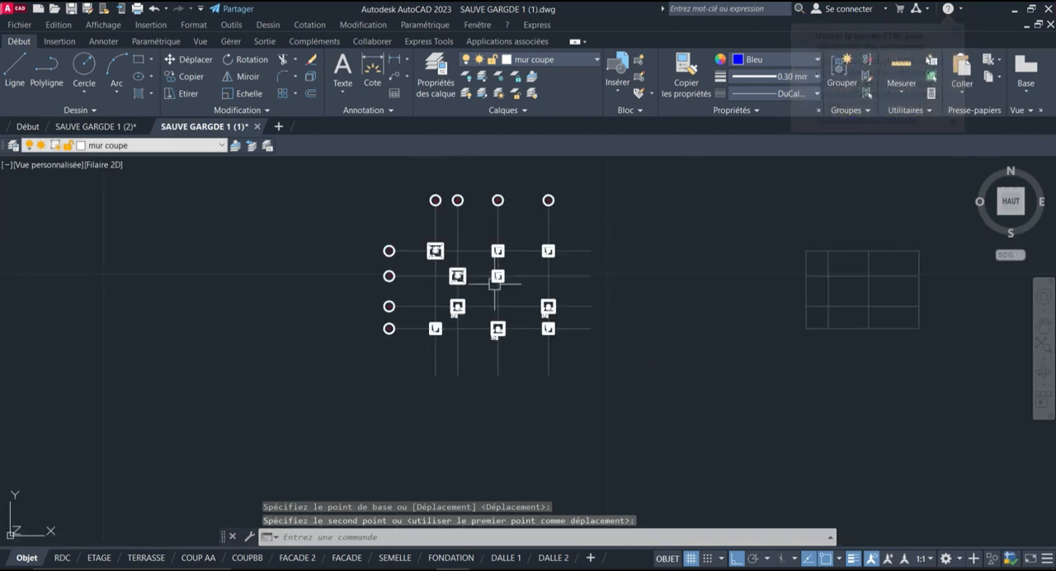
{"action": "scroll", "coordinate": [410, 242], "scroll_direction": "up", "scroll_amount": 4}
{"action": "scroll", "coordinate": [410, 243], "scroll_direction": "up", "scroll_amount": 8}
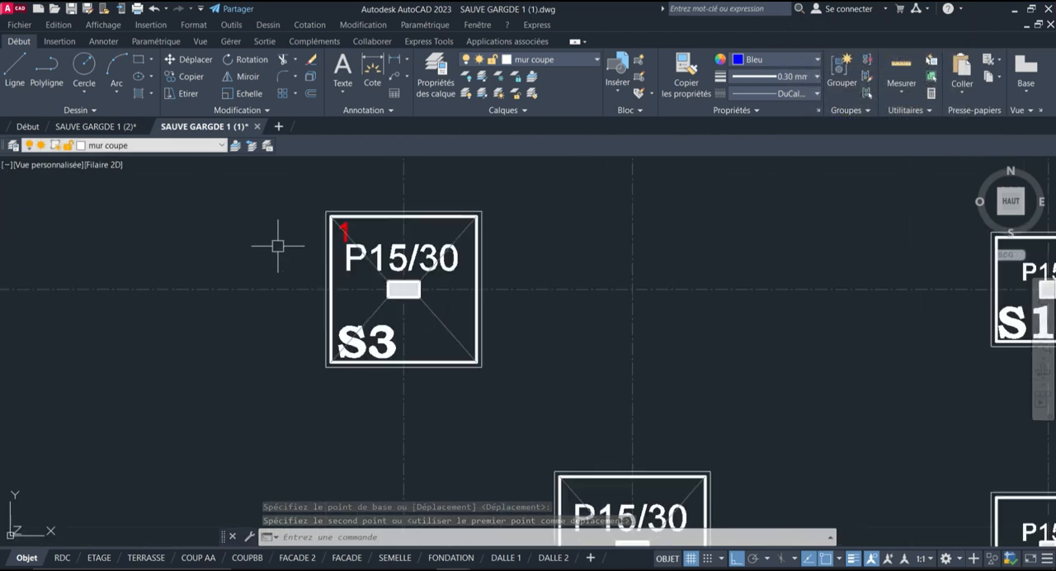
{"action": "scroll", "coordinate": [334, 206], "scroll_direction": "down", "scroll_amount": 4}
{"action": "scroll", "coordinate": [355, 196], "scroll_direction": "up", "scroll_amount": 6}
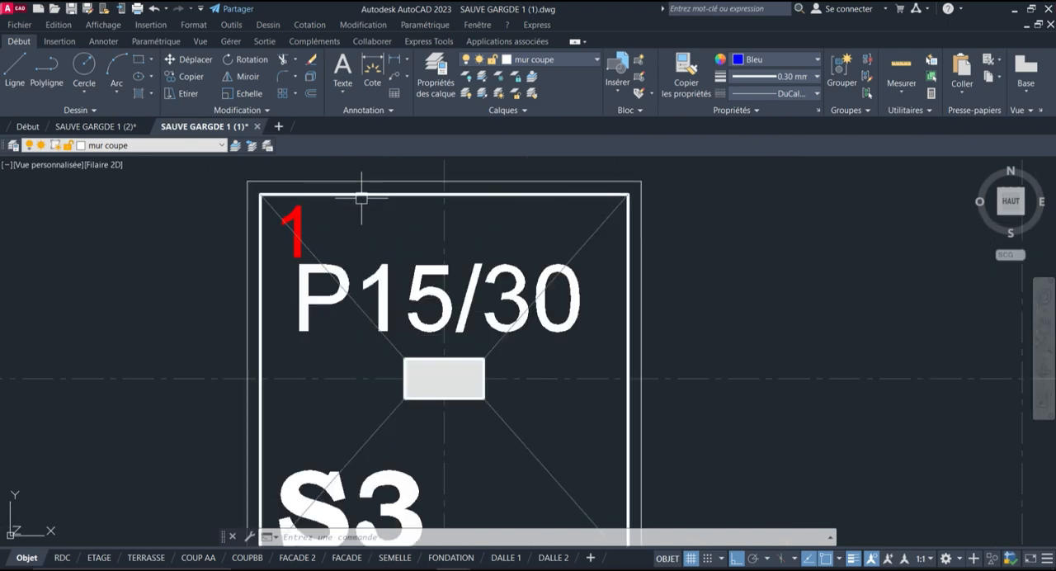
{"action": "scroll", "coordinate": [252, 177], "scroll_direction": "down", "scroll_amount": 4}
{"action": "scroll", "coordinate": [324, 176], "scroll_direction": "down", "scroll_amount": 4}
{"action": "scroll", "coordinate": [388, 168], "scroll_direction": "up", "scroll_amount": 4}
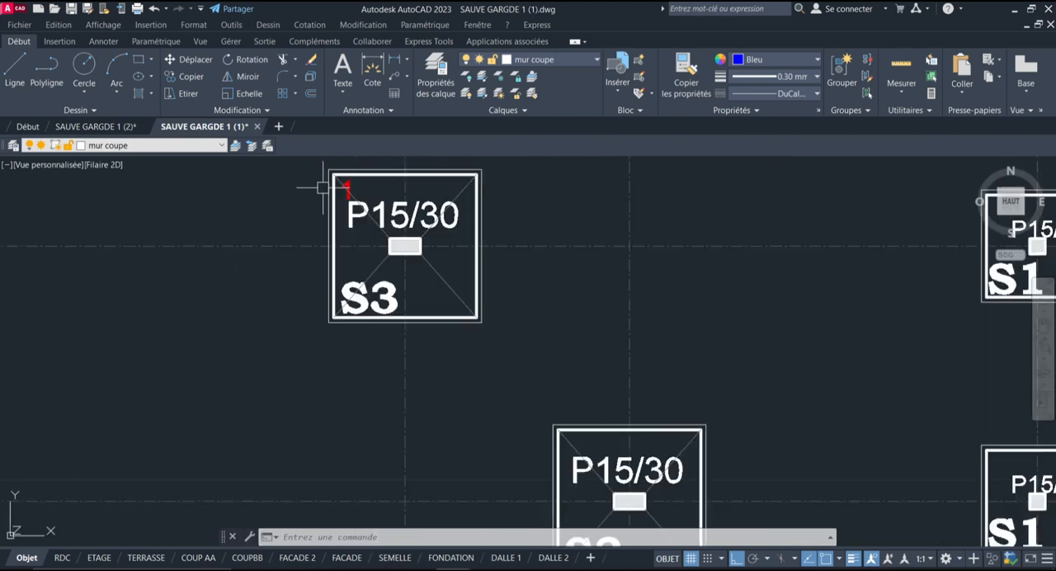
{"action": "scroll", "coordinate": [323, 181], "scroll_direction": "down", "scroll_amount": 2}
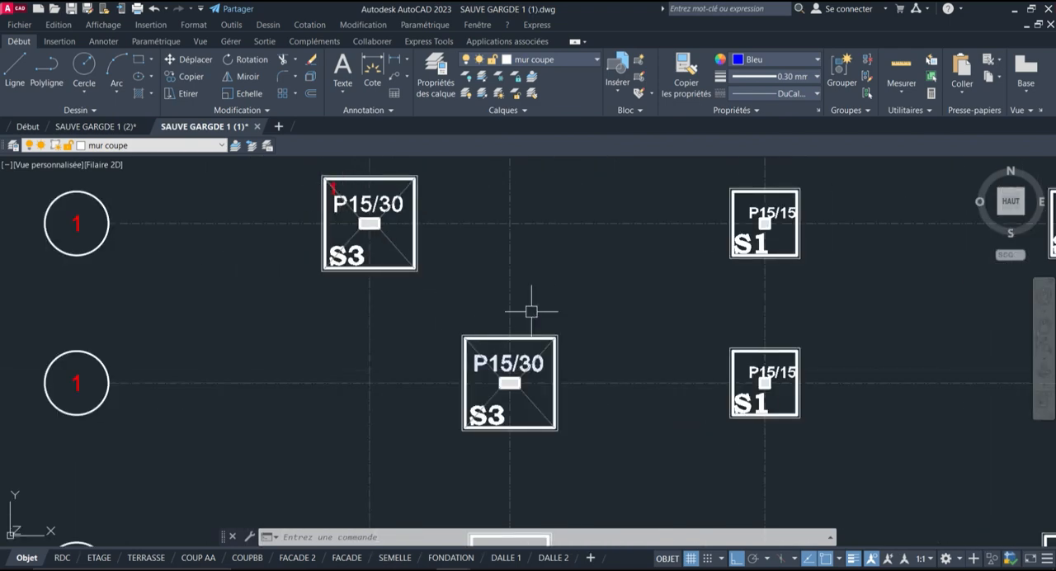
{"action": "scroll", "coordinate": [452, 244], "scroll_direction": "down", "scroll_amount": 4}
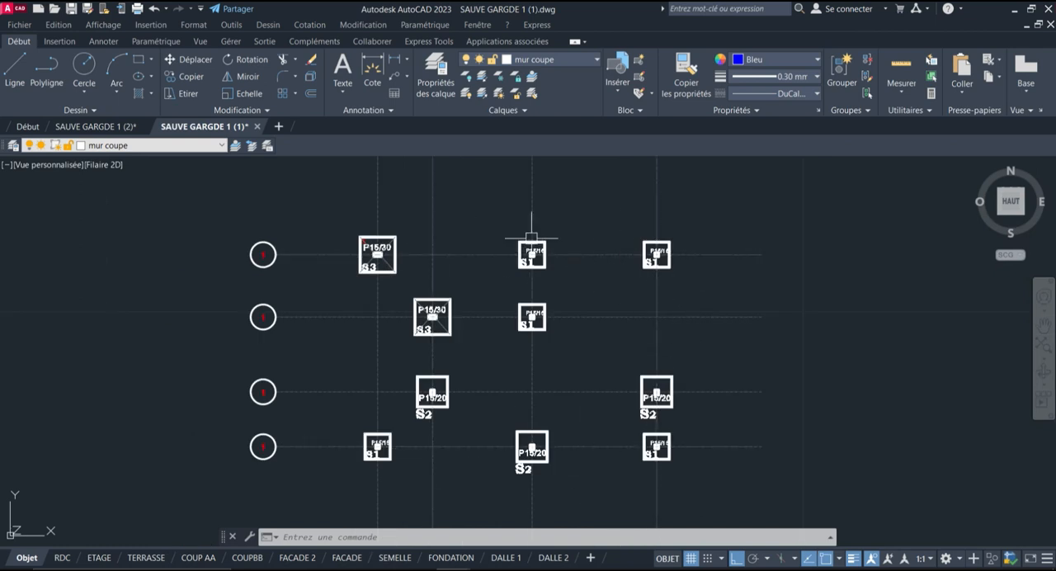
{"action": "scroll", "coordinate": [423, 312], "scroll_direction": "up", "scroll_amount": 5}
{"action": "scroll", "coordinate": [367, 266], "scroll_direction": "down", "scroll_amount": 5}
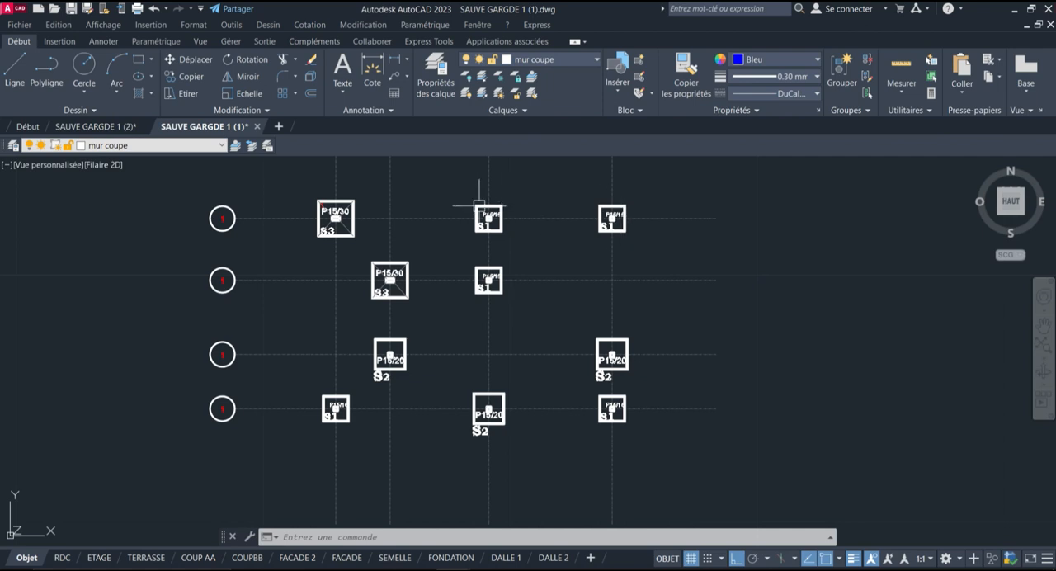
Start a multiple copy of the red number 1 in the first-row P15/30 footing, with the base point on the digit
{"action": "scroll", "coordinate": [392, 202], "scroll_direction": "up", "scroll_amount": 2}
{"action": "left_click", "coordinate": [175, 75]}
{"action": "scroll", "coordinate": [314, 203], "scroll_direction": "up", "scroll_amount": 2}
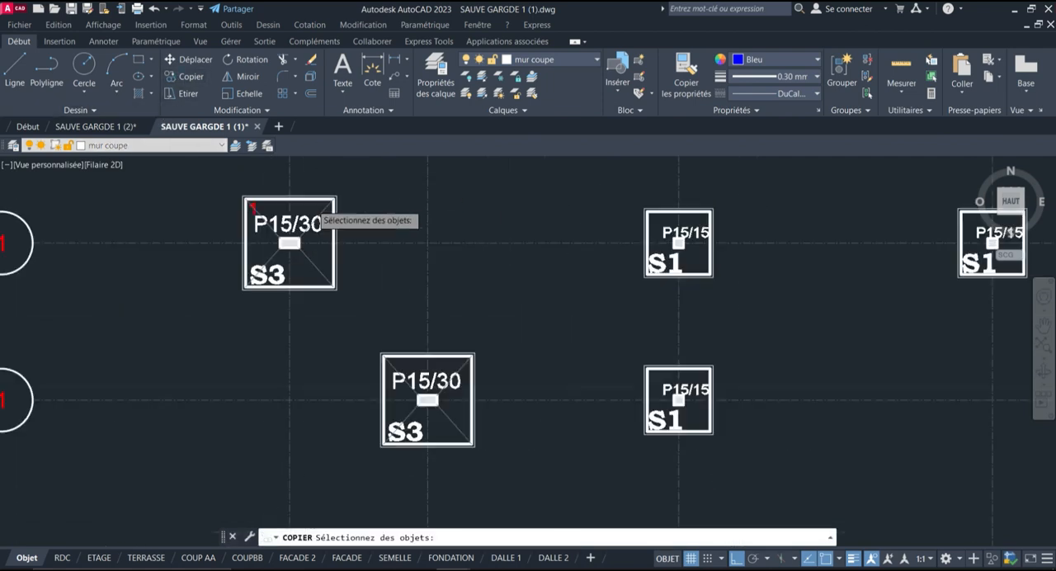
{"action": "scroll", "coordinate": [283, 206], "scroll_direction": "up", "scroll_amount": 3}
{"action": "left_click", "coordinate": [163, 206]}
{"action": "key", "text": "Return"}
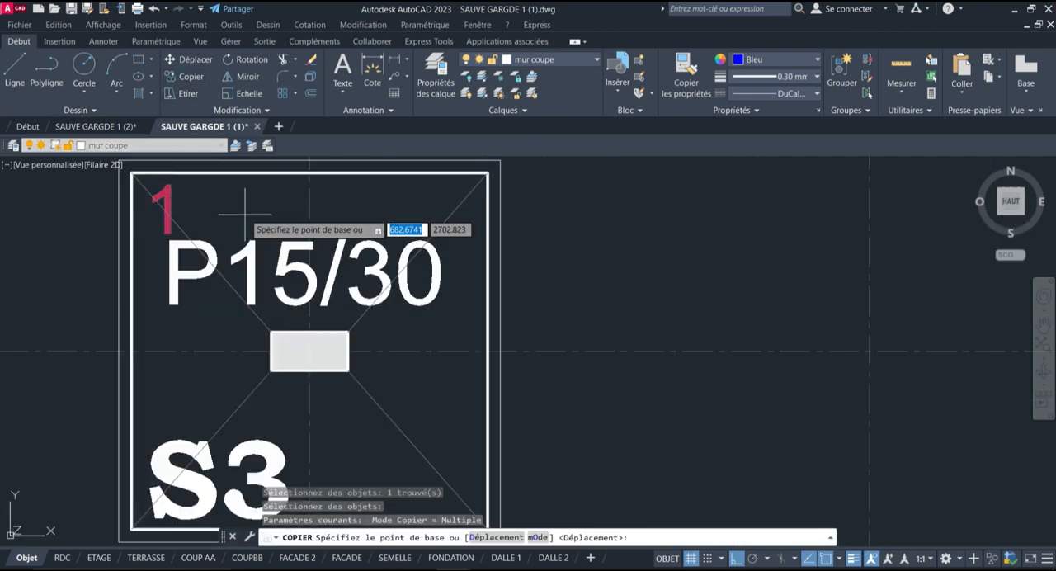
{"action": "left_click", "coordinate": [156, 195]}
Place copies of the number 1 in the two S1 footings on the first horizontal axis, without ortho constraint
{"action": "scroll", "coordinate": [246, 198], "scroll_direction": "down", "scroll_amount": 5}
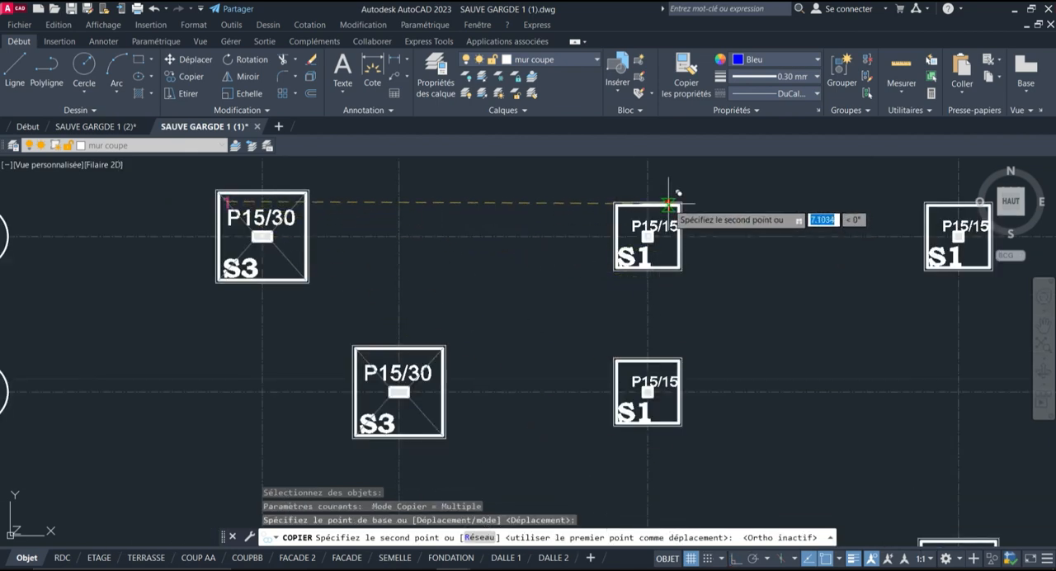
{"action": "scroll", "coordinate": [643, 208], "scroll_direction": "up", "scroll_amount": 7}
{"action": "left_click", "coordinate": [566, 237]}
{"action": "scroll", "coordinate": [239, 260], "scroll_direction": "down", "scroll_amount": 5}
{"action": "scroll", "coordinate": [832, 283], "scroll_direction": "up", "scroll_amount": 4}
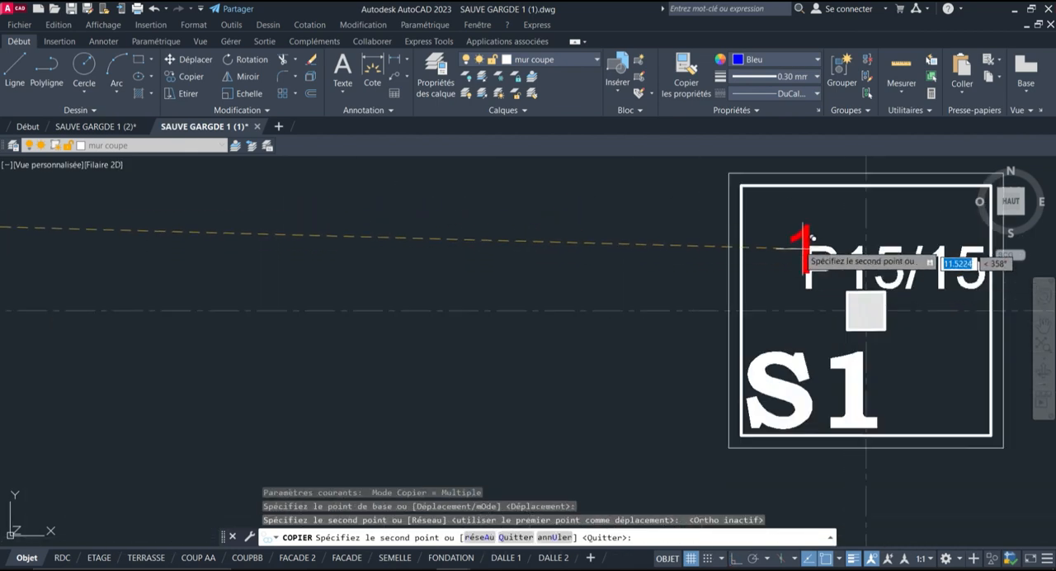
{"action": "left_click", "coordinate": [780, 223]}
Place copies of the number 1 in the S3 and S1 footings on the second horizontal axis
{"action": "scroll", "coordinate": [693, 232], "scroll_direction": "down", "scroll_amount": 8}
{"action": "scroll", "coordinate": [498, 281], "scroll_direction": "up", "scroll_amount": 10}
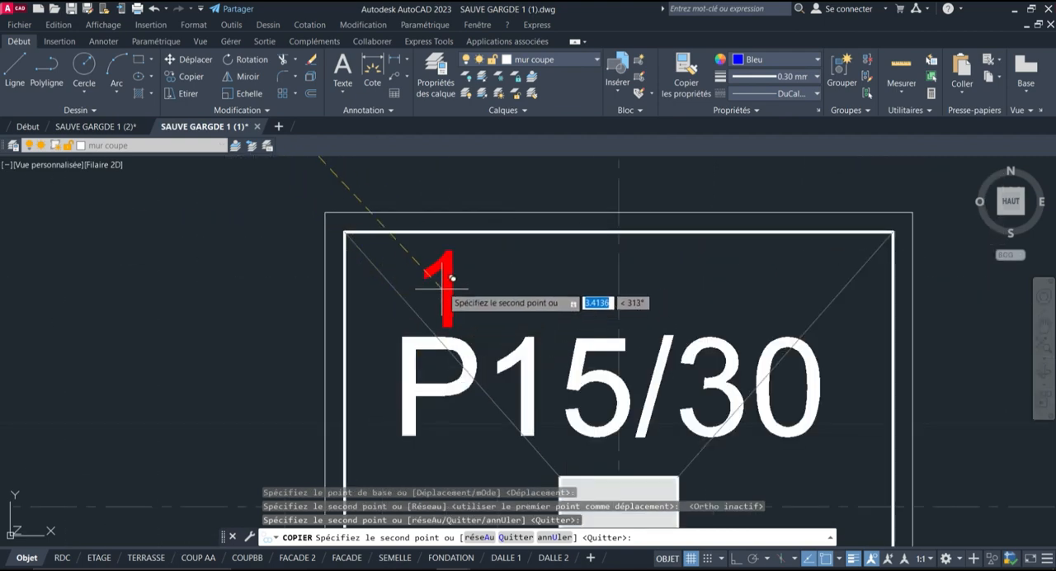
{"action": "left_click", "coordinate": [373, 271]}
{"action": "scroll", "coordinate": [239, 260], "scroll_direction": "down", "scroll_amount": 6}
{"action": "scroll", "coordinate": [670, 284], "scroll_direction": "up", "scroll_amount": 6}
{"action": "left_click", "coordinate": [629, 274]}
Place copies of the number 1 in the two S2 footings on the third horizontal axis
{"action": "scroll", "coordinate": [363, 267], "scroll_direction": "down", "scroll_amount": 8}
{"action": "scroll", "coordinate": [668, 259], "scroll_direction": "down", "scroll_amount": 6}
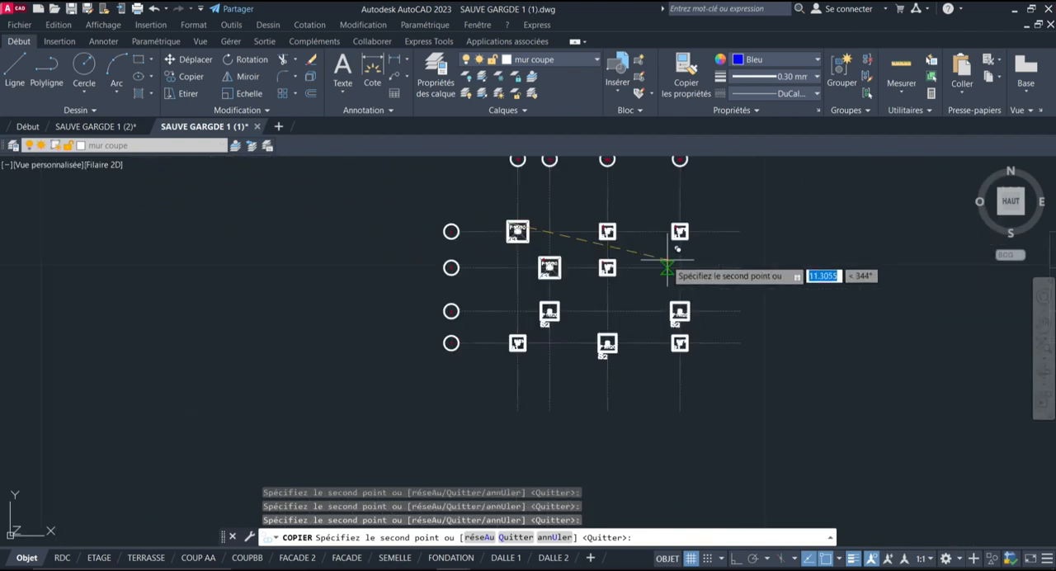
{"action": "scroll", "coordinate": [516, 338], "scroll_direction": "up", "scroll_amount": 8}
{"action": "middle_click_drag", "start_coordinate": [642, 209], "coordinate": [509, 374]}
{"action": "scroll", "coordinate": [544, 293], "scroll_direction": "up", "scroll_amount": 4}
{"action": "left_click", "coordinate": [539, 302]}
{"action": "scroll", "coordinate": [294, 232], "scroll_direction": "down", "scroll_amount": 8}
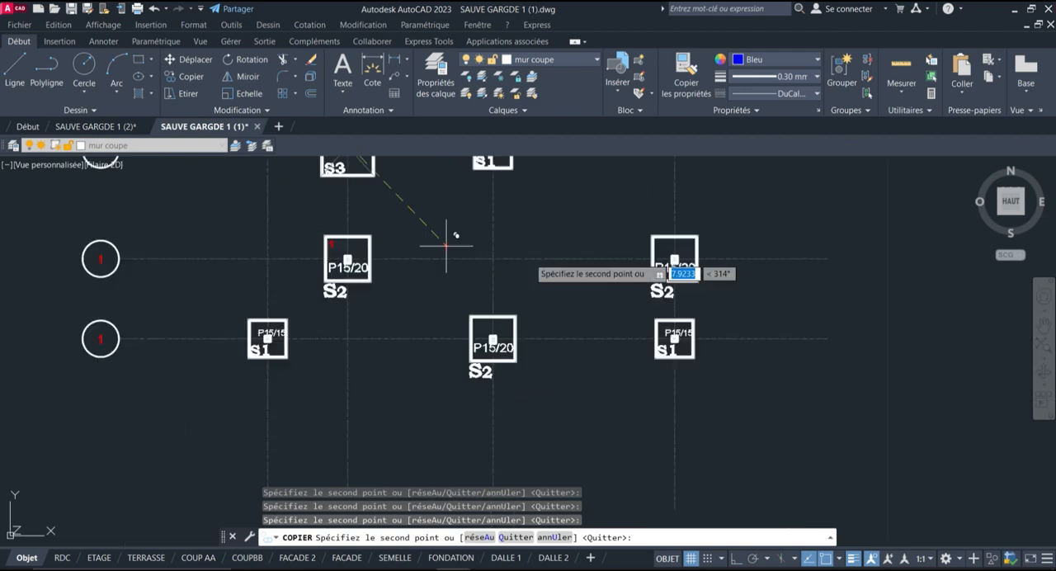
{"action": "scroll", "coordinate": [698, 257], "scroll_direction": "up", "scroll_amount": 6}
{"action": "left_click", "coordinate": [539, 195]}
Place copies of the number 1 in the three footings on the fourth horizontal axis and end the copy
{"action": "scroll", "coordinate": [563, 186], "scroll_direction": "down", "scroll_amount": 4}
{"action": "scroll", "coordinate": [589, 306], "scroll_direction": "up", "scroll_amount": 6}
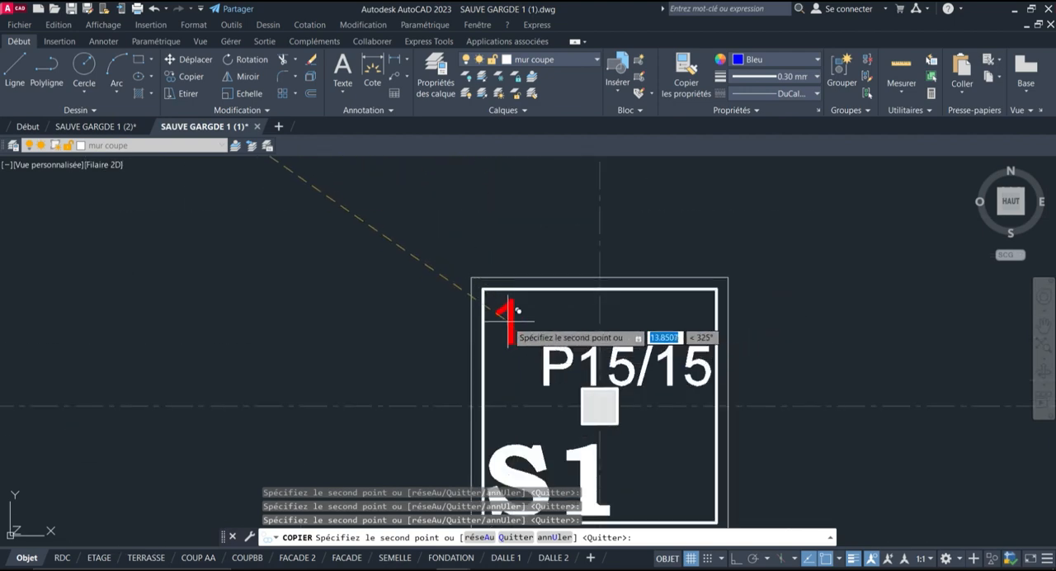
{"action": "left_click", "coordinate": [507, 321]}
{"action": "scroll", "coordinate": [812, 300], "scroll_direction": "down", "scroll_amount": 6}
{"action": "scroll", "coordinate": [499, 312], "scroll_direction": "up", "scroll_amount": 6}
{"action": "left_click", "coordinate": [319, 261]}
{"action": "scroll", "coordinate": [649, 269], "scroll_direction": "down", "scroll_amount": 6}
{"action": "scroll", "coordinate": [365, 276], "scroll_direction": "up", "scroll_amount": 6}
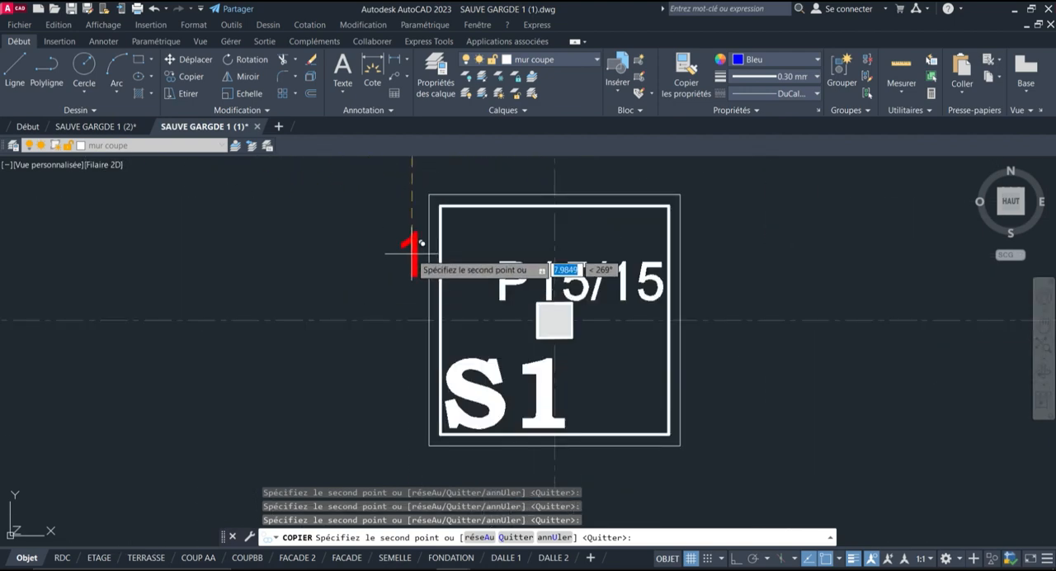
{"action": "left_click", "coordinate": [478, 234]}
{"action": "scroll", "coordinate": [358, 415], "scroll_direction": "down", "scroll_amount": 6}
{"action": "scroll", "coordinate": [495, 387], "scroll_direction": "down", "scroll_amount": 2}
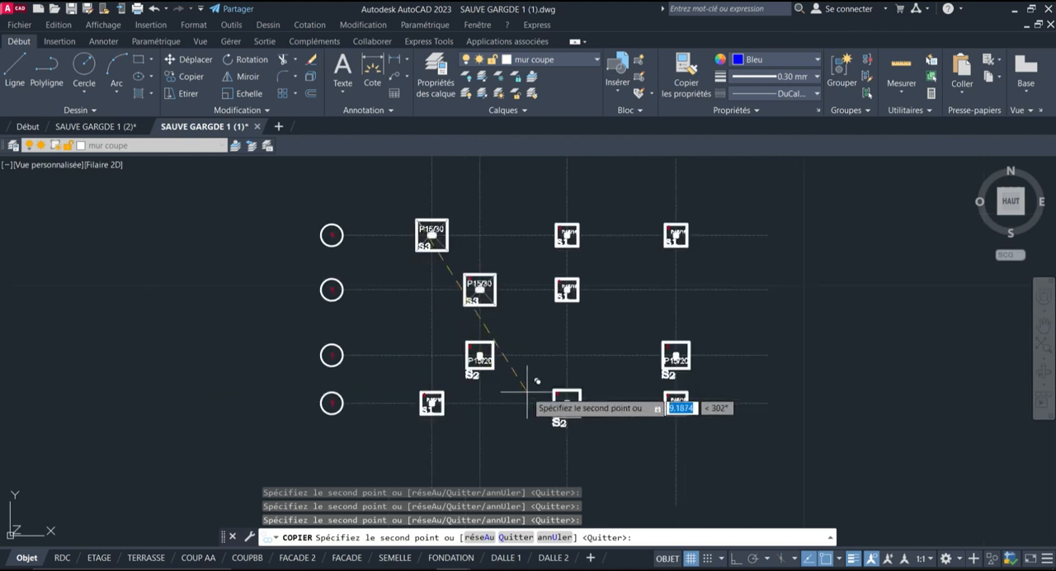
{"action": "key", "text": "Escape"}
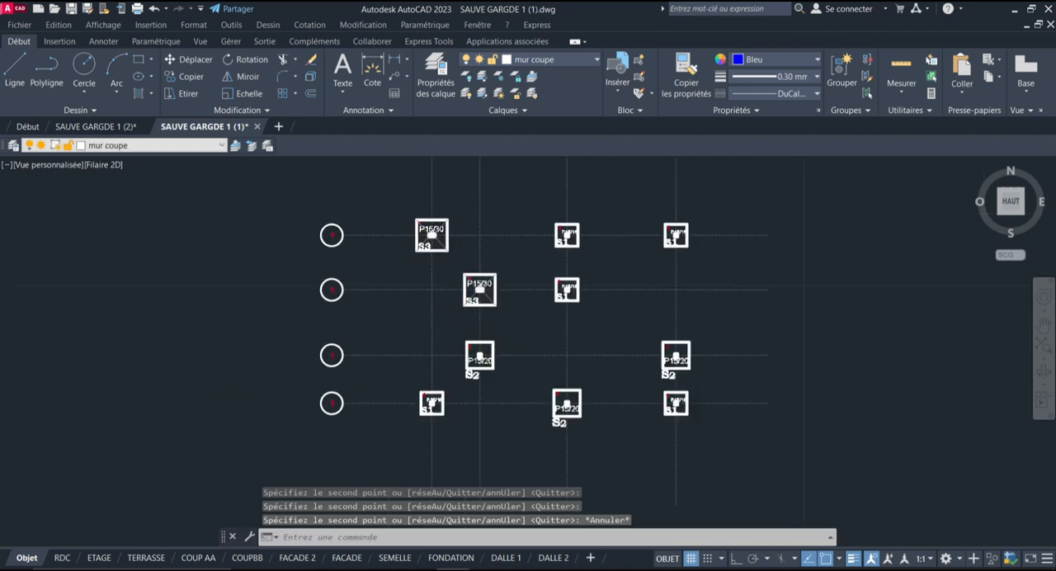
Check the copied numbers in the footings and the labels of the axis bubbles across the plan
{"action": "scroll", "coordinate": [429, 235], "scroll_direction": "up", "scroll_amount": 6}
{"action": "scroll", "coordinate": [478, 235], "scroll_direction": "down", "scroll_amount": 4}
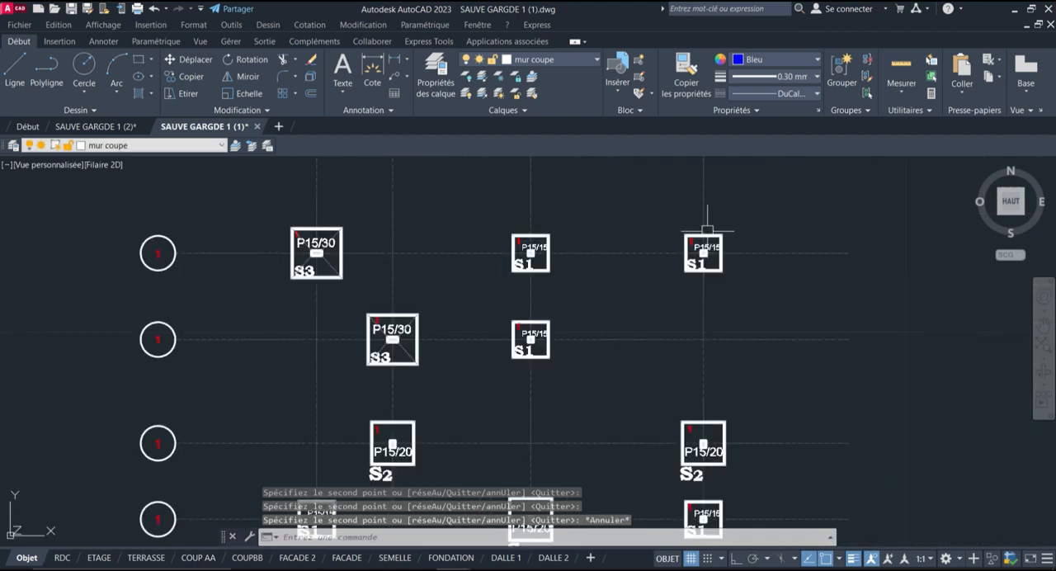
{"action": "scroll", "coordinate": [330, 227], "scroll_direction": "up", "scroll_amount": 4}
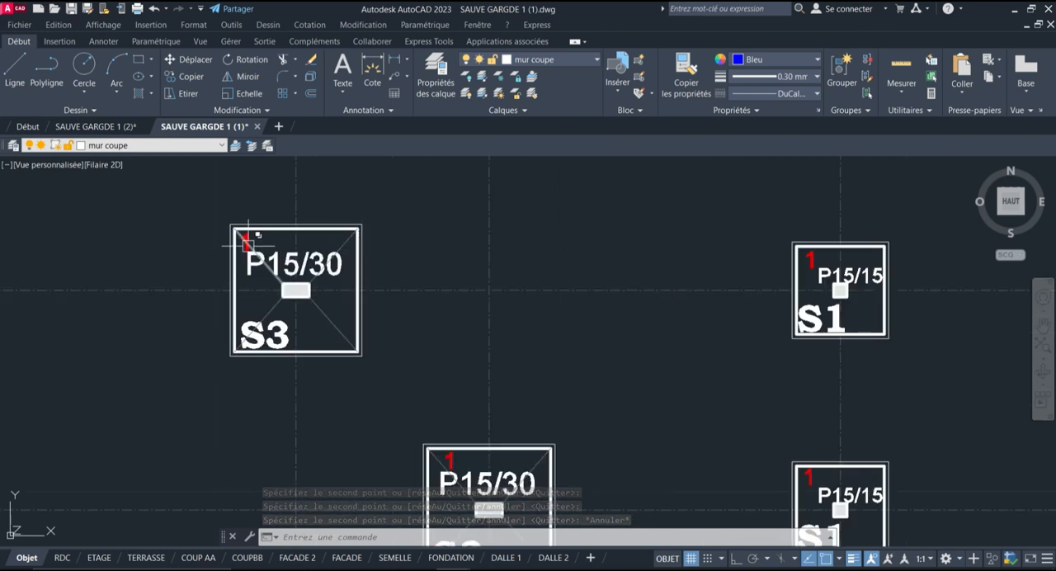
{"action": "scroll", "coordinate": [405, 236], "scroll_direction": "down", "scroll_amount": 6}
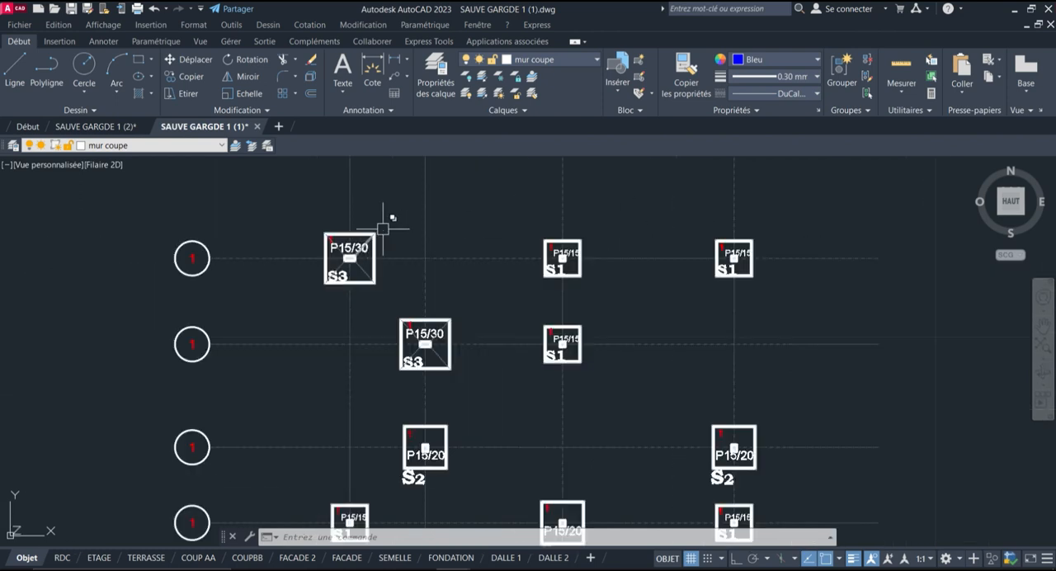
{"action": "scroll", "coordinate": [594, 387], "scroll_direction": "up", "scroll_amount": 4}
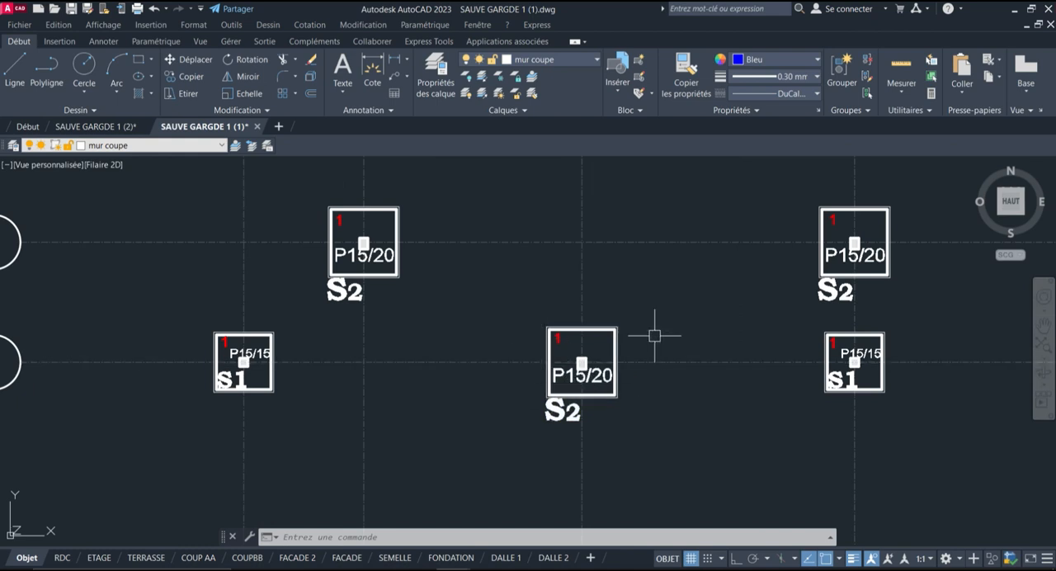
{"action": "scroll", "coordinate": [272, 422], "scroll_direction": "down", "scroll_amount": 2}
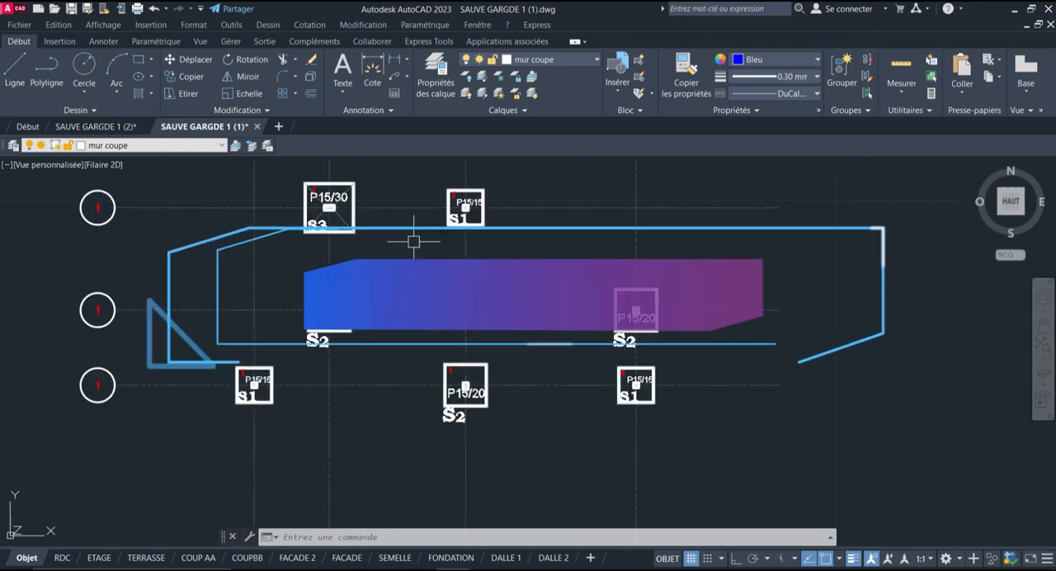
{"action": "scroll", "coordinate": [428, 378], "scroll_direction": "down", "scroll_amount": 2}
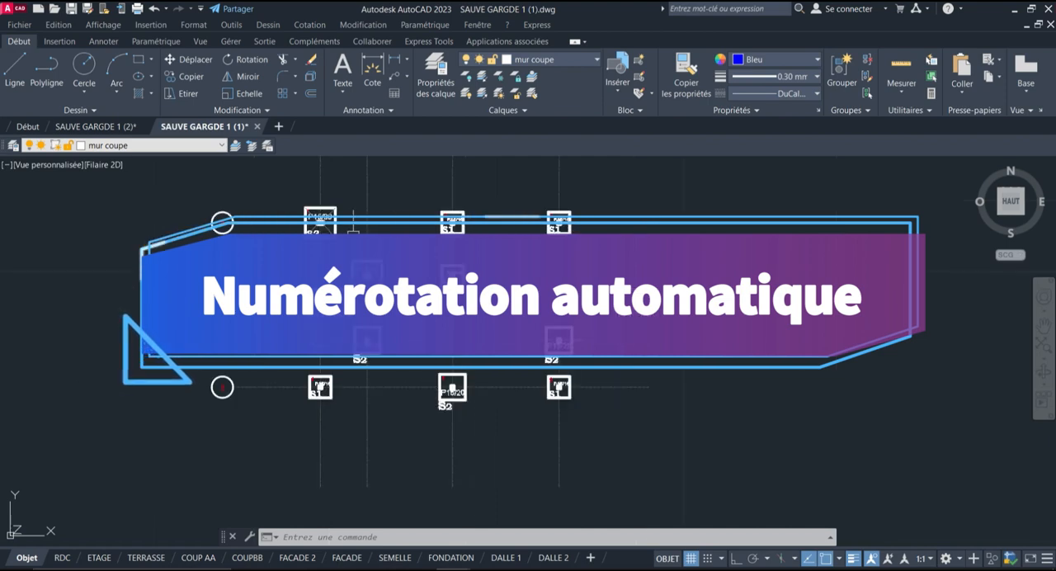
{"action": "scroll", "coordinate": [308, 208], "scroll_direction": "up", "scroll_amount": 2}
{"action": "scroll", "coordinate": [663, 334], "scroll_direction": "down", "scroll_amount": 2}
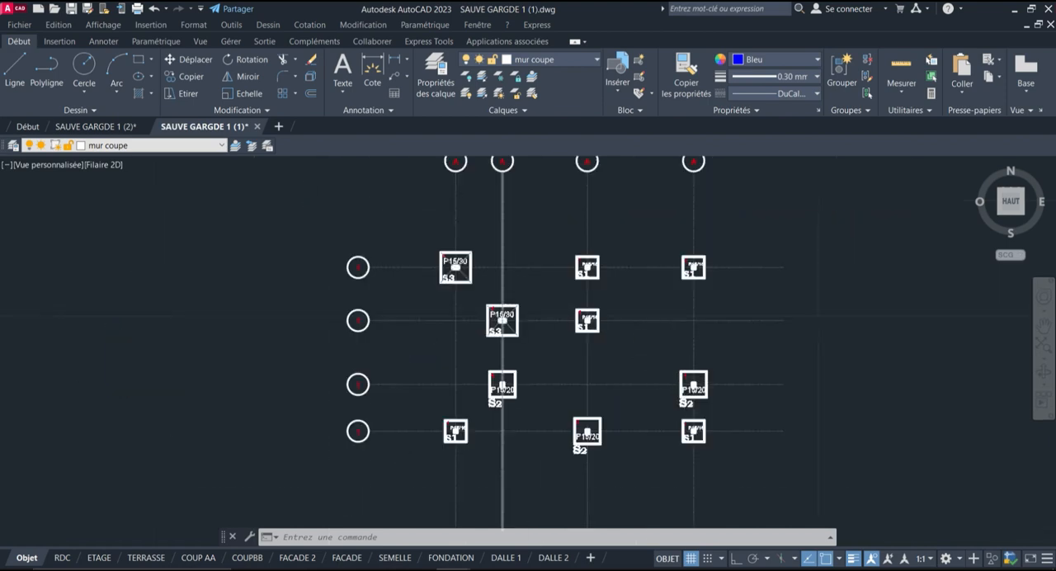
{"action": "scroll", "coordinate": [509, 279], "scroll_direction": "up", "scroll_amount": 2}
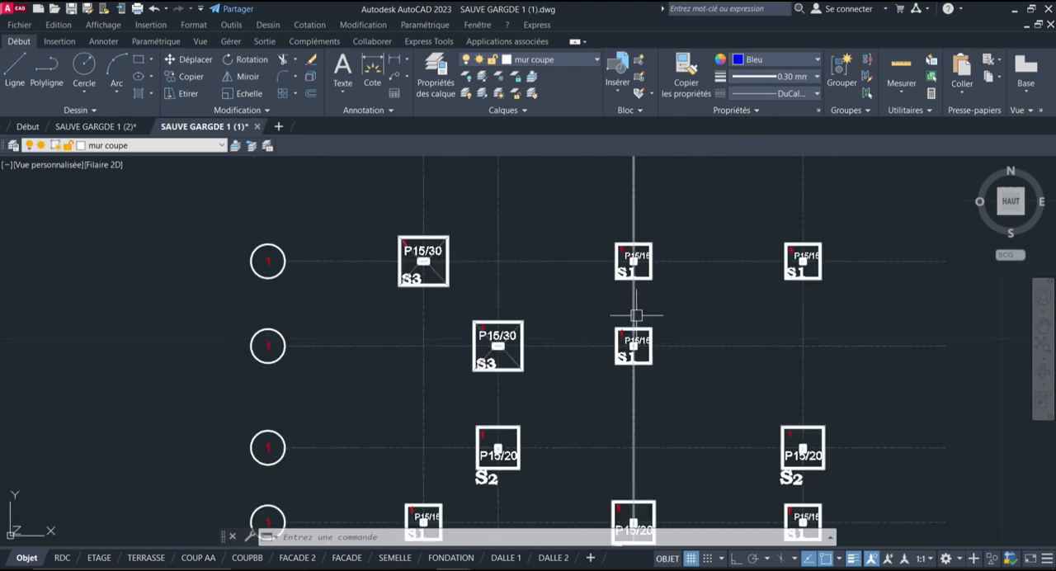
{"action": "scroll", "coordinate": [299, 183], "scroll_direction": "down", "scroll_amount": 2}
{"action": "scroll", "coordinate": [346, 204], "scroll_direction": "up", "scroll_amount": 2}
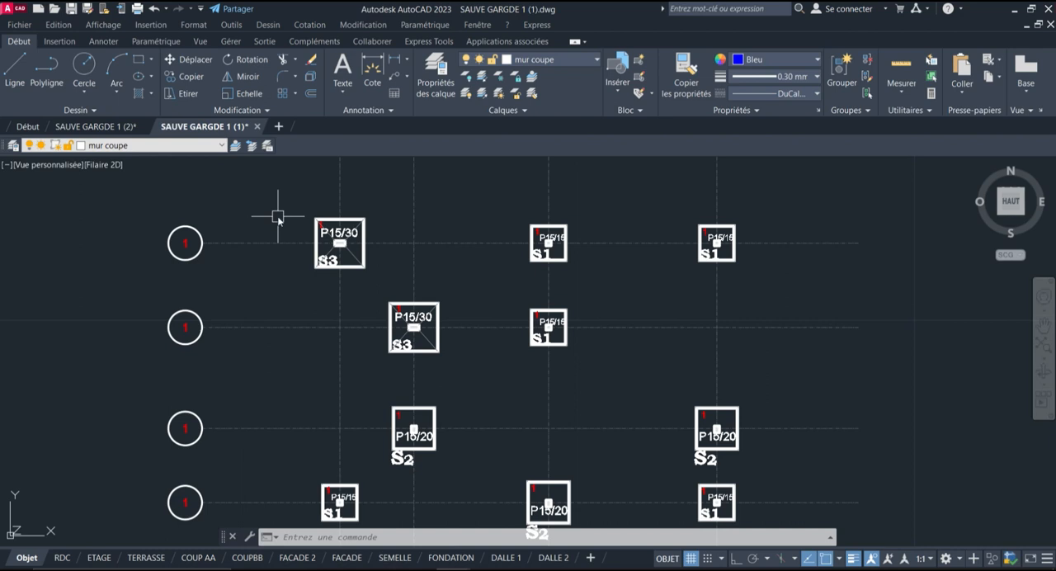
Start TCOUNT and select the numbers in the S3 and two S1 footings on the first horizontal axis, from left to right
{"action": "type", "text": "T"}
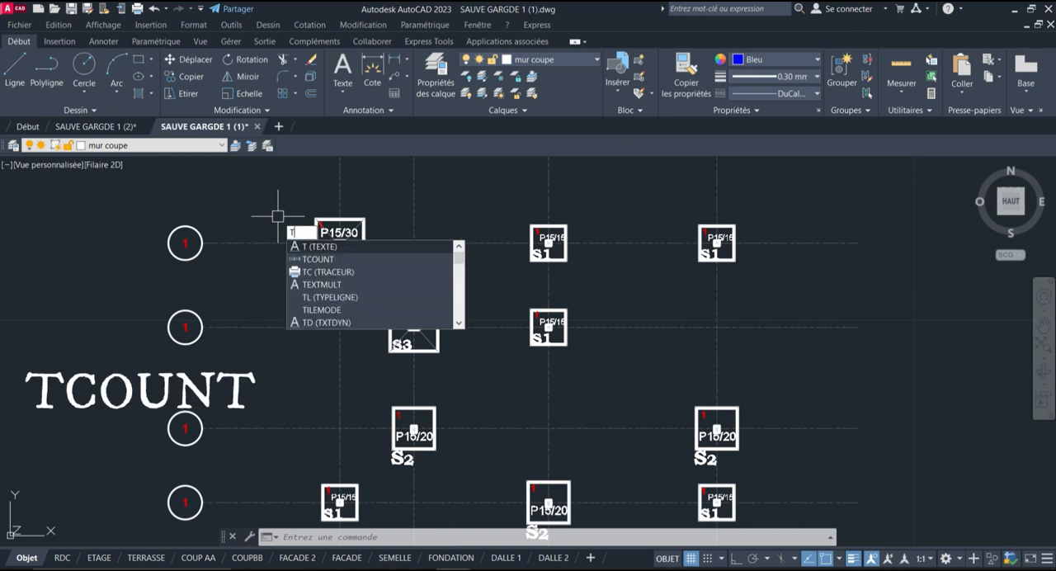
{"action": "type", "text": "COUNT"}
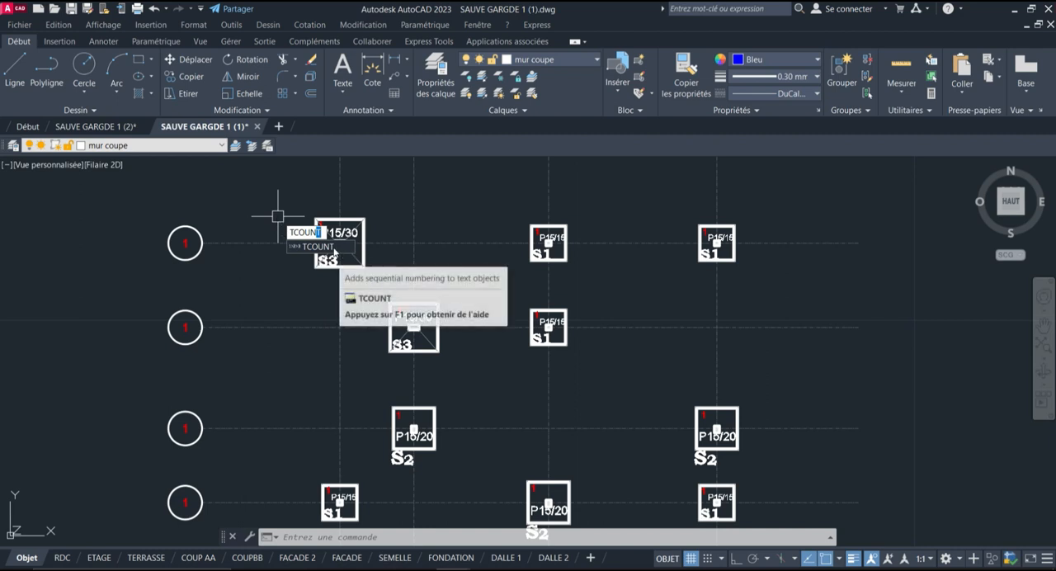
{"action": "left_click", "coordinate": [336, 249]}
{"action": "scroll", "coordinate": [319, 223], "scroll_direction": "up", "scroll_amount": 8}
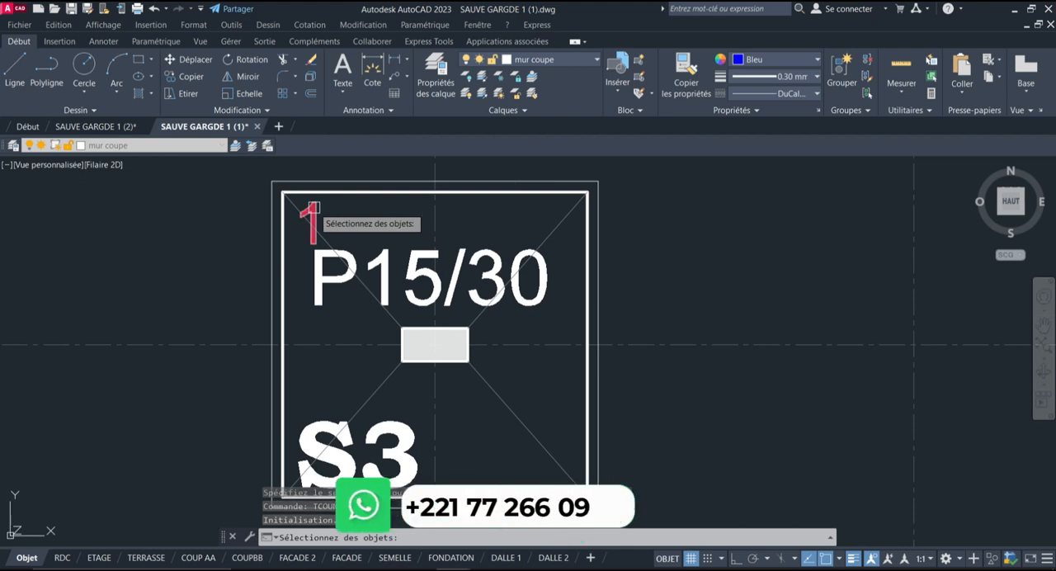
{"action": "scroll", "coordinate": [82, 236], "scroll_direction": "down", "scroll_amount": 4}
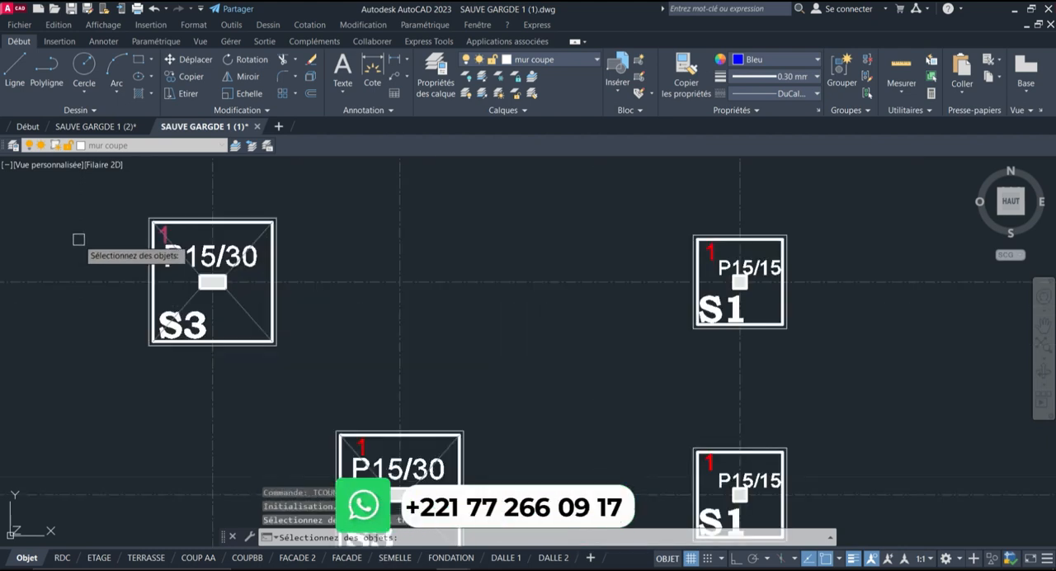
{"action": "scroll", "coordinate": [698, 243], "scroll_direction": "up", "scroll_amount": 4}
{"action": "left_click", "coordinate": [775, 264]}
{"action": "scroll", "coordinate": [285, 220], "scroll_direction": "down", "scroll_amount": 4}
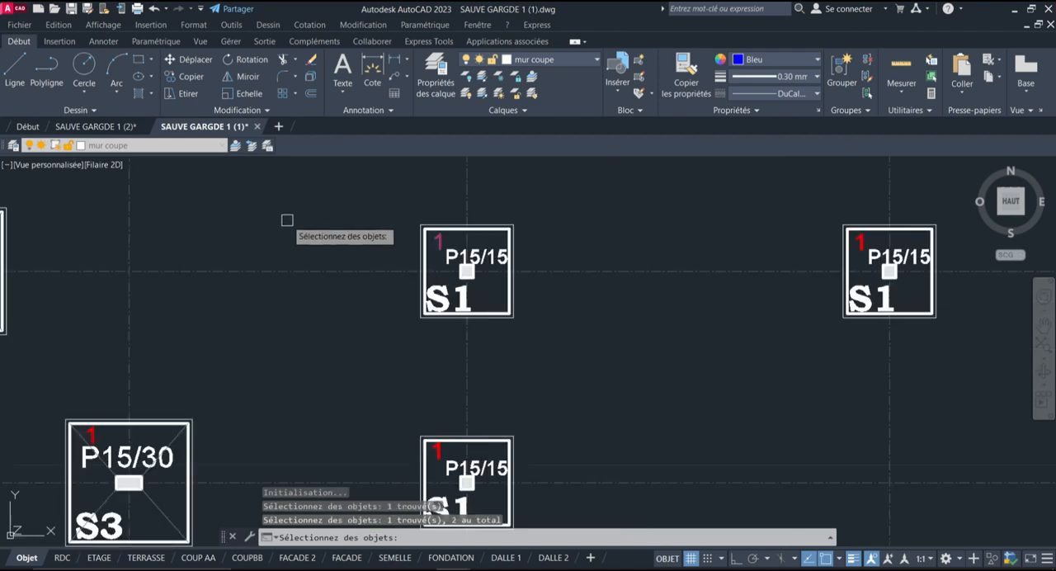
{"action": "scroll", "coordinate": [857, 236], "scroll_direction": "up", "scroll_amount": 5}
{"action": "left_click", "coordinate": [866, 257]}
{"action": "scroll", "coordinate": [371, 239], "scroll_direction": "down", "scroll_amount": 5}
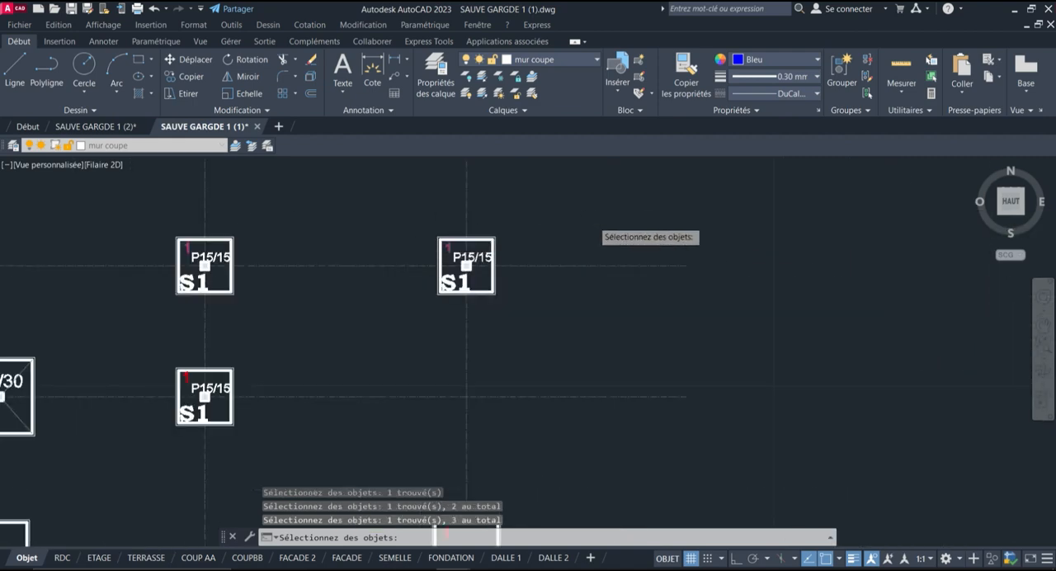
Add the numbers in the S3 and S1 footings on the second horizontal axis to the selection, in that order
{"action": "scroll", "coordinate": [577, 302], "scroll_direction": "up", "scroll_amount": 6}
{"action": "left_click", "coordinate": [503, 226]}
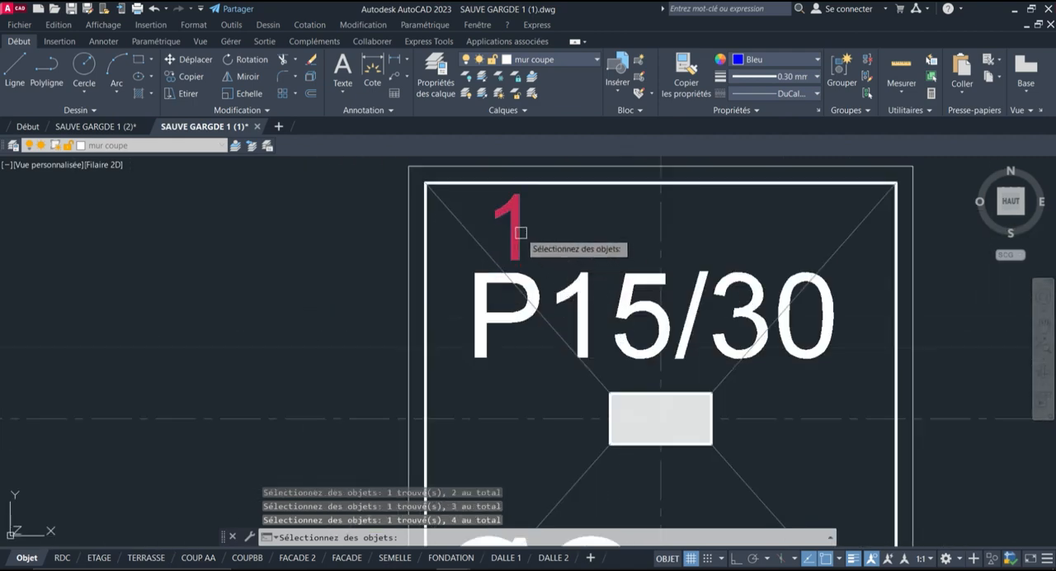
{"action": "scroll", "coordinate": [503, 225], "scroll_direction": "down", "scroll_amount": 5}
{"action": "scroll", "coordinate": [580, 328], "scroll_direction": "up", "scroll_amount": 6}
{"action": "scroll", "coordinate": [412, 285], "scroll_direction": "down", "scroll_amount": 6}
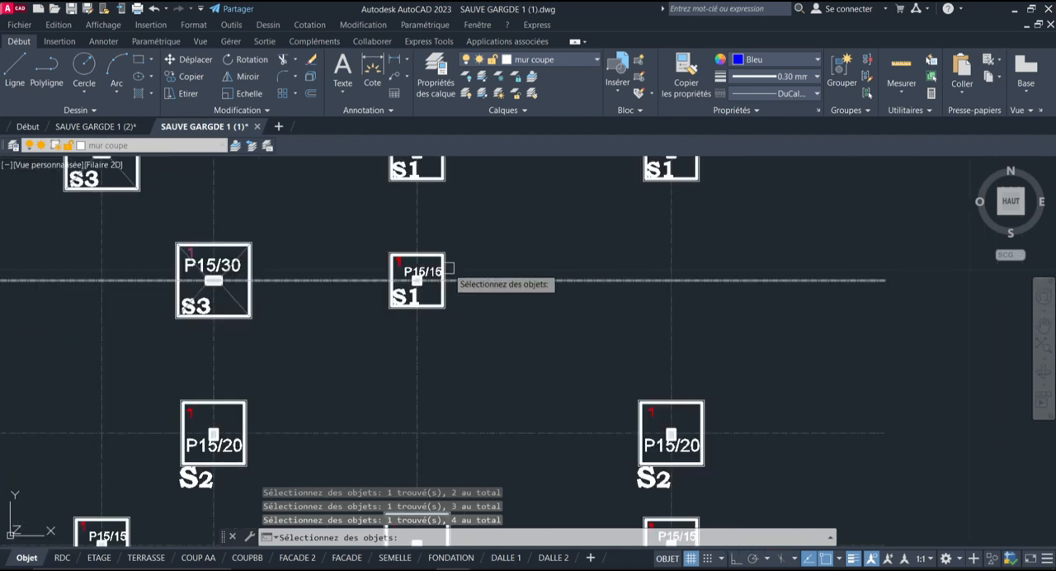
{"action": "scroll", "coordinate": [429, 264], "scroll_direction": "up", "scroll_amount": 6}
{"action": "left_click", "coordinate": [178, 198]}
{"action": "scroll", "coordinate": [602, 243], "scroll_direction": "down", "scroll_amount": 6}
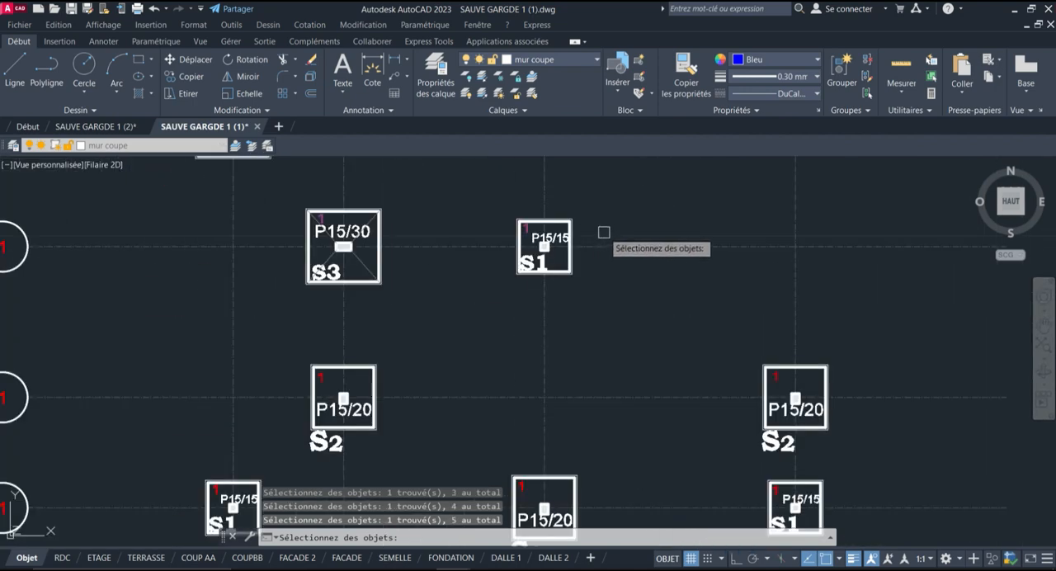
Add the numbers in the two S2 footings on the third horizontal axis to the selection, from left to right
{"action": "scroll", "coordinate": [667, 282], "scroll_direction": "up", "scroll_amount": 5}
{"action": "scroll", "coordinate": [125, 272], "scroll_direction": "up", "scroll_amount": 5}
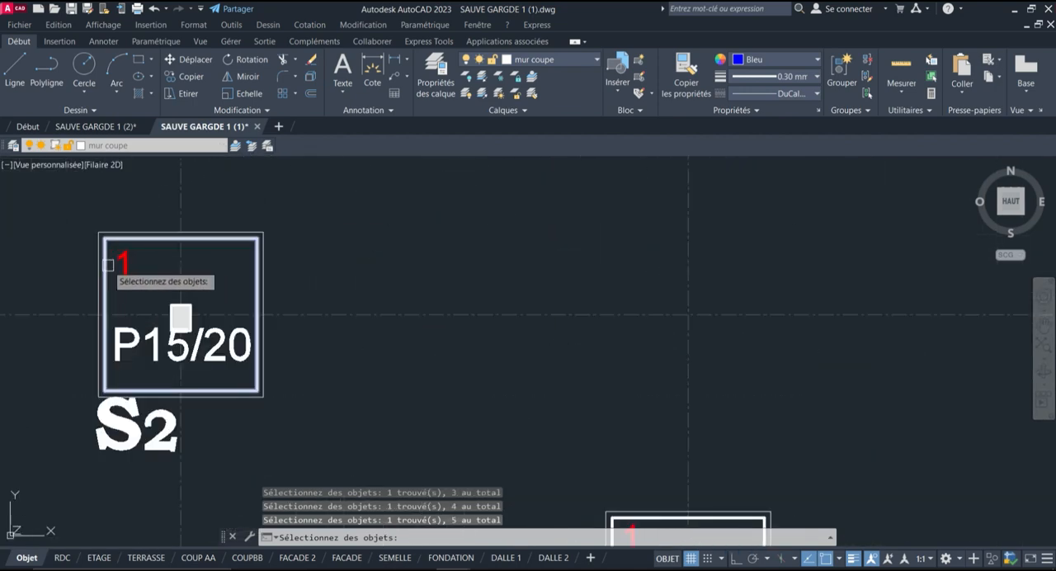
{"action": "left_click", "coordinate": [122, 266]}
{"action": "scroll", "coordinate": [287, 242], "scroll_direction": "down", "scroll_amount": 8}
{"action": "scroll", "coordinate": [483, 243], "scroll_direction": "up", "scroll_amount": 6}
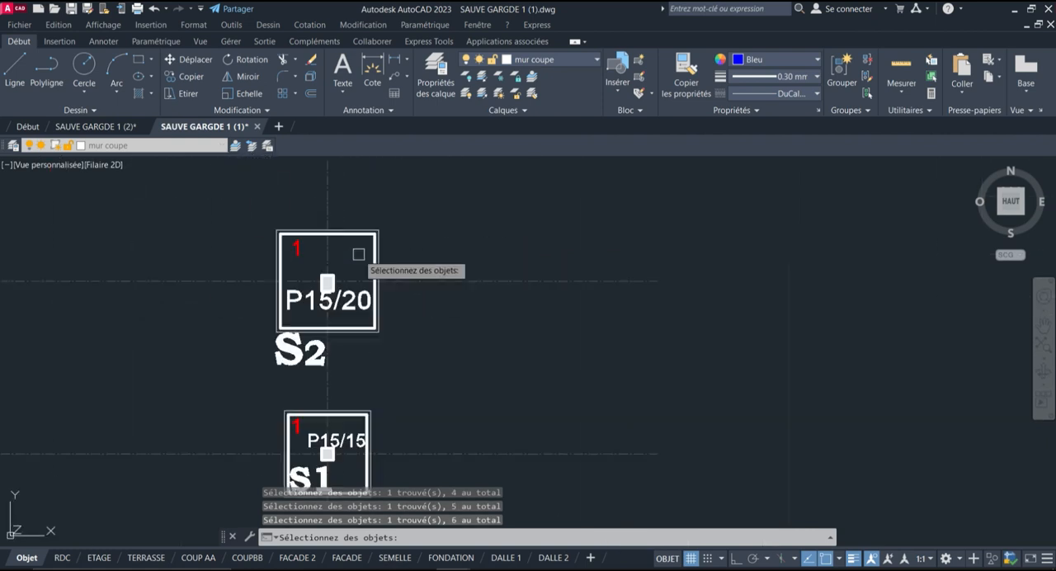
{"action": "scroll", "coordinate": [358, 254], "scroll_direction": "up", "scroll_amount": 2}
{"action": "left_click", "coordinate": [255, 241]}
{"action": "scroll", "coordinate": [627, 244], "scroll_direction": "down", "scroll_amount": 8}
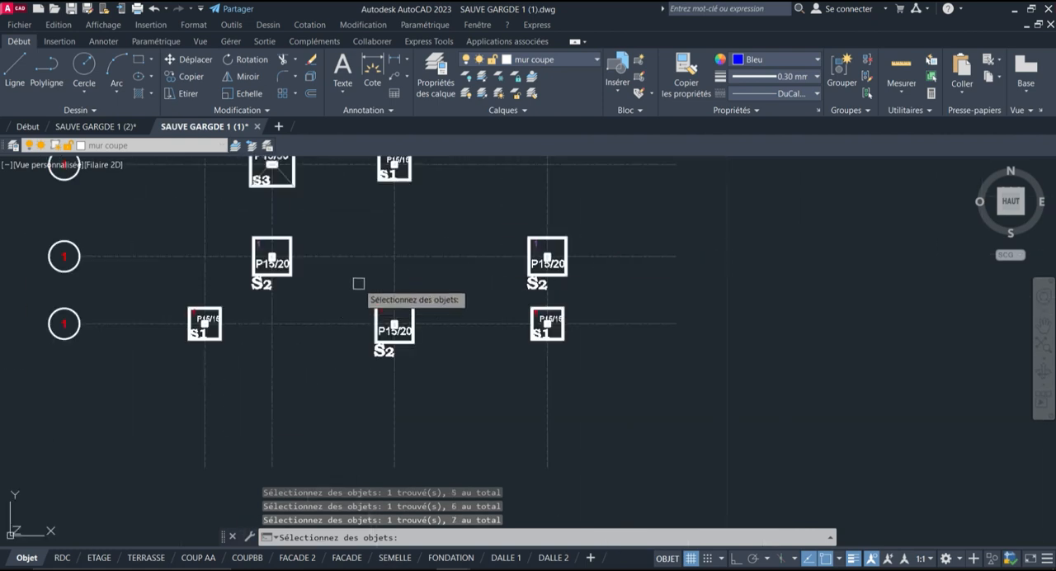
Add the numbers in the three footings on the fourth horizontal axis to the selection, from left to right
{"action": "scroll", "coordinate": [195, 311], "scroll_direction": "up", "scroll_amount": 4}
{"action": "scroll", "coordinate": [211, 310], "scroll_direction": "up", "scroll_amount": 3}
{"action": "left_click", "coordinate": [210, 309]}
{"action": "scroll", "coordinate": [211, 310], "scroll_direction": "down", "scroll_amount": 5}
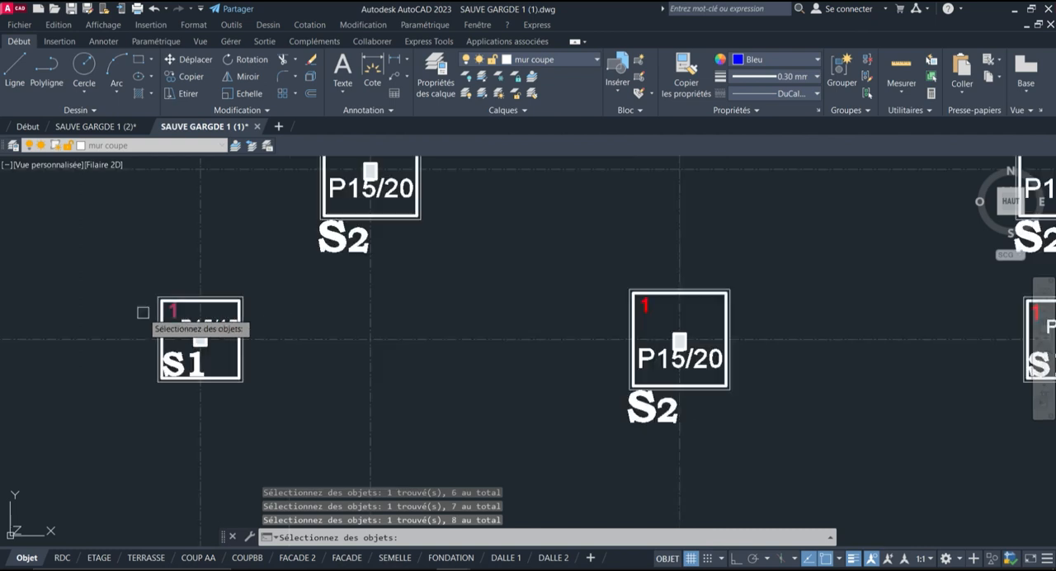
{"action": "scroll", "coordinate": [676, 317], "scroll_direction": "up", "scroll_amount": 5}
{"action": "left_click", "coordinate": [595, 289]}
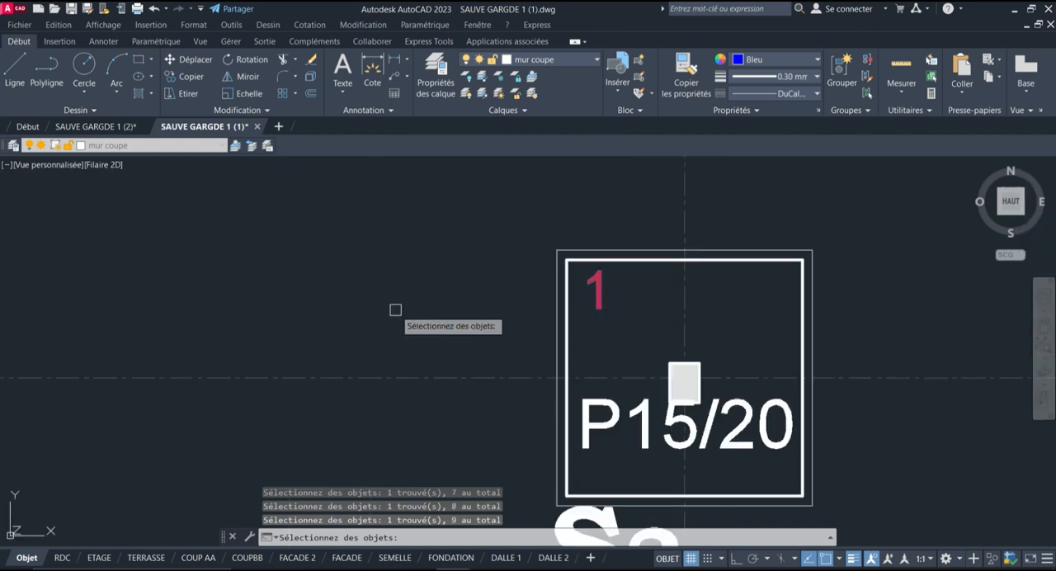
{"action": "scroll", "coordinate": [396, 306], "scroll_direction": "down", "scroll_amount": 5}
{"action": "scroll", "coordinate": [652, 313], "scroll_direction": "up", "scroll_amount": 5}
{"action": "left_click", "coordinate": [658, 289]}
{"action": "scroll", "coordinate": [518, 379], "scroll_direction": "down", "scroll_amount": 4}
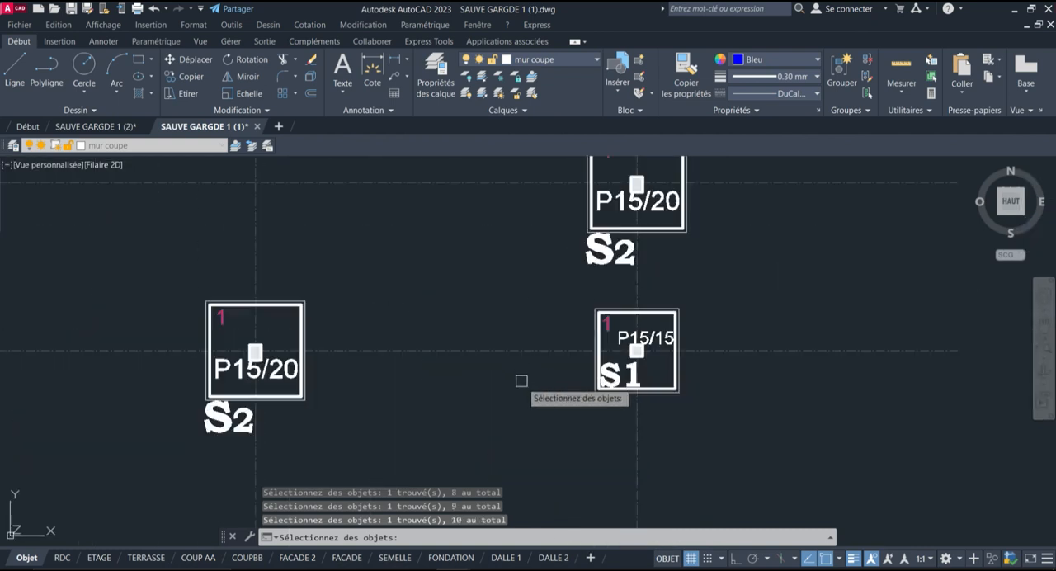
{"action": "scroll", "coordinate": [642, 332], "scroll_direction": "down", "scroll_amount": 2}
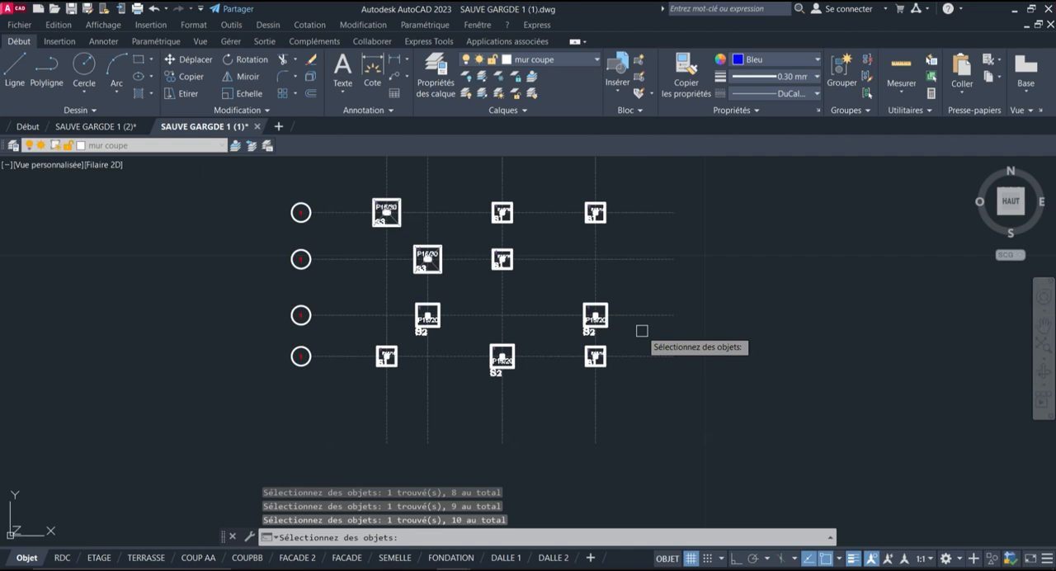
Number the selected footing texts in selection order, starting at 1 with increment 1 and overwriting the existing text
{"action": "key", "text": "Return"}
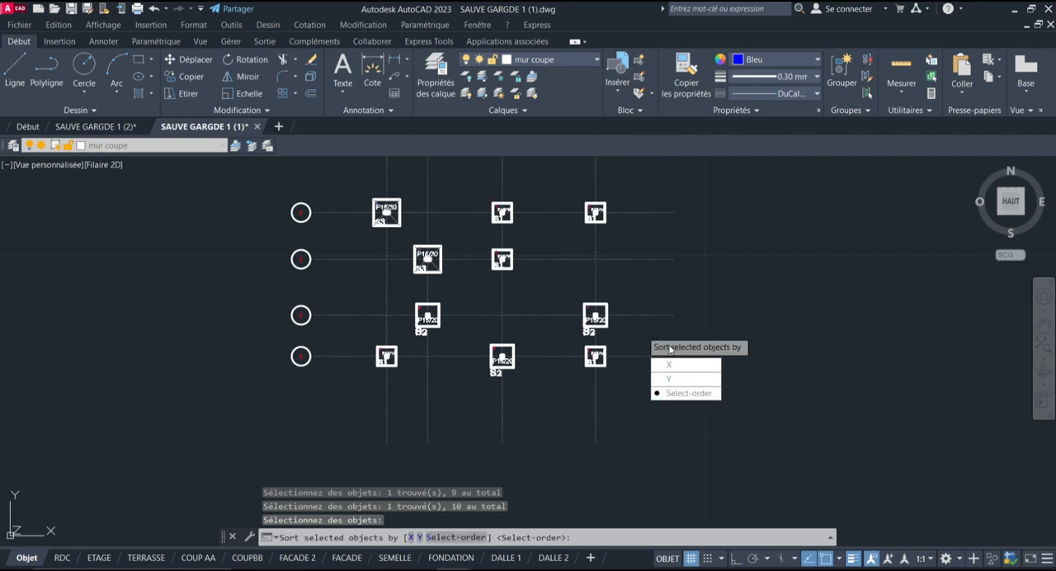
{"action": "left_click", "coordinate": [679, 393]}
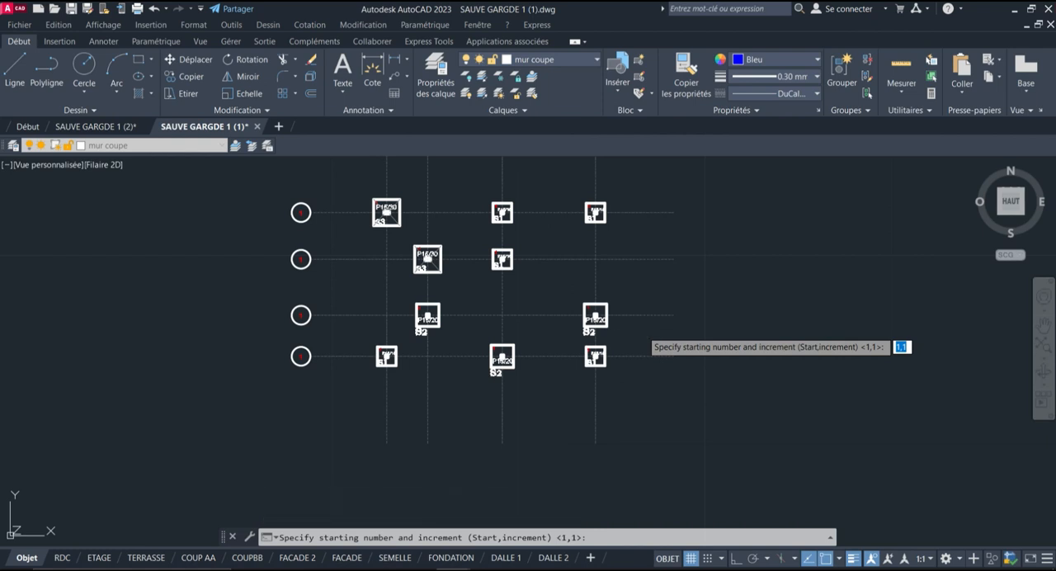
{"action": "key", "text": "Return"}
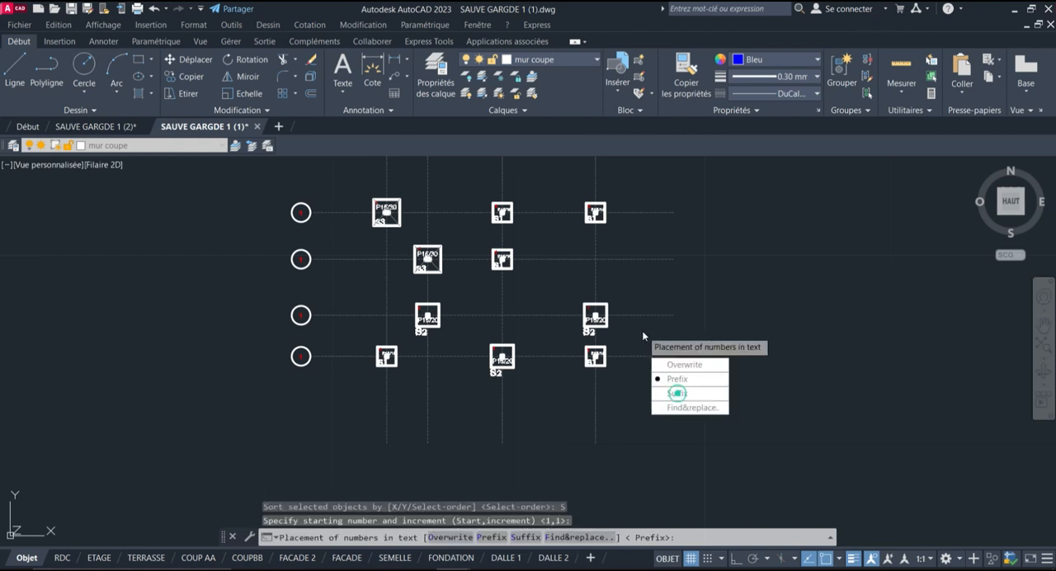
{"action": "left_click", "coordinate": [689, 369]}
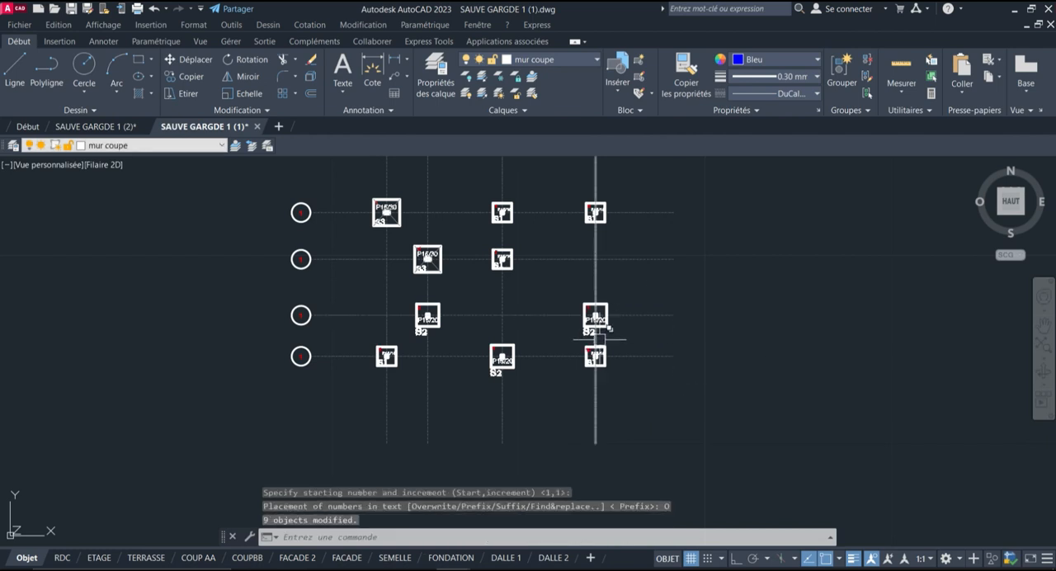
Examine the sequential numbers in the footings along all four horizontal axes
{"action": "scroll", "coordinate": [595, 338], "scroll_direction": "up", "scroll_amount": 6}
{"action": "scroll", "coordinate": [668, 349], "scroll_direction": "up", "scroll_amount": 3}
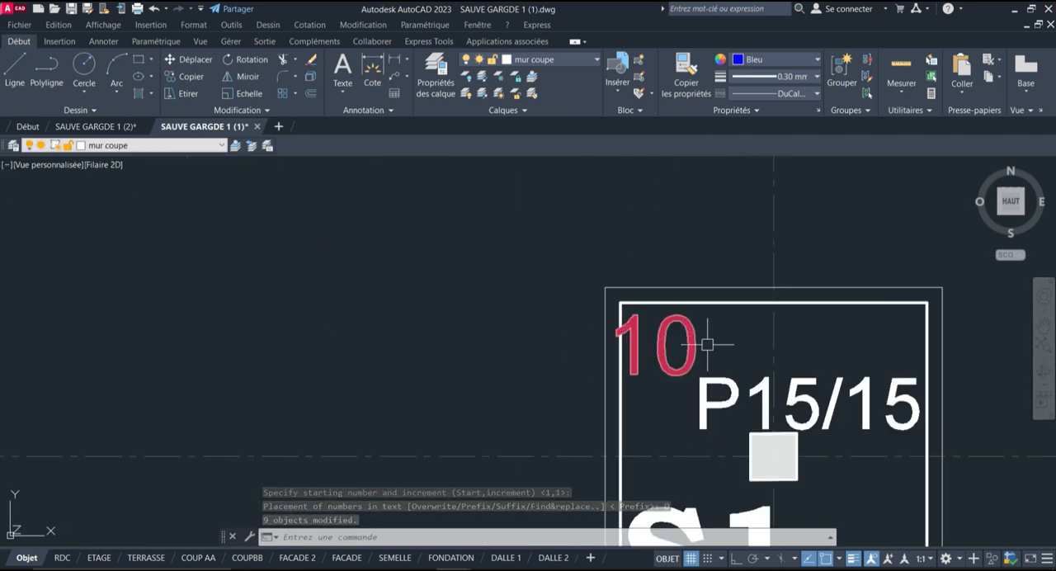
{"action": "scroll", "coordinate": [707, 344], "scroll_direction": "down", "scroll_amount": 6}
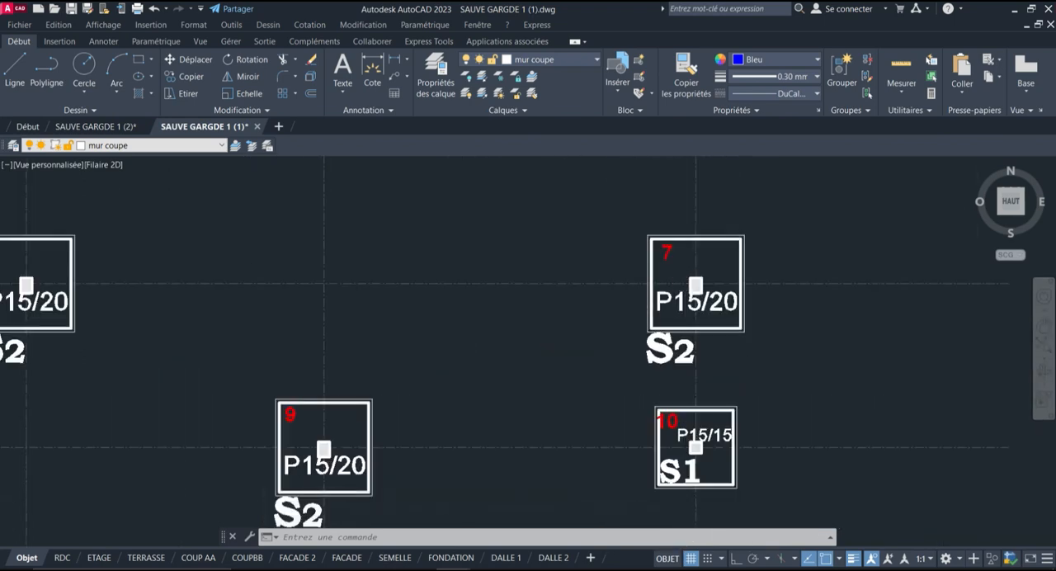
{"action": "middle_click_drag", "start_coordinate": [158, 208], "coordinate": [472, 245]}
{"action": "scroll", "coordinate": [437, 247], "scroll_direction": "down", "scroll_amount": 4}
{"action": "scroll", "coordinate": [377, 278], "scroll_direction": "up", "scroll_amount": 3}
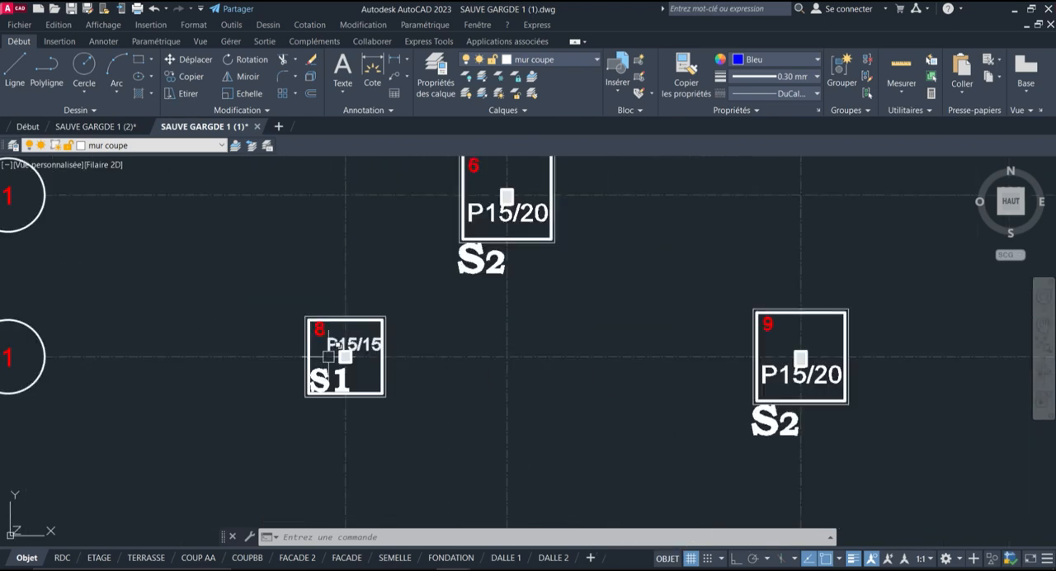
{"action": "scroll", "coordinate": [354, 354], "scroll_direction": "down", "scroll_amount": 4}
{"action": "scroll", "coordinate": [471, 194], "scroll_direction": "down", "scroll_amount": 1}
{"action": "scroll", "coordinate": [396, 178], "scroll_direction": "up", "scroll_amount": 12}
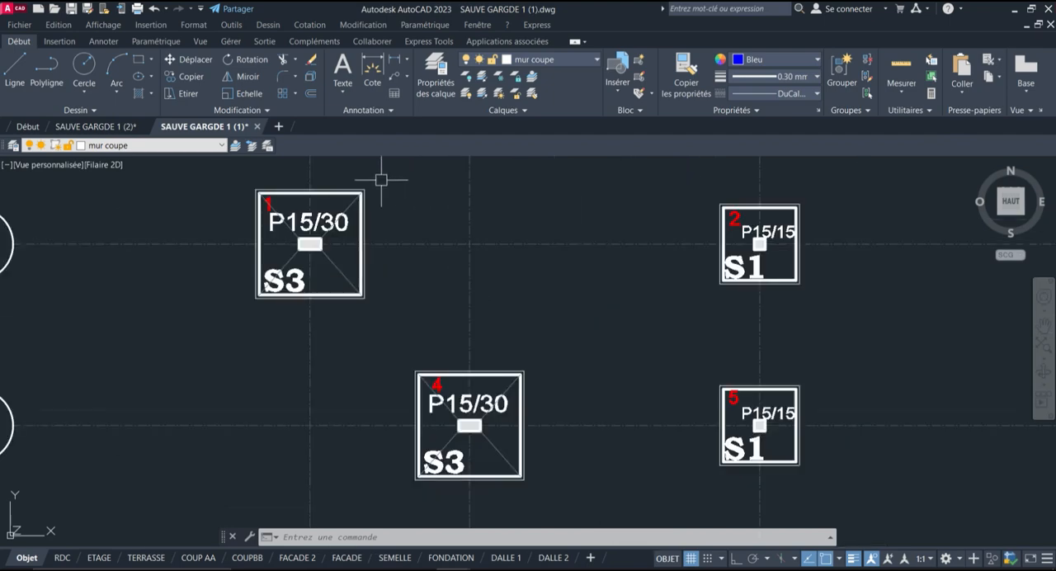
{"action": "scroll", "coordinate": [524, 220], "scroll_direction": "down", "scroll_amount": 12}
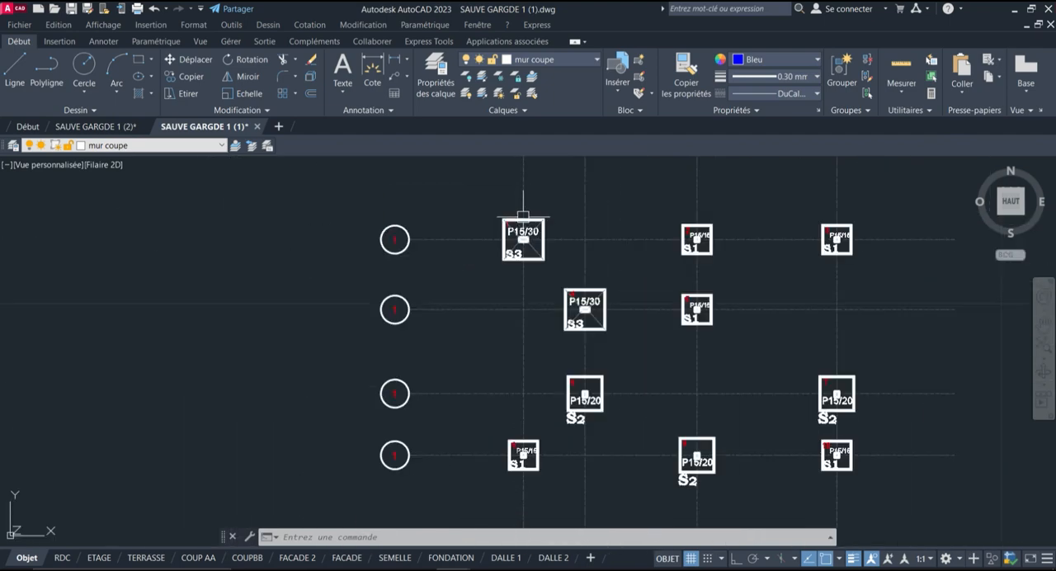
{"action": "scroll", "coordinate": [397, 235], "scroll_direction": "down", "scroll_amount": 2}
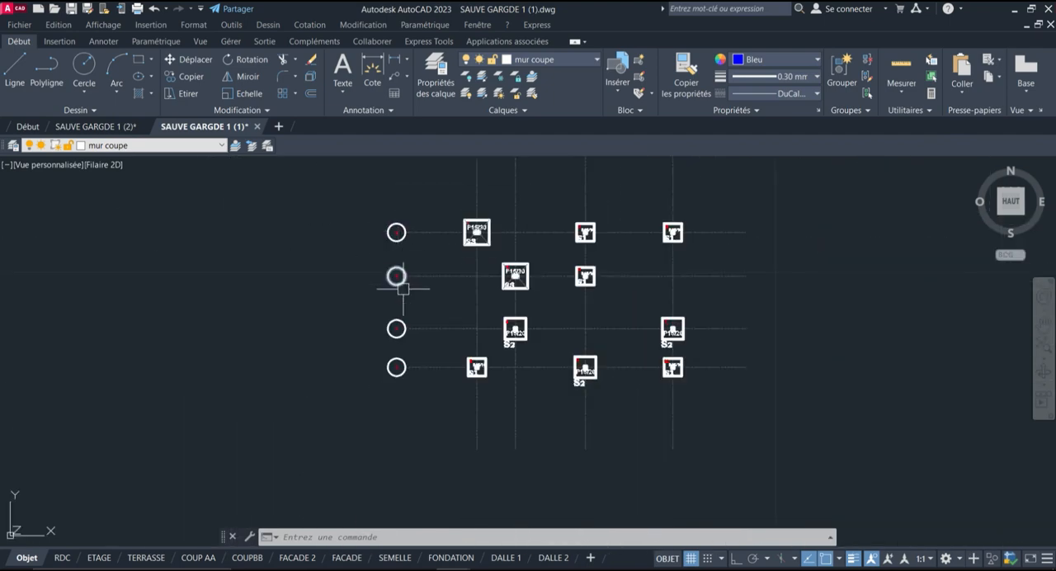
Change the number in the second horizontal axis bubble to 2
{"action": "scroll", "coordinate": [400, 276], "scroll_direction": "up", "scroll_amount": 8}
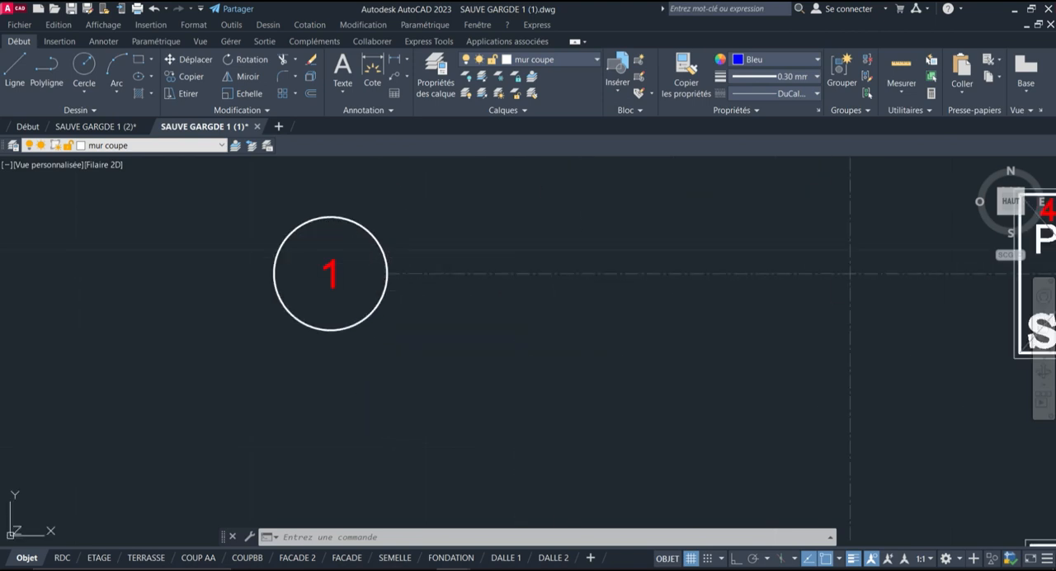
{"action": "double_click", "coordinate": [330, 267]}
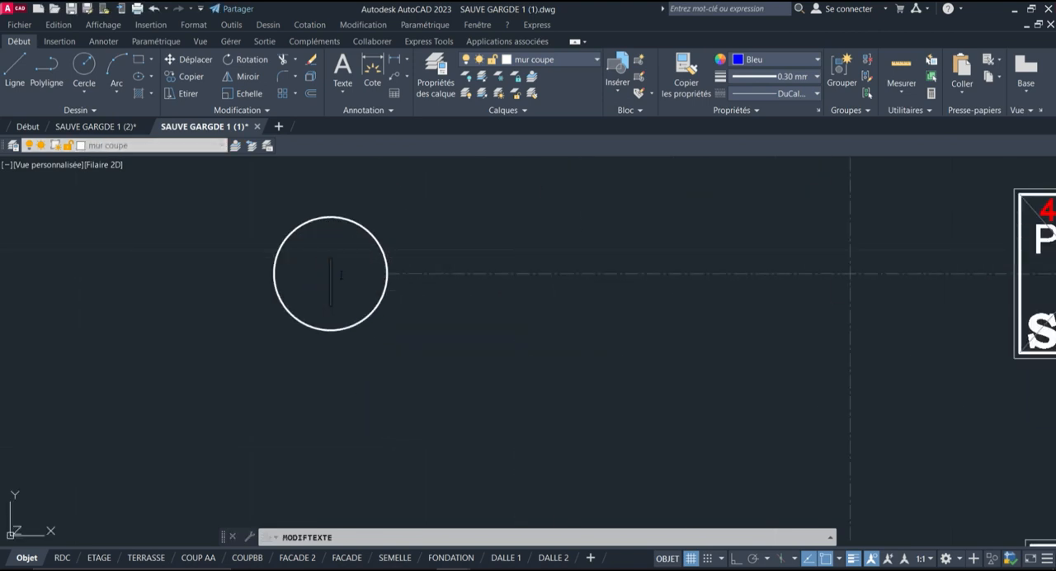
{"action": "key", "text": "Return"}
{"action": "scroll", "coordinate": [374, 331], "scroll_direction": "down", "scroll_amount": 5}
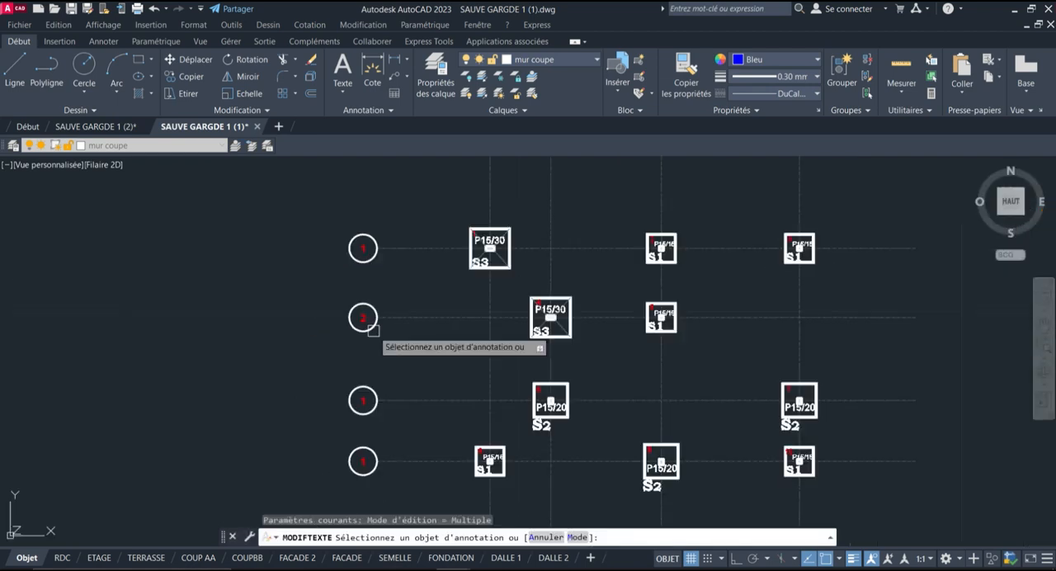
Start TCOUNT and select the numbers in the first and second horizontal axis bubbles, from top to bottom
{"action": "scroll", "coordinate": [362, 246], "scroll_direction": "up", "scroll_amount": 2}
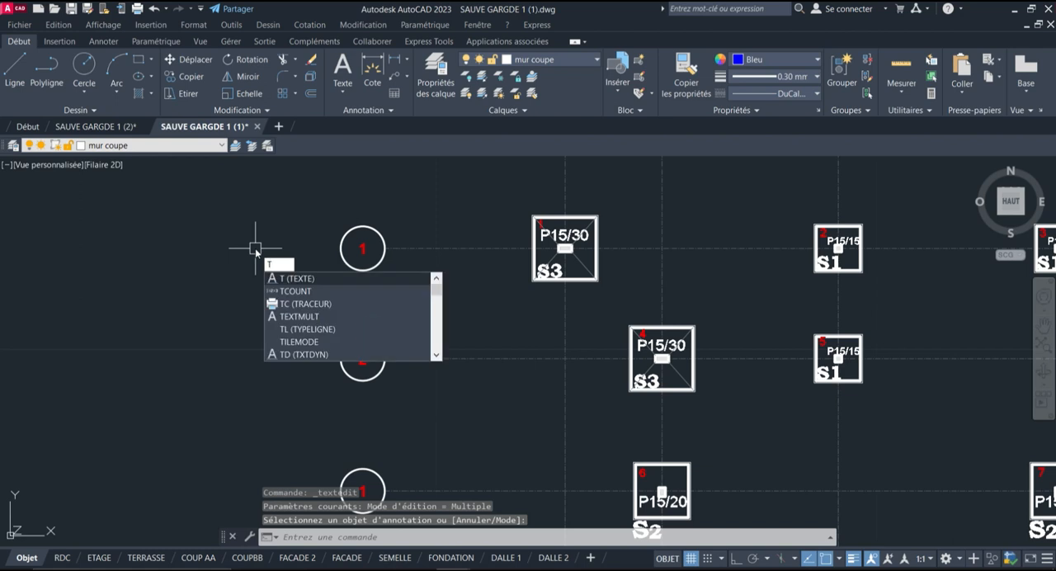
{"action": "type", "text": "COU"}
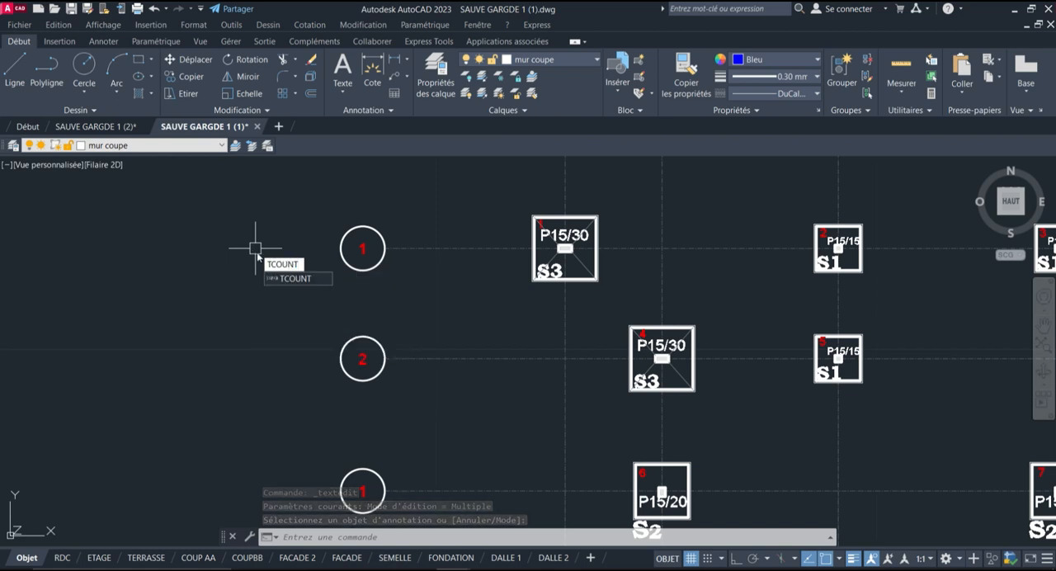
{"action": "type", "text": "NT"}
{"action": "left_click", "coordinate": [294, 279]}
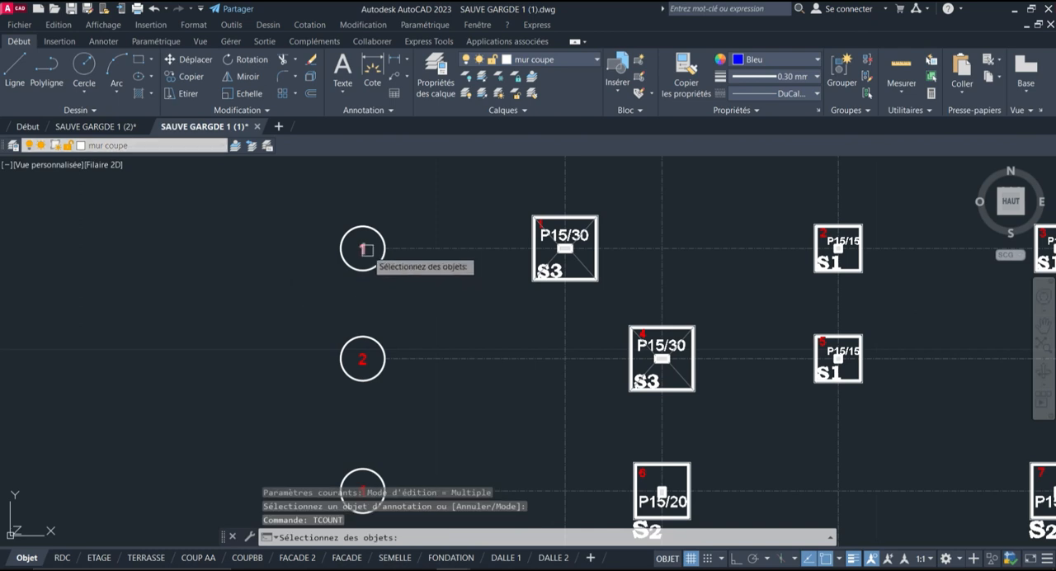
{"action": "left_click", "coordinate": [360, 248]}
{"action": "scroll", "coordinate": [385, 368], "scroll_direction": "up", "scroll_amount": 2}
{"action": "left_click", "coordinate": [354, 346]}
{"action": "scroll", "coordinate": [408, 248], "scroll_direction": "down", "scroll_amount": 4}
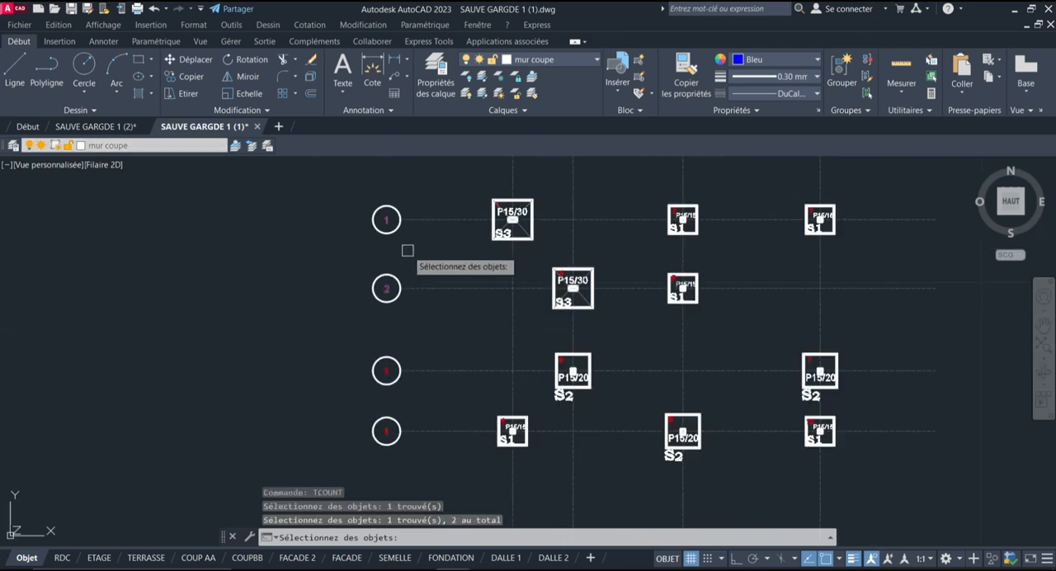
Add the numbers in the third and fourth horizontal axis bubbles to the selection
{"action": "scroll", "coordinate": [410, 359], "scroll_direction": "up", "scroll_amount": 2}
{"action": "left_click", "coordinate": [371, 379]}
{"action": "scroll", "coordinate": [400, 298], "scroll_direction": "down", "scroll_amount": 2}
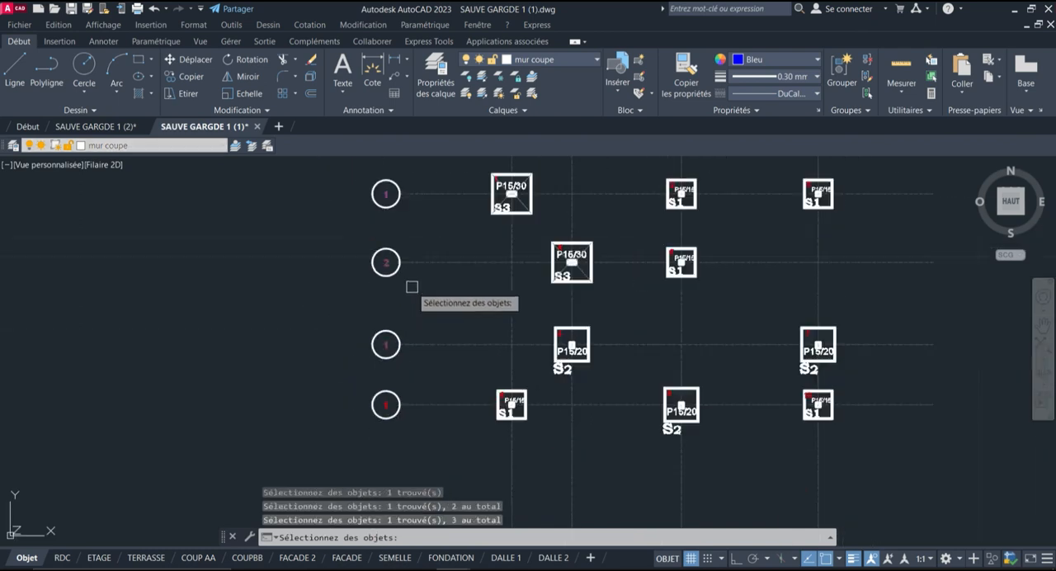
{"action": "scroll", "coordinate": [381, 410], "scroll_direction": "up", "scroll_amount": 3}
{"action": "left_click", "coordinate": [388, 397]}
{"action": "scroll", "coordinate": [271, 362], "scroll_direction": "down", "scroll_amount": 3}
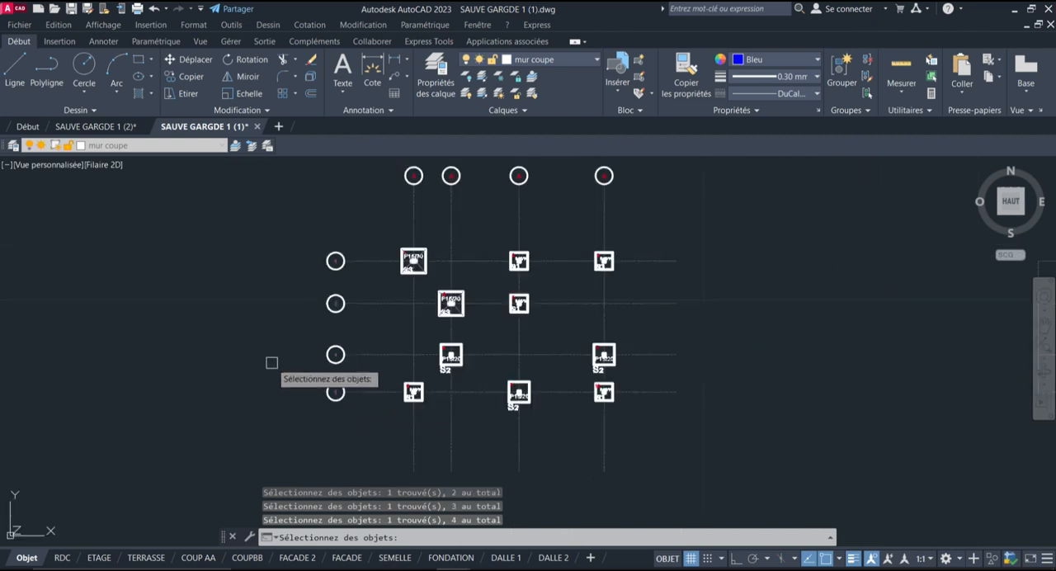
Number the selected horizontal axis bubbles with TCOUNT by selection order, starting at 1 with increment 1, overwriting the existing text
{"action": "key", "text": "Return"}
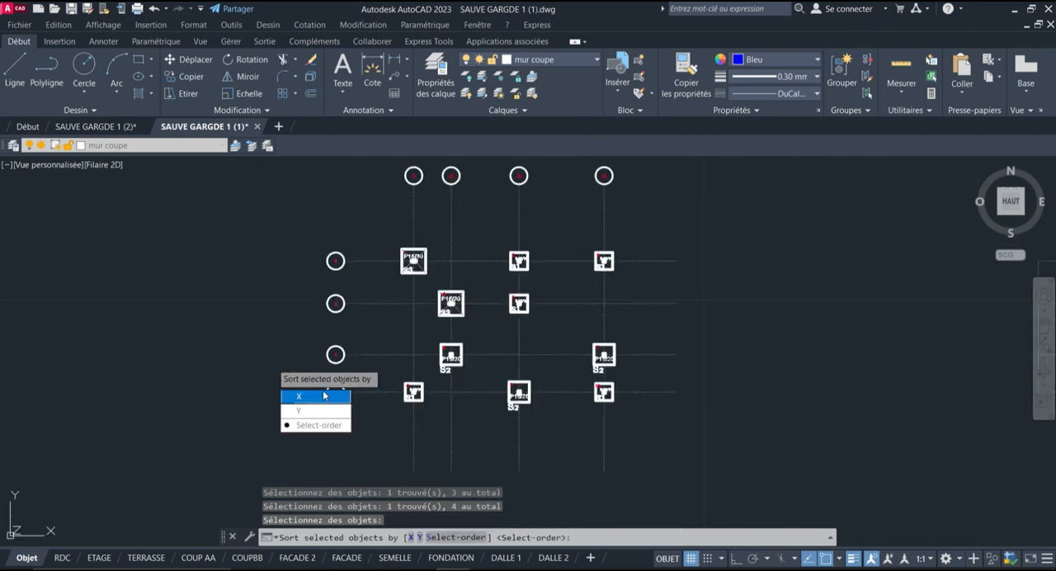
{"action": "left_click", "coordinate": [318, 426]}
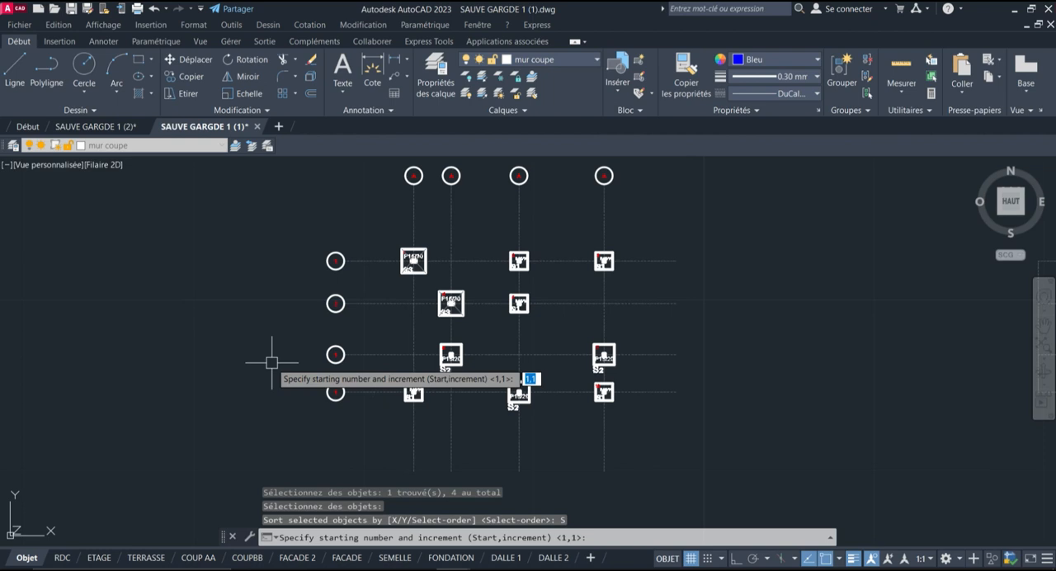
{"action": "key", "text": "Return"}
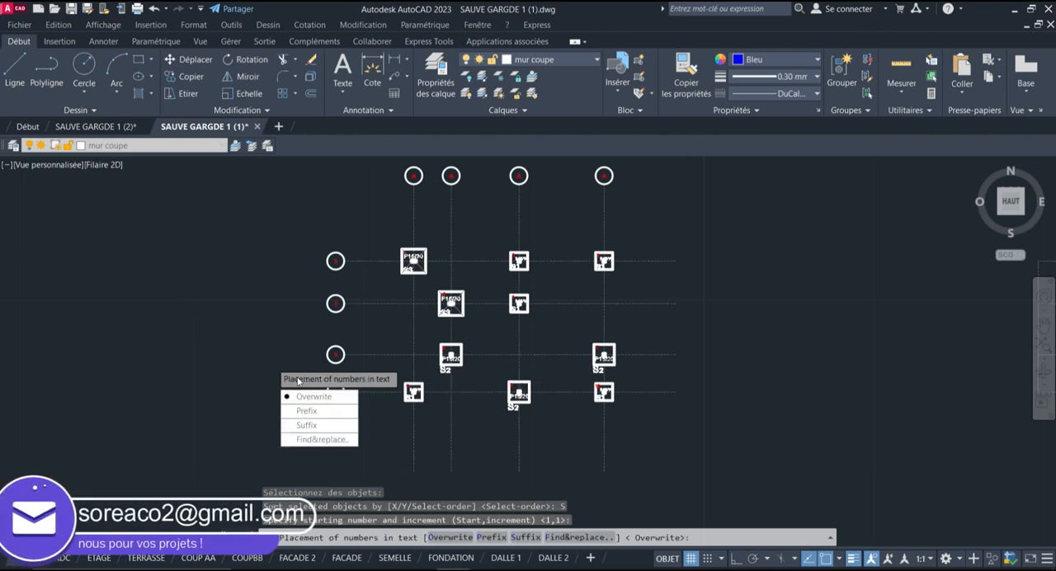
{"action": "left_click", "coordinate": [311, 396]}
{"action": "scroll", "coordinate": [305, 393], "scroll_direction": "up", "scroll_amount": 2}
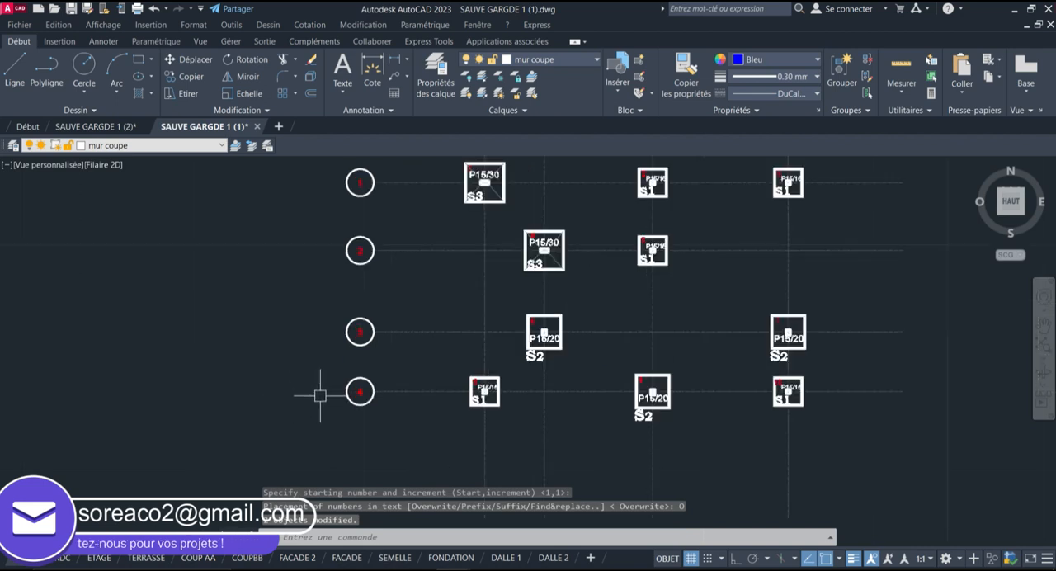
{"action": "scroll", "coordinate": [360, 252], "scroll_direction": "up", "scroll_amount": 2}
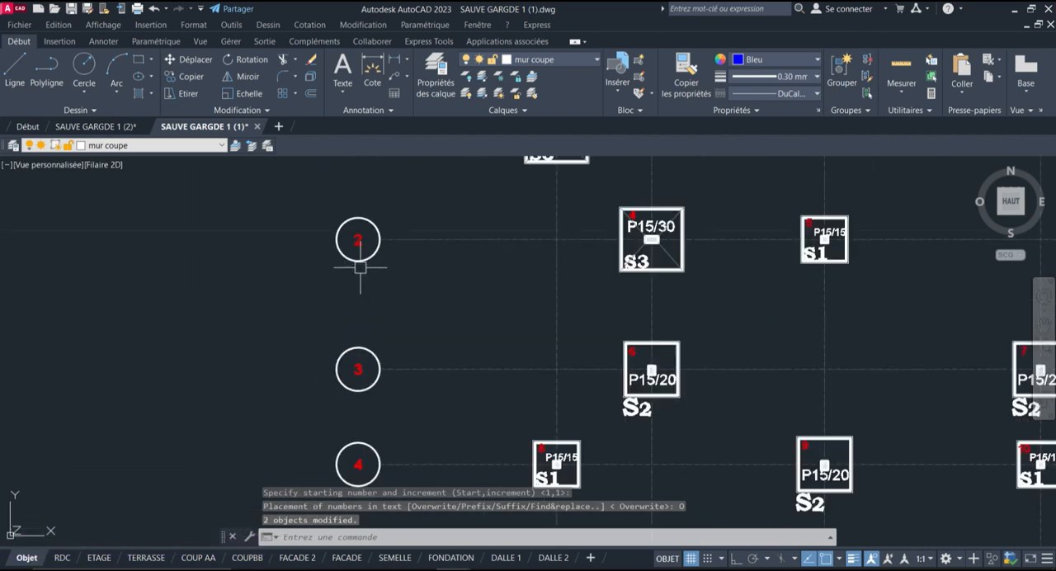
{"action": "scroll", "coordinate": [355, 297], "scroll_direction": "down", "scroll_amount": 3}
{"action": "scroll", "coordinate": [363, 319], "scroll_direction": "up", "scroll_amount": 3}
{"action": "scroll", "coordinate": [371, 314], "scroll_direction": "down", "scroll_amount": 6}
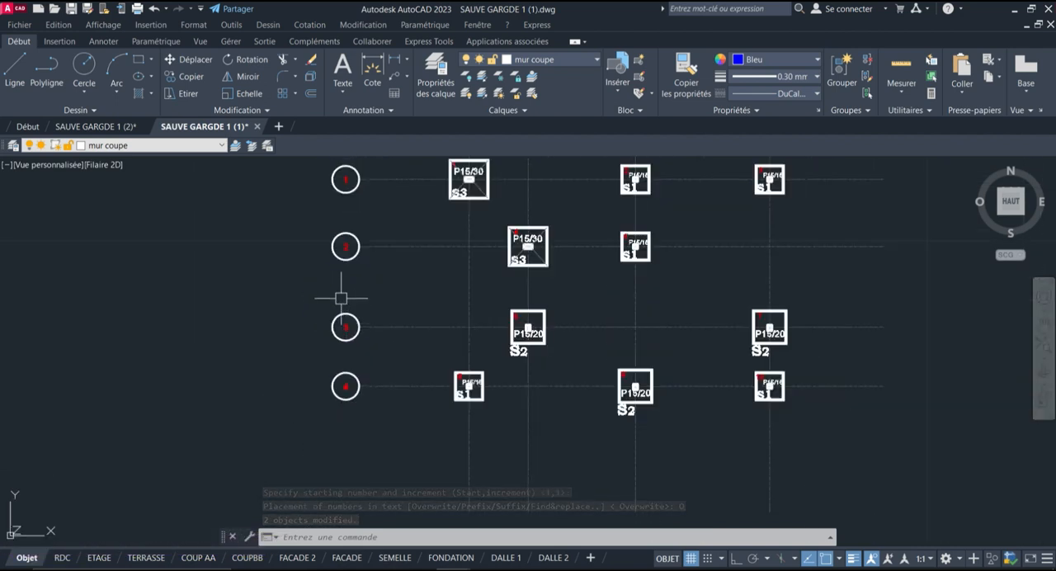
Copy the four numbered bubbles from the left ends of the horizontal axes to their right ends
{"action": "left_click", "coordinate": [324, 378]}
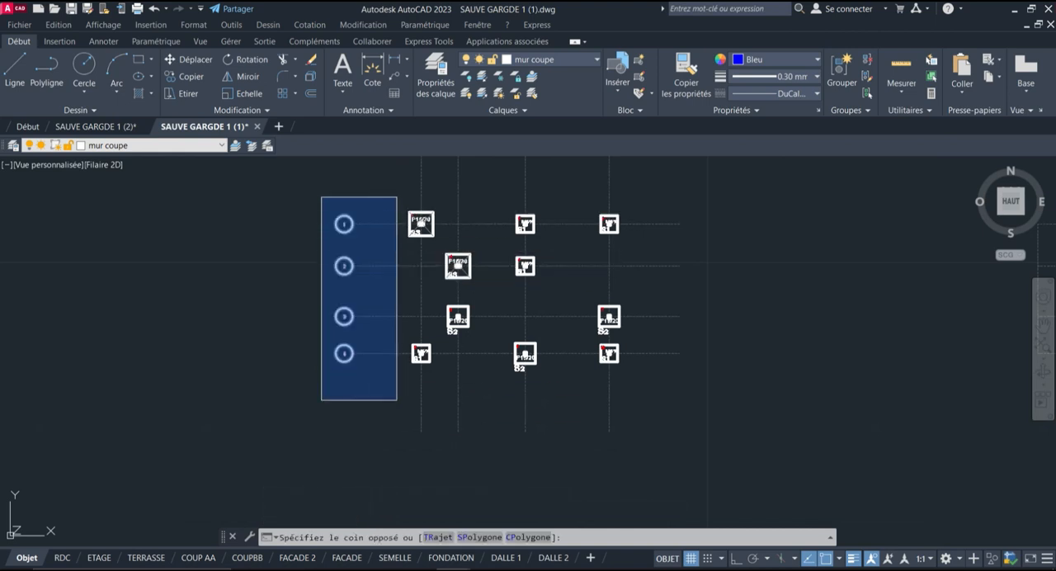
{"action": "left_click", "coordinate": [409, 177]}
{"action": "left_click", "coordinate": [172, 76]}
{"action": "scroll", "coordinate": [344, 210], "scroll_direction": "up", "scroll_amount": 4}
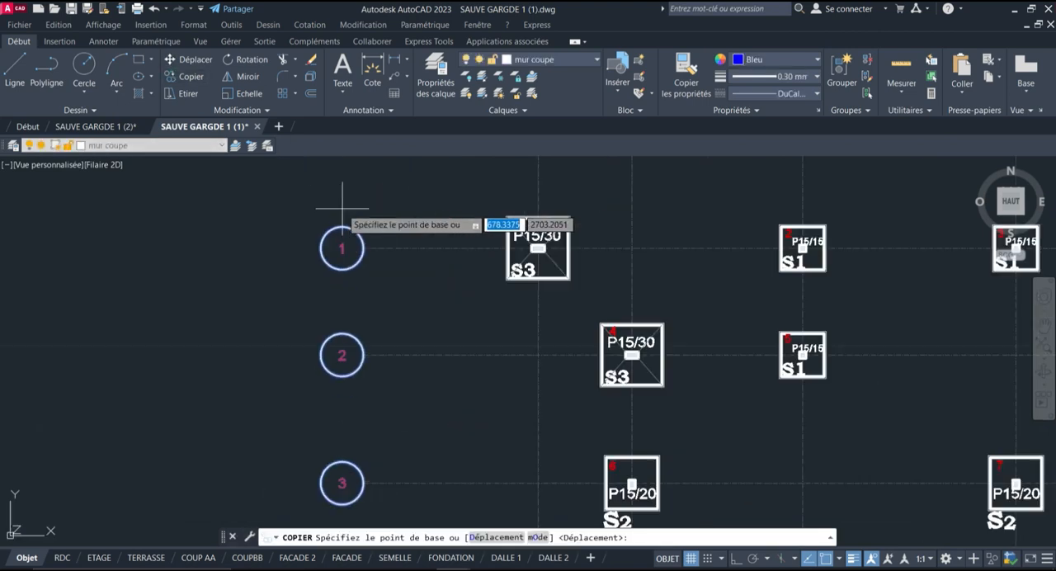
{"action": "left_click", "coordinate": [341, 245]}
{"action": "scroll", "coordinate": [260, 246], "scroll_direction": "down", "scroll_amount": 4}
{"action": "scroll", "coordinate": [544, 252], "scroll_direction": "up", "scroll_amount": 5}
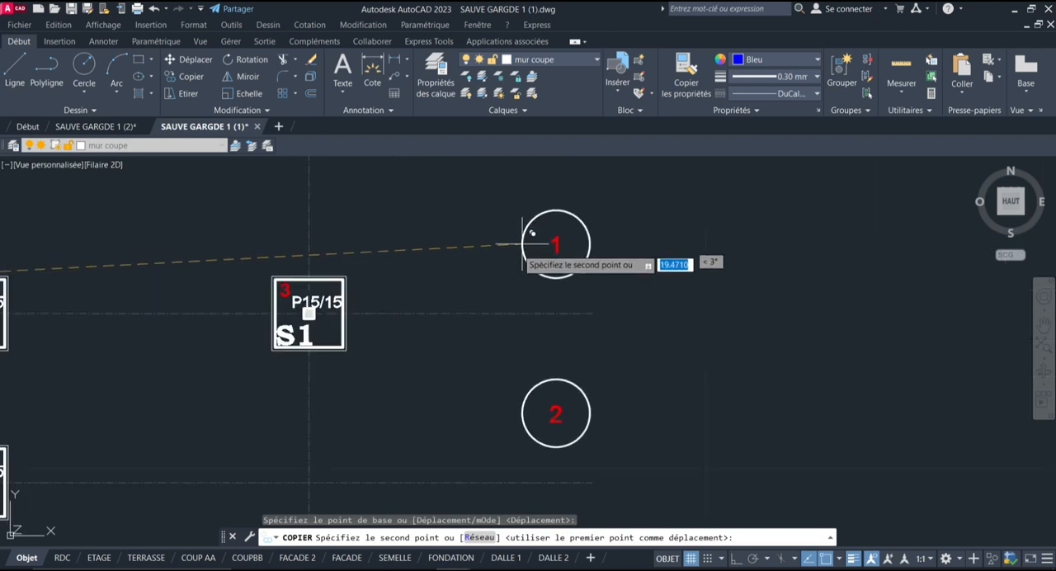
{"action": "left_click", "coordinate": [594, 311]}
{"action": "scroll", "coordinate": [627, 311], "scroll_direction": "down", "scroll_amount": 5}
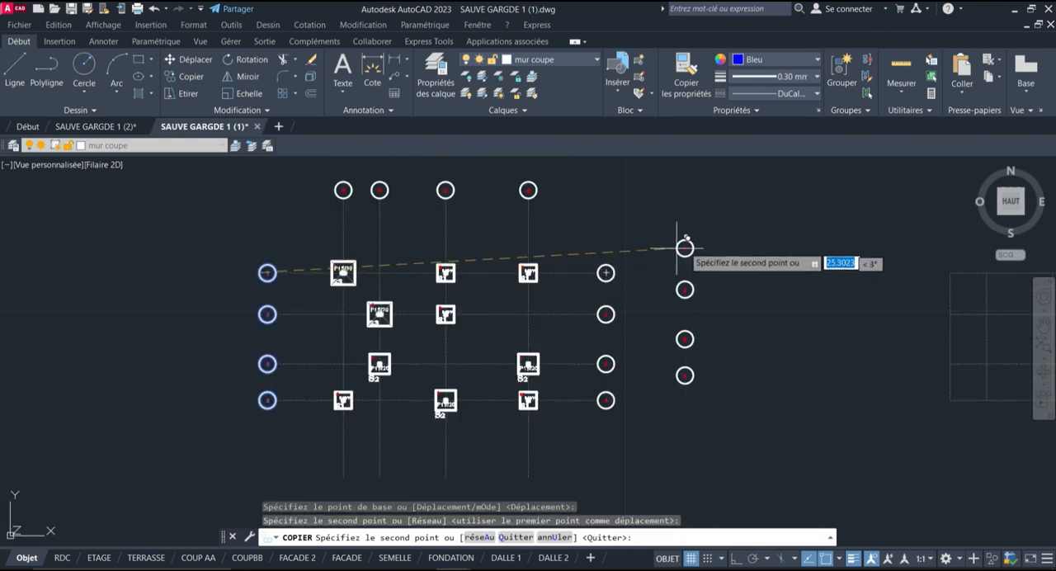
{"action": "key", "text": "Return"}
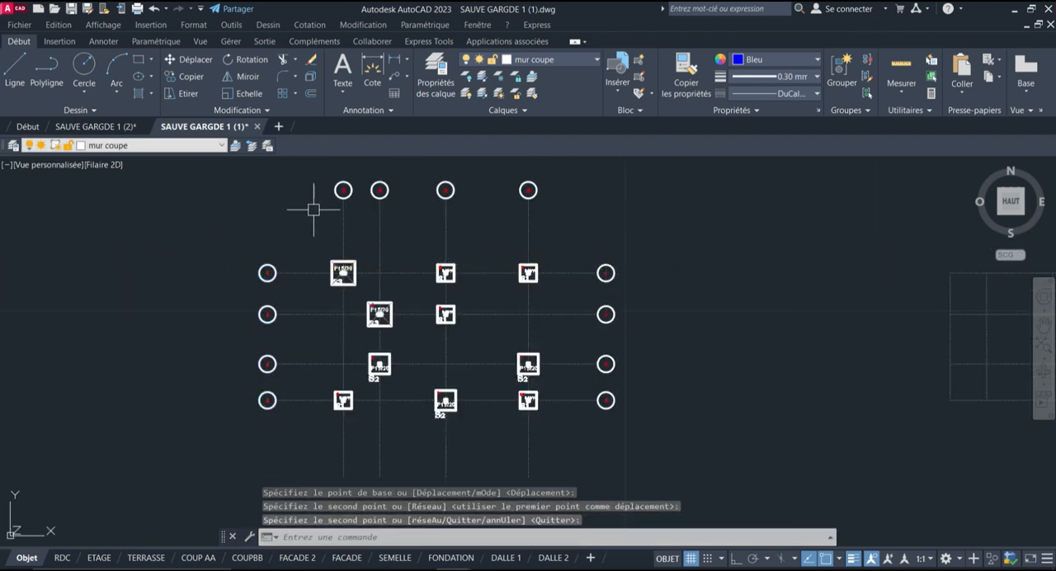
Change the letter in the second vertical axis bubble to B
{"action": "scroll", "coordinate": [379, 191], "scroll_direction": "up", "scroll_amount": 4}
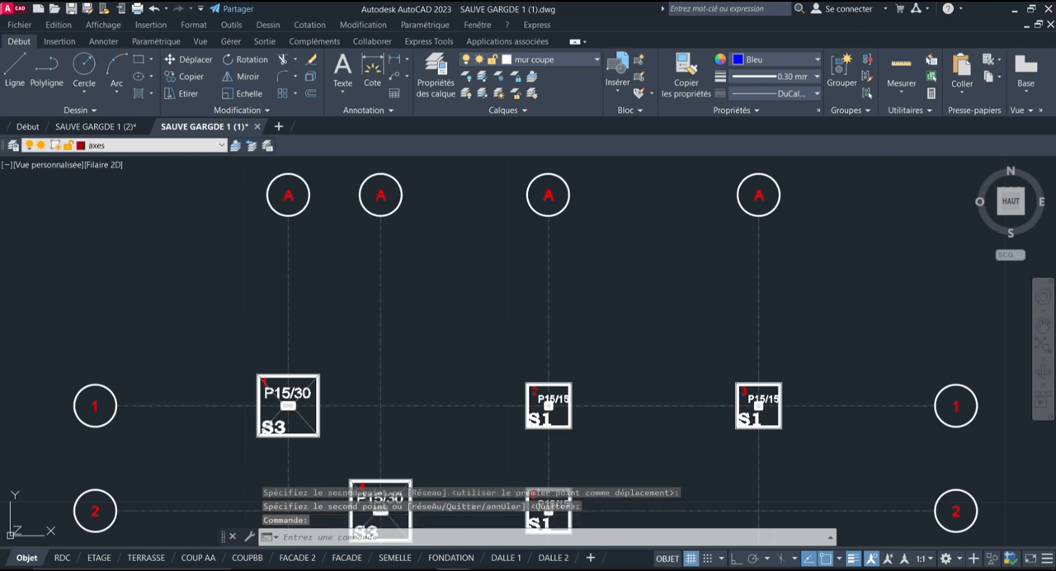
{"action": "scroll", "coordinate": [388, 189], "scroll_direction": "up", "scroll_amount": 4}
{"action": "double_click", "coordinate": [382, 191]}
{"action": "scroll", "coordinate": [396, 222], "scroll_direction": "down", "scroll_amount": 1}
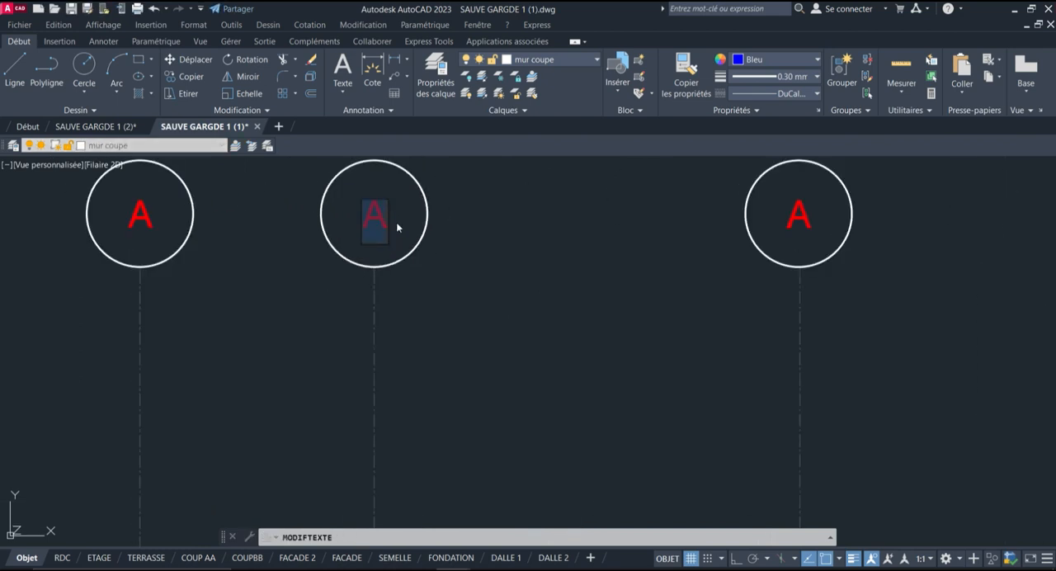
{"action": "left_click", "coordinate": [443, 257]}
{"action": "scroll", "coordinate": [443, 256], "scroll_direction": "down", "scroll_amount": 2}
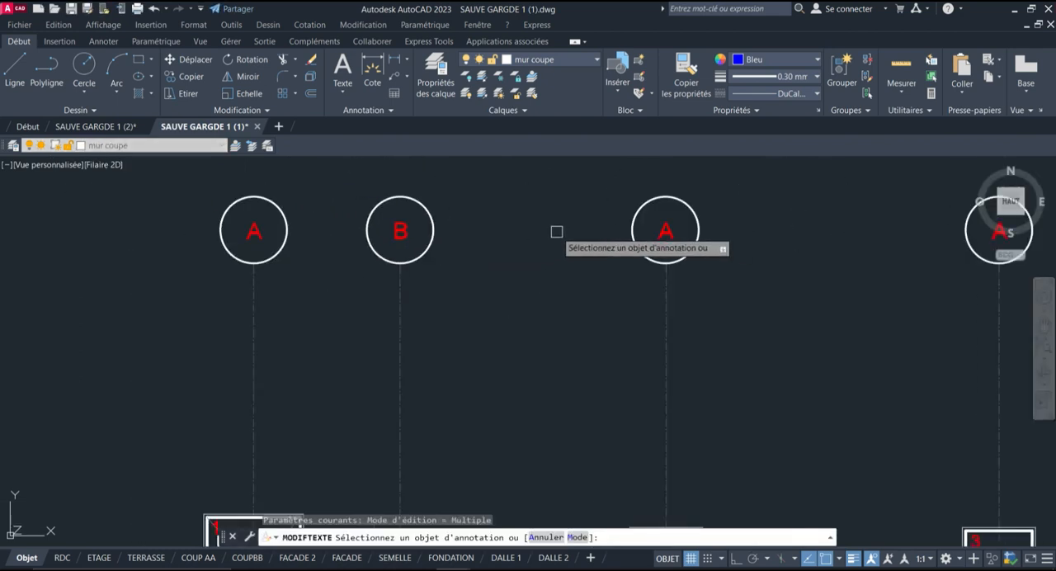
{"action": "key", "text": "Return"}
Change the letter in the third vertical axis bubble to C
{"action": "double_click", "coordinate": [665, 230]}
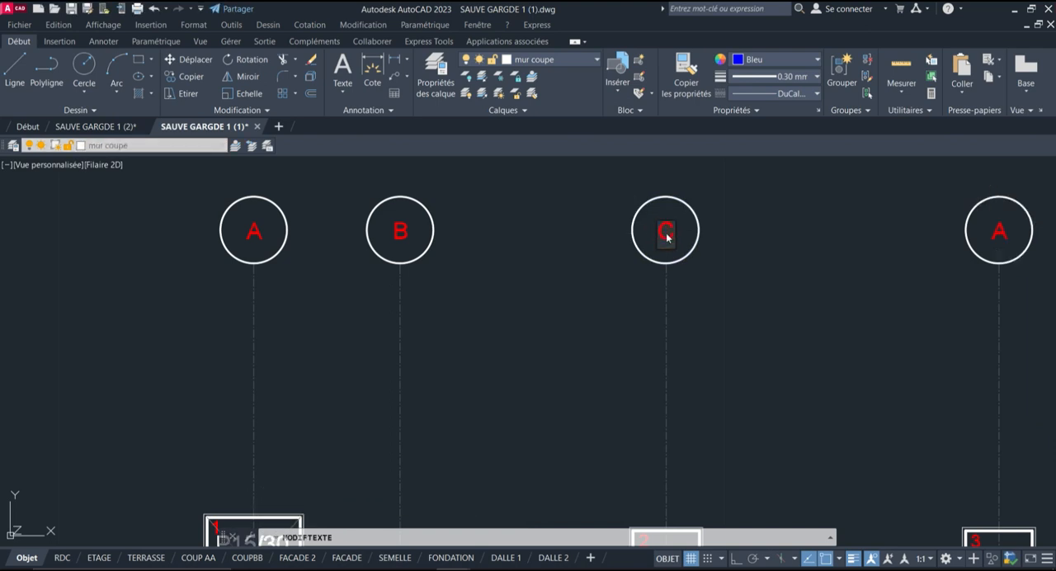
{"action": "type", "text": "C"}
{"action": "left_click", "coordinate": [701, 243]}
{"action": "scroll", "coordinate": [583, 255], "scroll_direction": "down", "scroll_amount": 3}
{"action": "scroll", "coordinate": [596, 259], "scroll_direction": "up", "scroll_amount": 4}
{"action": "key", "text": "Return"}
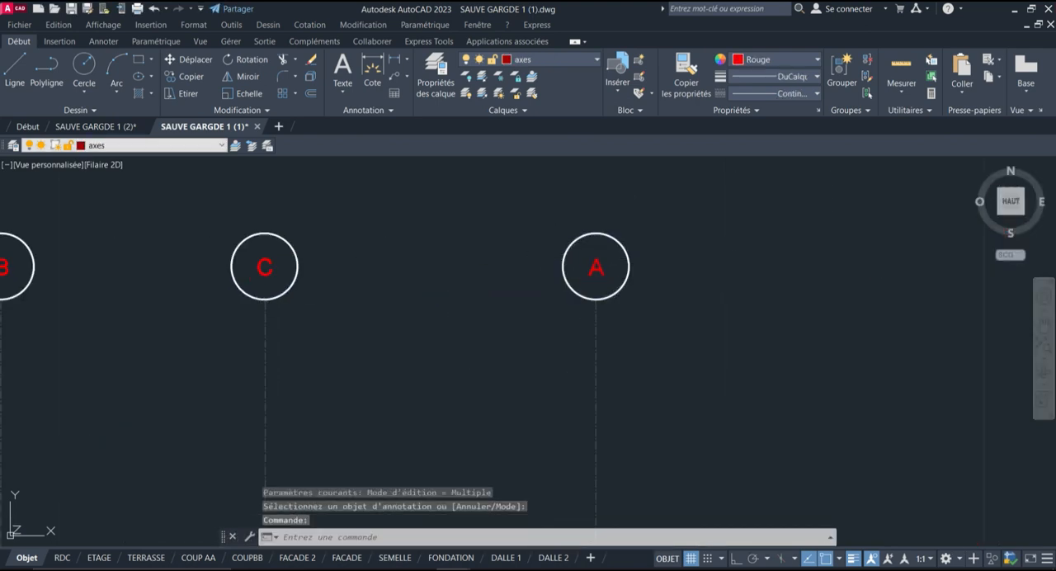
Change the letter in the fourth vertical axis bubble to D
{"action": "double_click", "coordinate": [597, 266]}
{"action": "left_click", "coordinate": [606, 270]}
{"action": "left_click", "coordinate": [603, 271]}
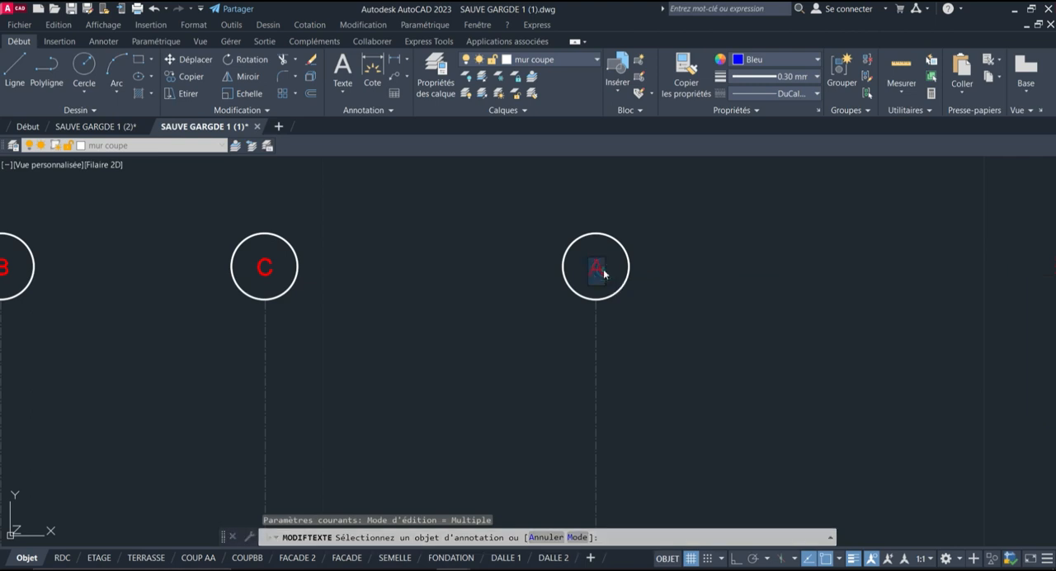
{"action": "left_click", "coordinate": [655, 267]}
{"action": "scroll", "coordinate": [656, 267], "scroll_direction": "down", "scroll_amount": 5}
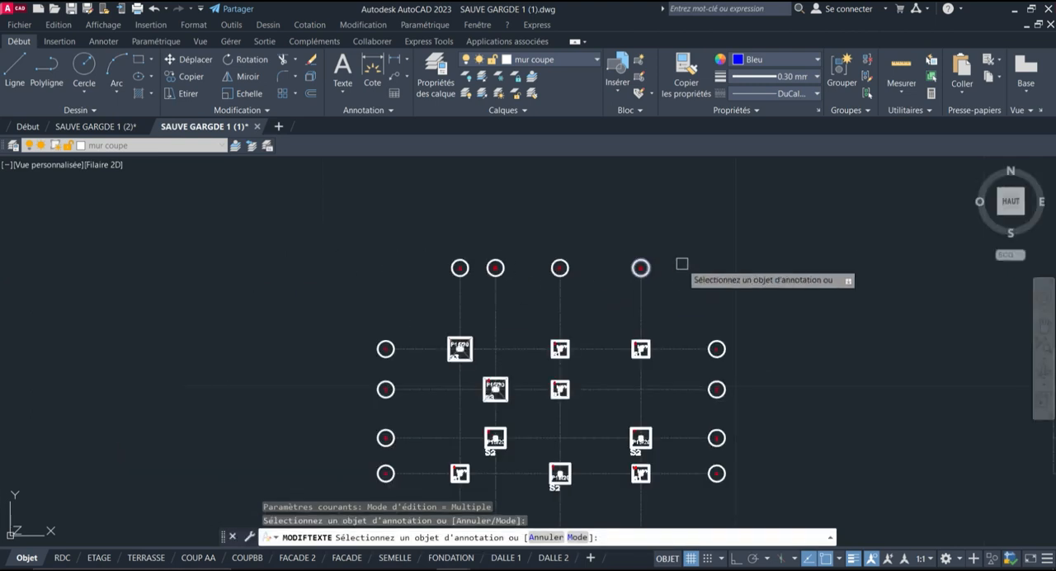
{"action": "key", "text": "Return"}
Copy the four lettered bubbles A to D from the upper ends of the vertical axes to their lower ends
{"action": "left_click", "coordinate": [424, 294]}
{"action": "left_click", "coordinate": [682, 227]}
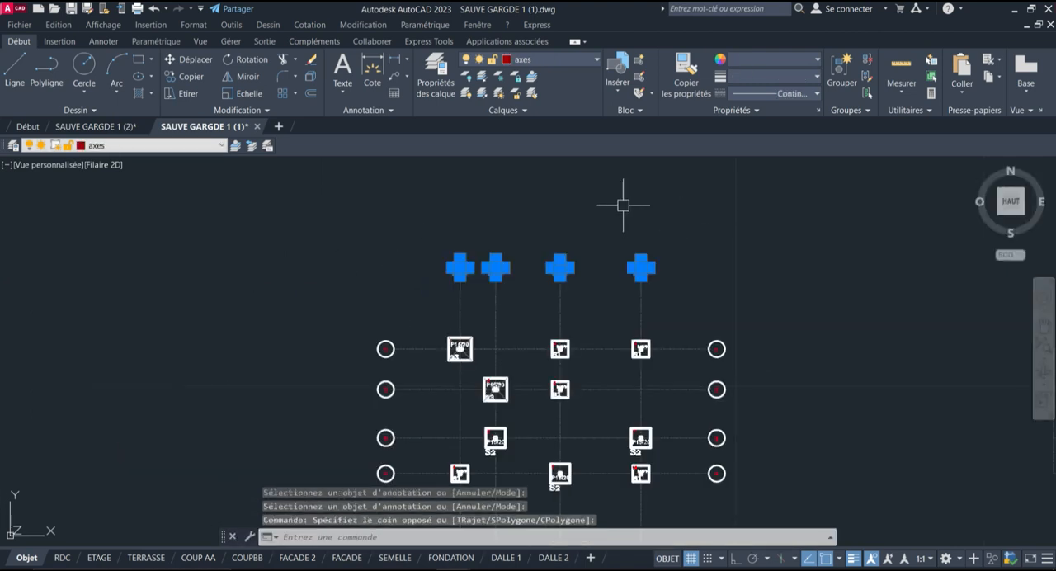
{"action": "left_click", "coordinate": [191, 77]}
{"action": "scroll", "coordinate": [456, 230], "scroll_direction": "up", "scroll_amount": 4}
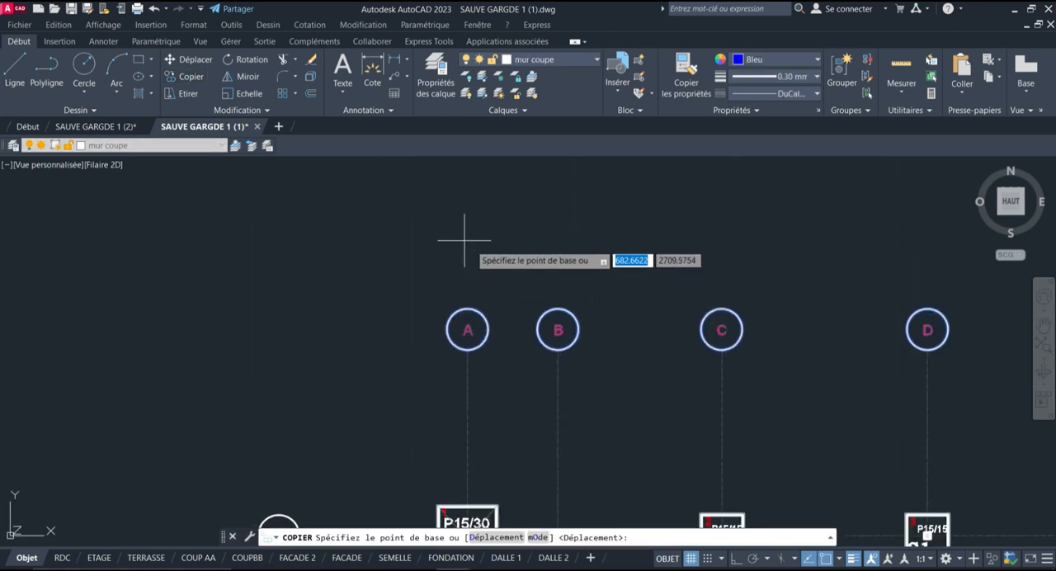
{"action": "left_click", "coordinate": [467, 309]}
{"action": "scroll", "coordinate": [467, 308], "scroll_direction": "down", "scroll_amount": 4}
{"action": "scroll", "coordinate": [467, 405], "scroll_direction": "up", "scroll_amount": 5}
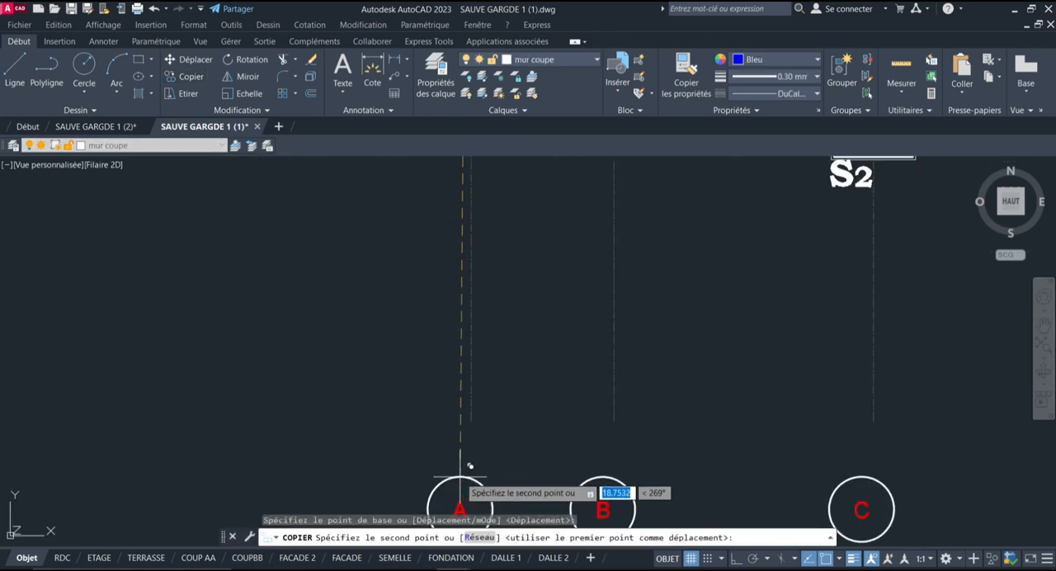
{"action": "left_click", "coordinate": [470, 421]}
{"action": "scroll", "coordinate": [412, 408], "scroll_direction": "down", "scroll_amount": 6}
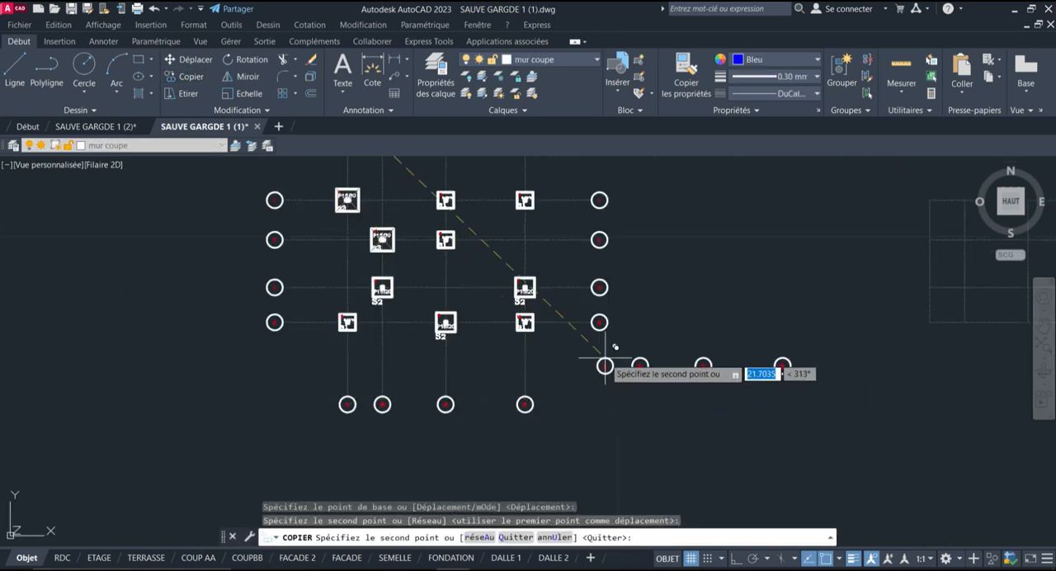
{"action": "key", "text": "Return"}
Add a linear dimension between vertical axes A and B above the first row of footings, with ortho mode on
{"action": "scroll", "coordinate": [498, 344], "scroll_direction": "down", "scroll_amount": 3}
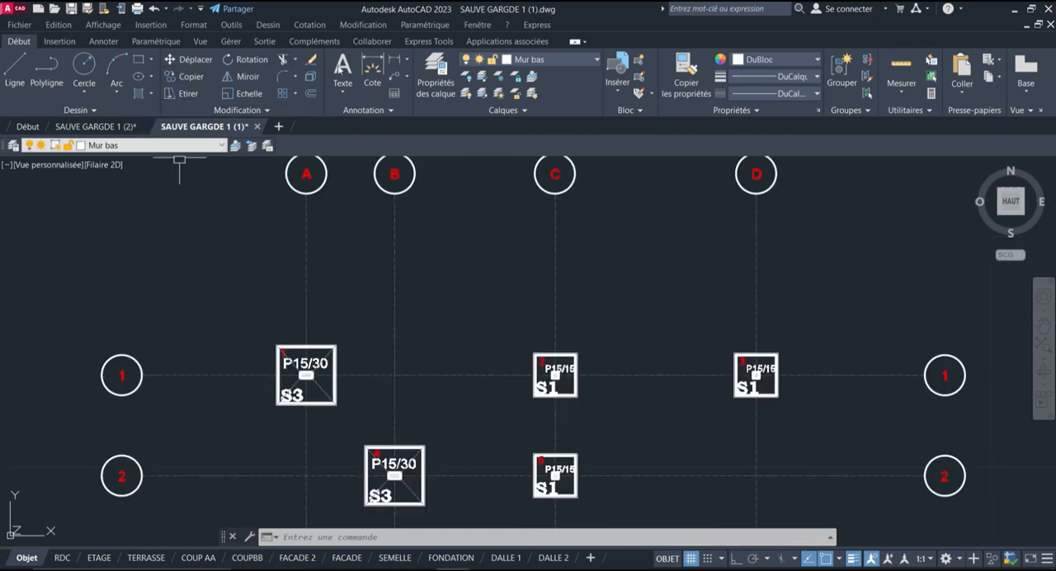
{"action": "left_click", "coordinate": [392, 60]}
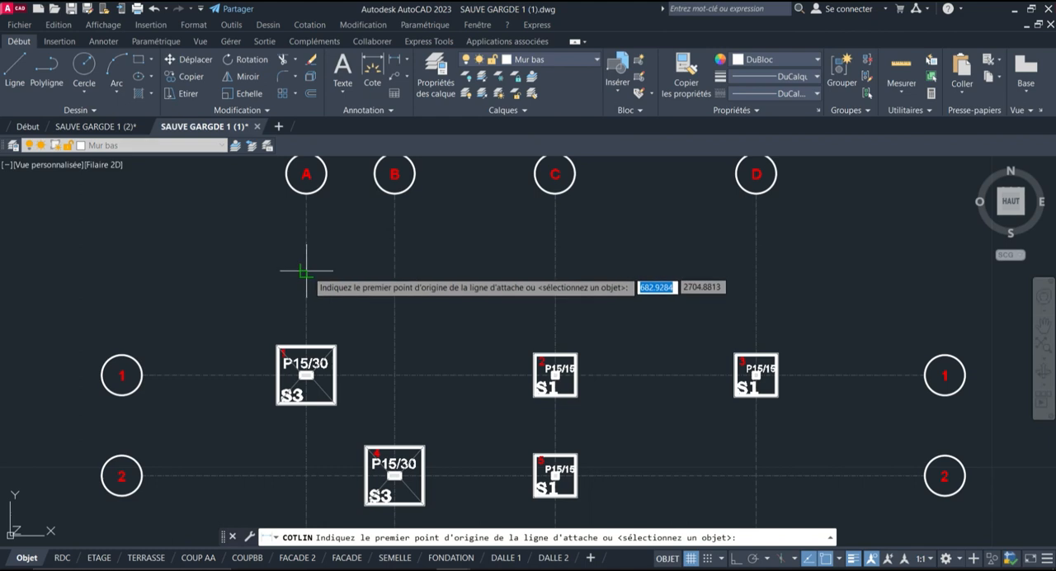
{"action": "left_click", "coordinate": [306, 285]}
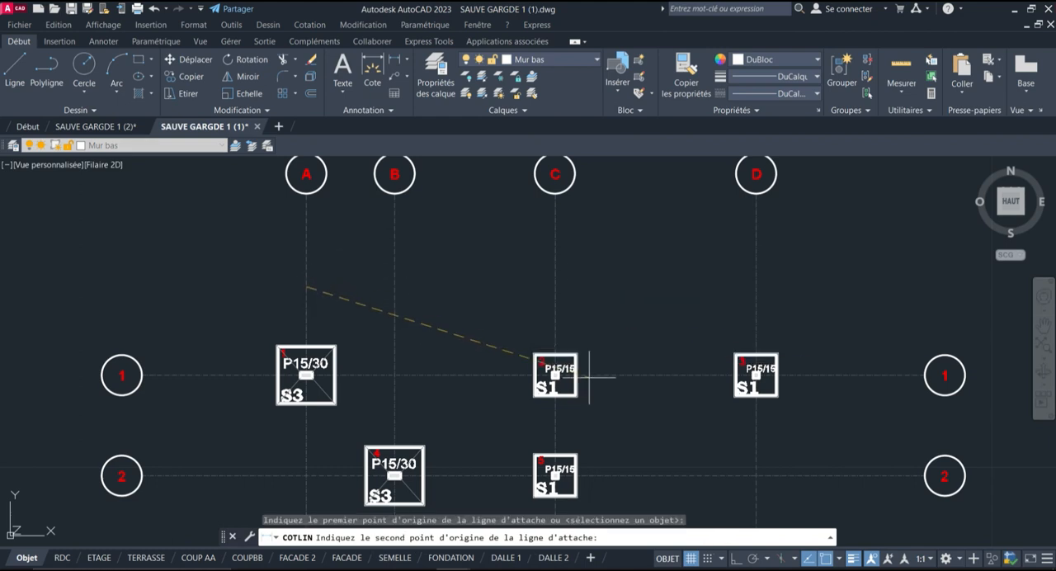
{"action": "left_click", "coordinate": [736, 558]}
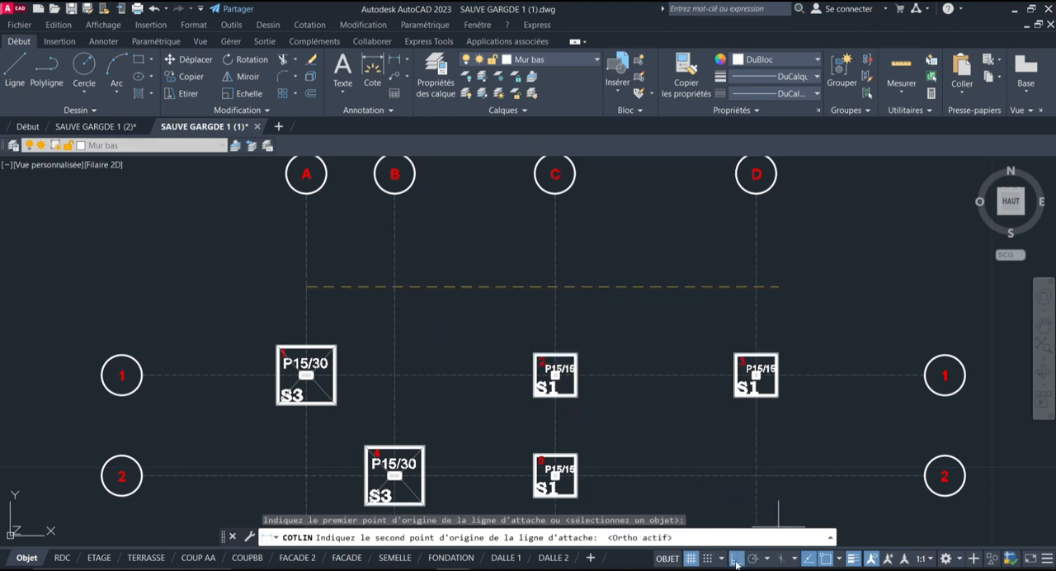
{"action": "left_click", "coordinate": [394, 286]}
{"action": "left_click", "coordinate": [499, 287]}
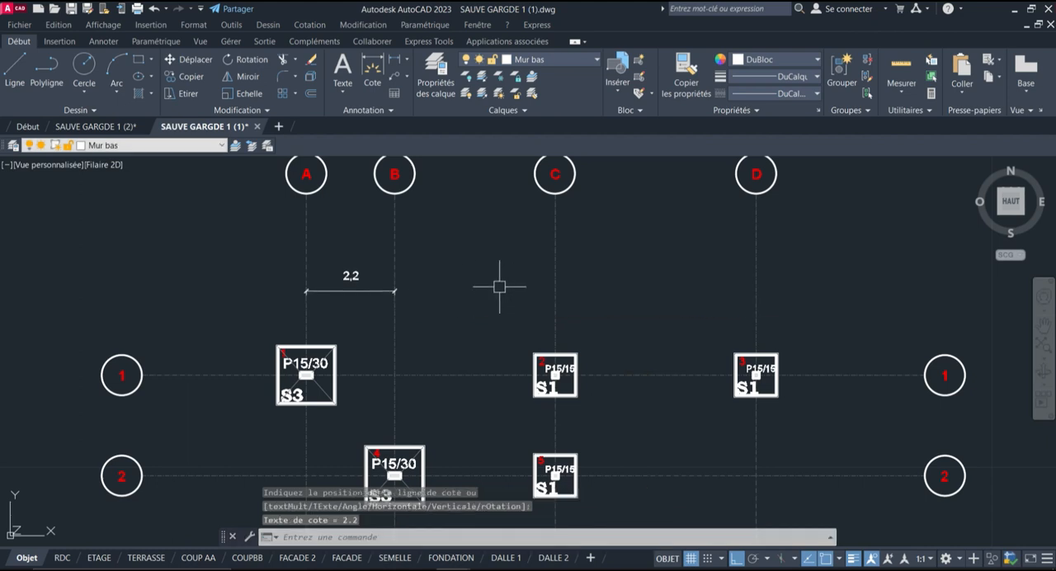
Continue the dimension chain from axis B to axes C and D with continued dimensions
{"action": "left_click", "coordinate": [103, 42]}
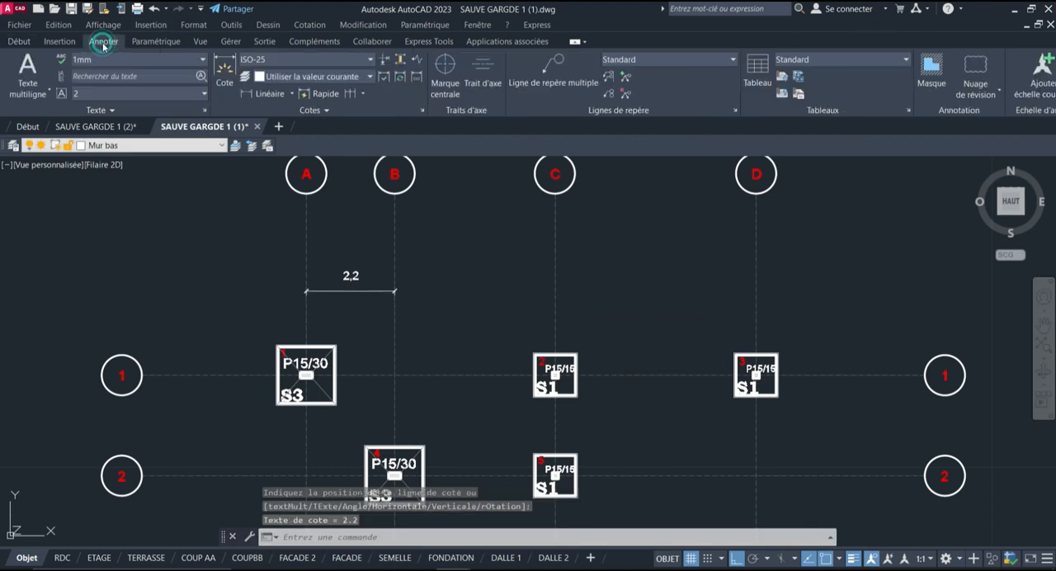
{"action": "left_click", "coordinate": [362, 94]}
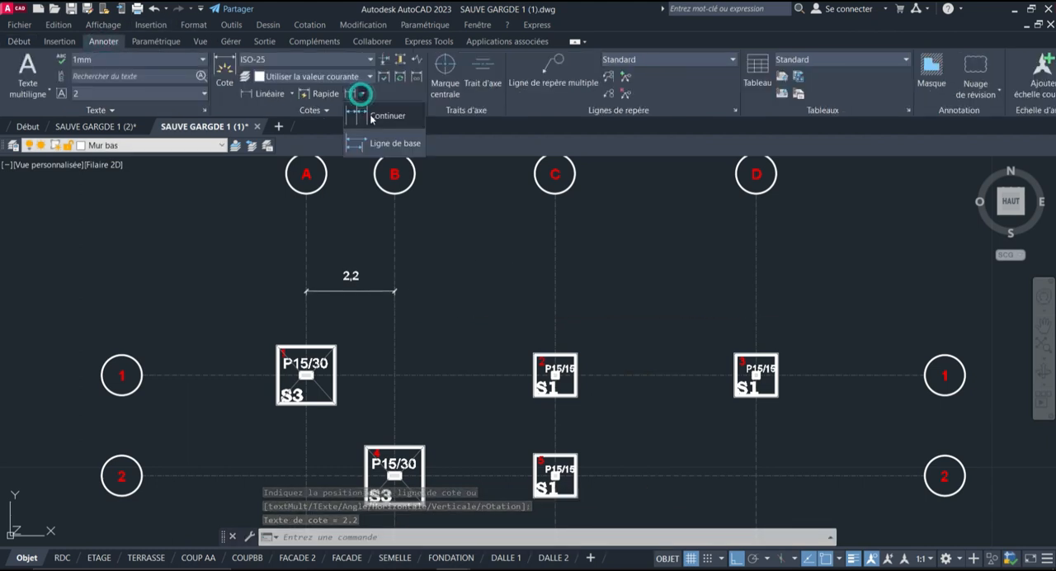
{"action": "left_click", "coordinate": [376, 116]}
{"action": "left_click", "coordinate": [556, 291]}
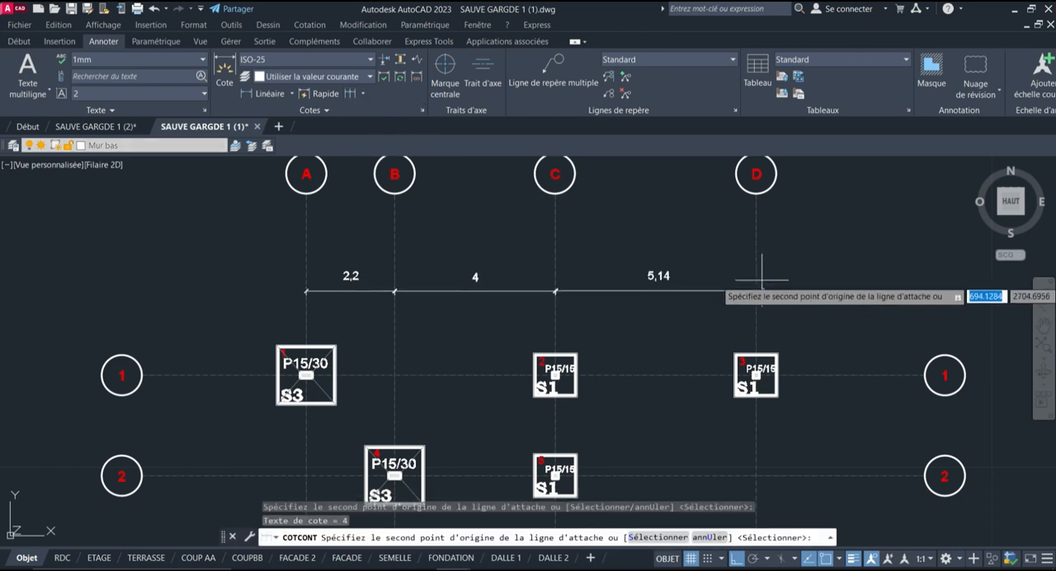
{"action": "left_click", "coordinate": [756, 291]}
{"action": "key", "text": "Return"}
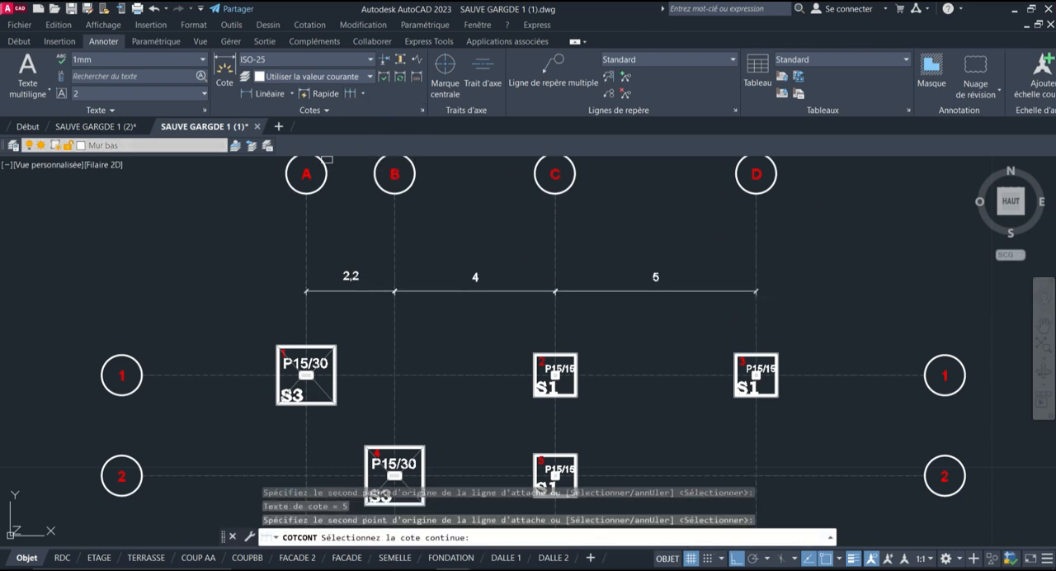
{"action": "key", "text": "Return"}
{"action": "scroll", "coordinate": [247, 231], "scroll_direction": "down", "scroll_amount": 3}
{"action": "scroll", "coordinate": [244, 277], "scroll_direction": "up", "scroll_amount": 2}
{"action": "scroll", "coordinate": [244, 276], "scroll_direction": "down", "scroll_amount": 2}
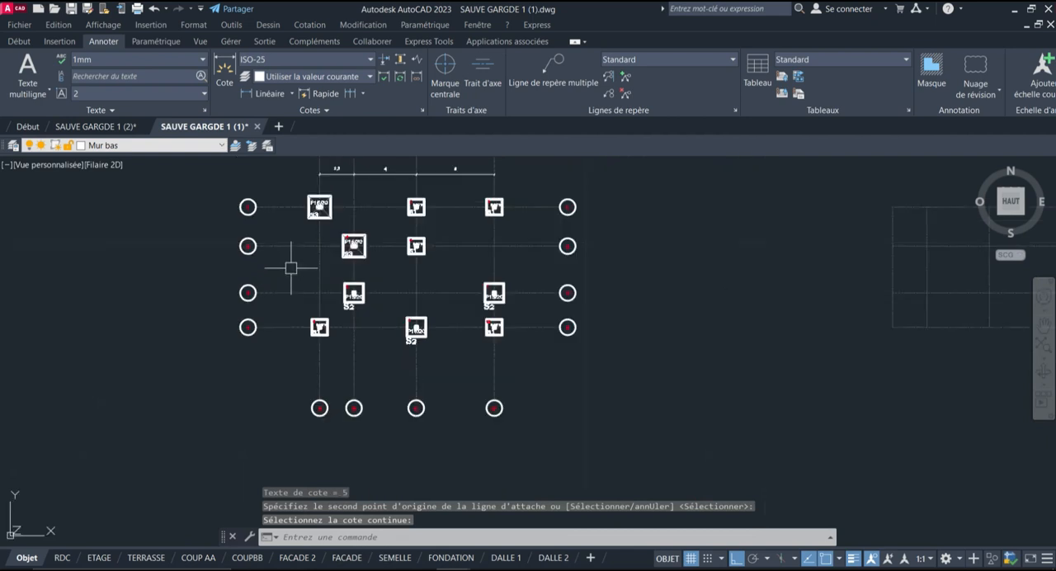
{"action": "scroll", "coordinate": [289, 216], "scroll_direction": "up", "scroll_amount": 2}
{"action": "scroll", "coordinate": [319, 226], "scroll_direction": "down", "scroll_amount": 2}
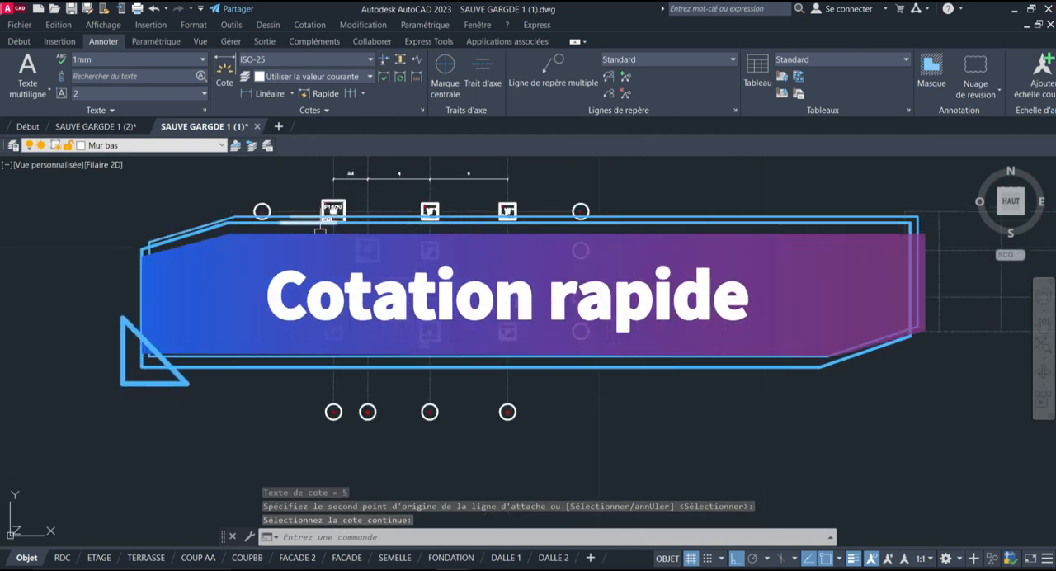
{"action": "scroll", "coordinate": [315, 217], "scroll_direction": "up", "scroll_amount": 2}
{"action": "scroll", "coordinate": [523, 307], "scroll_direction": "down", "scroll_amount": 2}
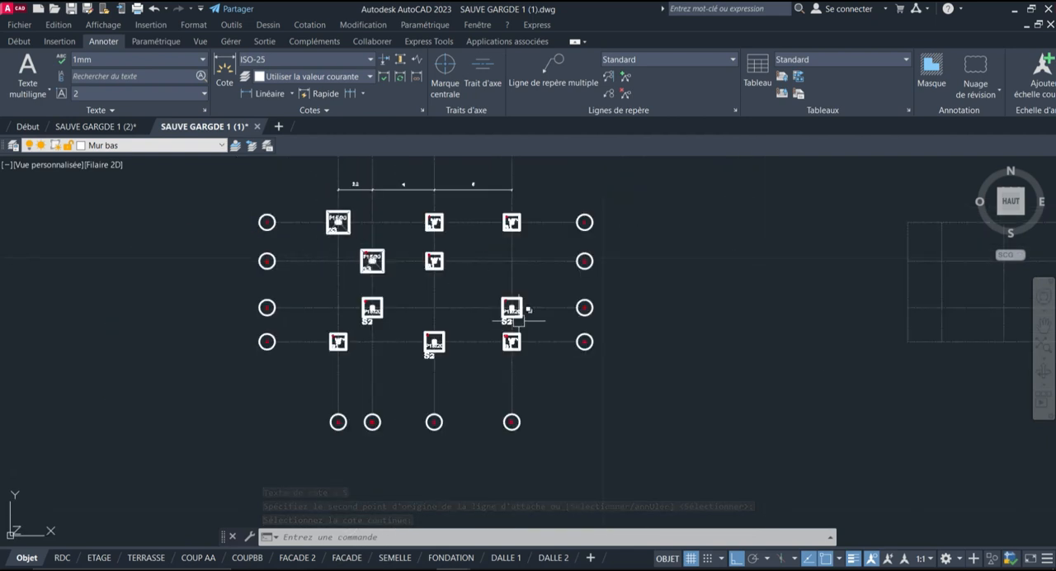
{"action": "scroll", "coordinate": [518, 389], "scroll_direction": "up", "scroll_amount": 4}
{"action": "scroll", "coordinate": [552, 288], "scroll_direction": "down", "scroll_amount": 2}
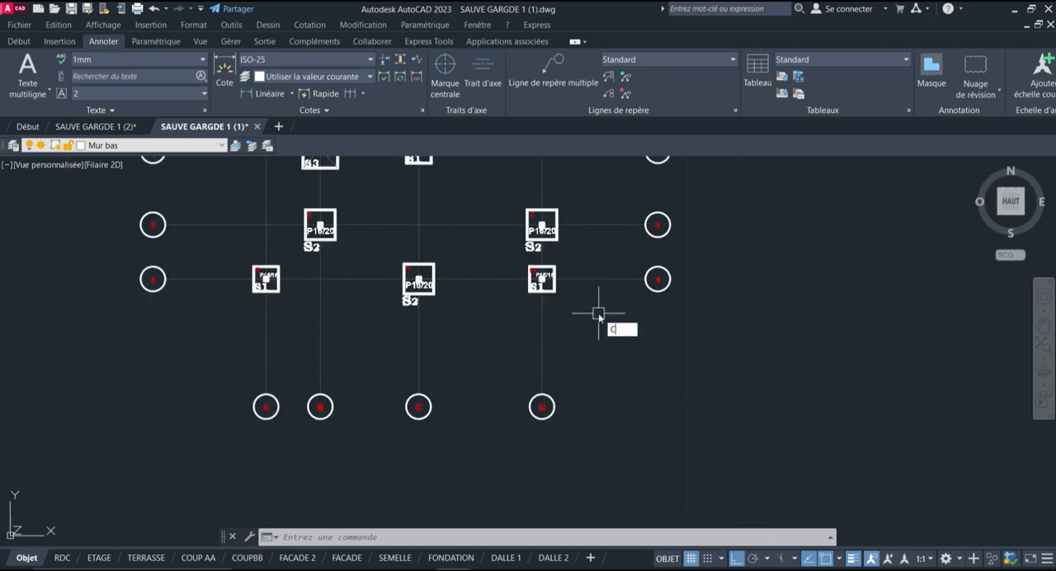
Add a Quick Dimension chain across vertical axes A to D, placed between the last row of footings and the lower axis bubbles
{"action": "type", "text": "O"}
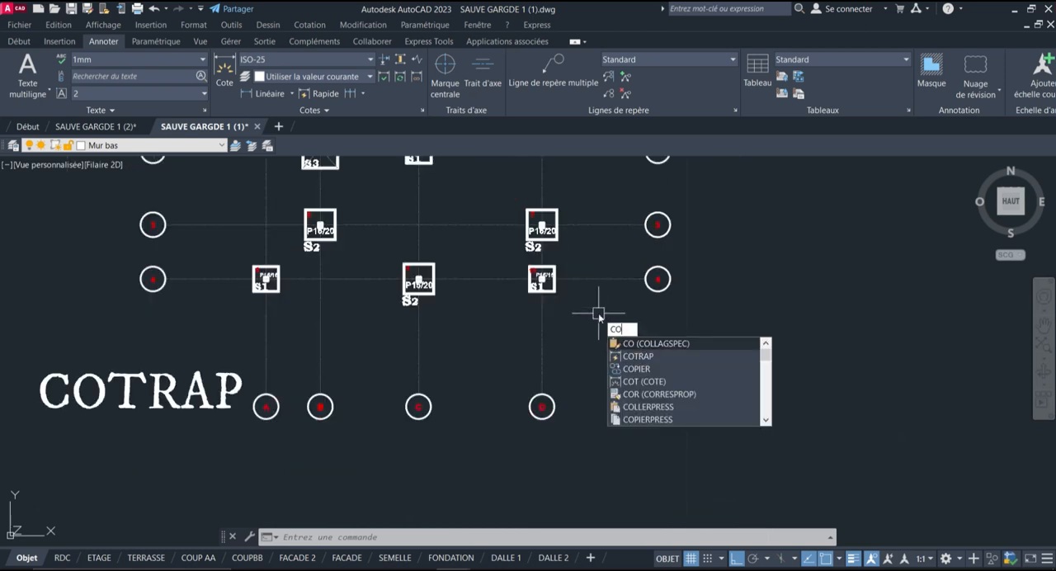
{"action": "type", "text": "TRA"}
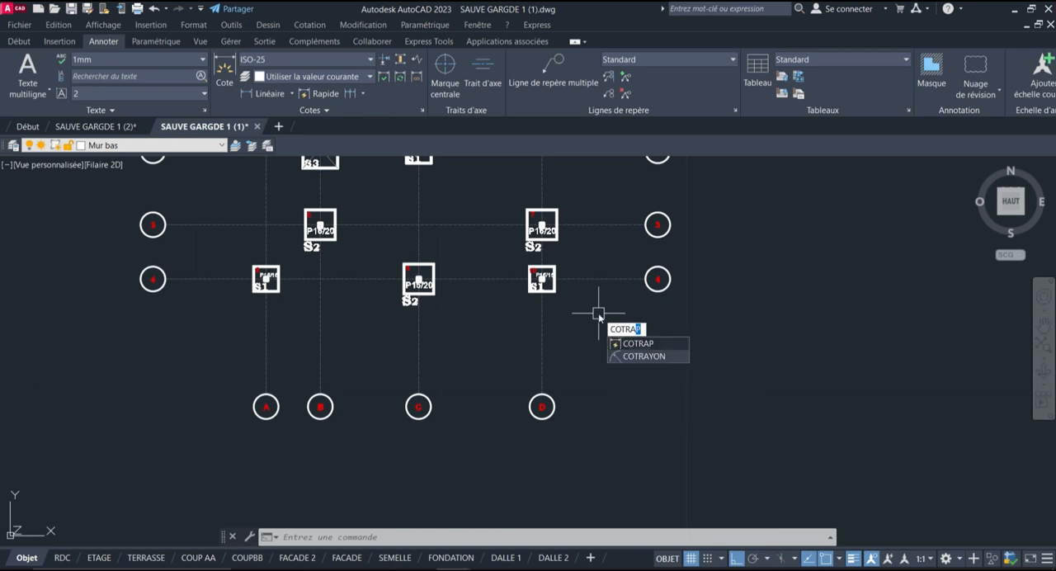
{"action": "left_click", "coordinate": [652, 343]}
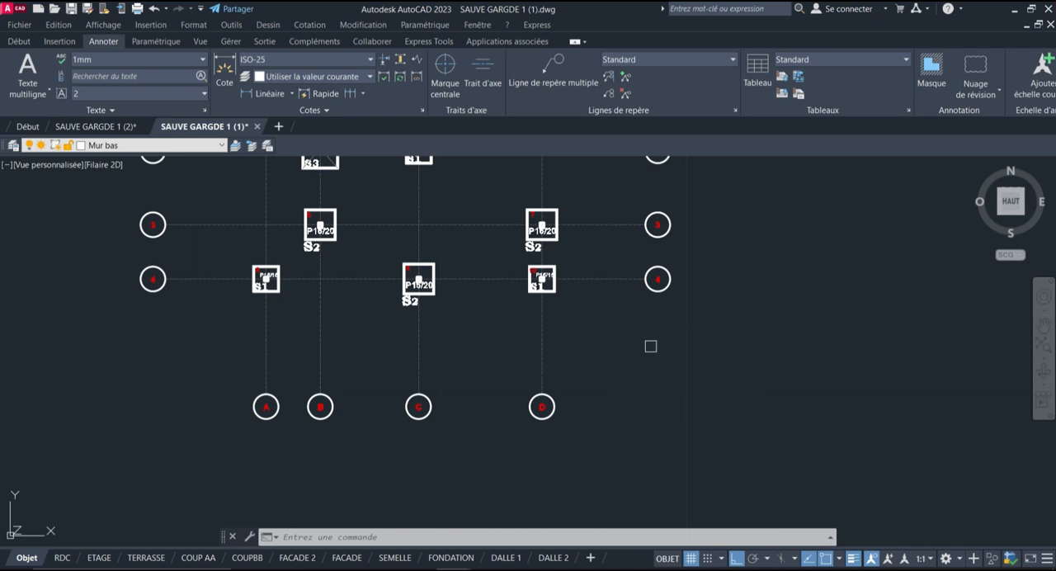
{"action": "left_click", "coordinate": [639, 317]}
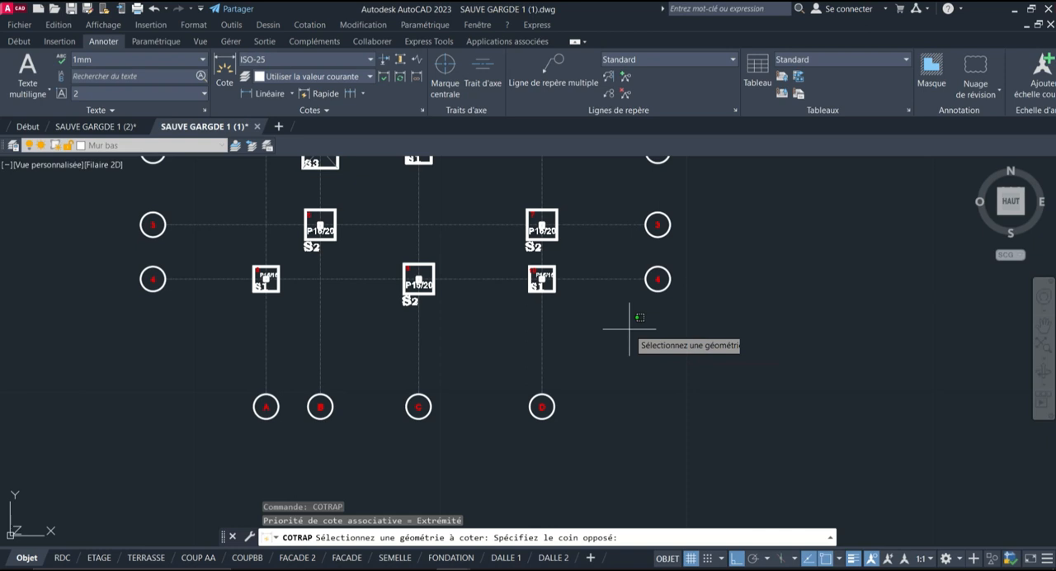
{"action": "left_click", "coordinate": [212, 355]}
{"action": "key", "text": "Return"}
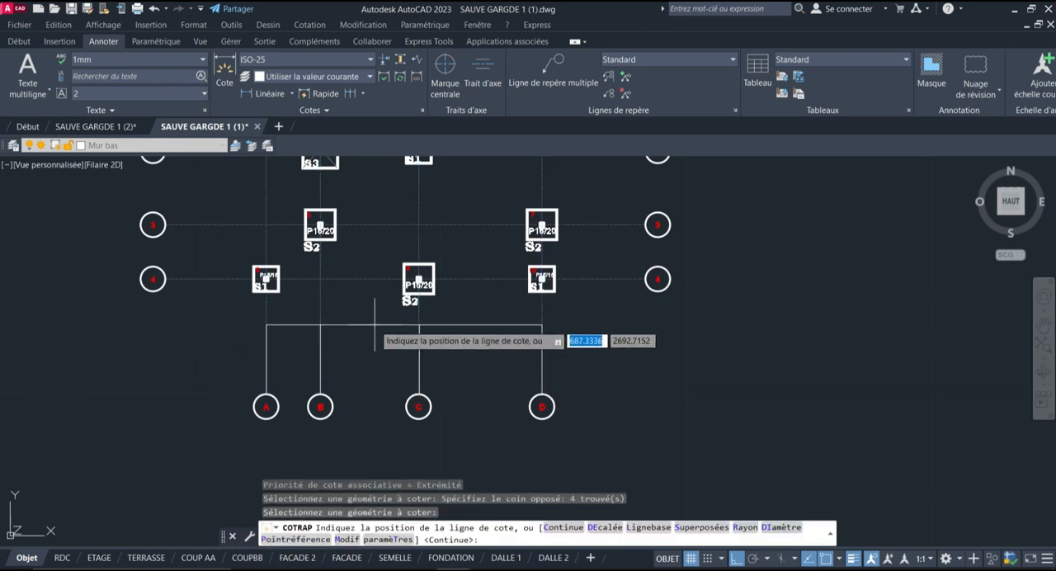
{"action": "scroll", "coordinate": [376, 324], "scroll_direction": "up", "scroll_amount": 2}
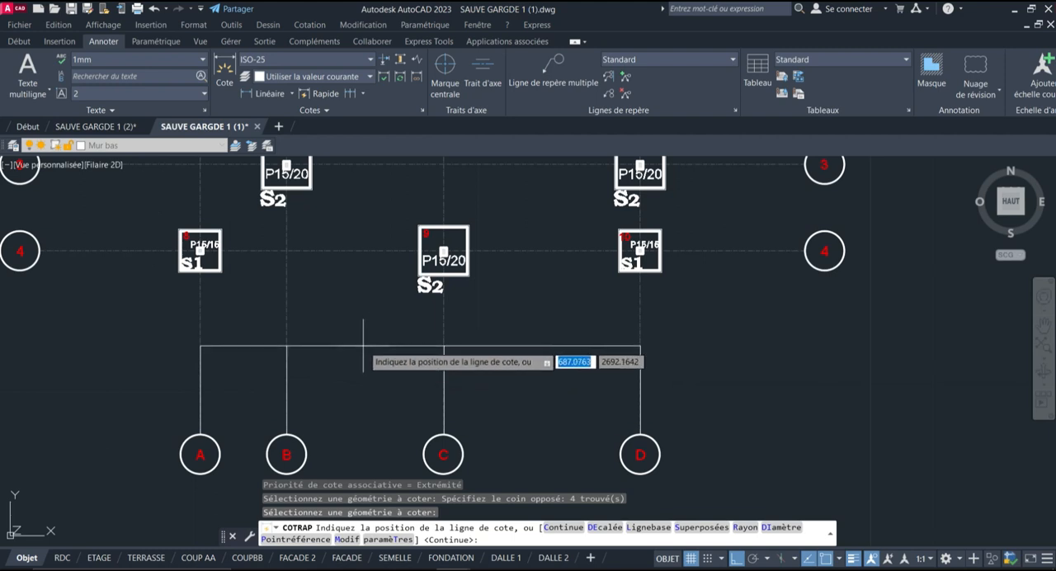
{"action": "left_click", "coordinate": [376, 350]}
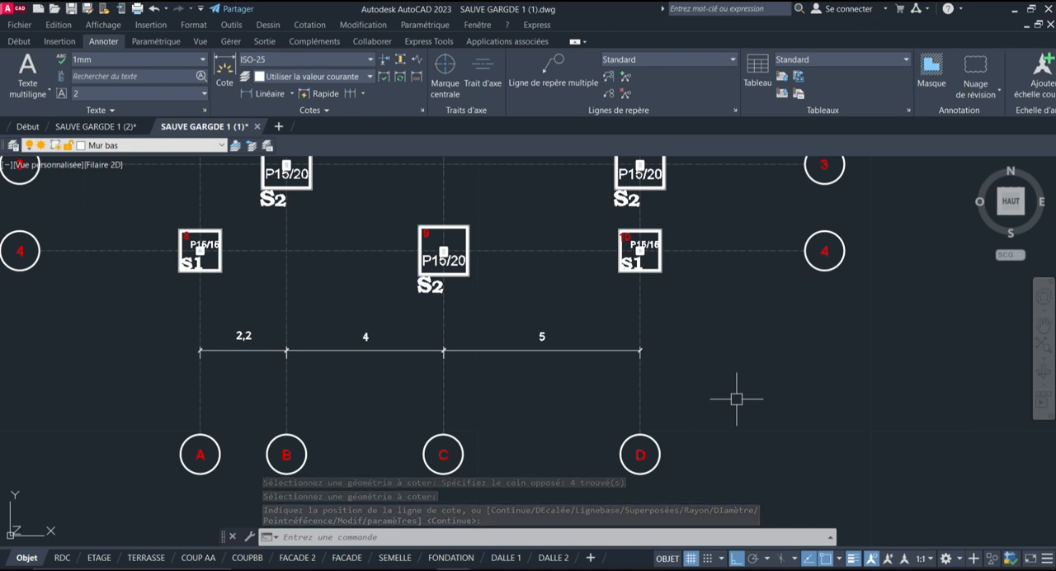
Look over the dimensioned foundation plan, the separate axis grid beside it and the upper-floor plan
{"action": "scroll", "coordinate": [619, 347], "scroll_direction": "down", "scroll_amount": 4}
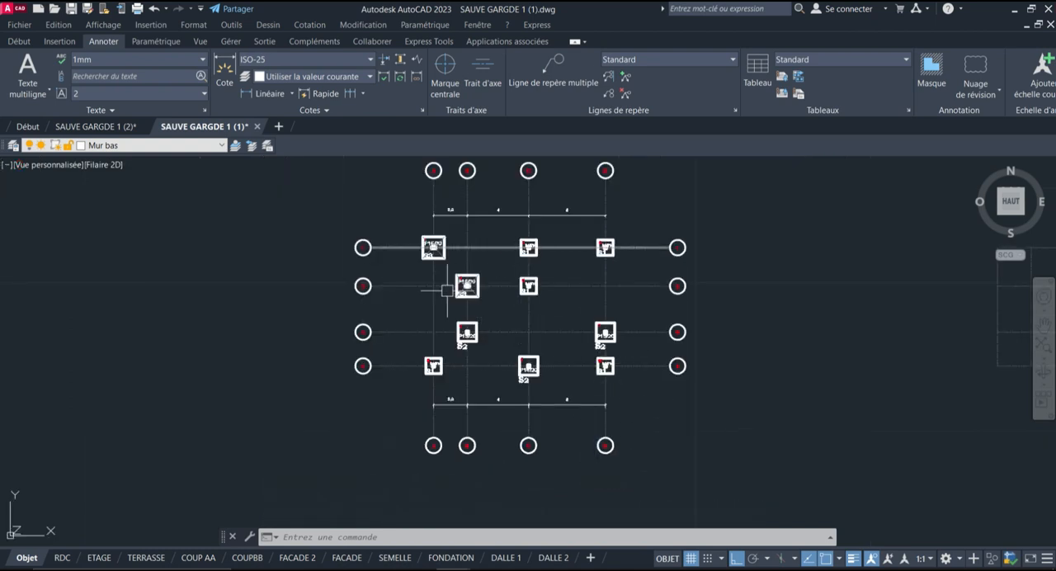
{"action": "scroll", "coordinate": [648, 252], "scroll_direction": "up", "scroll_amount": 2}
{"action": "scroll", "coordinate": [449, 224], "scroll_direction": "up", "scroll_amount": 2}
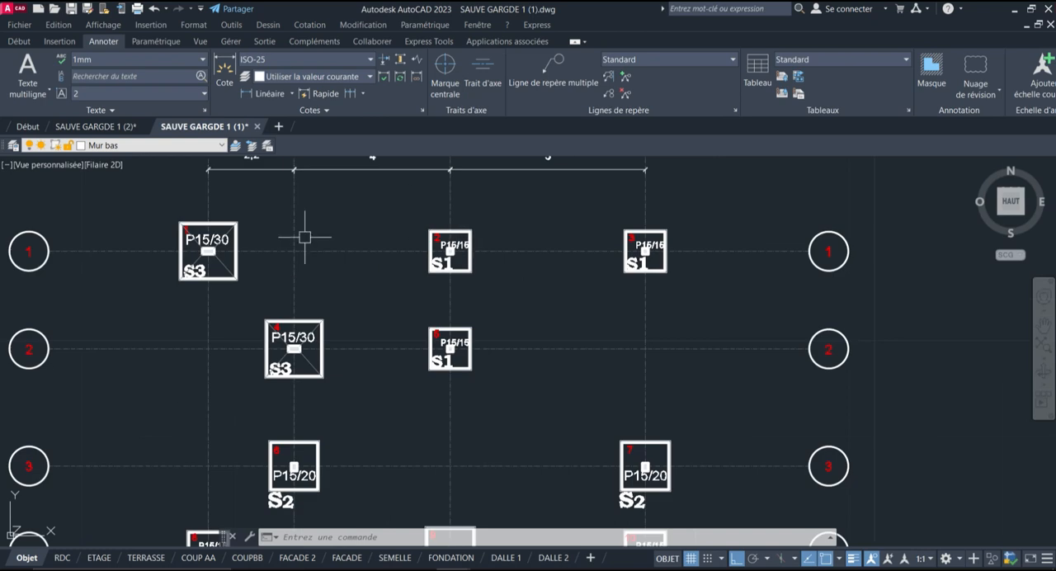
{"action": "scroll", "coordinate": [392, 210], "scroll_direction": "down", "scroll_amount": 6}
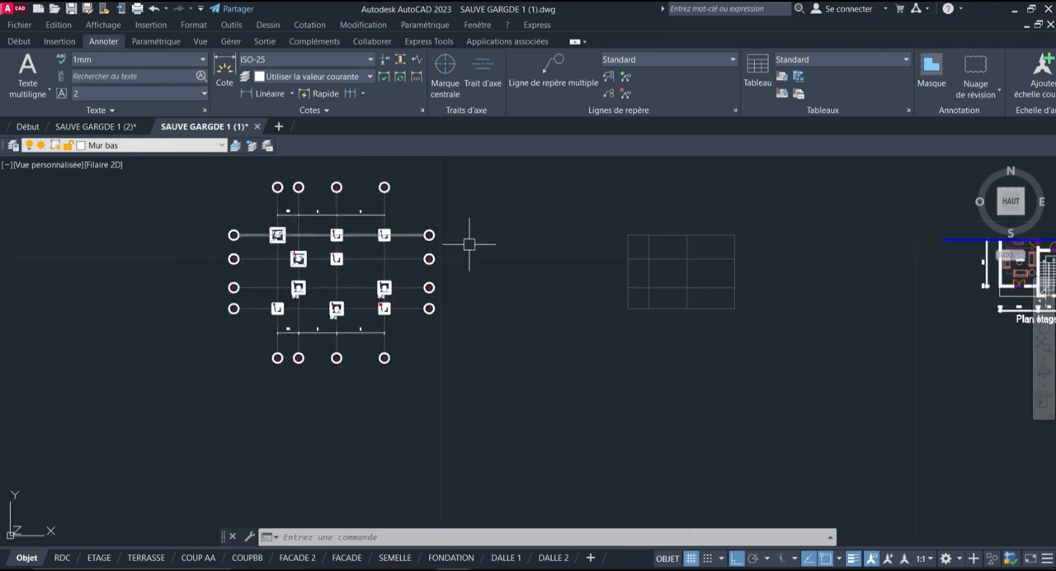
{"action": "scroll", "coordinate": [719, 230], "scroll_direction": "up", "scroll_amount": 4}
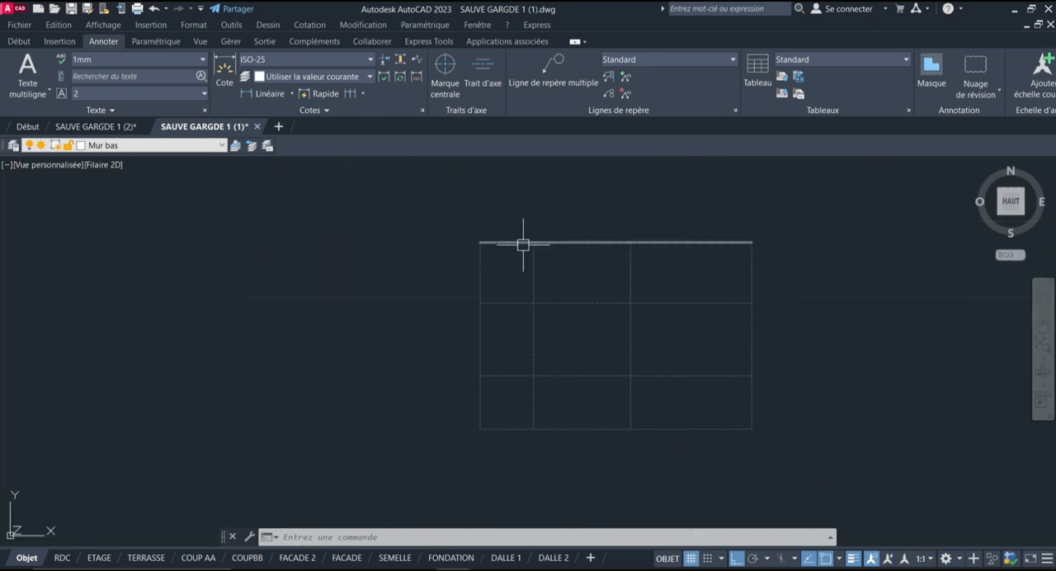
{"action": "scroll", "coordinate": [719, 264], "scroll_direction": "up", "scroll_amount": 2}
{"action": "middle_click_drag", "start_coordinate": [695, 283], "coordinate": [533, 261]}
{"action": "scroll", "coordinate": [632, 264], "scroll_direction": "down", "scroll_amount": 5}
{"action": "scroll", "coordinate": [430, 258], "scroll_direction": "up", "scroll_amount": 4}
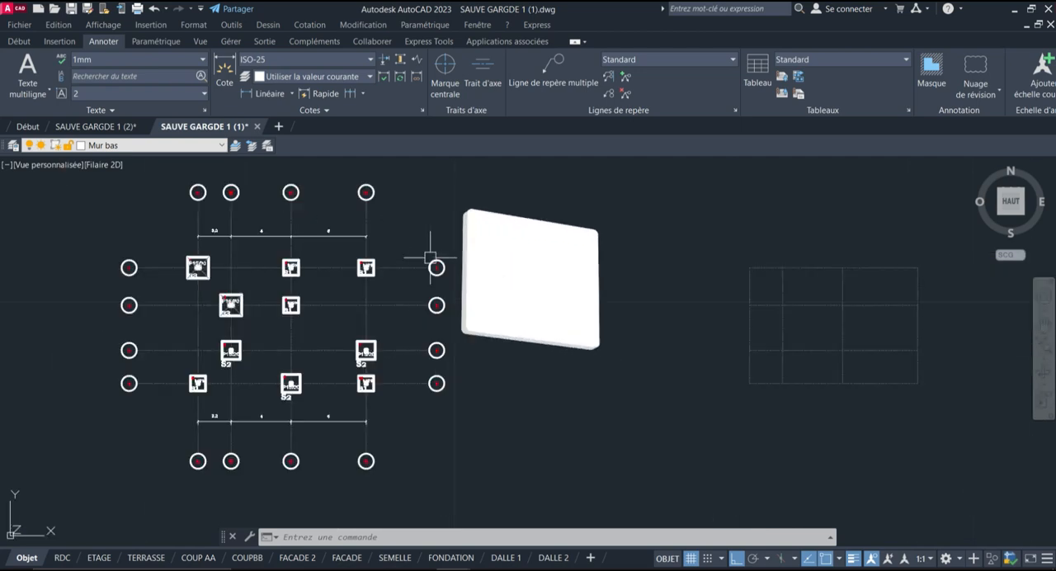
{"action": "middle_click_drag", "start_coordinate": [775, 275], "coordinate": [420, 250]}
{"action": "scroll", "coordinate": [476, 240], "scroll_direction": "up", "scroll_amount": 2}
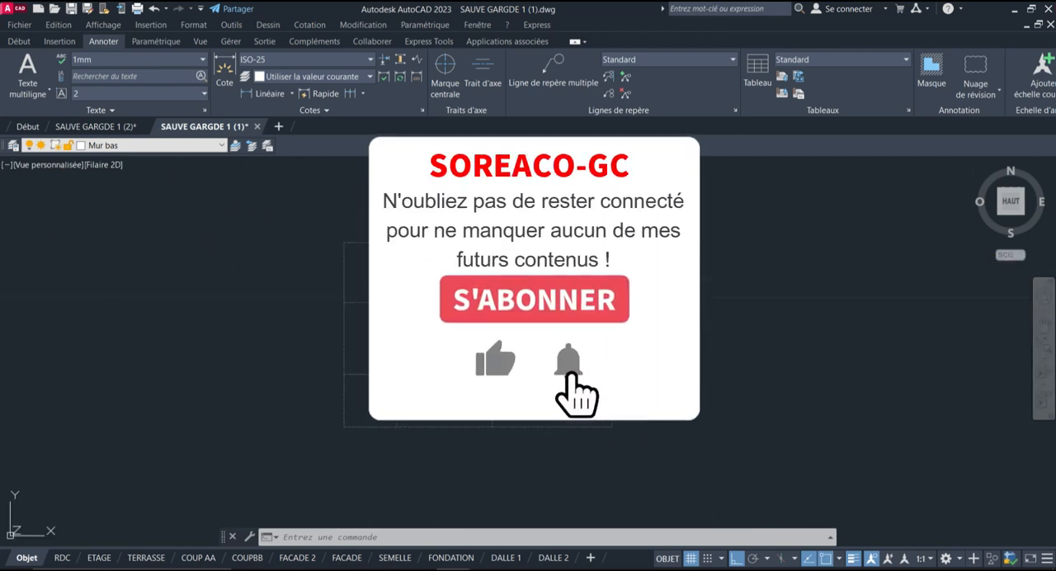
{"action": "scroll", "coordinate": [545, 283], "scroll_direction": "up", "scroll_amount": 2}
{"action": "scroll", "coordinate": [280, 204], "scroll_direction": "down", "scroll_amount": 2}
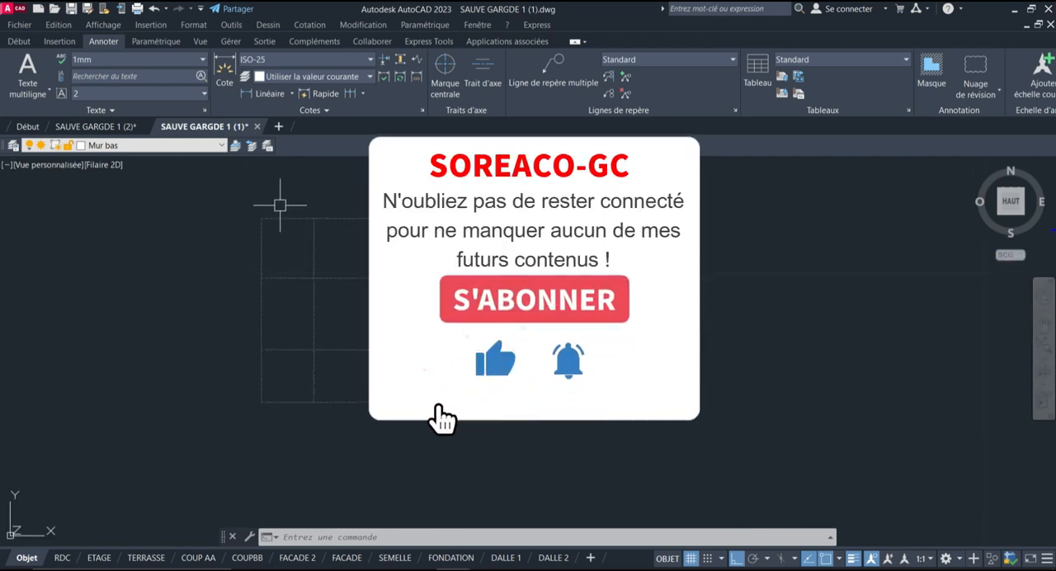
{"action": "scroll", "coordinate": [280, 205], "scroll_direction": "down", "scroll_amount": 6}
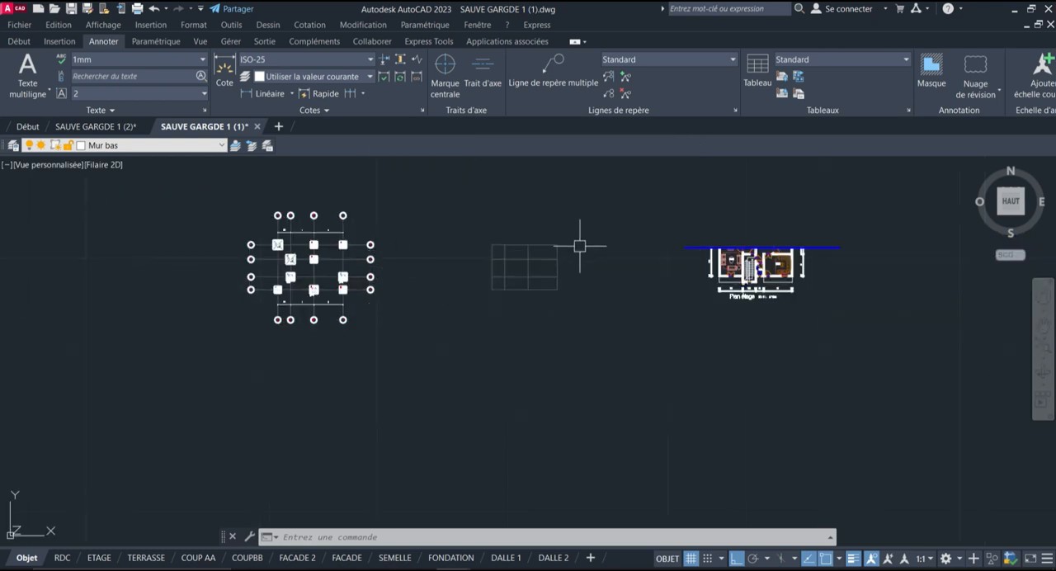
{"action": "scroll", "coordinate": [540, 251], "scroll_direction": "up", "scroll_amount": 4}
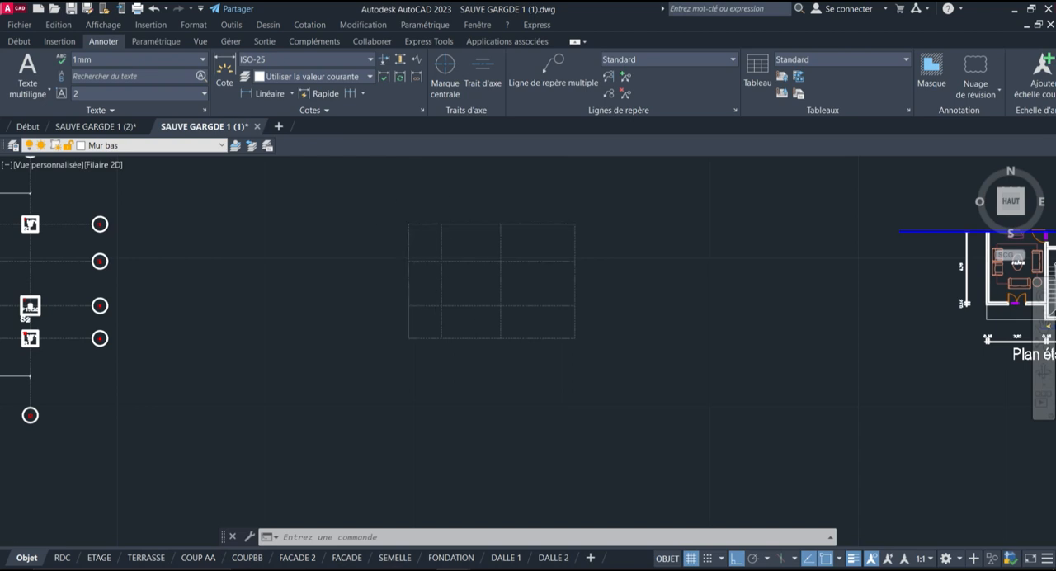
{"action": "scroll", "coordinate": [448, 242], "scroll_direction": "up", "scroll_amount": 1}
{"action": "scroll", "coordinate": [491, 232], "scroll_direction": "down", "scroll_amount": 3}
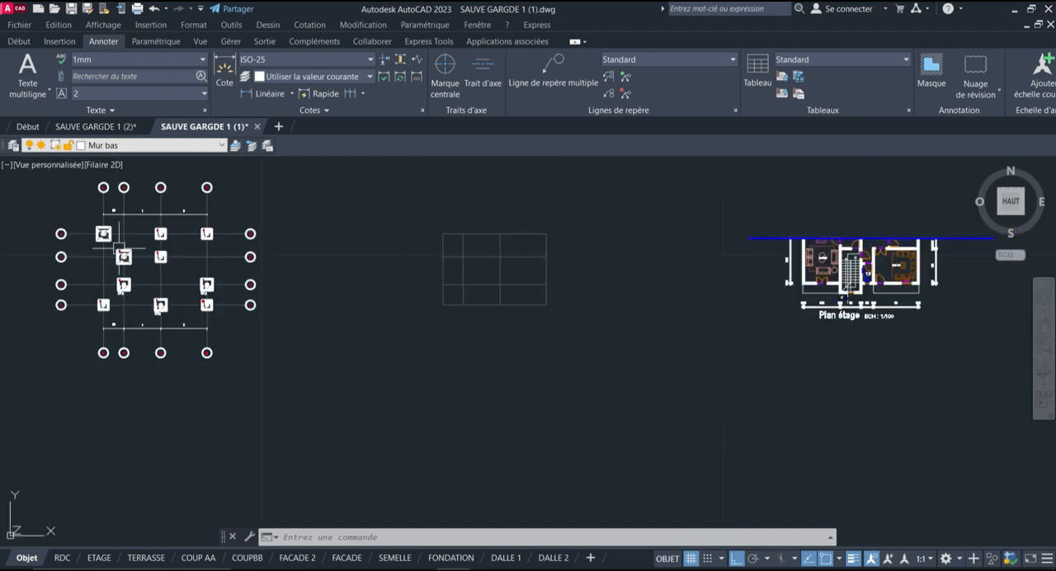
{"action": "scroll", "coordinate": [445, 233], "scroll_direction": "up", "scroll_amount": 3}
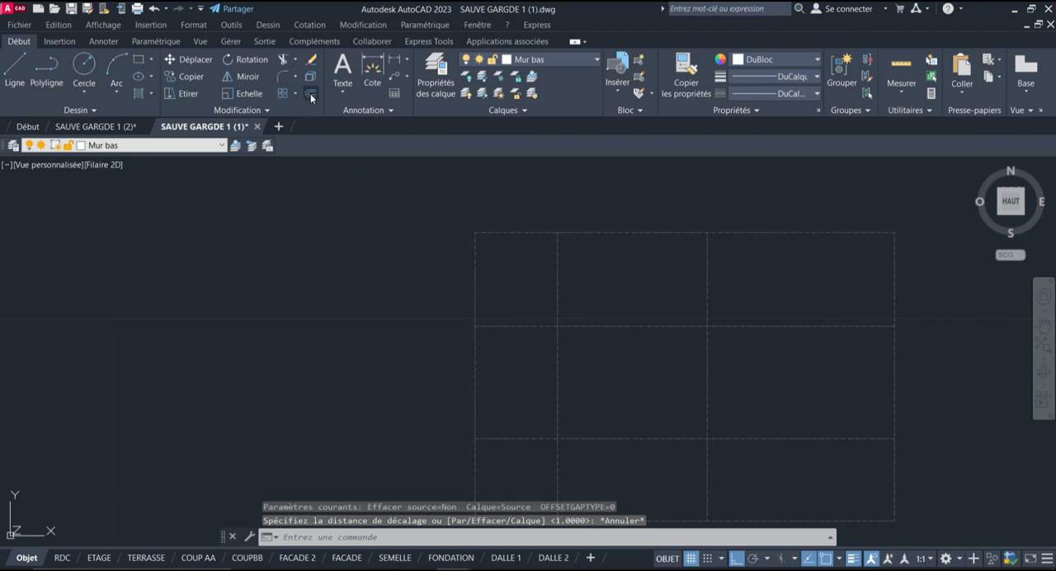
Offset the leftmost vertical axis of the separate grid by 0.075 to both sides
{"action": "left_click", "coordinate": [311, 97]}
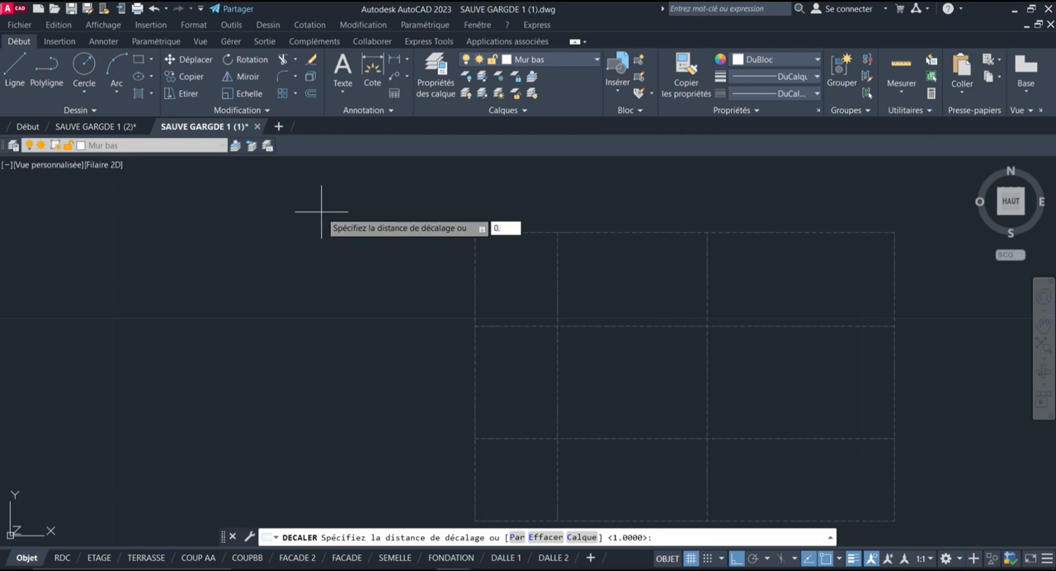
{"action": "type", "text": "0.075"}
{"action": "key", "text": "Return"}
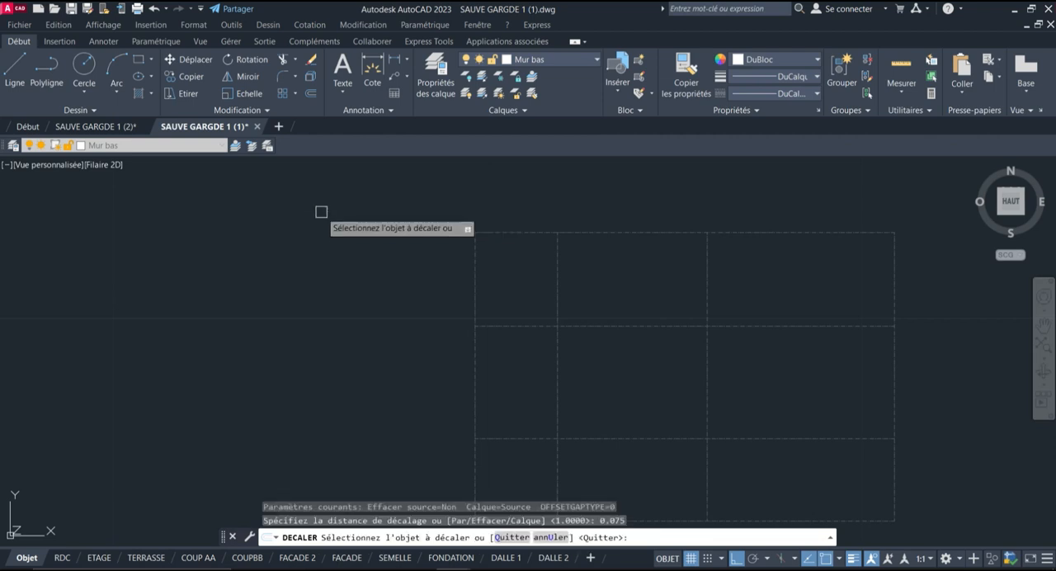
{"action": "scroll", "coordinate": [437, 259], "scroll_direction": "up", "scroll_amount": 2}
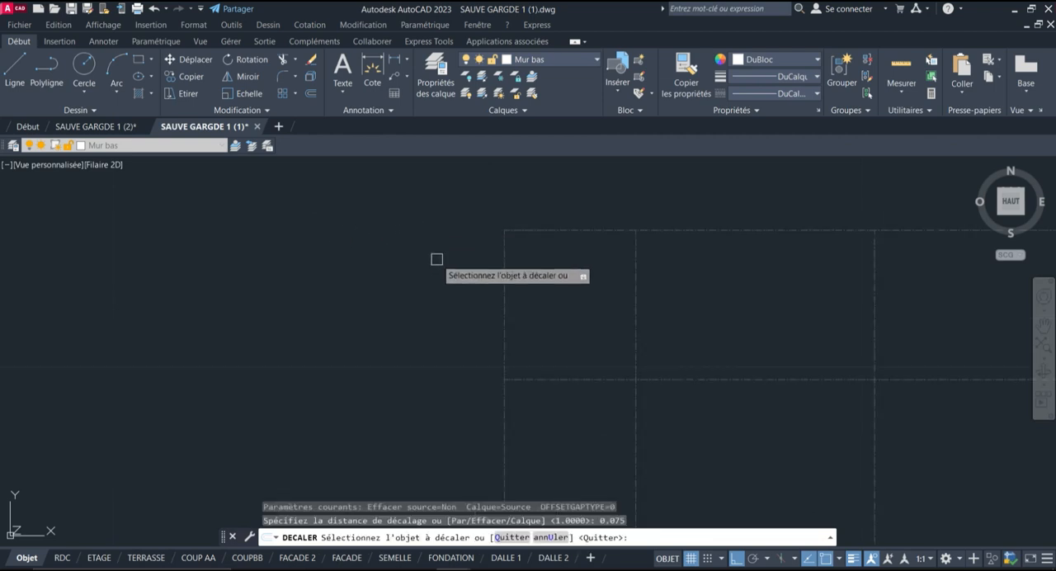
{"action": "left_click", "coordinate": [504, 269]}
{"action": "scroll", "coordinate": [436, 283], "scroll_direction": "up", "scroll_amount": 3}
{"action": "left_click", "coordinate": [608, 278]}
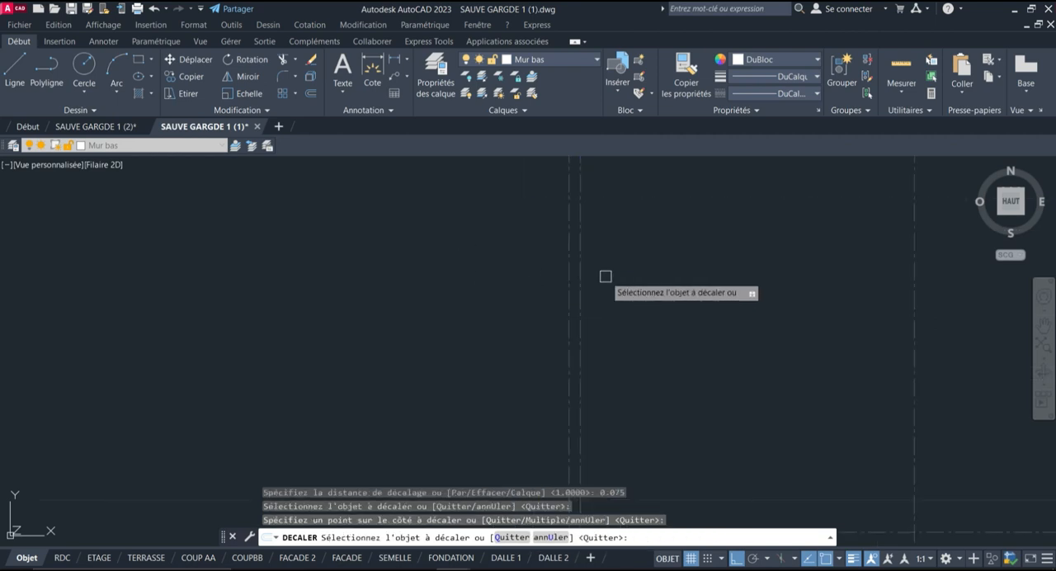
Offset the uppermost horizontal axis of the separate grid to both sides by the same 0.075 distance
{"action": "scroll", "coordinate": [495, 347], "scroll_direction": "down", "scroll_amount": 3}
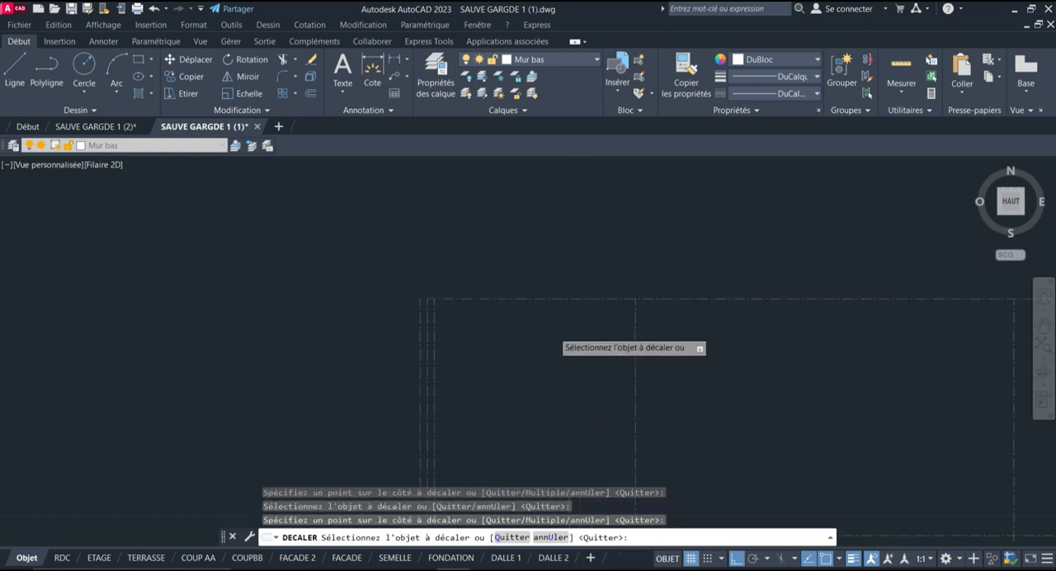
{"action": "left_click", "coordinate": [521, 279]}
{"action": "left_click", "coordinate": [521, 273]}
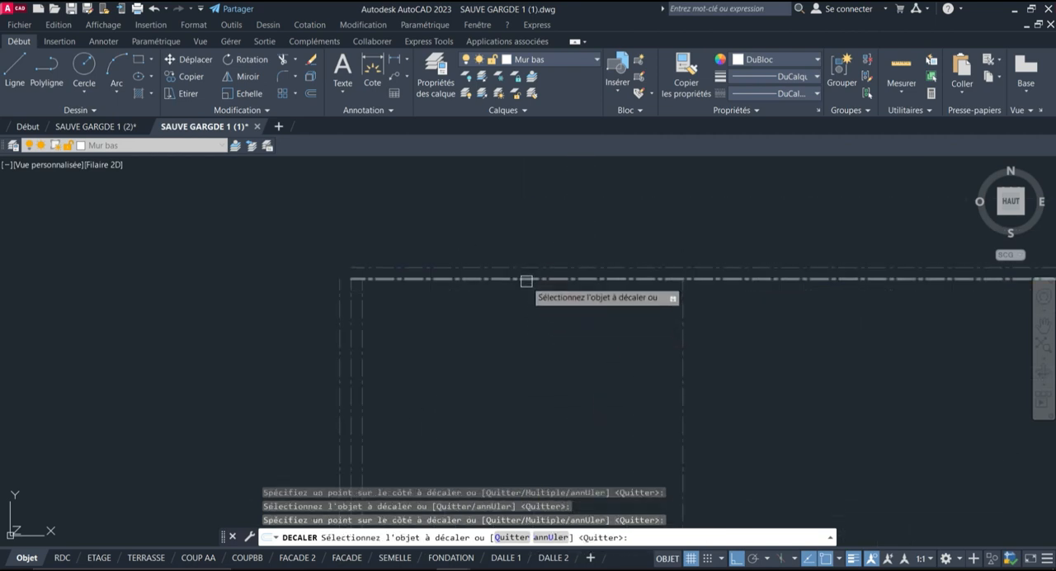
{"action": "key", "text": "Escape"}
Join the outer and the inner offset lines at the grid's upper-left corner using Fillet with radius 0
{"action": "scroll", "coordinate": [450, 324], "scroll_direction": "up", "scroll_amount": 1}
{"action": "scroll", "coordinate": [364, 309], "scroll_direction": "down", "scroll_amount": 1}
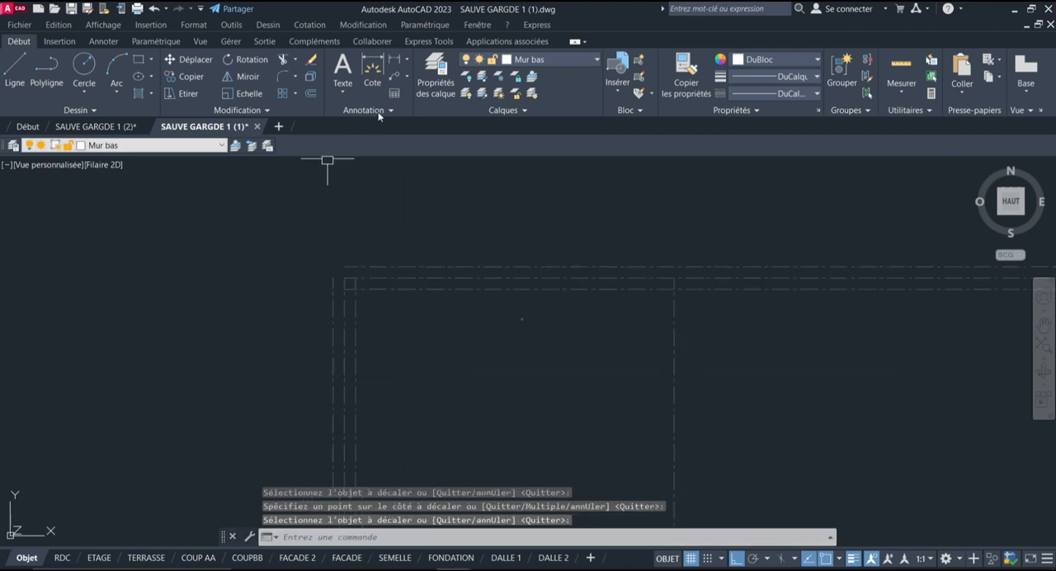
{"action": "left_click", "coordinate": [281, 77]}
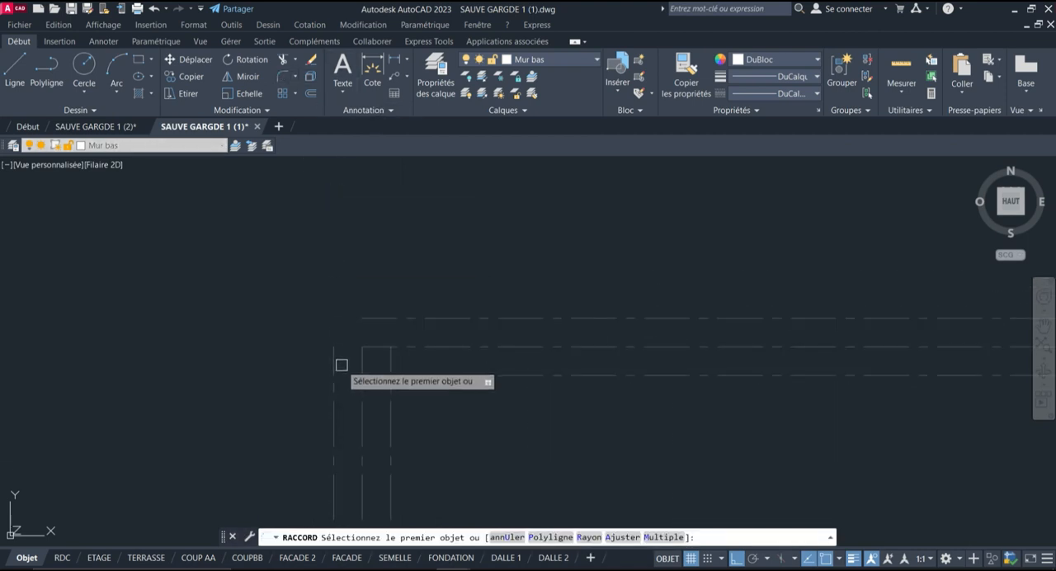
{"action": "scroll", "coordinate": [360, 337], "scroll_direction": "up", "scroll_amount": 2}
{"action": "key", "text": "space"}
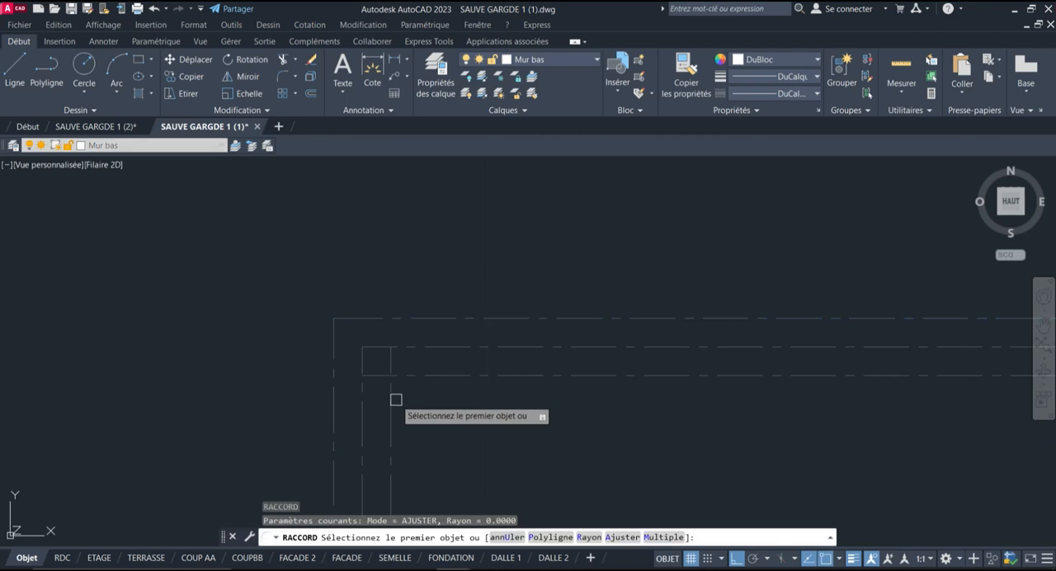
{"action": "left_click", "coordinate": [395, 398]}
{"action": "left_click", "coordinate": [415, 376]}
{"action": "scroll", "coordinate": [396, 268], "scroll_direction": "down", "scroll_amount": 5}
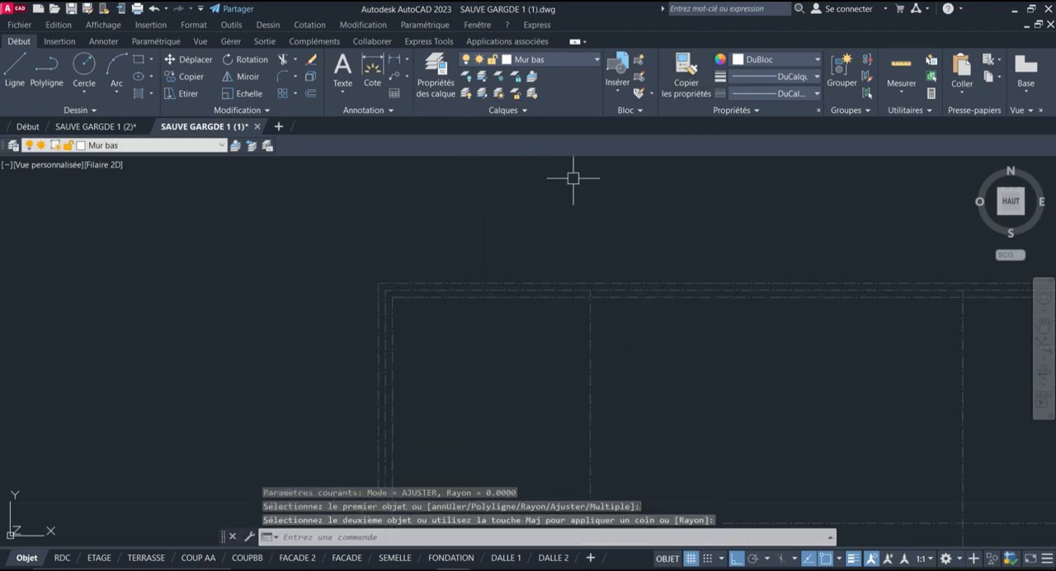
Match the properties of the circle around axis number 1 onto the four offset lines along the grid's upper and left axes
{"action": "scroll", "coordinate": [541, 198], "scroll_direction": "down", "scroll_amount": 4}
{"action": "scroll", "coordinate": [499, 207], "scroll_direction": "up", "scroll_amount": 2}
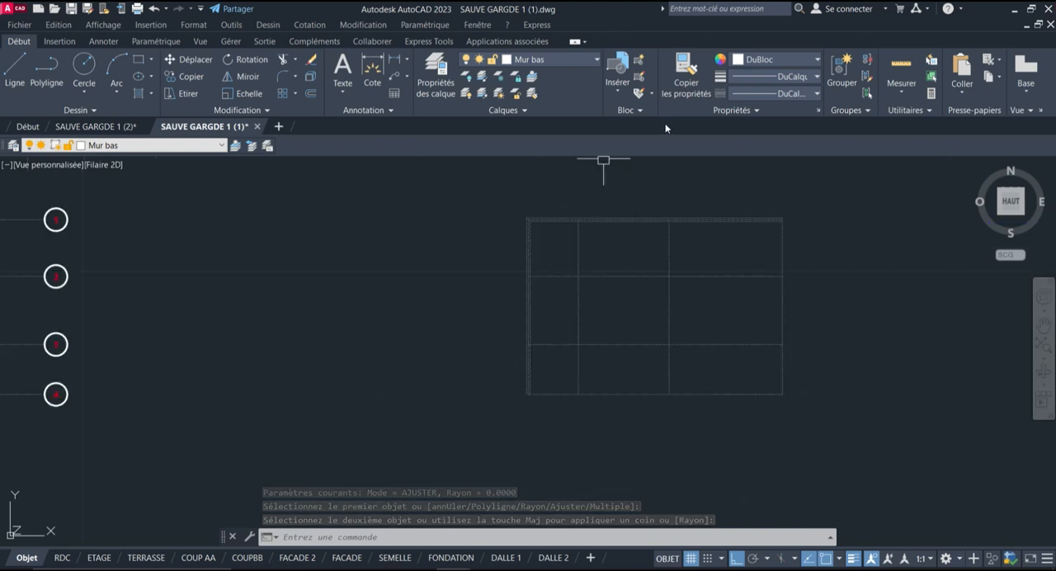
{"action": "left_click", "coordinate": [685, 76]}
{"action": "scroll", "coordinate": [43, 229], "scroll_direction": "up", "scroll_amount": 6}
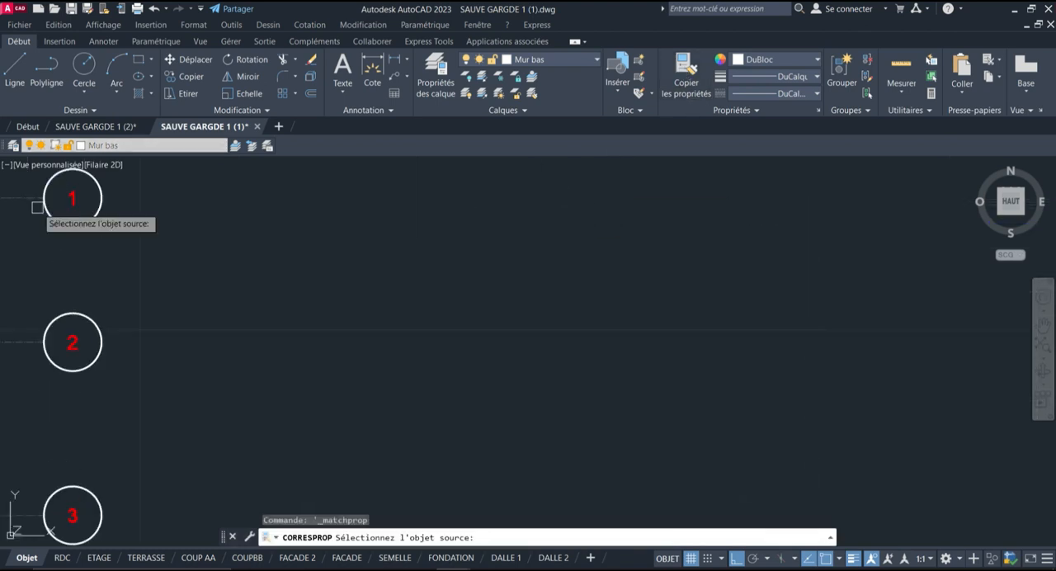
{"action": "left_click", "coordinate": [140, 198]}
{"action": "scroll", "coordinate": [90, 283], "scroll_direction": "down", "scroll_amount": 4}
{"action": "scroll", "coordinate": [481, 259], "scroll_direction": "up", "scroll_amount": 5}
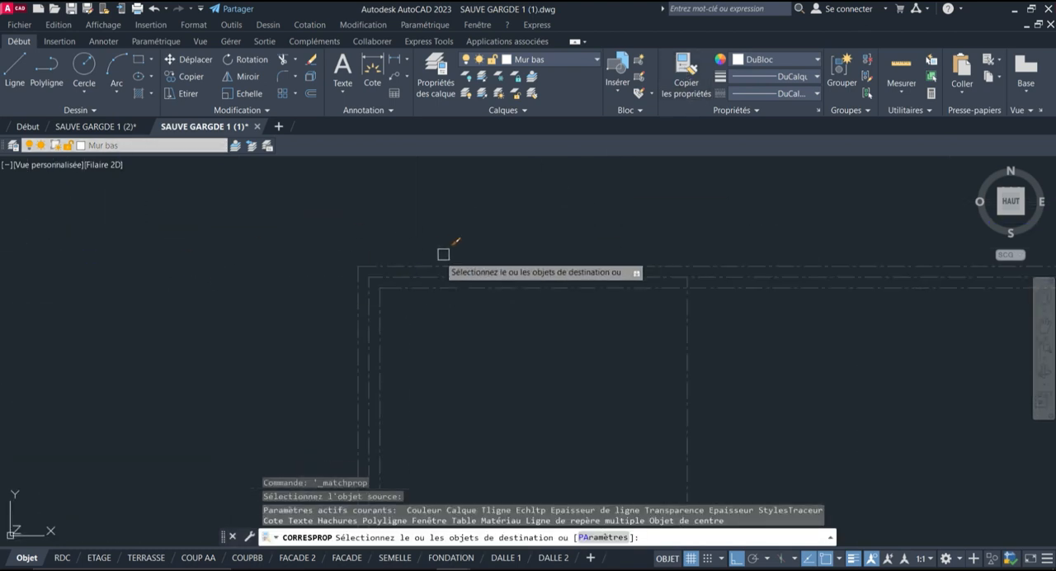
{"action": "left_click", "coordinate": [381, 266]}
{"action": "left_click", "coordinate": [355, 287]}
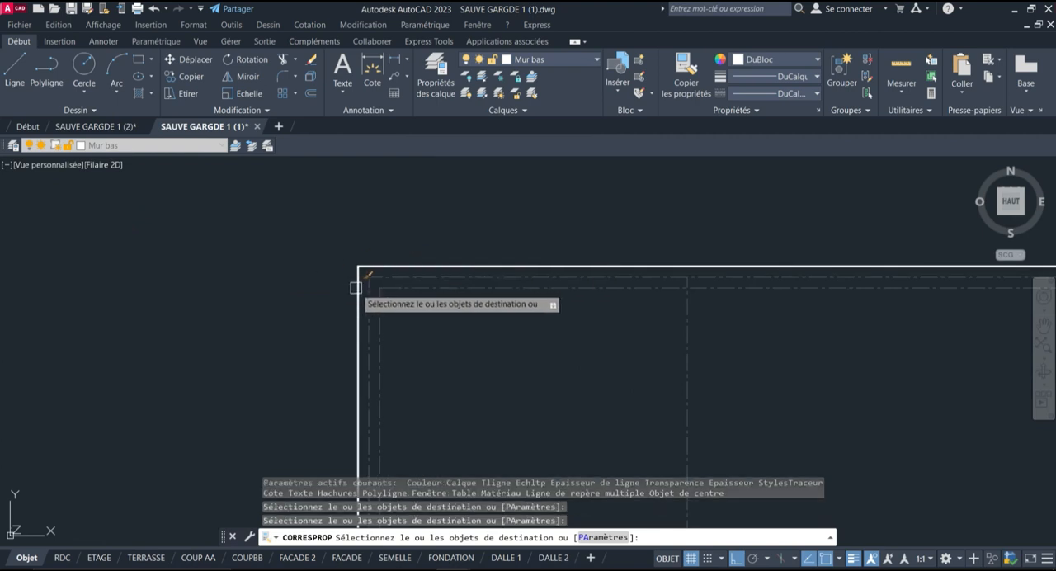
{"action": "left_click", "coordinate": [378, 297]}
{"action": "left_click", "coordinate": [426, 288]}
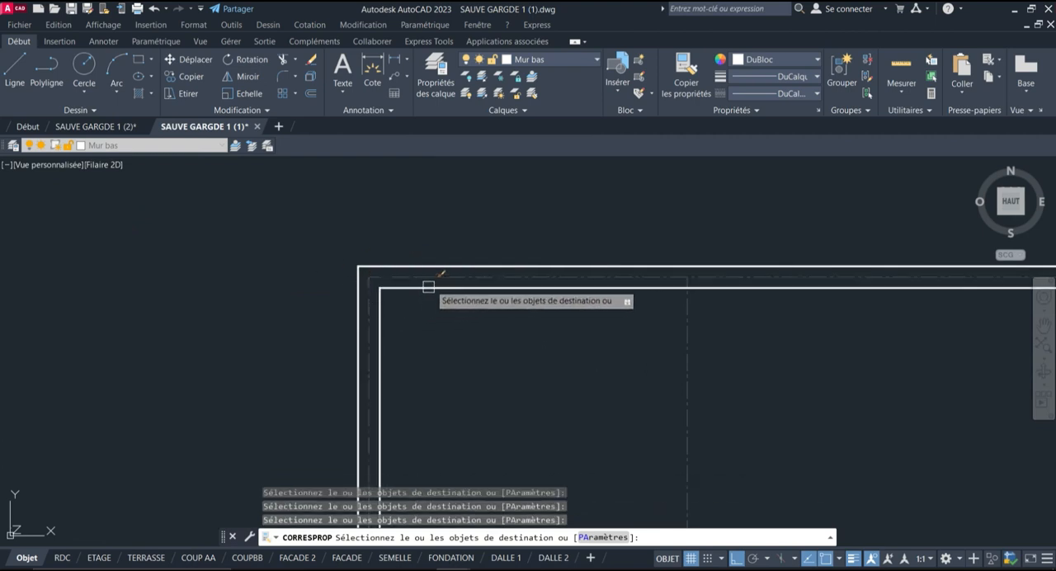
{"action": "scroll", "coordinate": [388, 226], "scroll_direction": "down", "scroll_amount": 6}
{"action": "key", "text": "Return"}
{"action": "scroll", "coordinate": [399, 187], "scroll_direction": "down", "scroll_amount": 4}
{"action": "scroll", "coordinate": [522, 274], "scroll_direction": "up", "scroll_amount": 4}
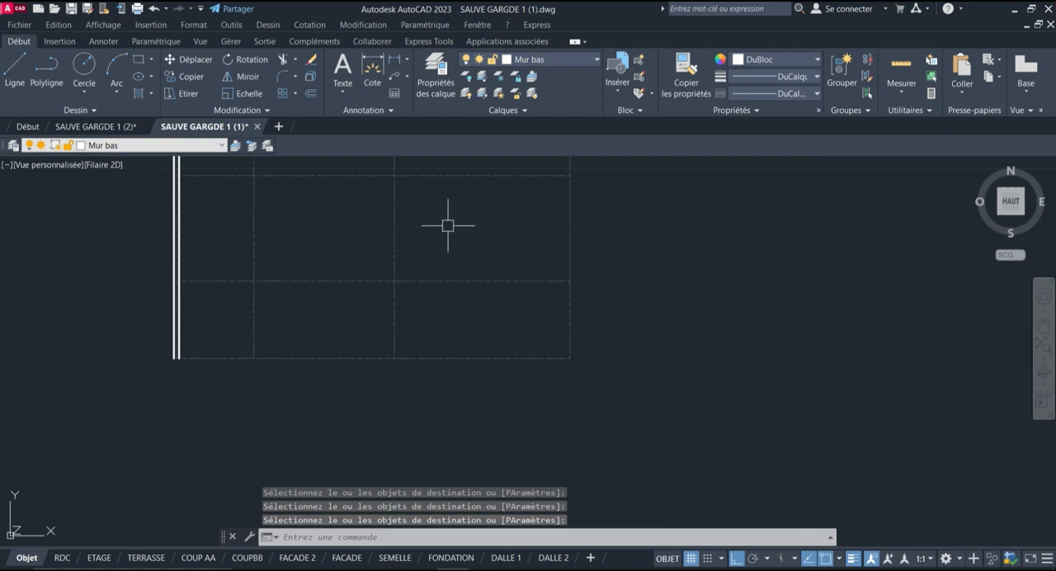
{"action": "scroll", "coordinate": [578, 293], "scroll_direction": "down", "scroll_amount": 4}
{"action": "scroll", "coordinate": [577, 212], "scroll_direction": "up", "scroll_amount": 2}
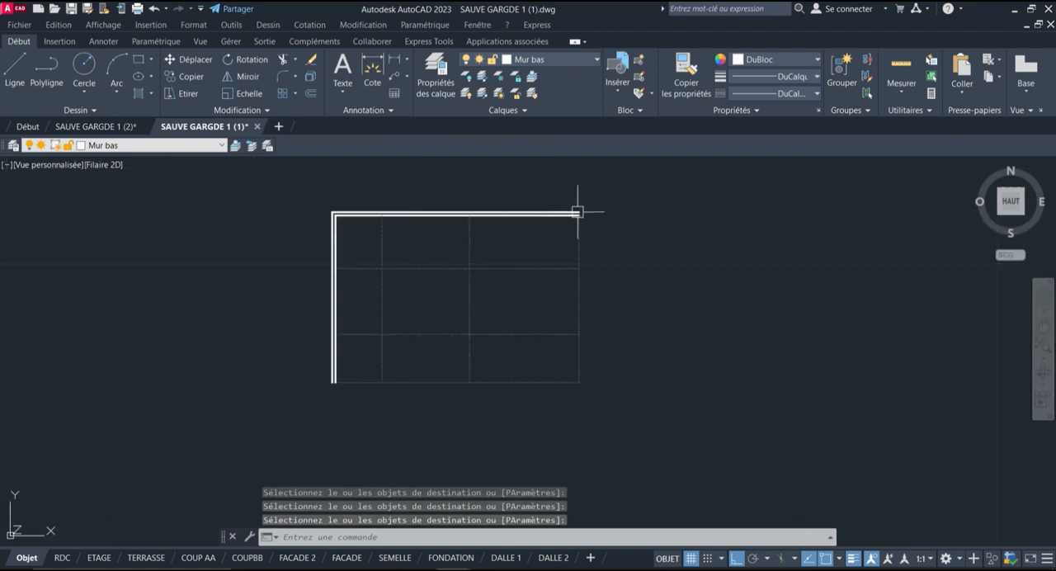
Make "murs coupé" the current layer
{"action": "scroll", "coordinate": [541, 194], "scroll_direction": "up", "scroll_amount": 4}
{"action": "scroll", "coordinate": [660, 193], "scroll_direction": "down", "scroll_amount": 2}
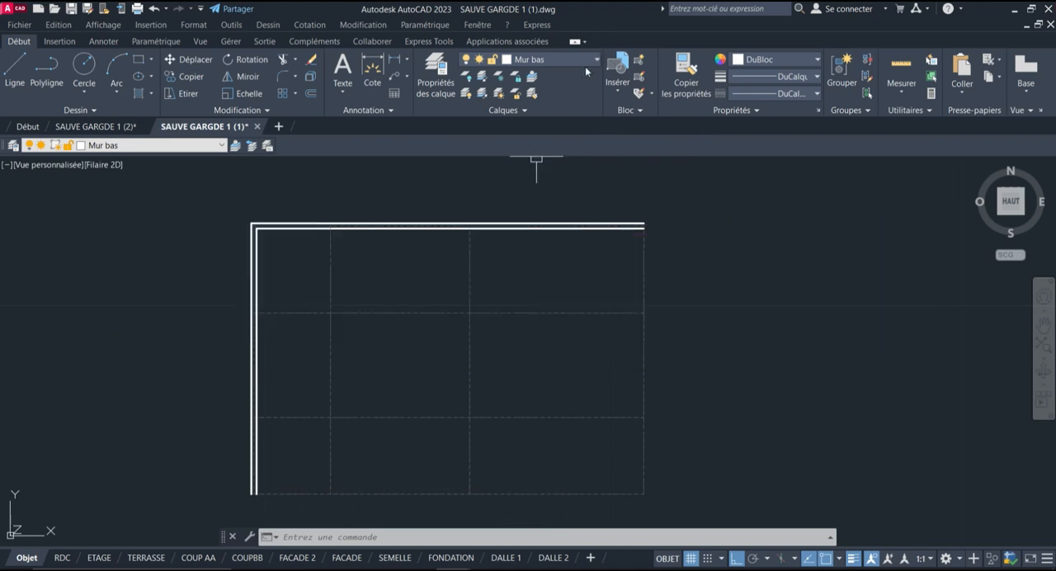
{"action": "left_click", "coordinate": [589, 59]}
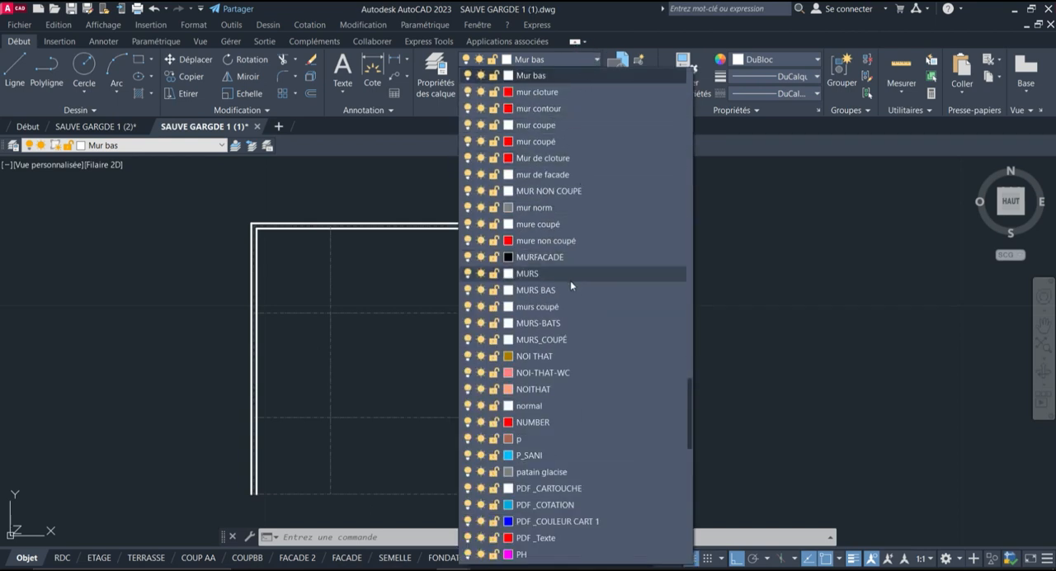
{"action": "left_click", "coordinate": [549, 307]}
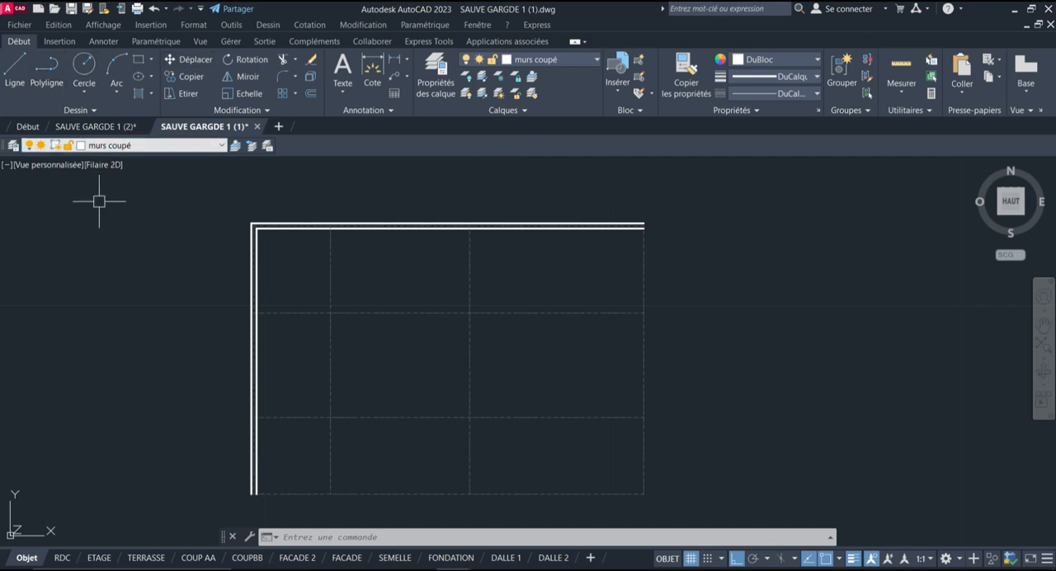
{"action": "type", "text": "IGNE"}
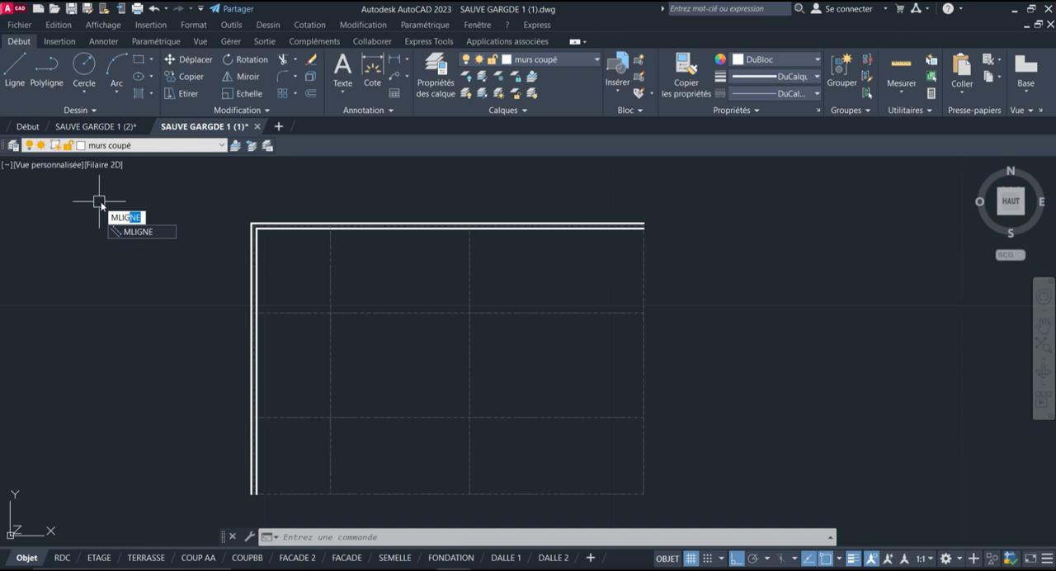
{"action": "key", "text": "Return"}
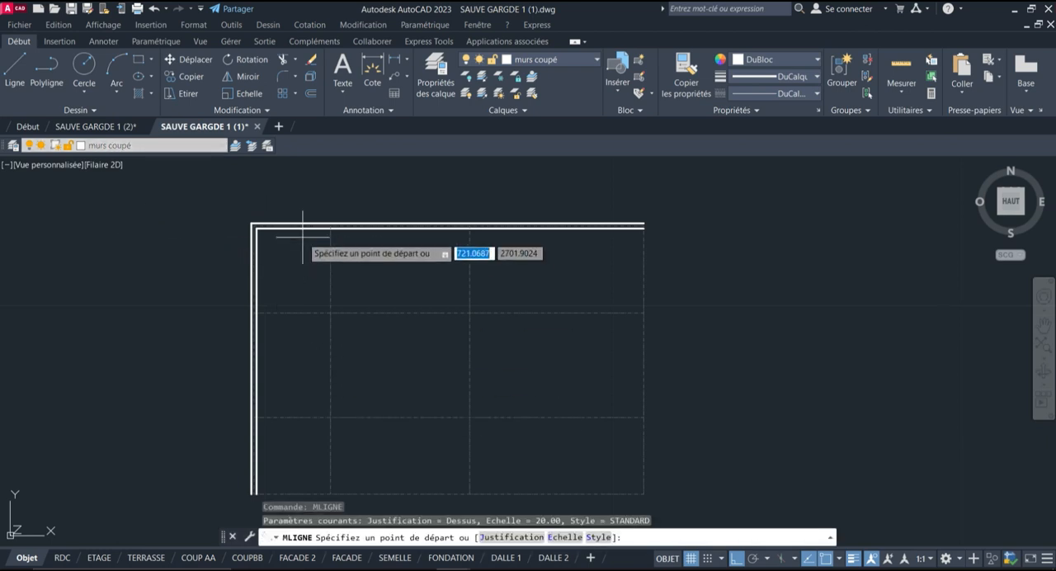
{"action": "scroll", "coordinate": [302, 239], "scroll_direction": "down", "scroll_amount": 3}
{"action": "scroll", "coordinate": [313, 332], "scroll_direction": "up", "scroll_amount": 2}
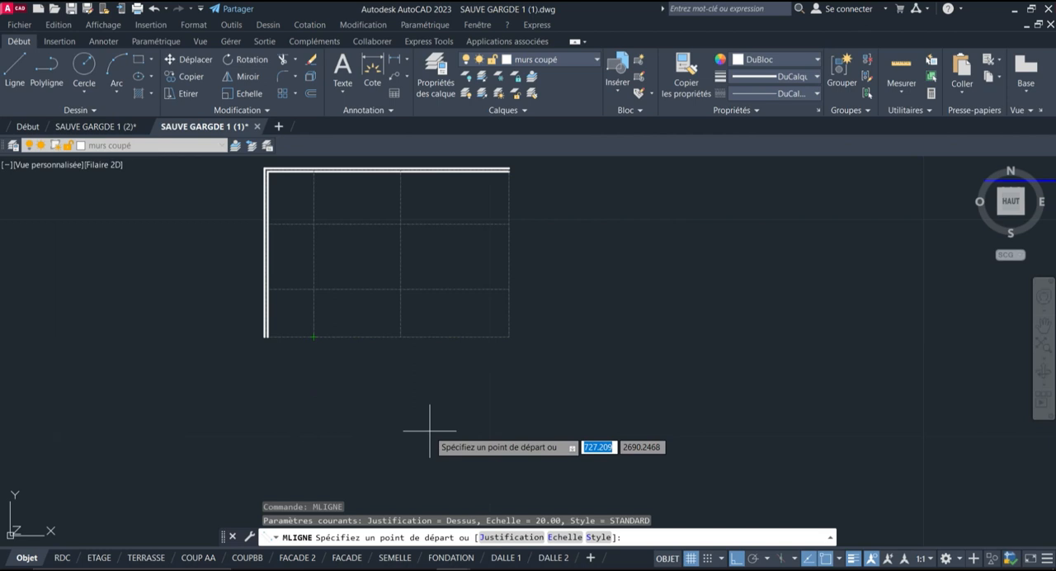
{"action": "key", "text": "Escape"}
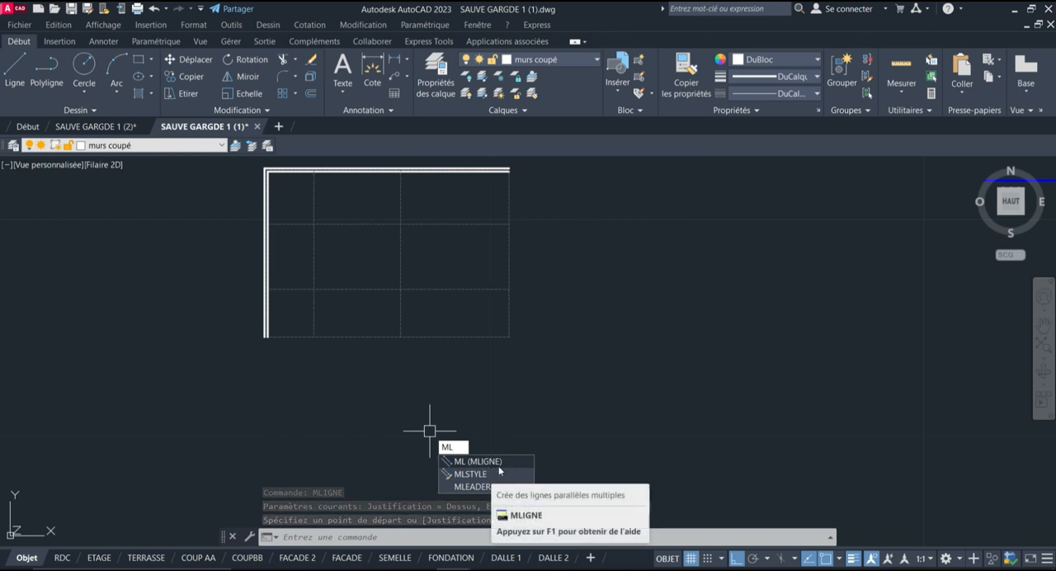
Start the multiline command (MLIGNE) and set its scale to 0.15
{"action": "left_click", "coordinate": [495, 463]}
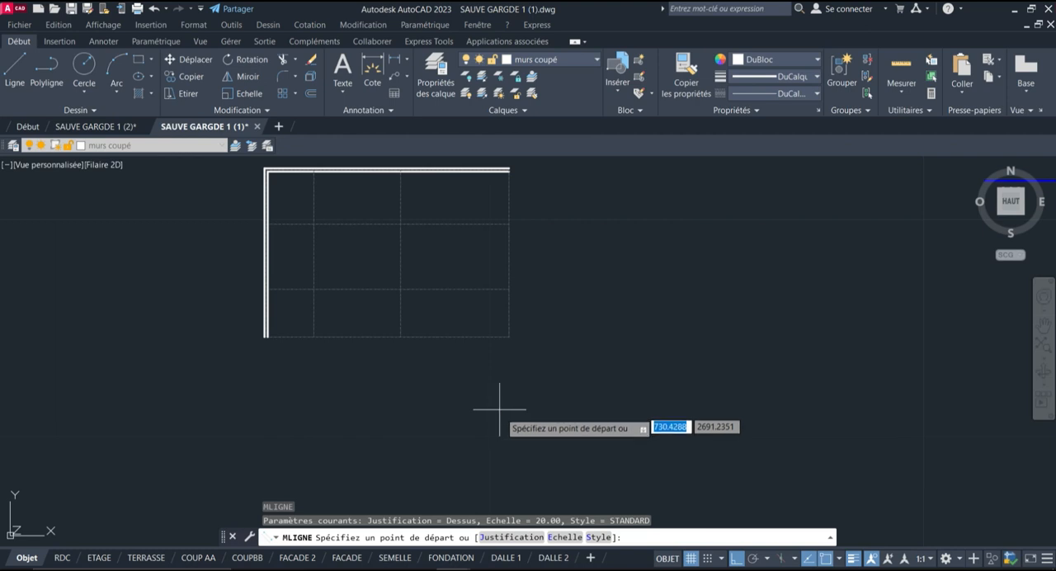
{"action": "left_click", "coordinate": [565, 537]}
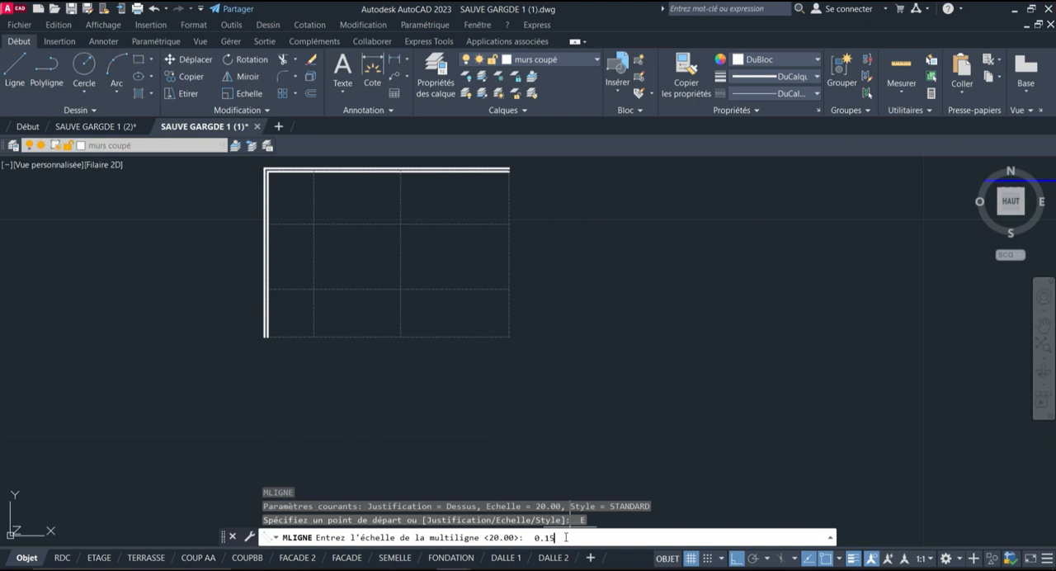
{"action": "key", "text": "Return"}
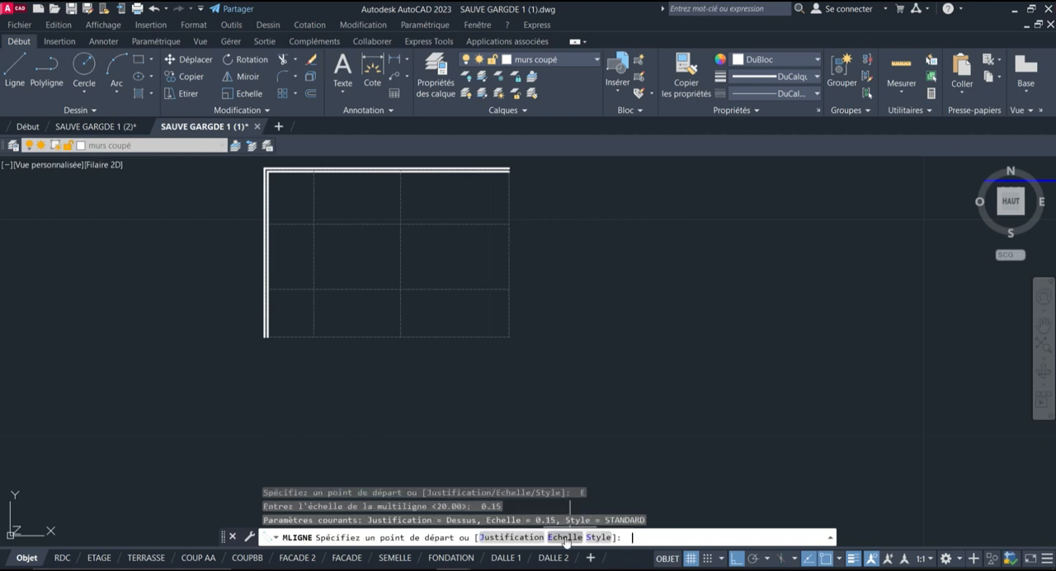
Try a horizontal multiline with Dessus justification in the empty area beside the separate grid
{"action": "left_click", "coordinate": [512, 538]}
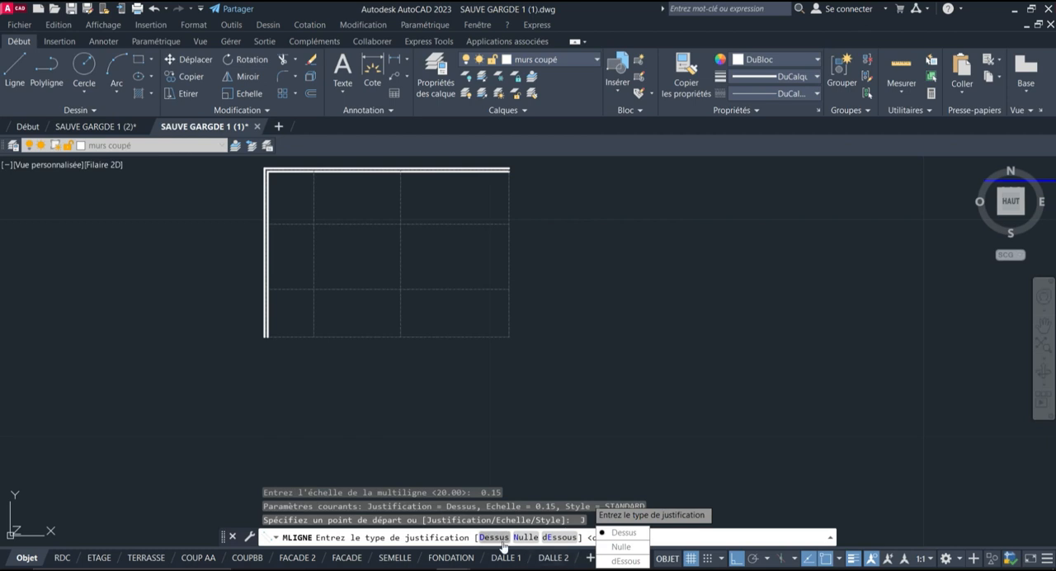
{"action": "left_click", "coordinate": [498, 539]}
{"action": "left_click", "coordinate": [588, 280]}
{"action": "scroll", "coordinate": [678, 281], "scroll_direction": "up", "scroll_amount": 2}
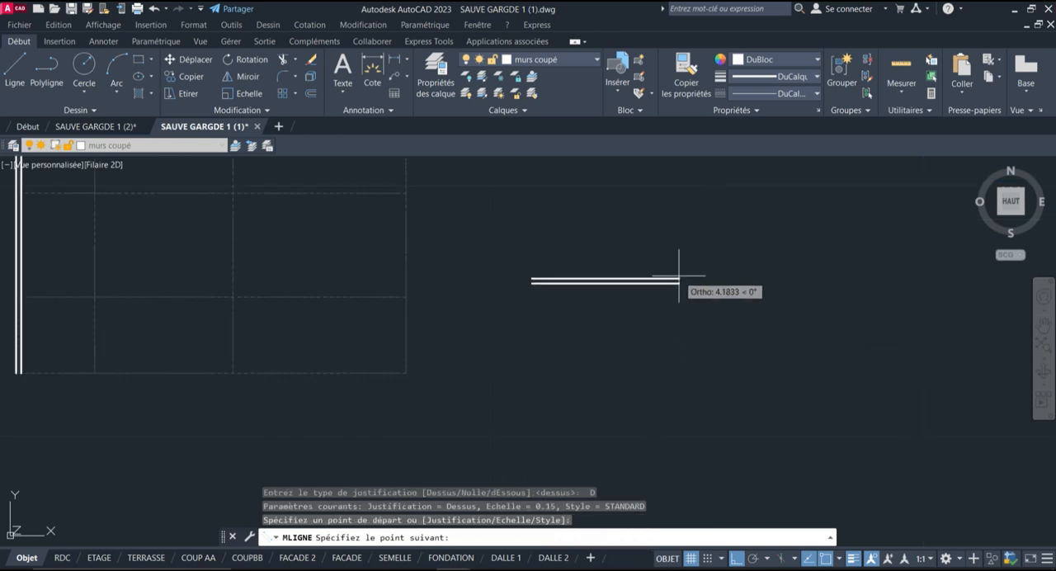
{"action": "scroll", "coordinate": [679, 281], "scroll_direction": "up", "scroll_amount": 2}
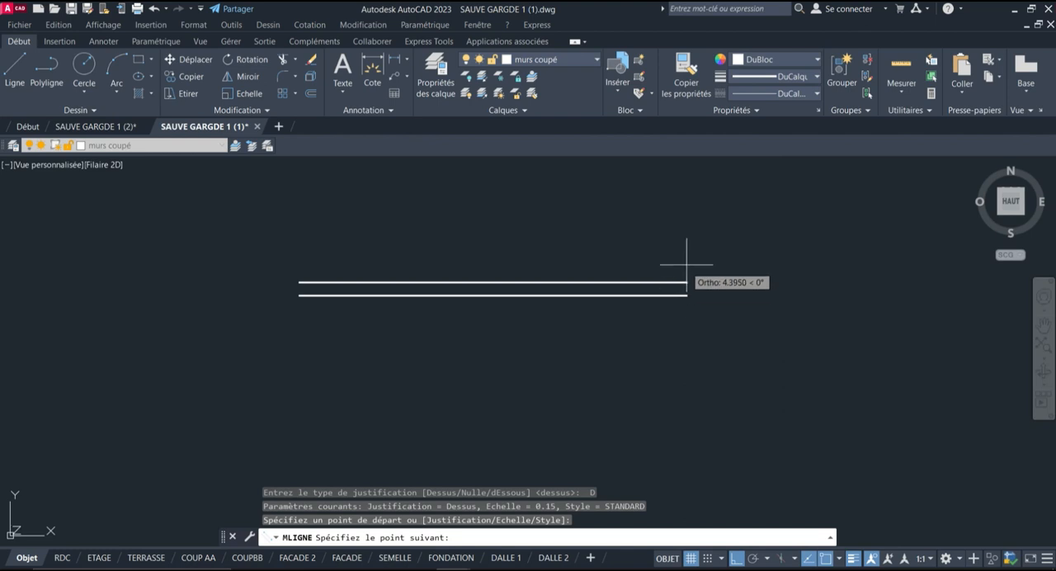
{"action": "key", "text": "Escape"}
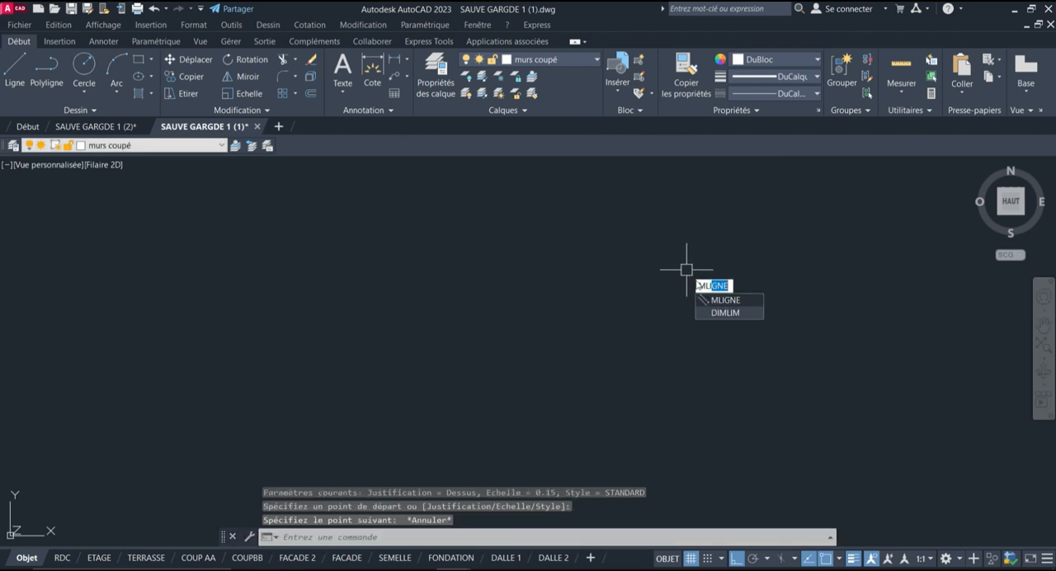
Try a horizontal multiline with dEssous justification in the same empty area
{"action": "key", "text": "Return"}
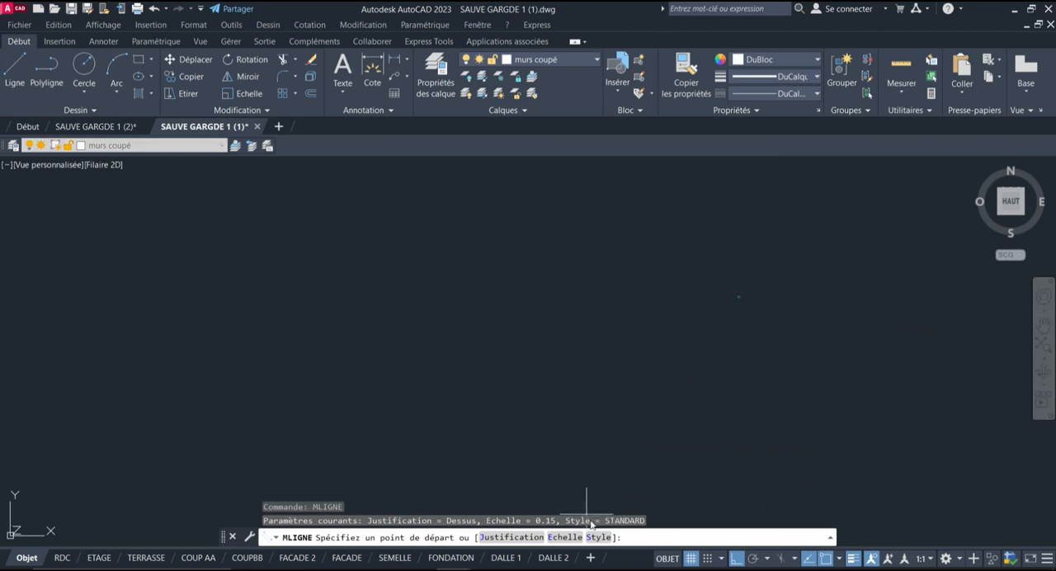
{"action": "left_click", "coordinate": [511, 536]}
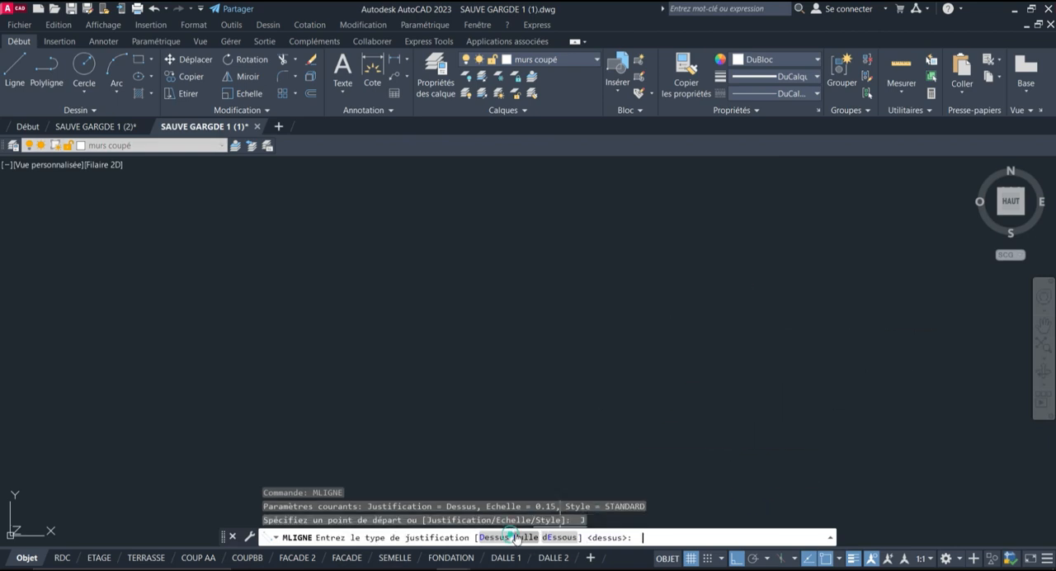
{"action": "left_click", "coordinate": [559, 537]}
{"action": "left_click", "coordinate": [457, 300]}
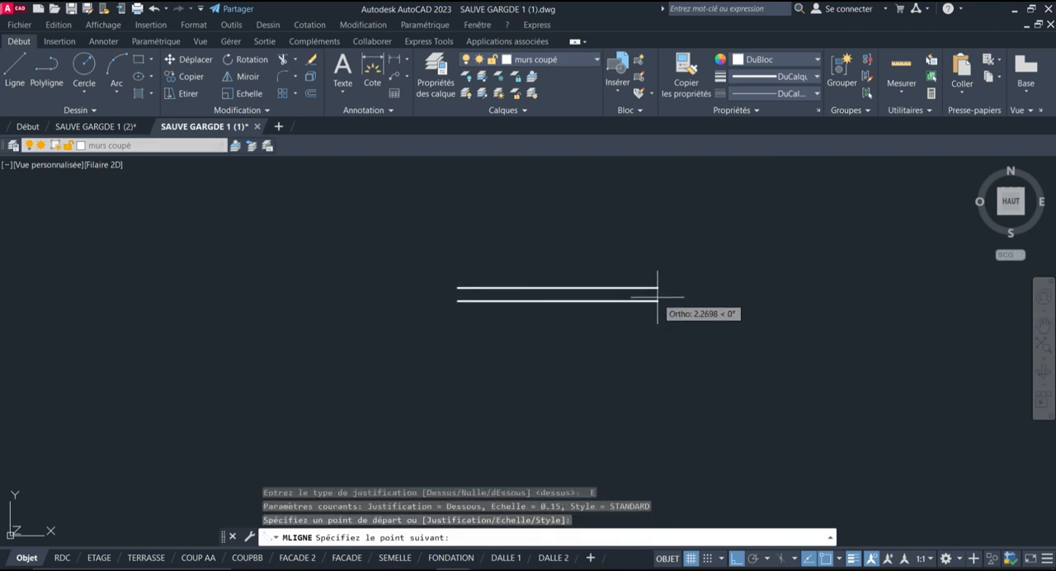
{"action": "key", "text": "Escape"}
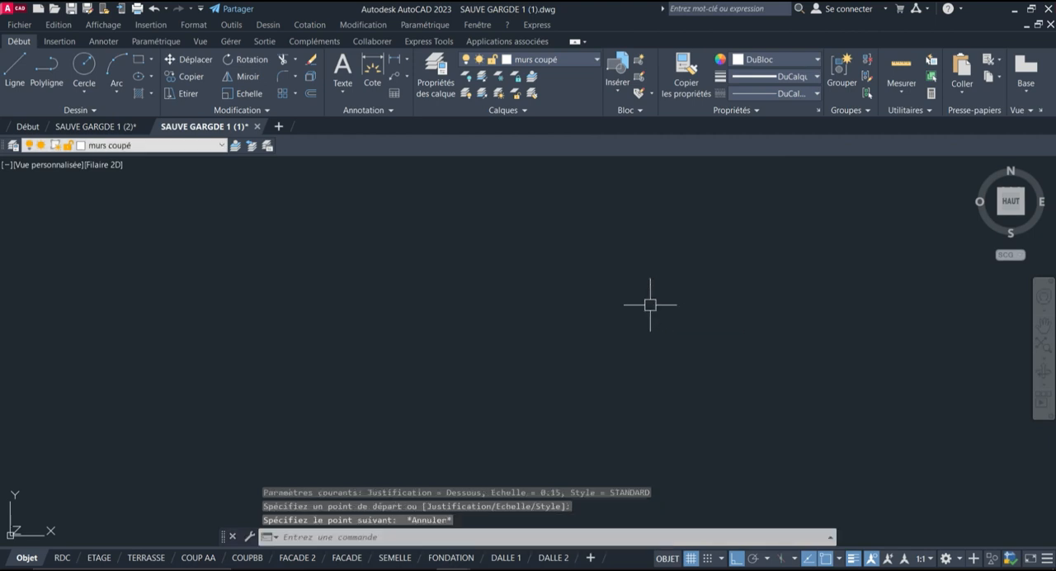
Restart the multiline command at the separate grid and set its justification to Nulle
{"action": "scroll", "coordinate": [798, 358], "scroll_direction": "down", "scroll_amount": 5}
{"action": "scroll", "coordinate": [509, 288], "scroll_direction": "up", "scroll_amount": 4}
{"action": "scroll", "coordinate": [524, 312], "scroll_direction": "up", "scroll_amount": 2}
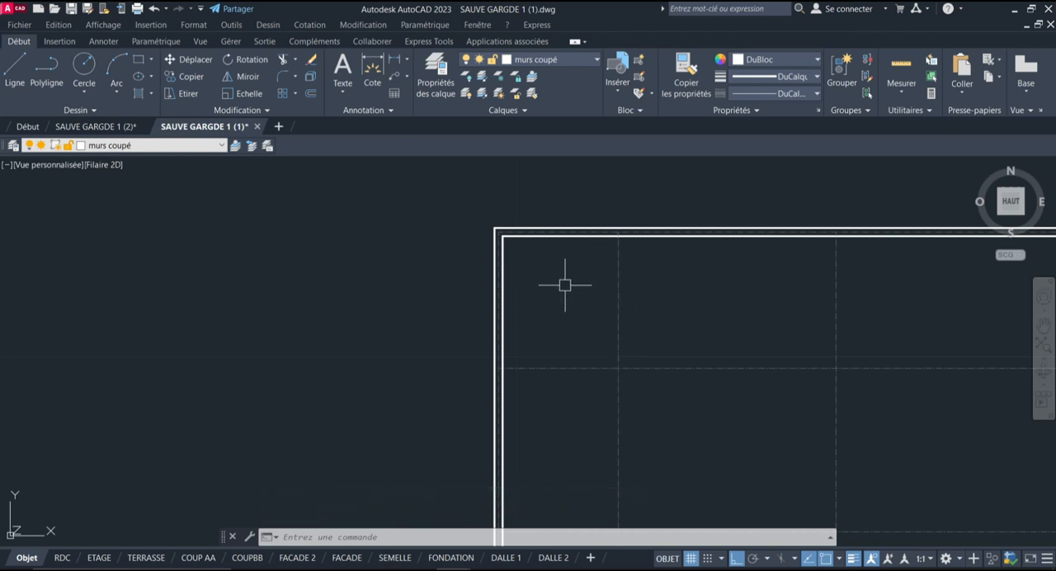
{"action": "scroll", "coordinate": [616, 380], "scroll_direction": "up", "scroll_amount": 4}
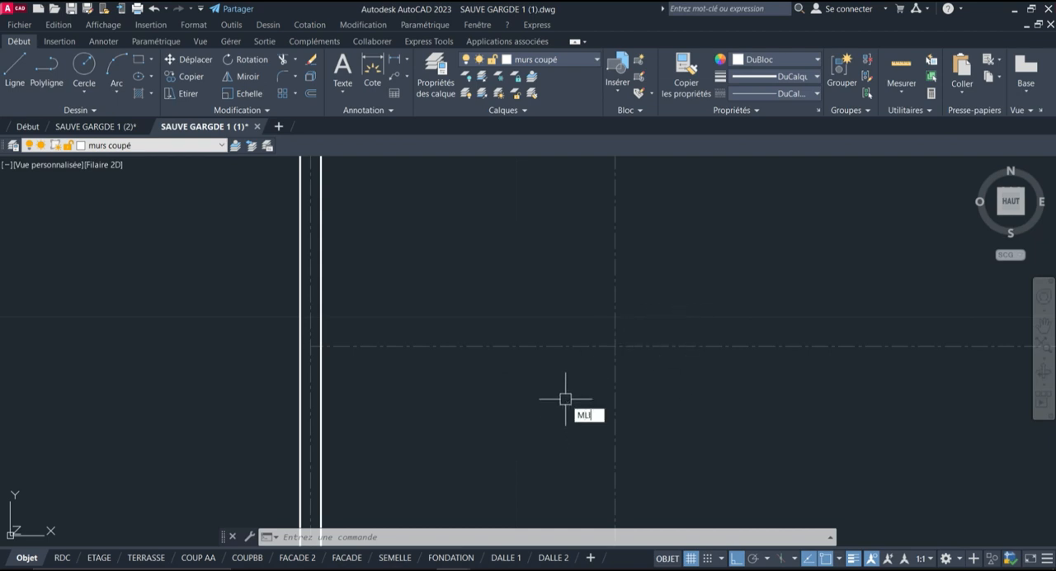
{"action": "left_click", "coordinate": [608, 430]}
{"action": "left_click", "coordinate": [519, 538]}
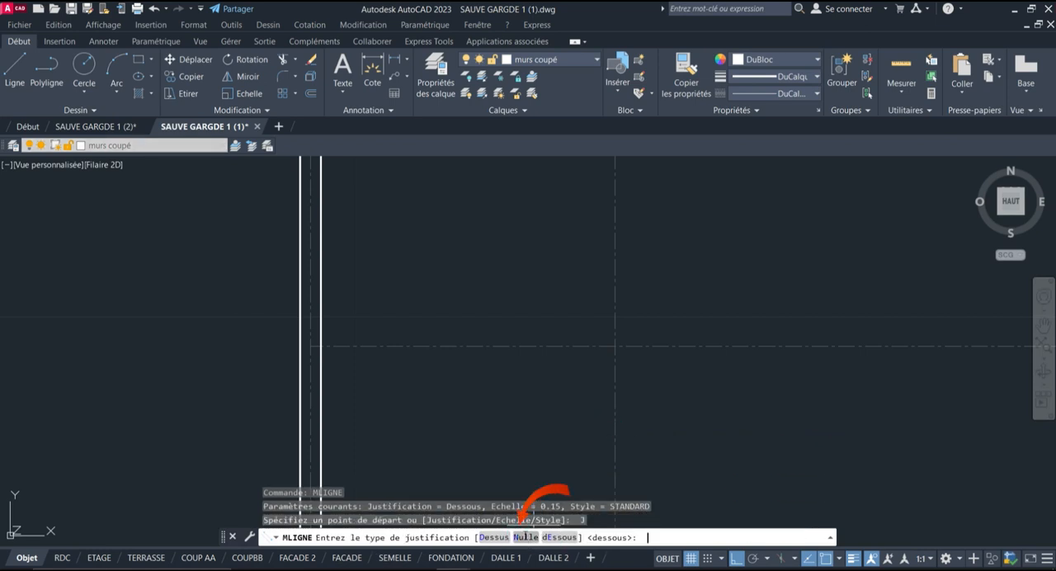
{"action": "left_click", "coordinate": [526, 537]}
Draw a multiline from the second horizontal axis's left end to its right end, down the right axis, and along the lowest axis to the lower-left corner
{"action": "scroll", "coordinate": [346, 375], "scroll_direction": "up", "scroll_amount": 5}
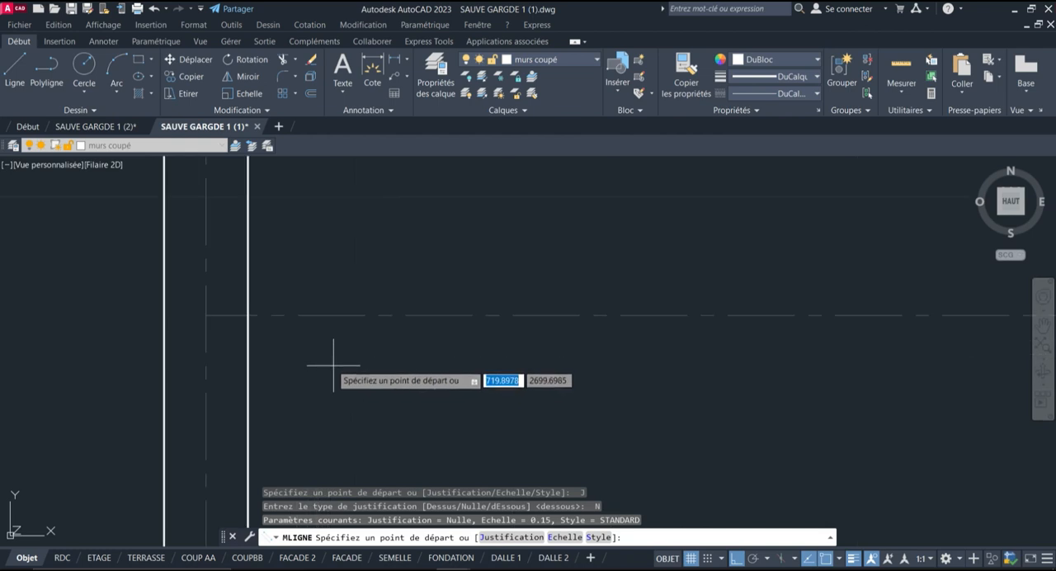
{"action": "left_click", "coordinate": [206, 315]}
{"action": "scroll", "coordinate": [51, 355], "scroll_direction": "down", "scroll_amount": 9}
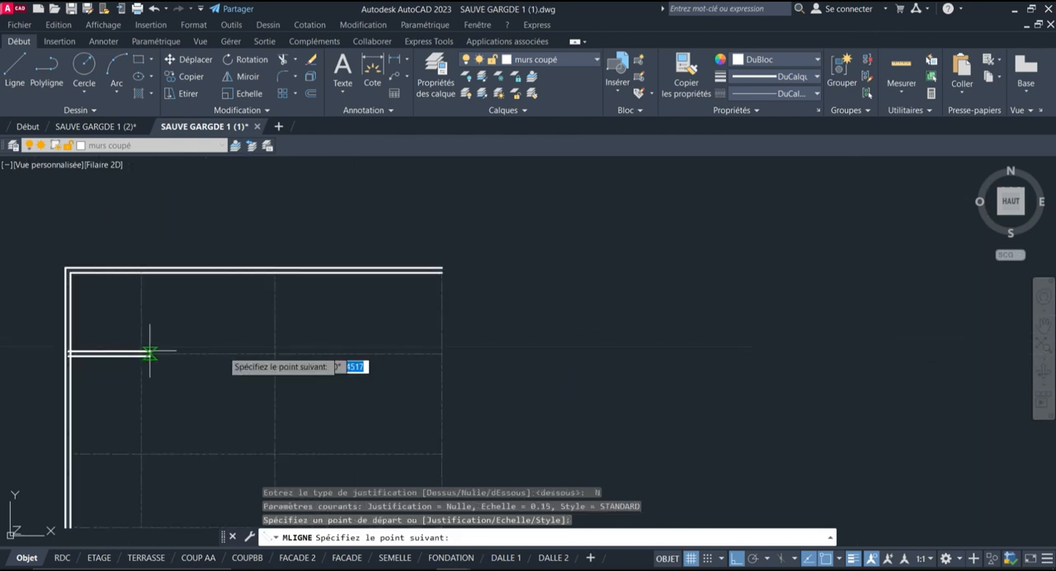
{"action": "scroll", "coordinate": [178, 358], "scroll_direction": "up", "scroll_amount": 5}
{"action": "left_click", "coordinate": [487, 341]}
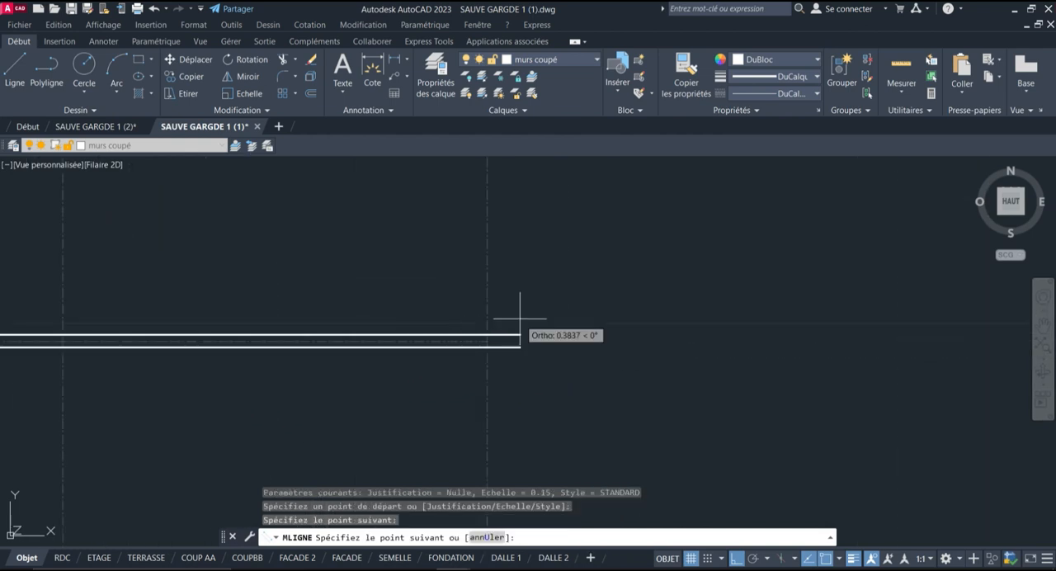
{"action": "scroll", "coordinate": [532, 388], "scroll_direction": "down", "scroll_amount": 5}
{"action": "scroll", "coordinate": [425, 385], "scroll_direction": "up", "scroll_amount": 8}
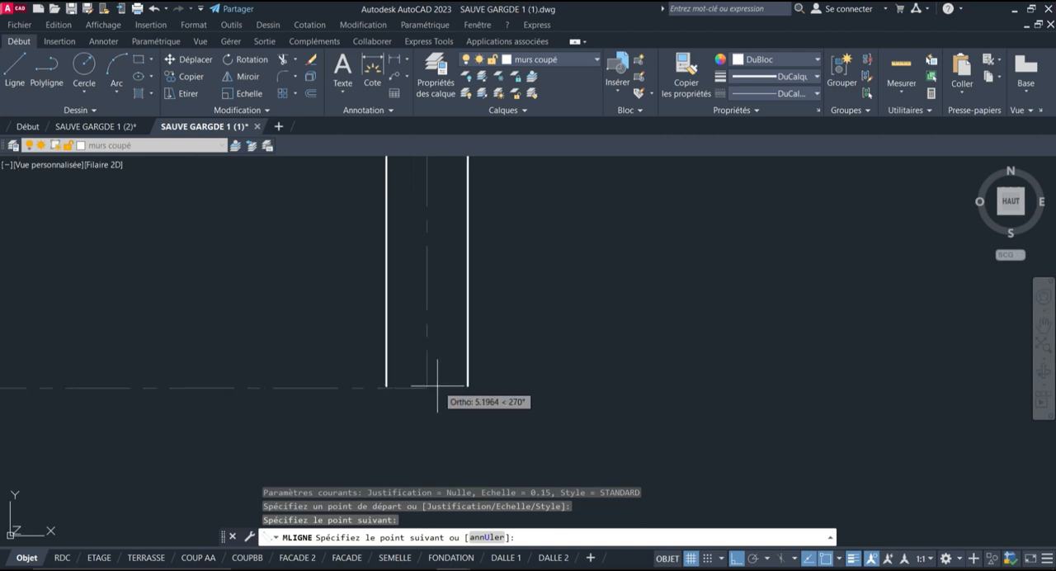
{"action": "left_click", "coordinate": [428, 387]}
{"action": "scroll", "coordinate": [754, 386], "scroll_direction": "down", "scroll_amount": 8}
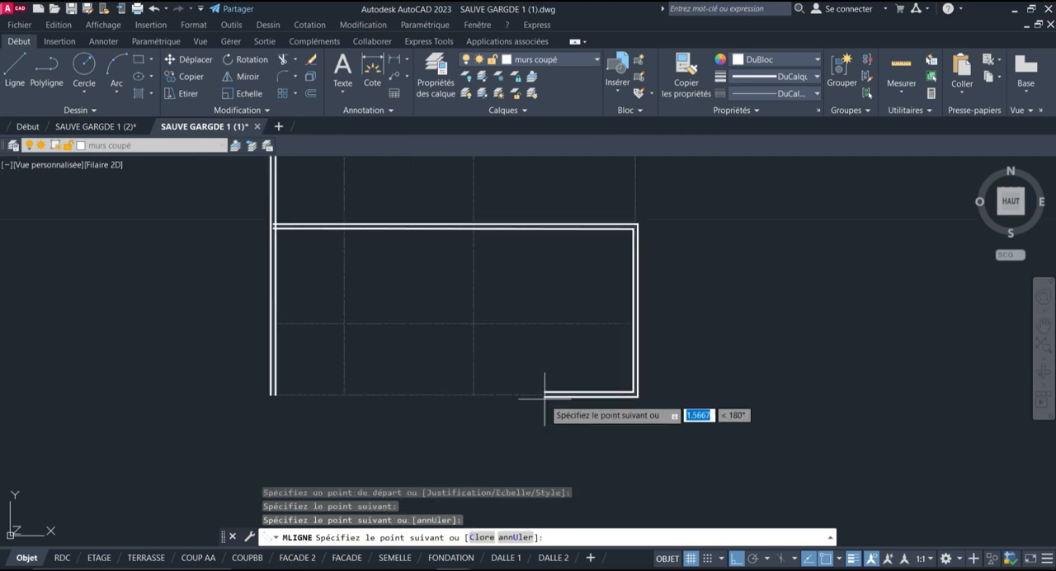
{"action": "scroll", "coordinate": [247, 388], "scroll_direction": "up", "scroll_amount": 10}
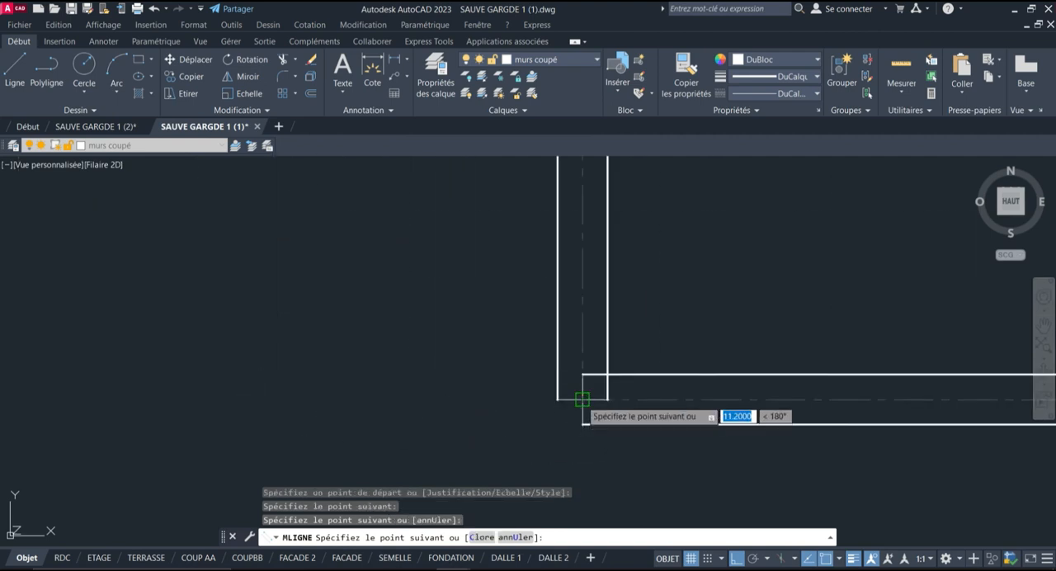
{"action": "left_click", "coordinate": [582, 399]}
{"action": "scroll", "coordinate": [379, 380], "scroll_direction": "down", "scroll_amount": 5}
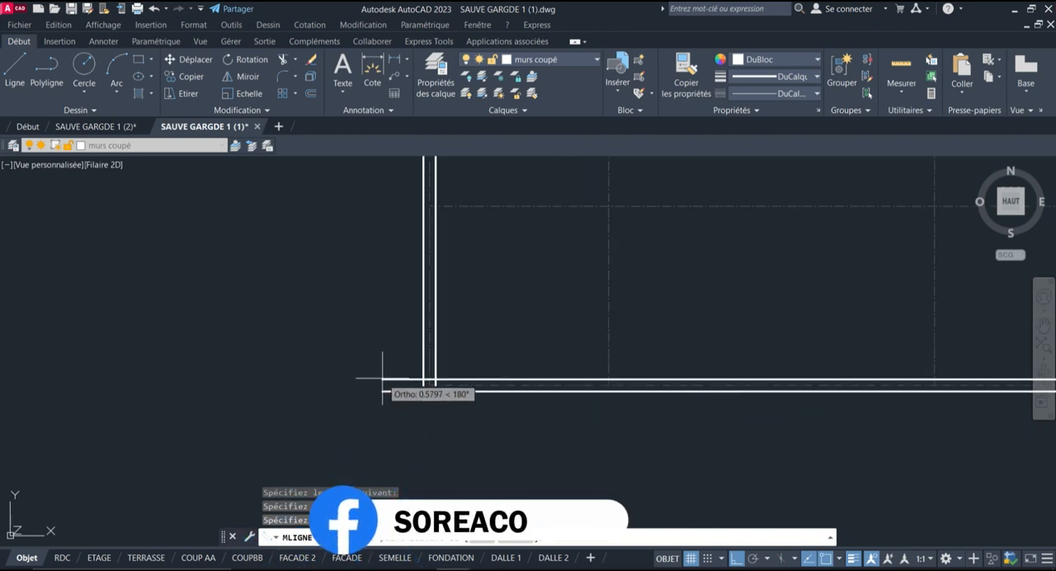
{"action": "key", "text": "Return"}
{"action": "key", "text": "Return"}
Draw a multiline along the second vertical axis from the left, from the lowest horizontal axis up to the uppermost one
{"action": "scroll", "coordinate": [318, 342], "scroll_direction": "down", "scroll_amount": 6}
{"action": "scroll", "coordinate": [361, 360], "scroll_direction": "up", "scroll_amount": 4}
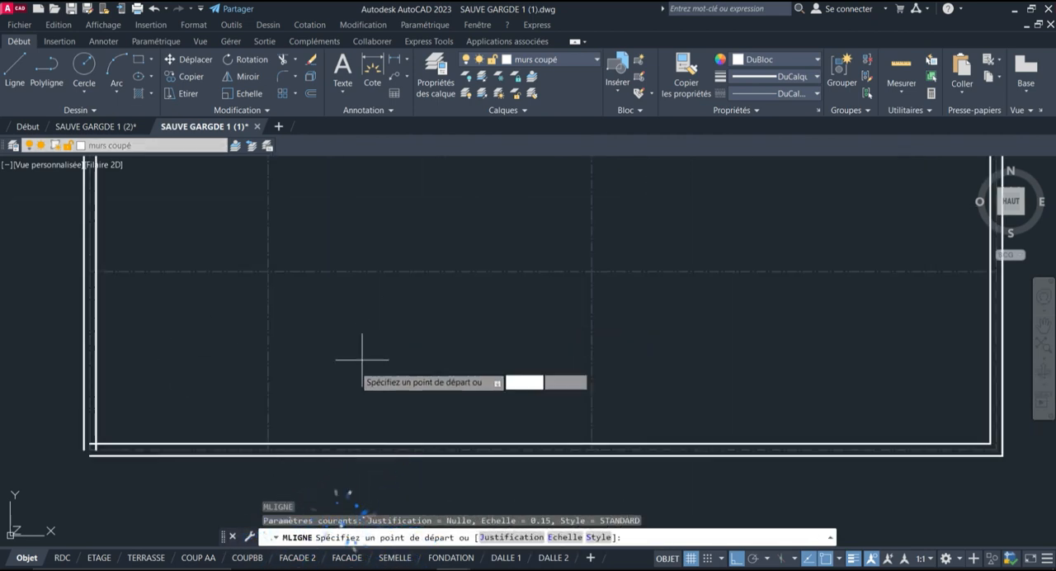
{"action": "scroll", "coordinate": [272, 453], "scroll_direction": "up", "scroll_amount": 3}
{"action": "left_click", "coordinate": [264, 455]}
{"action": "scroll", "coordinate": [395, 452], "scroll_direction": "down", "scroll_amount": 5}
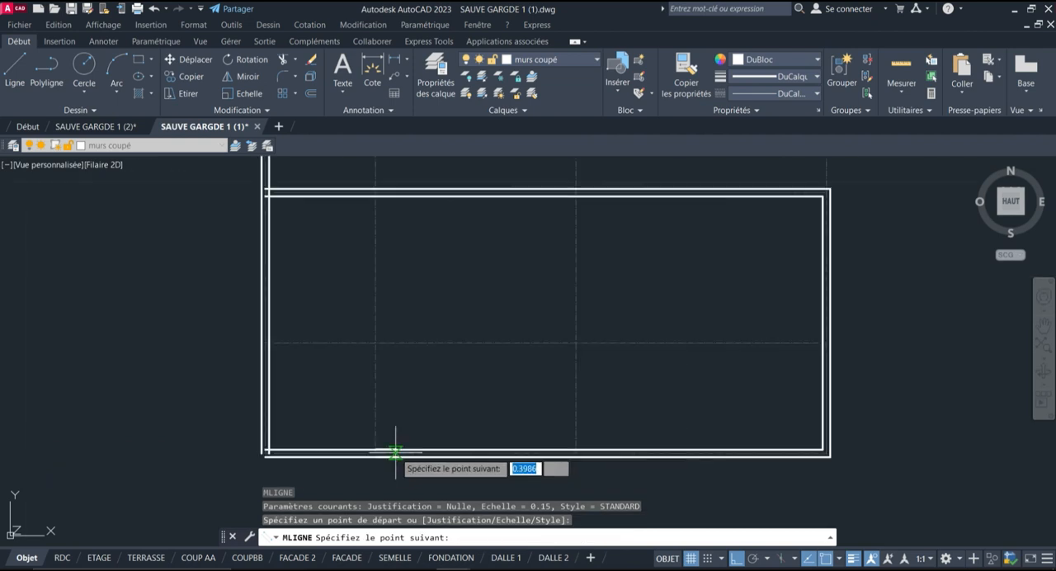
{"action": "scroll", "coordinate": [395, 452], "scroll_direction": "down", "scroll_amount": 3}
{"action": "scroll", "coordinate": [366, 236], "scroll_direction": "up", "scroll_amount": 4}
{"action": "scroll", "coordinate": [362, 175], "scroll_direction": "up", "scroll_amount": 4}
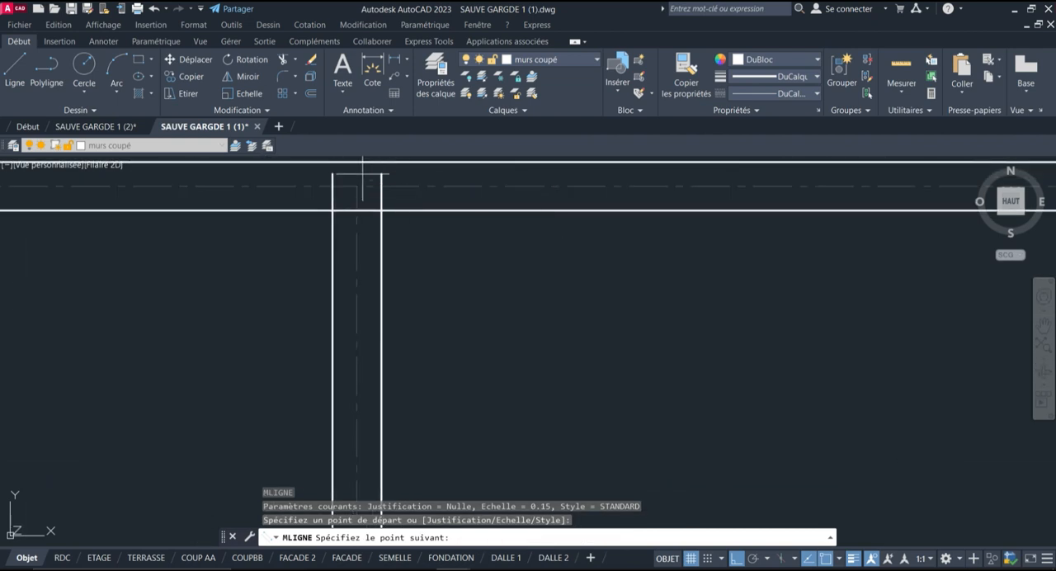
{"action": "left_click", "coordinate": [358, 188]}
{"action": "scroll", "coordinate": [232, 266], "scroll_direction": "down", "scroll_amount": 6}
{"action": "key", "text": "Return"}
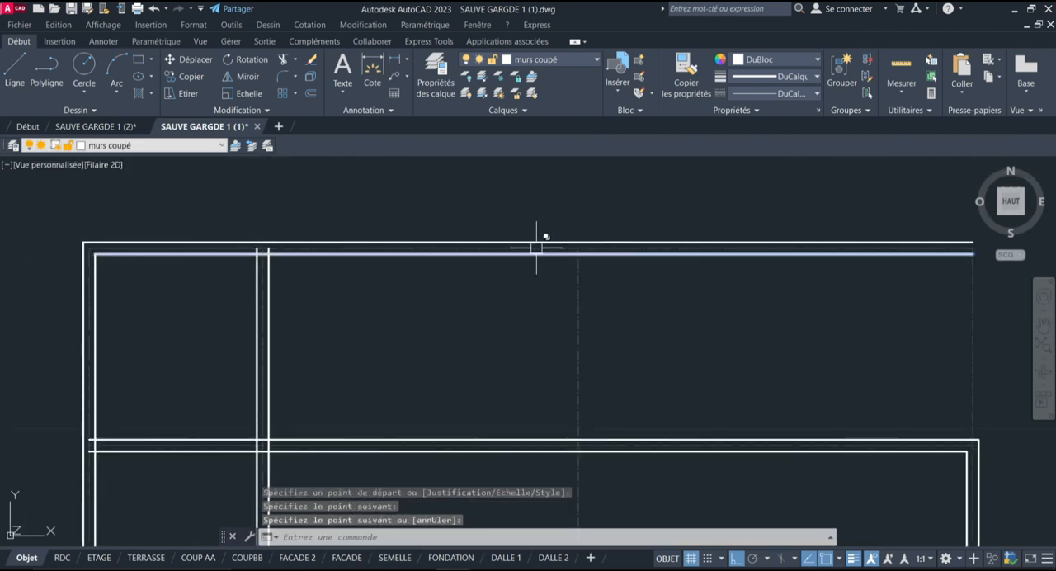
Draw a multiline along the third vertical axis from the left, from the uppermost horizontal axis down to the lowest one
{"action": "key", "text": "Return"}
{"action": "scroll", "coordinate": [585, 236], "scroll_direction": "up", "scroll_amount": 4}
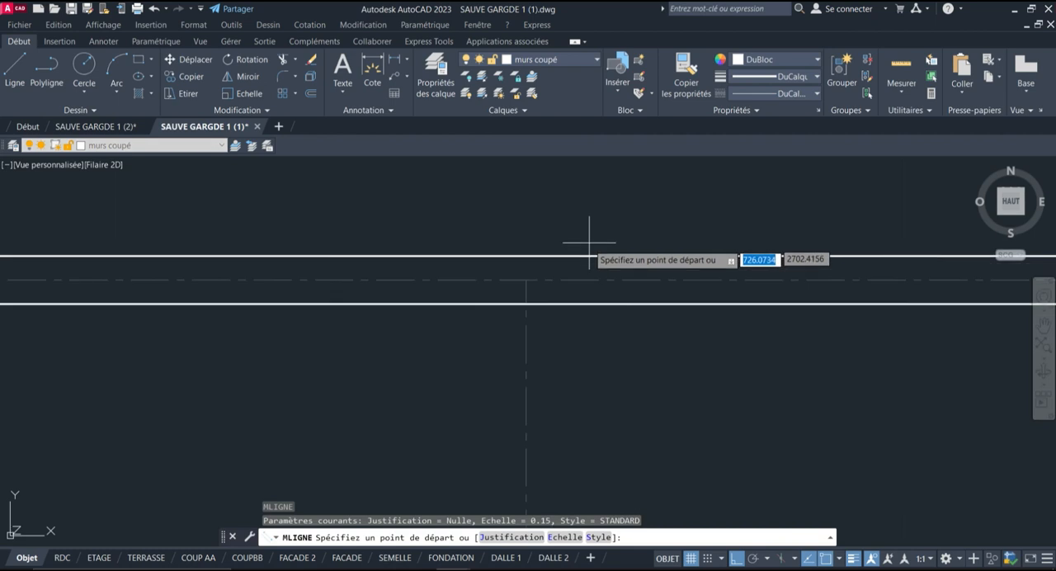
{"action": "left_click", "coordinate": [526, 280]}
{"action": "scroll", "coordinate": [514, 299], "scroll_direction": "down", "scroll_amount": 4}
{"action": "scroll", "coordinate": [523, 471], "scroll_direction": "up", "scroll_amount": 4}
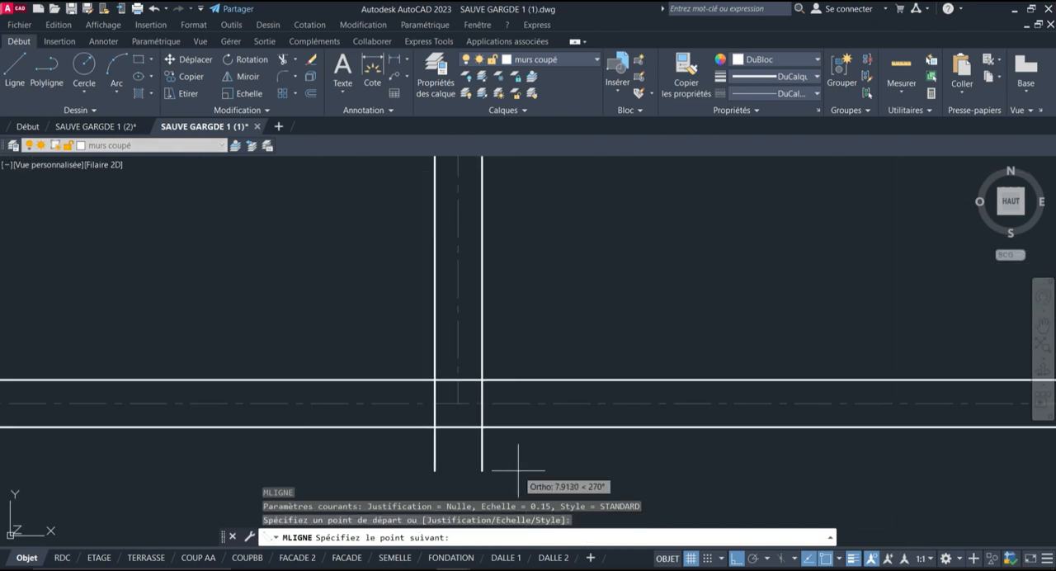
{"action": "left_click", "coordinate": [459, 404]}
{"action": "key", "text": "Return"}
{"action": "scroll", "coordinate": [454, 438], "scroll_direction": "down", "scroll_amount": 4}
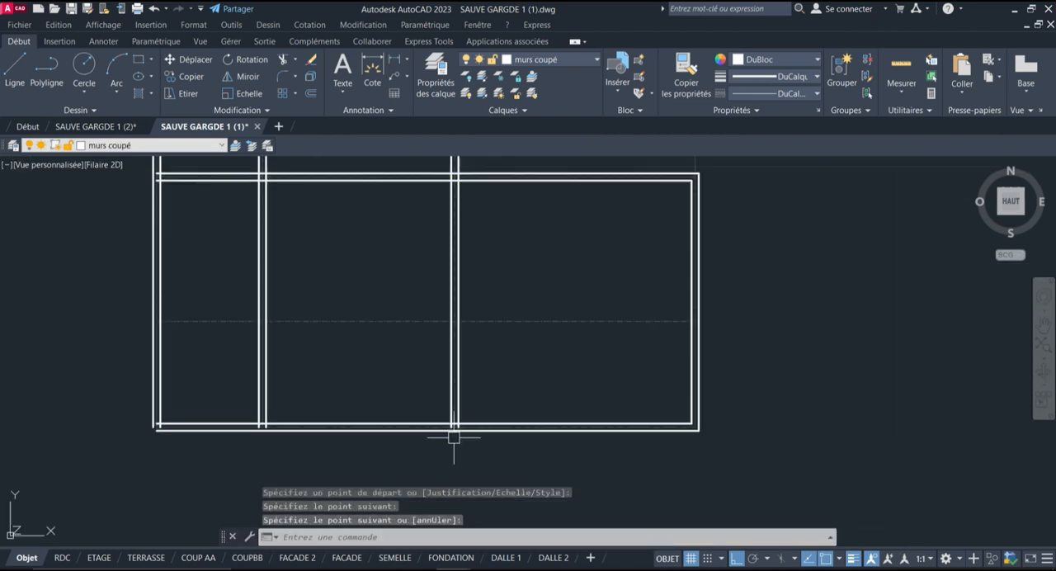
Draw a multiline along the third horizontal axis from the top, from the right axis to the leftmost axis
{"action": "key", "text": "Return"}
{"action": "scroll", "coordinate": [657, 308], "scroll_direction": "up", "scroll_amount": 4}
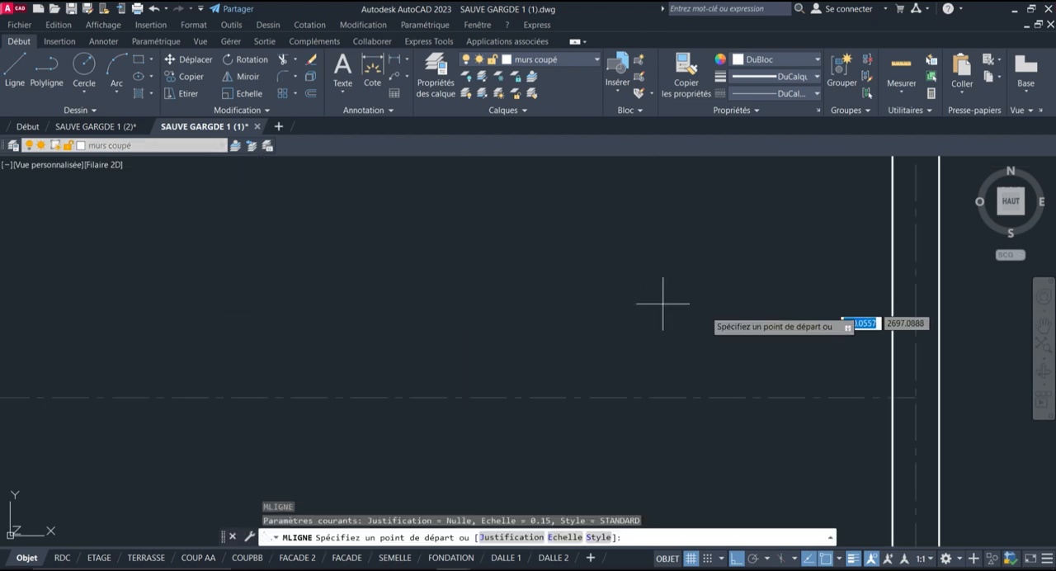
{"action": "left_click", "coordinate": [915, 398]}
{"action": "scroll", "coordinate": [981, 387], "scroll_direction": "down", "scroll_amount": 4}
{"action": "scroll", "coordinate": [742, 388], "scroll_direction": "up", "scroll_amount": 4}
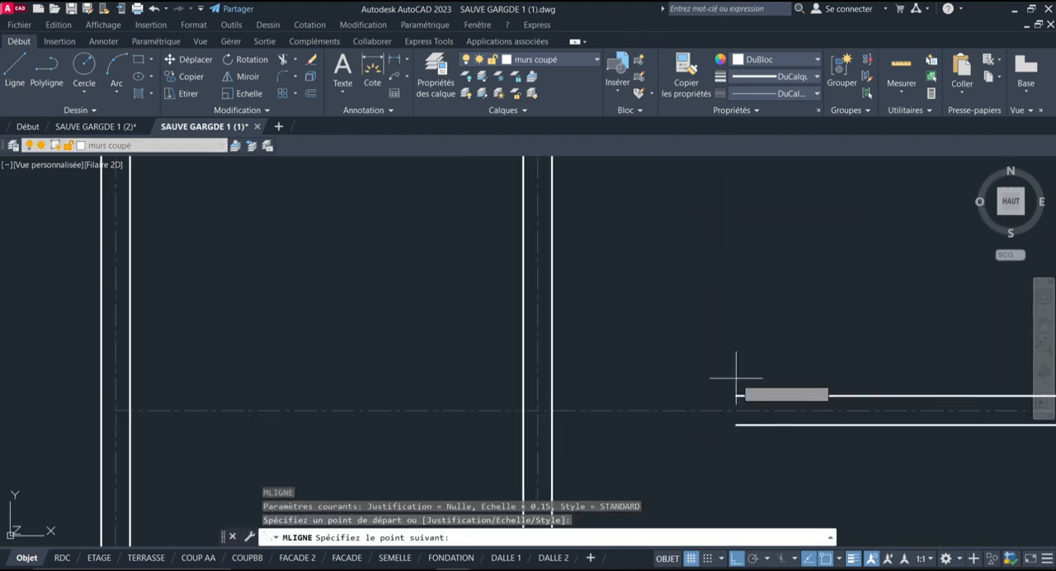
{"action": "left_click", "coordinate": [104, 412]}
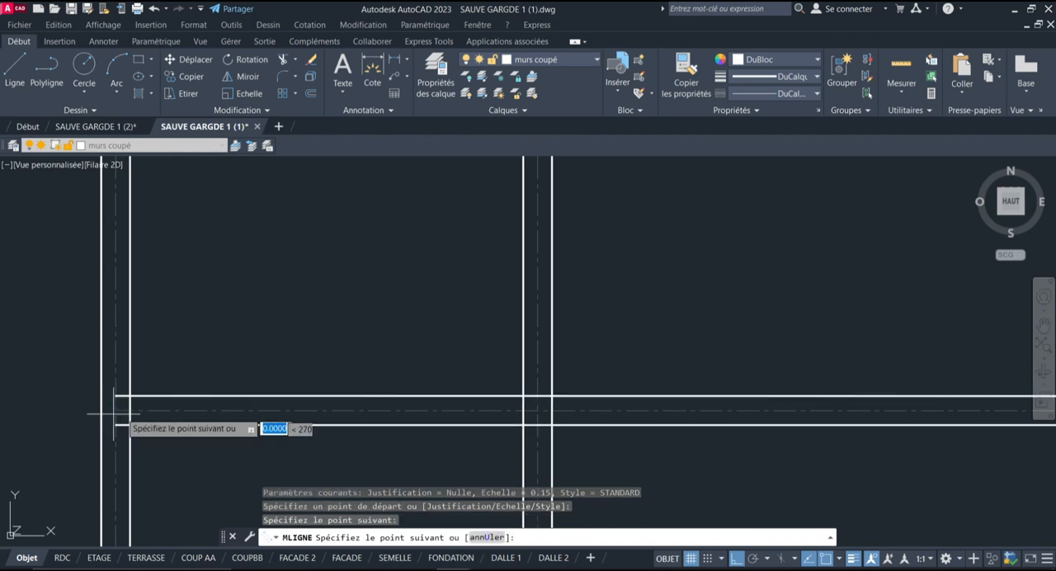
{"action": "scroll", "coordinate": [389, 404], "scroll_direction": "down", "scroll_amount": 4}
{"action": "key", "text": "Return"}
Draw a multiline down the right axis from the uppermost horizontal axis to the second horizontal axis
{"action": "scroll", "coordinate": [608, 311], "scroll_direction": "up", "scroll_amount": 5}
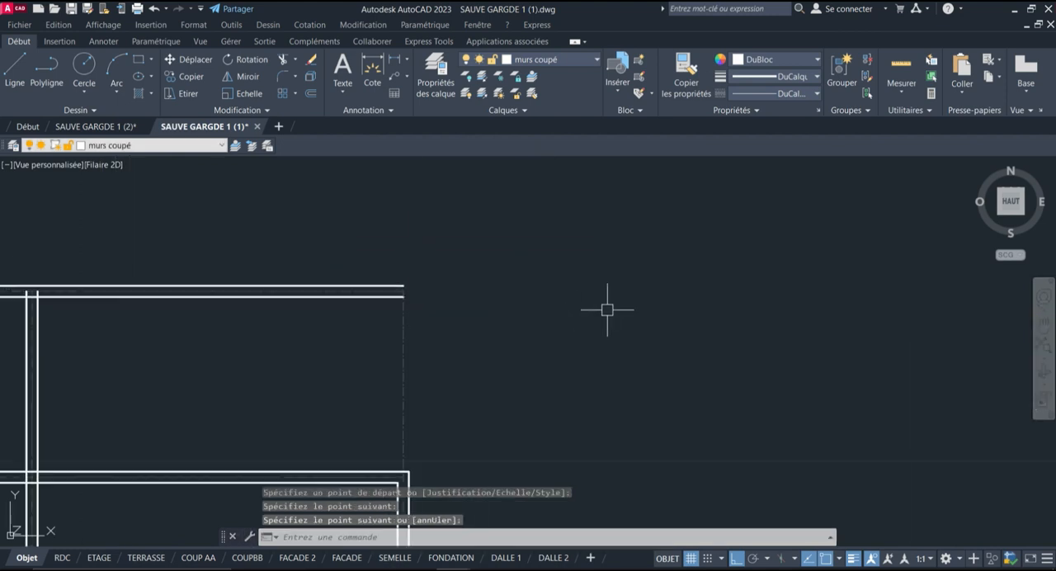
{"action": "scroll", "coordinate": [414, 308], "scroll_direction": "up", "scroll_amount": 2}
{"action": "key", "text": "Return"}
{"action": "left_click", "coordinate": [388, 229]}
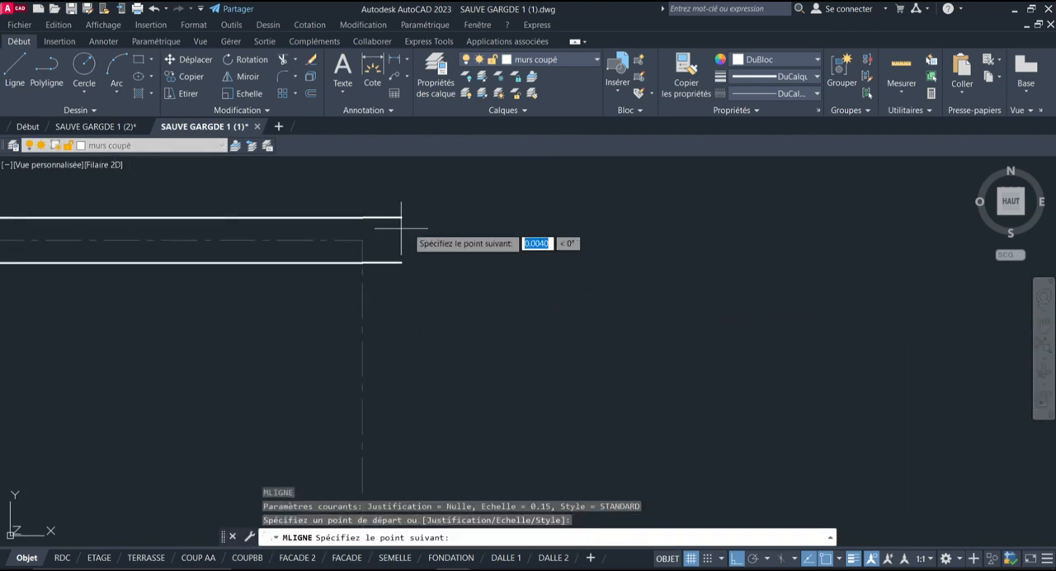
{"action": "scroll", "coordinate": [429, 243], "scroll_direction": "down", "scroll_amount": 5}
{"action": "scroll", "coordinate": [422, 329], "scroll_direction": "up", "scroll_amount": 6}
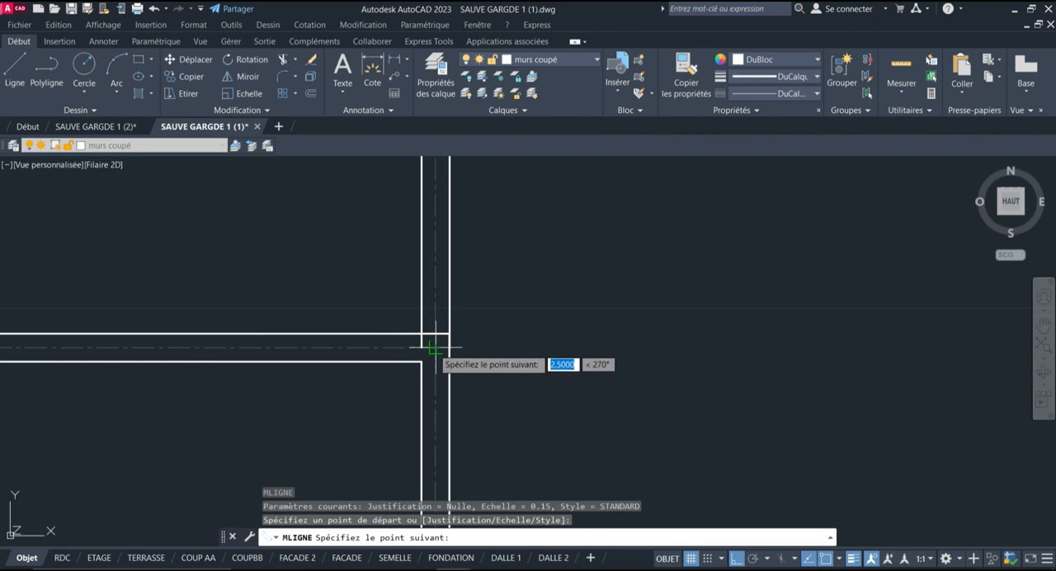
{"action": "left_click", "coordinate": [435, 348]}
{"action": "key", "text": "Return"}
{"action": "scroll", "coordinate": [635, 272], "scroll_direction": "down", "scroll_amount": 8}
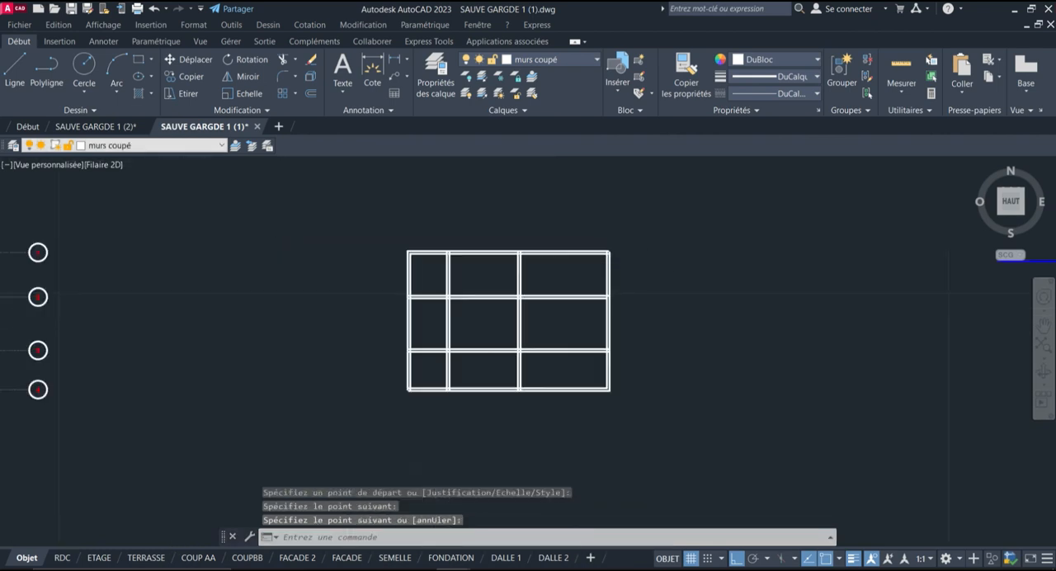
Inspect the wall junctions of the grid and the extent of the upper-right vertical multiline
{"action": "scroll", "coordinate": [577, 386], "scroll_direction": "up", "scroll_amount": 2}
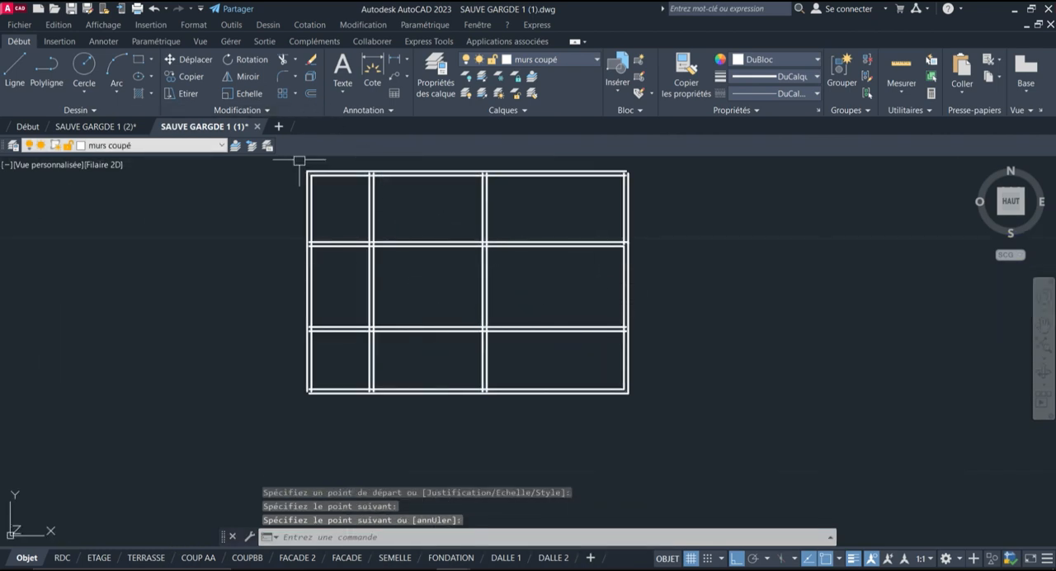
{"action": "scroll", "coordinate": [300, 160], "scroll_direction": "up", "scroll_amount": 4}
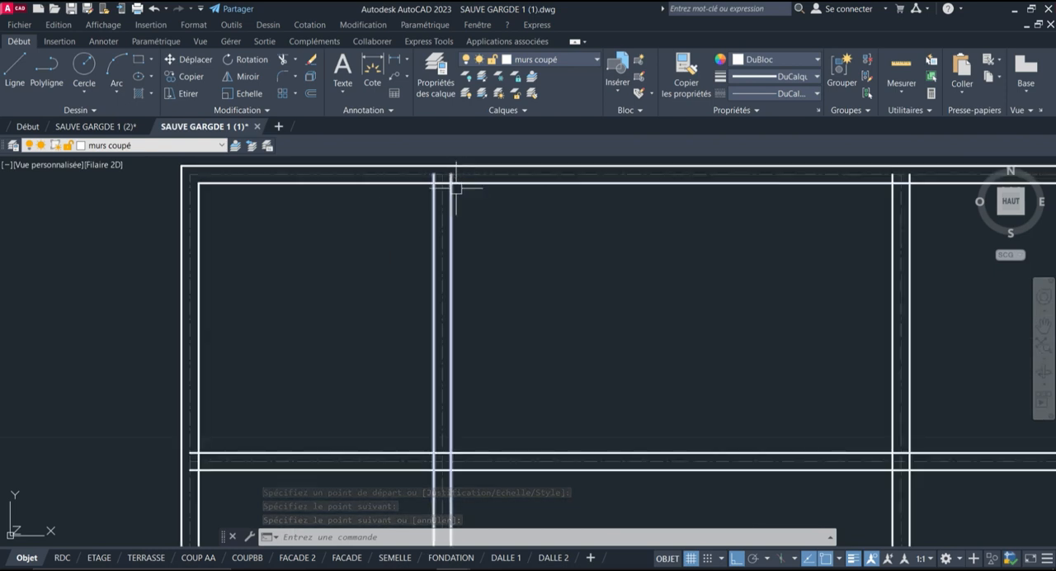
{"action": "scroll", "coordinate": [224, 224], "scroll_direction": "down", "scroll_amount": 3}
{"action": "scroll", "coordinate": [311, 198], "scroll_direction": "down", "scroll_amount": 3}
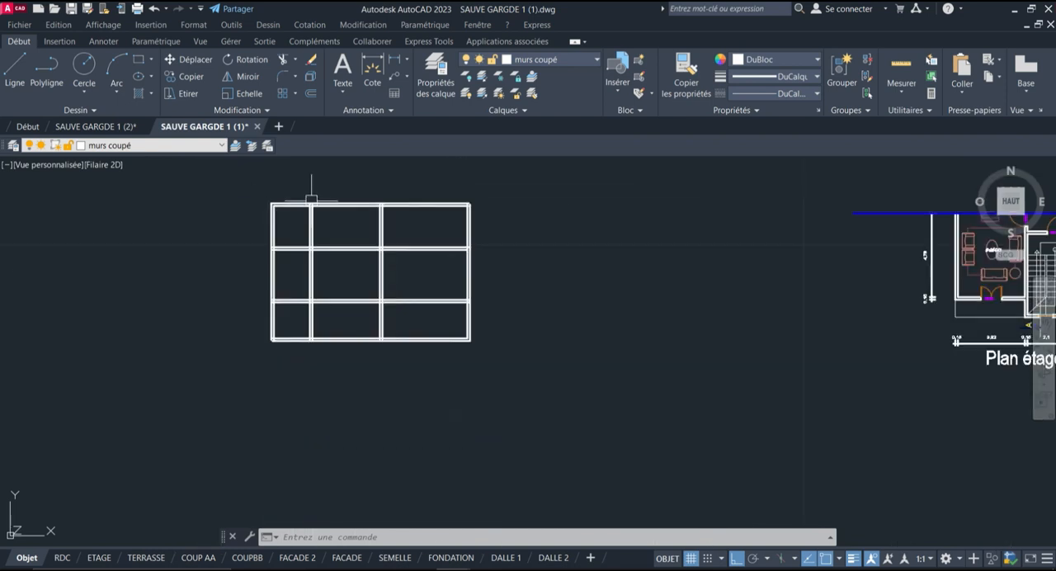
{"action": "scroll", "coordinate": [462, 182], "scroll_direction": "up", "scroll_amount": 8}
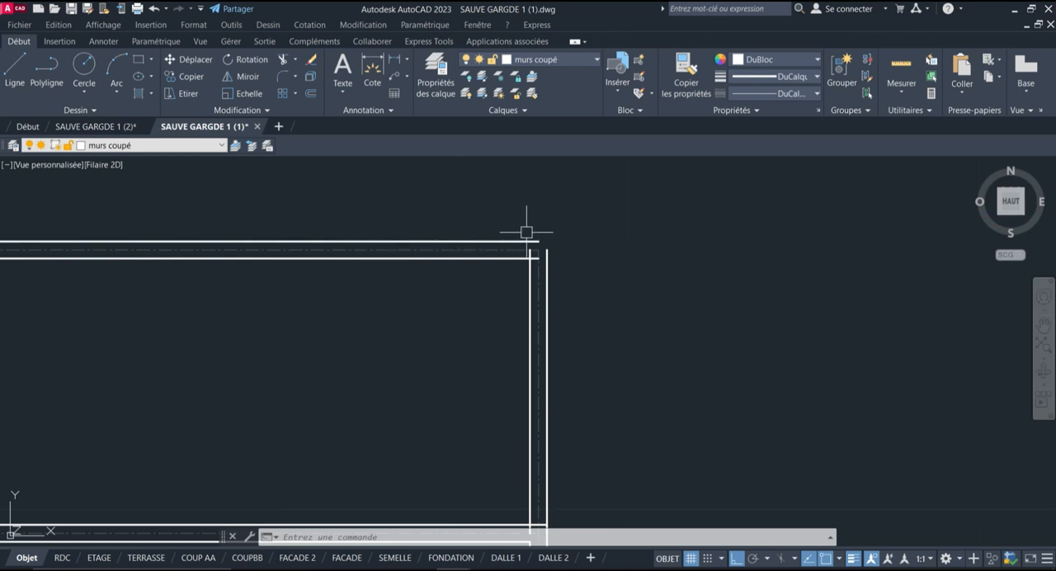
{"action": "left_click", "coordinate": [515, 266]}
{"action": "scroll", "coordinate": [526, 184], "scroll_direction": "down", "scroll_amount": 4}
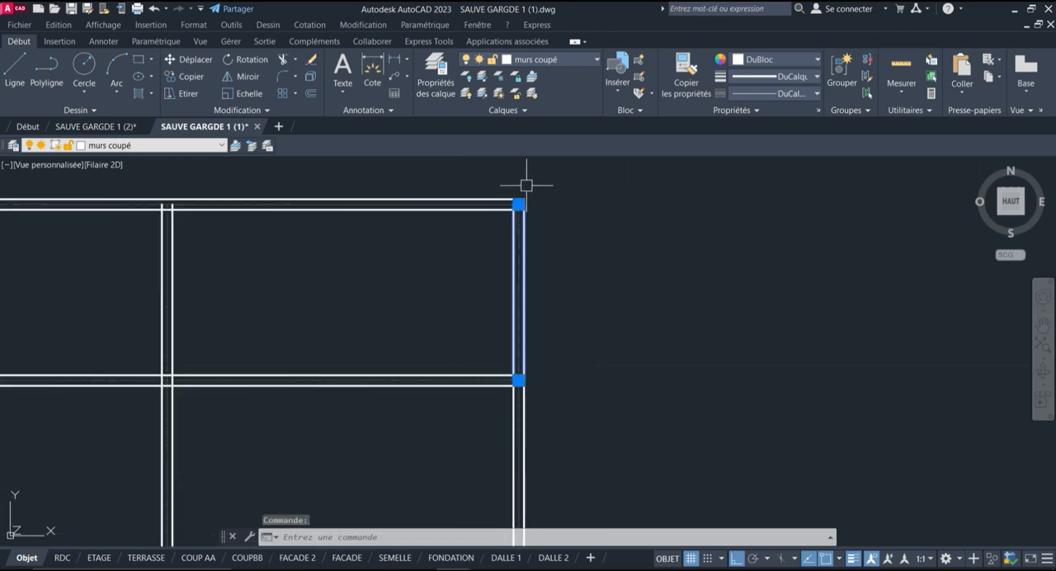
{"action": "scroll", "coordinate": [502, 382], "scroll_direction": "up", "scroll_amount": 6}
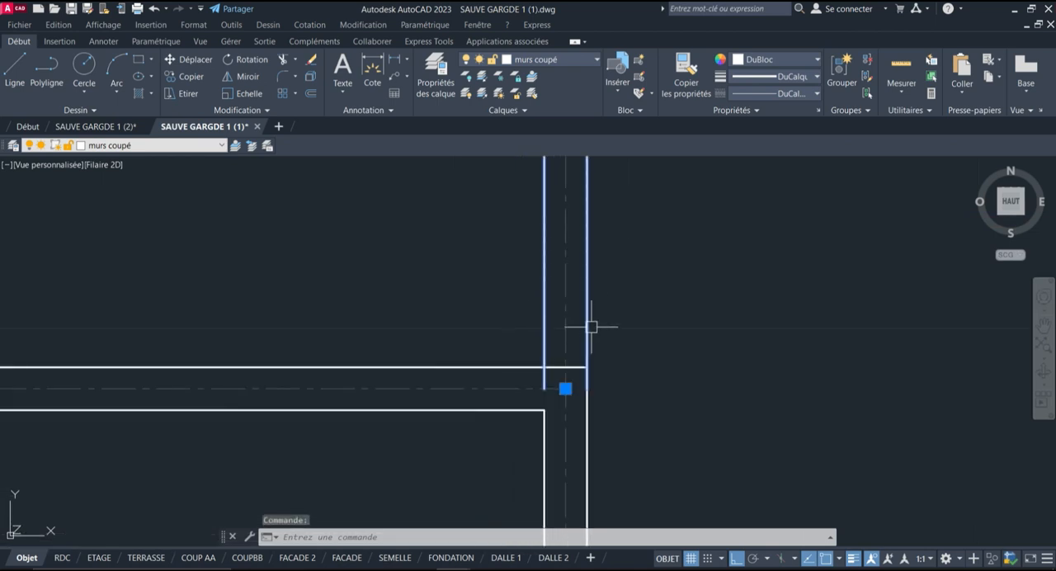
{"action": "key", "text": "Escape"}
{"action": "scroll", "coordinate": [487, 292], "scroll_direction": "down", "scroll_amount": 8}
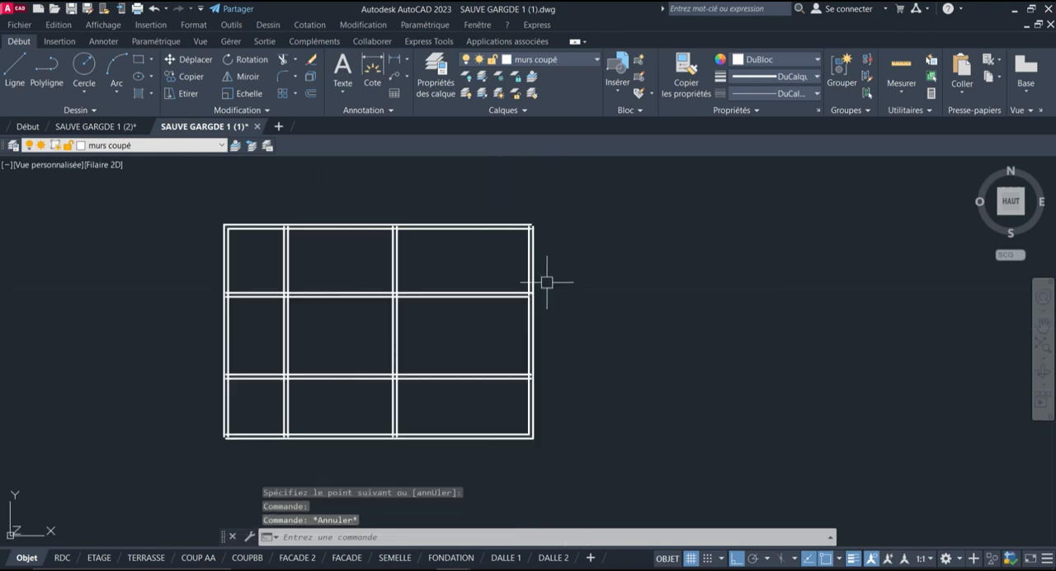
Select the entire wall grid and explode its multilines
{"action": "left_click", "coordinate": [610, 184]}
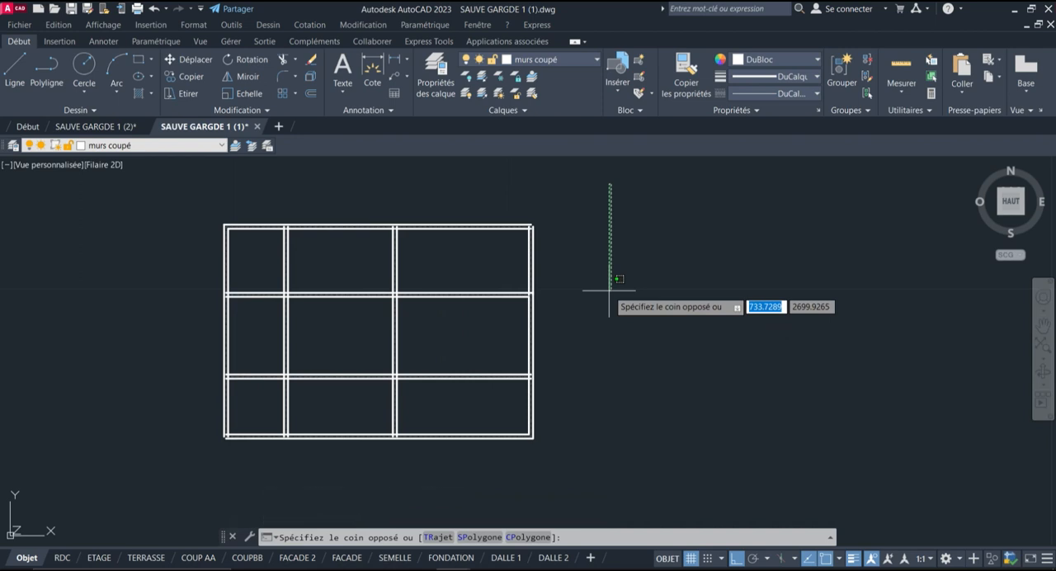
{"action": "left_click", "coordinate": [159, 482]}
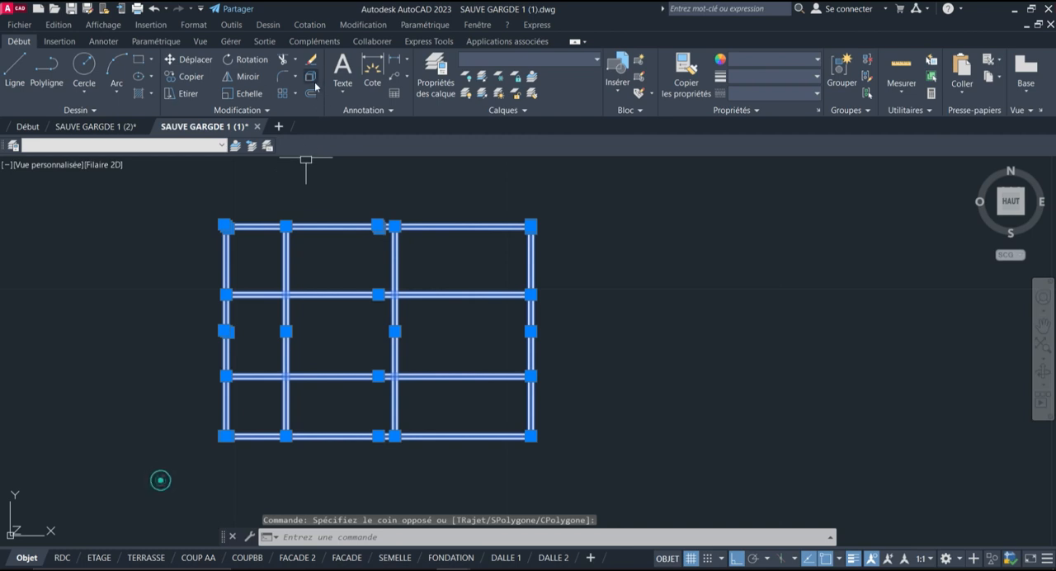
{"action": "left_click", "coordinate": [314, 82]}
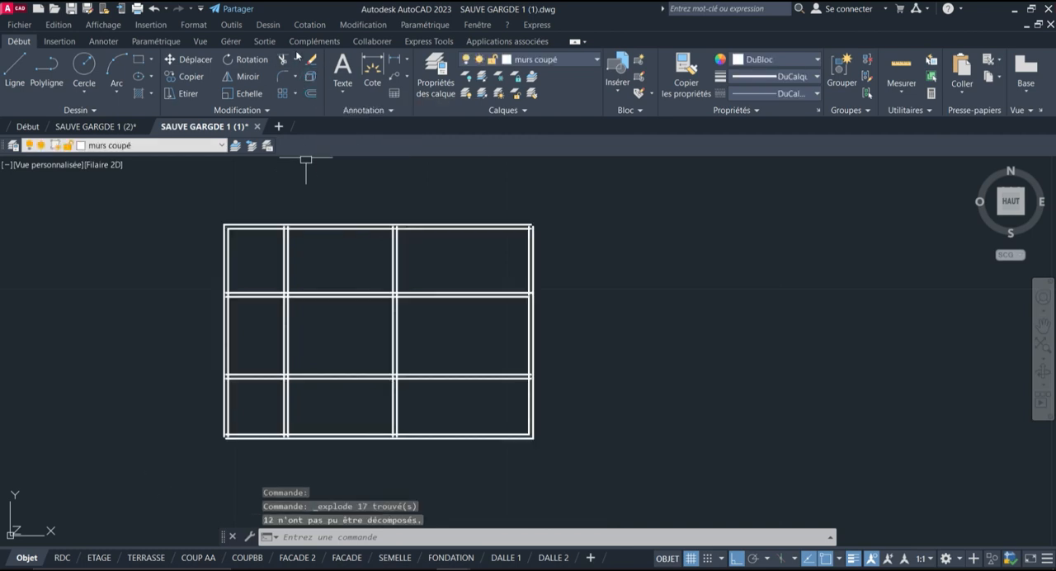
Trim the inner wall lines where the second vertical wall from the left crosses the second horizontal wall from the top
{"action": "left_click", "coordinate": [286, 59]}
{"action": "scroll", "coordinate": [283, 240], "scroll_direction": "up", "scroll_amount": 8}
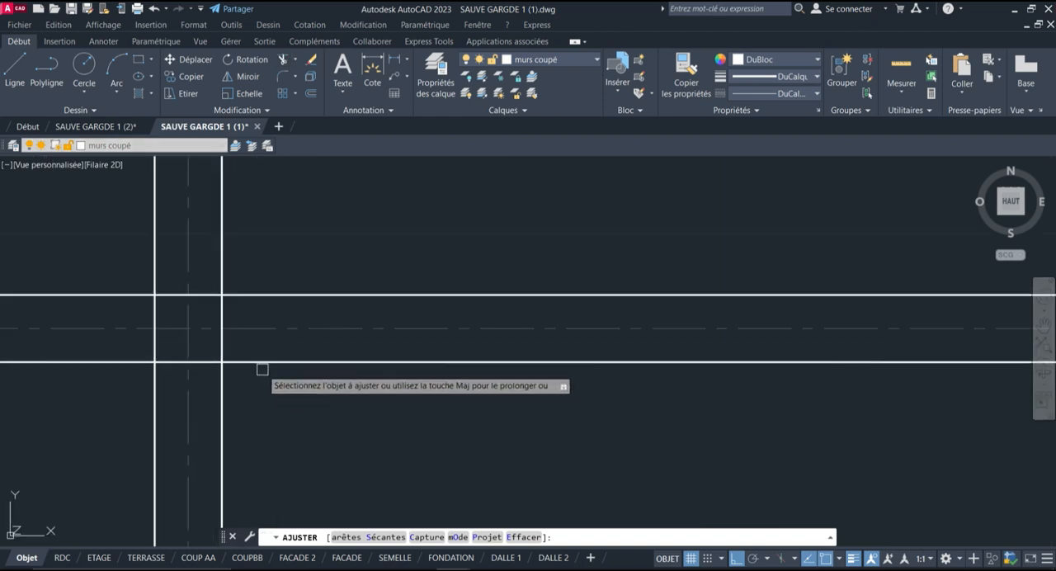
{"action": "left_click_drag", "start_coordinate": [242, 308], "coordinate": [215, 308]}
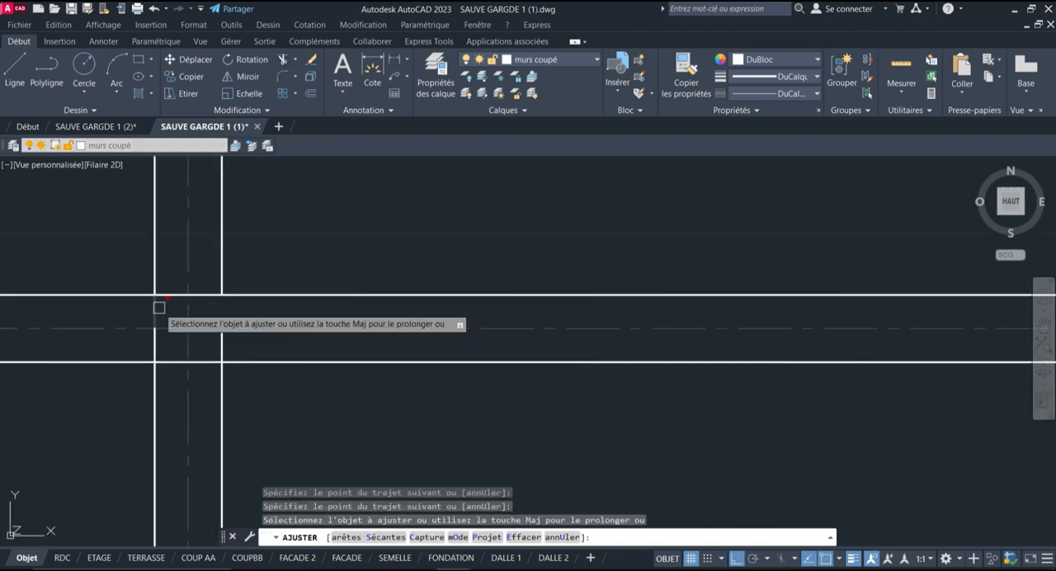
{"action": "left_click", "coordinate": [158, 308]}
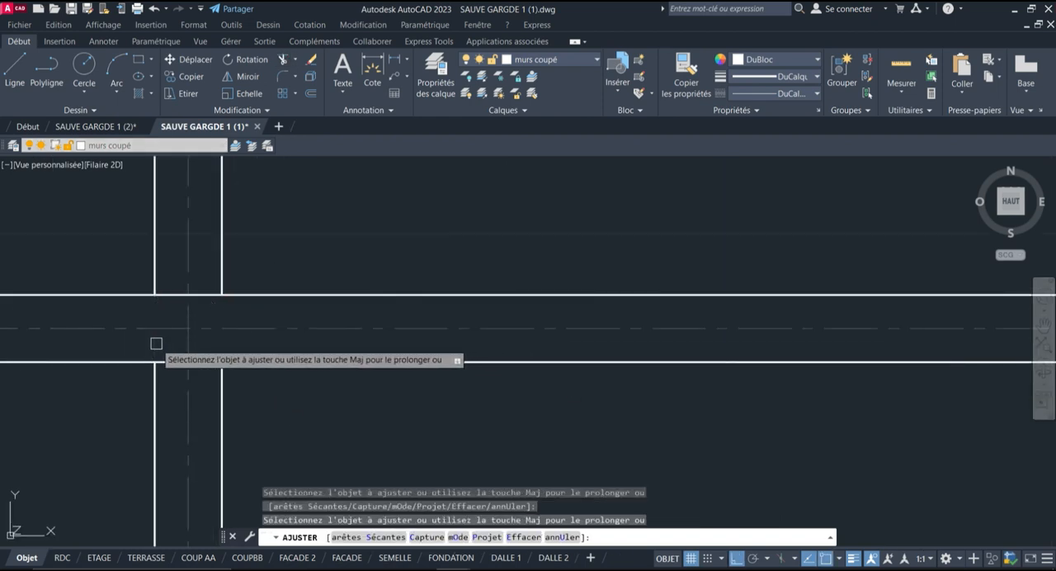
{"action": "left_click", "coordinate": [188, 294]}
{"action": "left_click", "coordinate": [185, 361]}
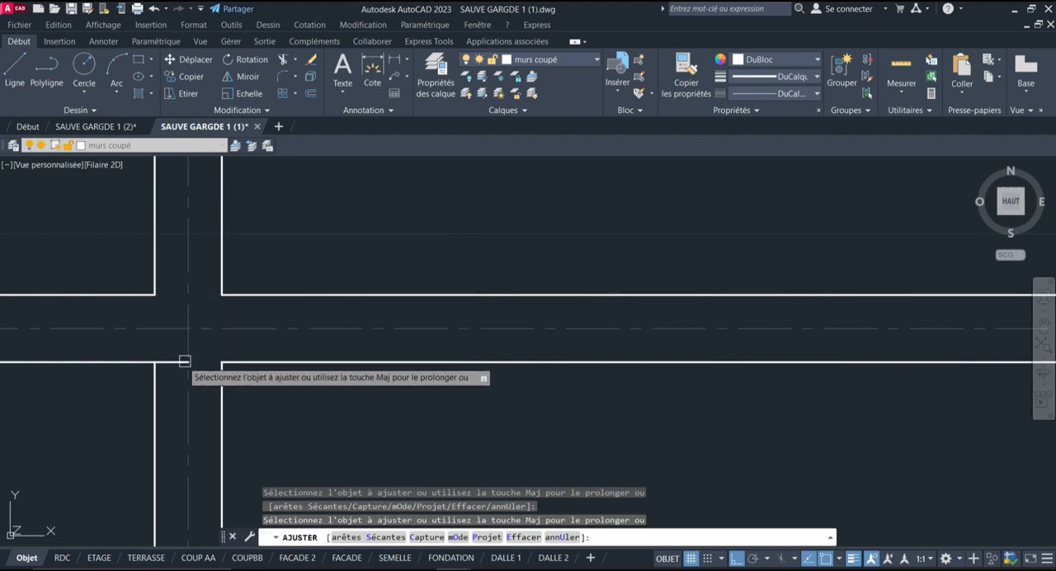
{"action": "left_click", "coordinate": [178, 361]}
{"action": "scroll", "coordinate": [337, 250], "scroll_direction": "down", "scroll_amount": 8}
{"action": "key", "text": "Return"}
{"action": "scroll", "coordinate": [318, 221], "scroll_direction": "down", "scroll_amount": 2}
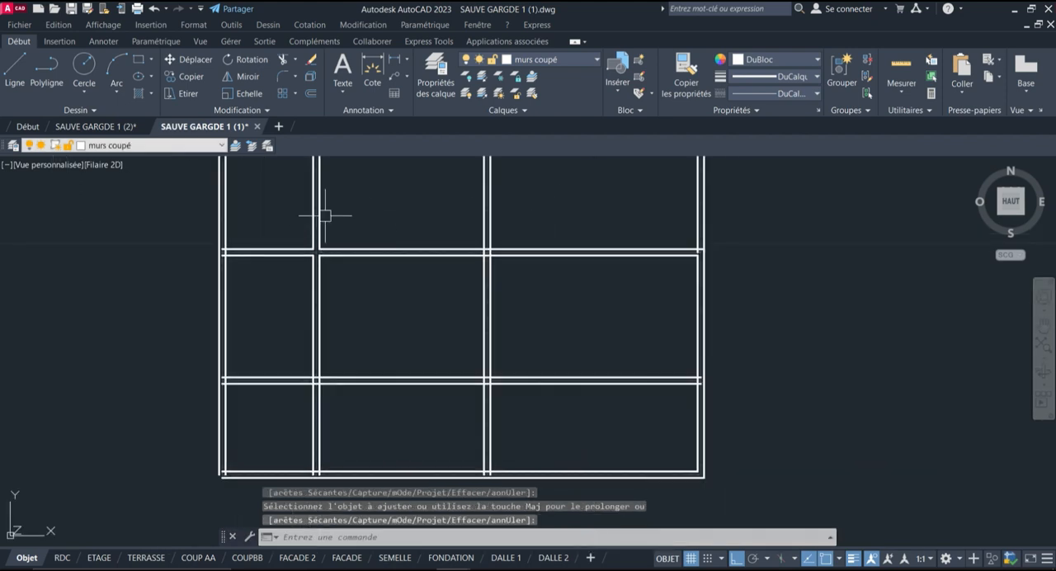
Fillet the second horizontal wall's upper line with the right wall's inner line to form a clean corner
{"action": "scroll", "coordinate": [330, 216], "scroll_direction": "down", "scroll_amount": 3}
{"action": "scroll", "coordinate": [627, 233], "scroll_direction": "up", "scroll_amount": 5}
{"action": "scroll", "coordinate": [437, 247], "scroll_direction": "down", "scroll_amount": 4}
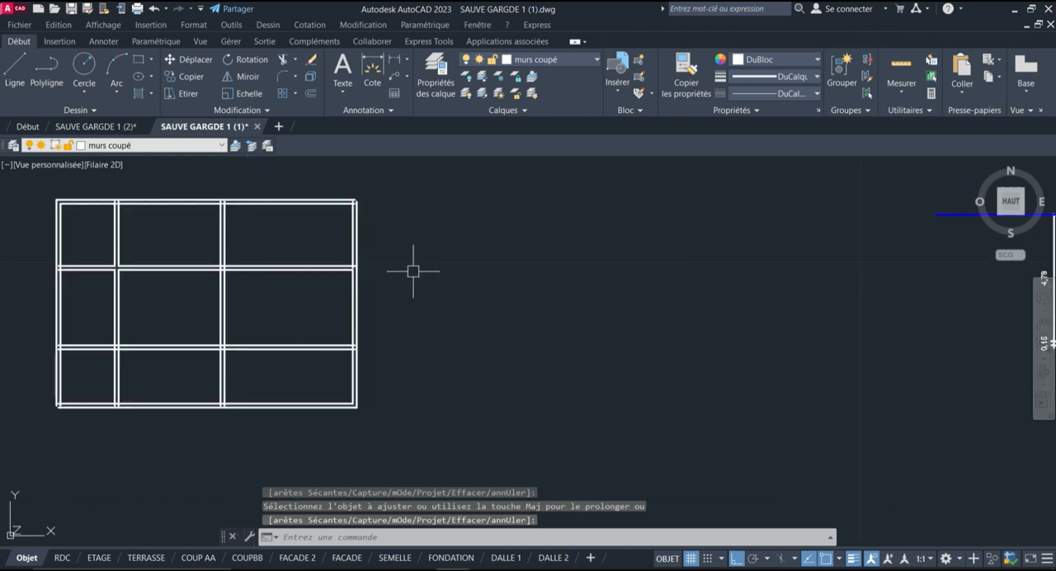
{"action": "scroll", "coordinate": [396, 262], "scroll_direction": "up", "scroll_amount": 7}
{"action": "scroll", "coordinate": [420, 250], "scroll_direction": "down", "scroll_amount": 3}
{"action": "scroll", "coordinate": [389, 300], "scroll_direction": "up", "scroll_amount": 3}
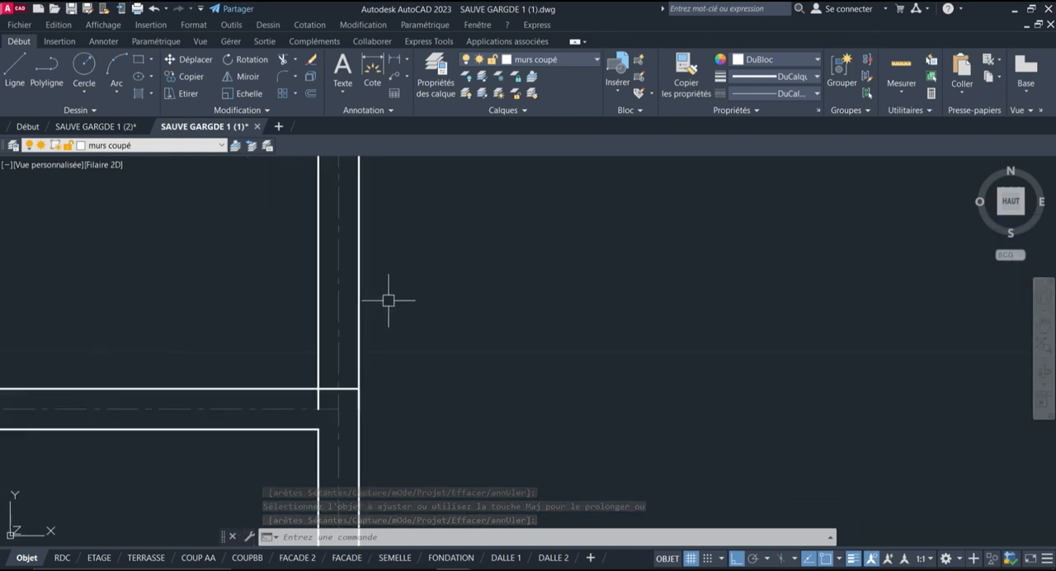
{"action": "left_click", "coordinate": [283, 77]}
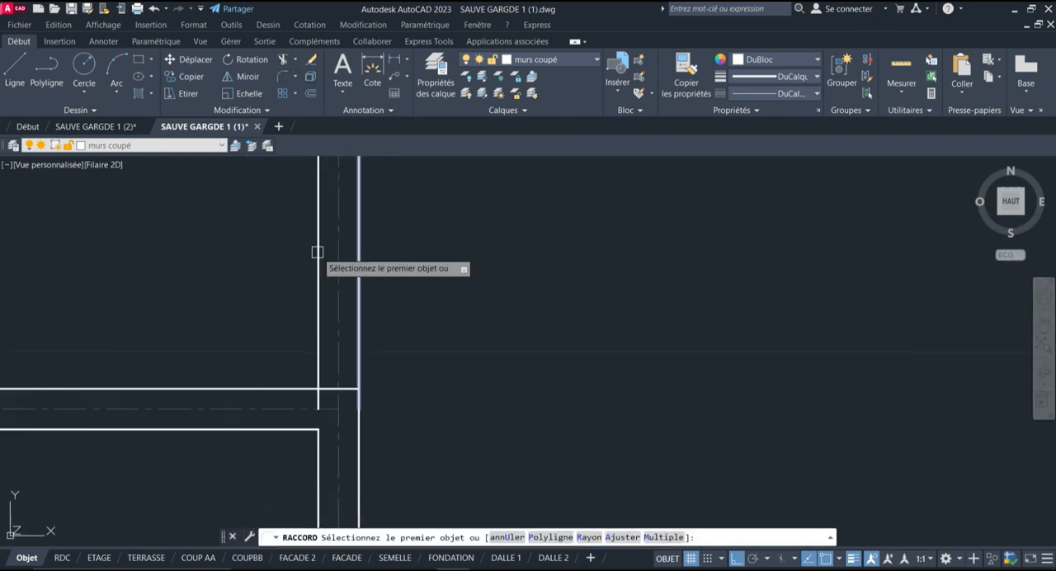
{"action": "left_click", "coordinate": [293, 388]}
{"action": "left_click", "coordinate": [321, 355]}
{"action": "scroll", "coordinate": [425, 267], "scroll_direction": "down", "scroll_amount": 6}
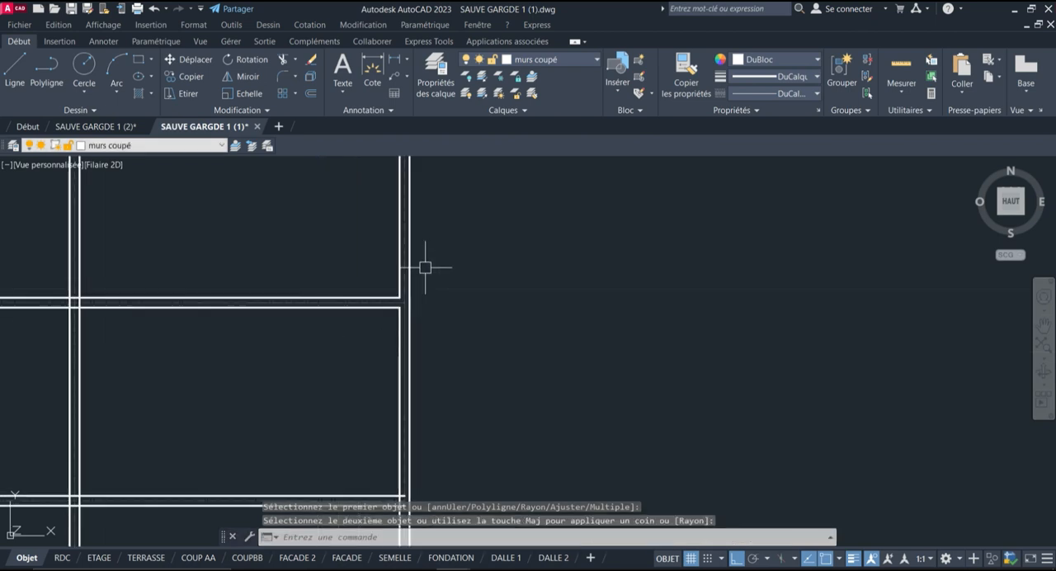
{"action": "scroll", "coordinate": [425, 267], "scroll_direction": "down", "scroll_amount": 5}
{"action": "scroll", "coordinate": [431, 366], "scroll_direction": "up", "scroll_amount": 6}
{"action": "scroll", "coordinate": [381, 358], "scroll_direction": "down", "scroll_amount": 7}
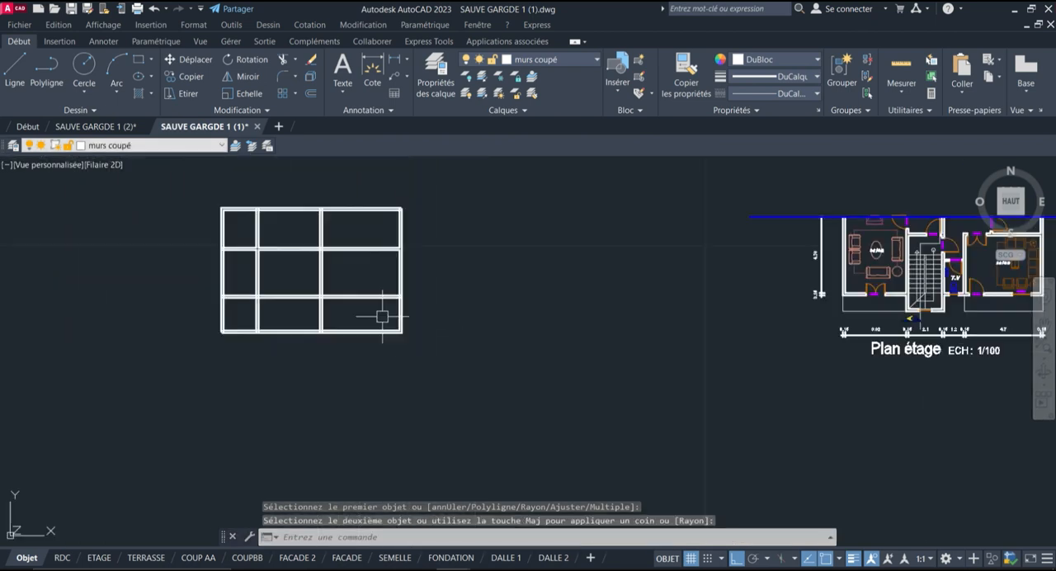
Offset the left and lower edges of the thin outline below the left salon on Plan étage inward by 0.1
{"action": "scroll", "coordinate": [802, 219], "scroll_direction": "up", "scroll_amount": 2}
{"action": "middle_click_drag", "start_coordinate": [799, 247], "coordinate": [274, 242]}
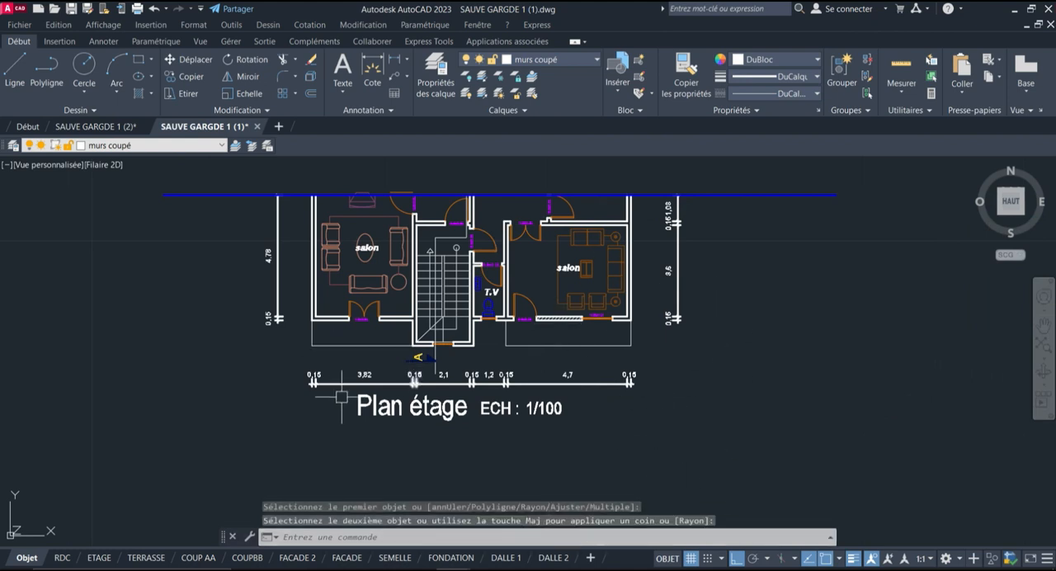
{"action": "scroll", "coordinate": [361, 321], "scroll_direction": "up", "scroll_amount": 4}
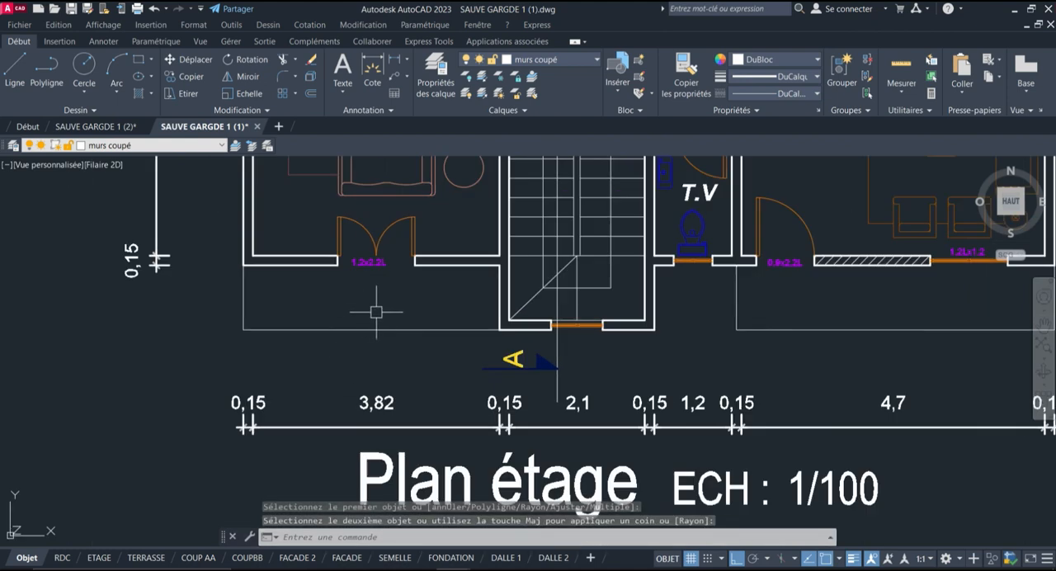
{"action": "scroll", "coordinate": [393, 310], "scroll_direction": "down", "scroll_amount": 4}
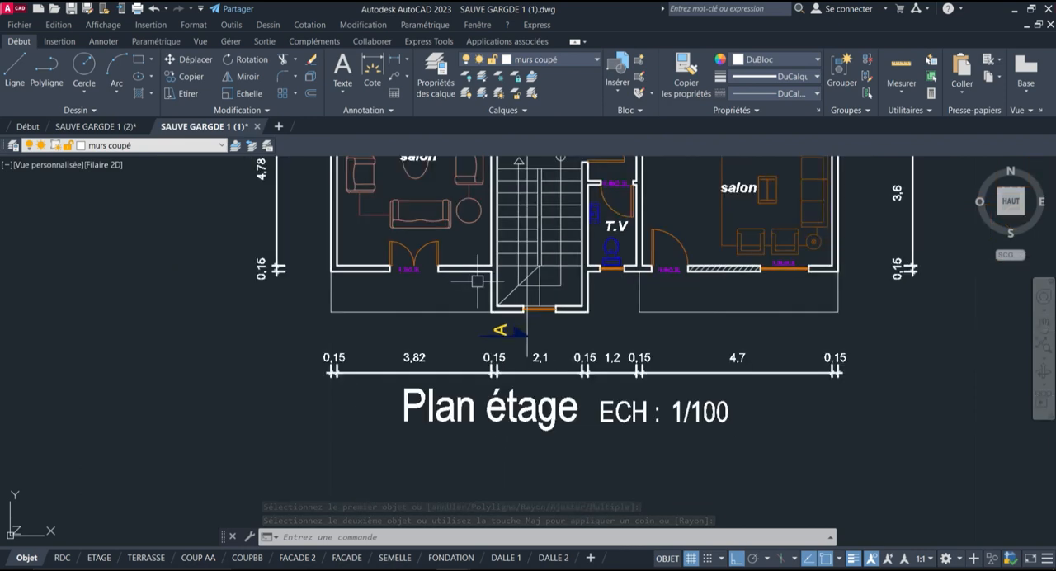
{"action": "scroll", "coordinate": [456, 319], "scroll_direction": "up", "scroll_amount": 2}
{"action": "scroll", "coordinate": [456, 319], "scroll_direction": "up", "scroll_amount": 2}
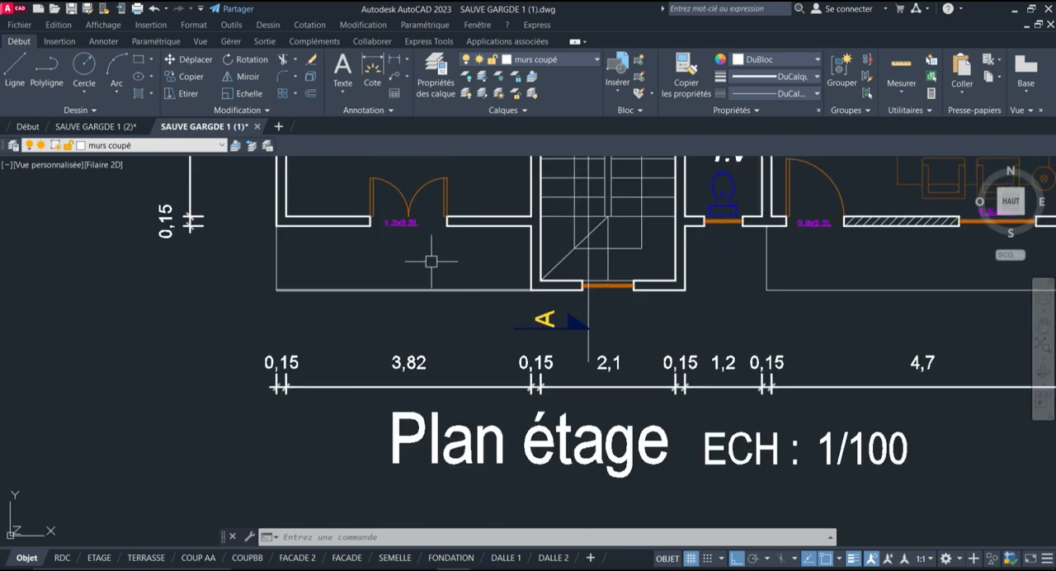
{"action": "scroll", "coordinate": [329, 240], "scroll_direction": "up", "scroll_amount": 4}
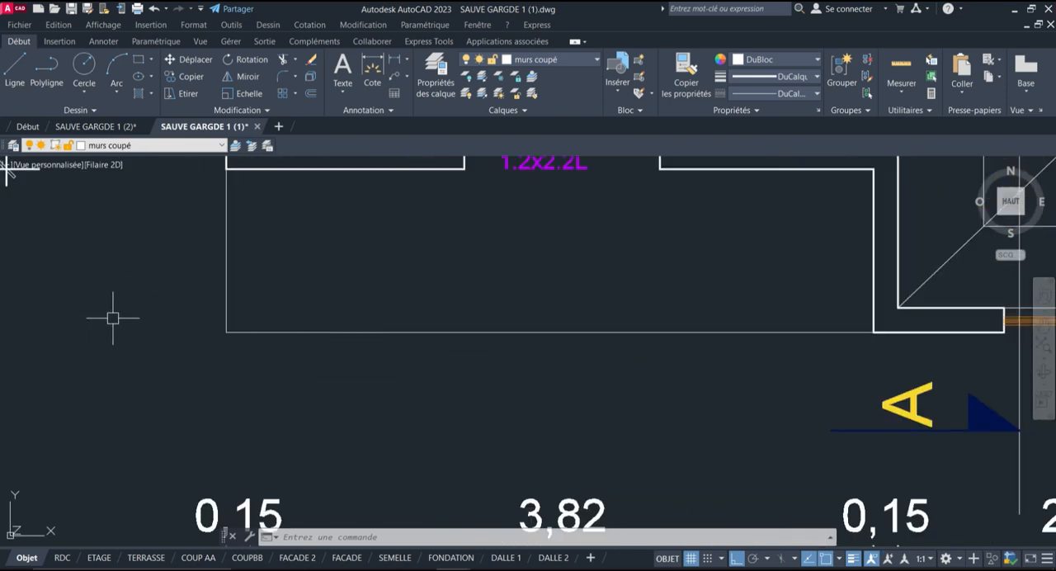
{"action": "scroll", "coordinate": [113, 317], "scroll_direction": "down", "scroll_amount": 4}
{"action": "scroll", "coordinate": [214, 293], "scroll_direction": "up", "scroll_amount": 4}
{"action": "left_click", "coordinate": [312, 93]}
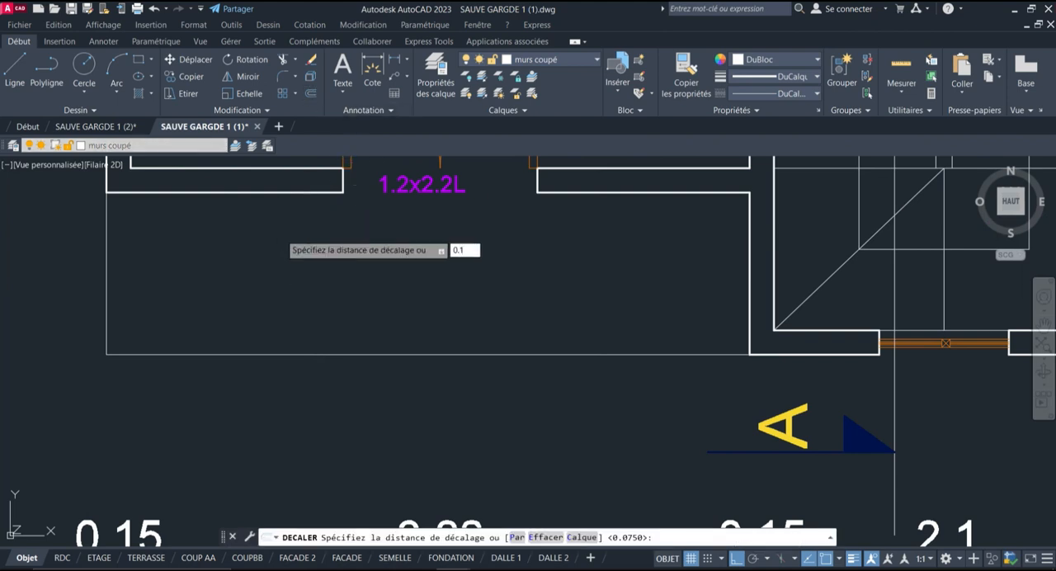
{"action": "key", "text": "Return"}
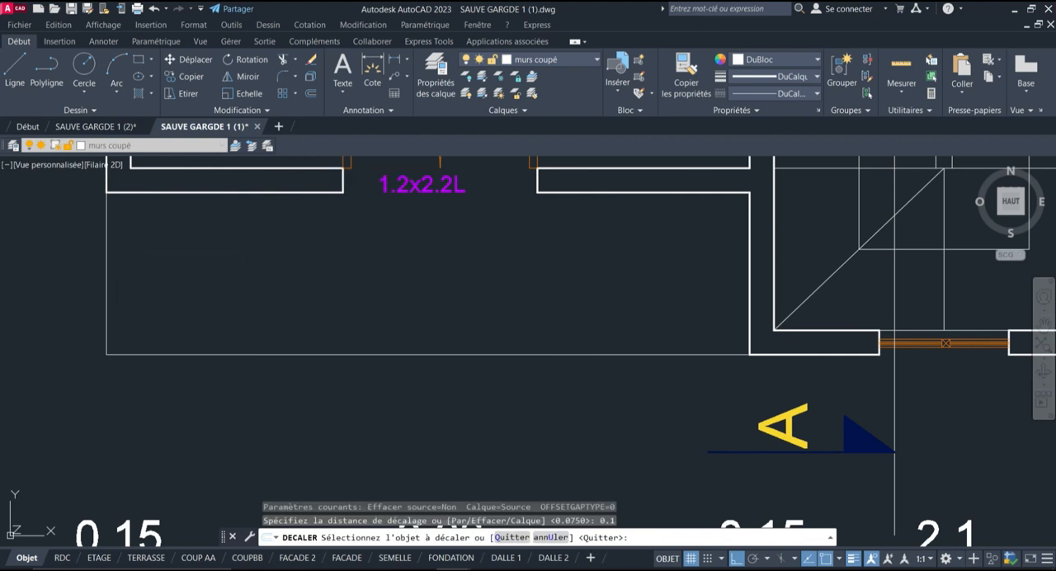
{"action": "left_click", "coordinate": [107, 277]}
{"action": "left_click", "coordinate": [217, 273]}
{"action": "left_click", "coordinate": [179, 353]}
{"action": "left_click", "coordinate": [207, 289]}
{"action": "scroll", "coordinate": [3, 385], "scroll_direction": "down", "scroll_amount": 4}
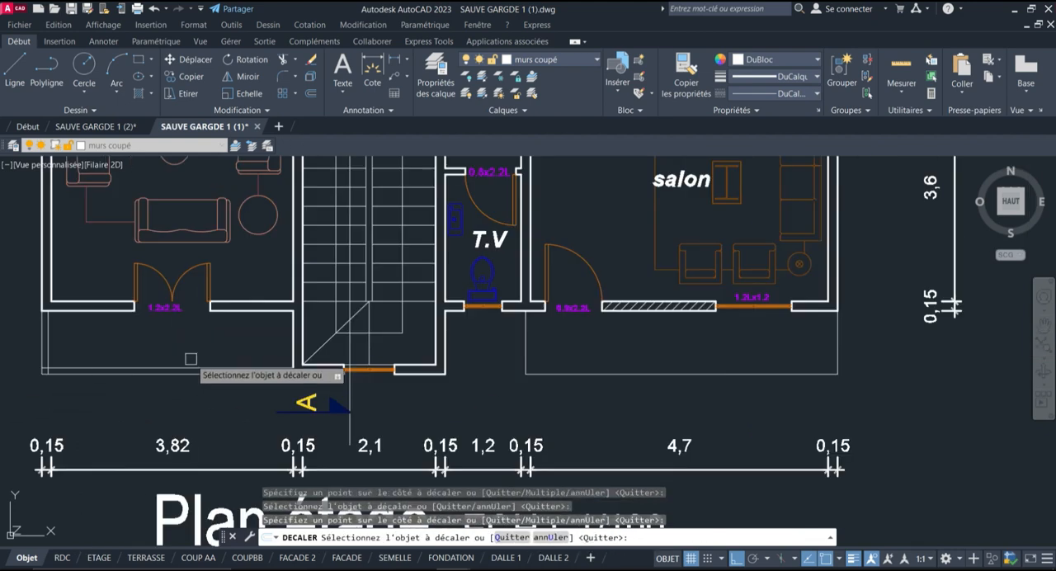
Offset the left and right edges of the thin outline below the right salon inward by 0.1
{"action": "scroll", "coordinate": [805, 437], "scroll_direction": "up", "scroll_amount": 2}
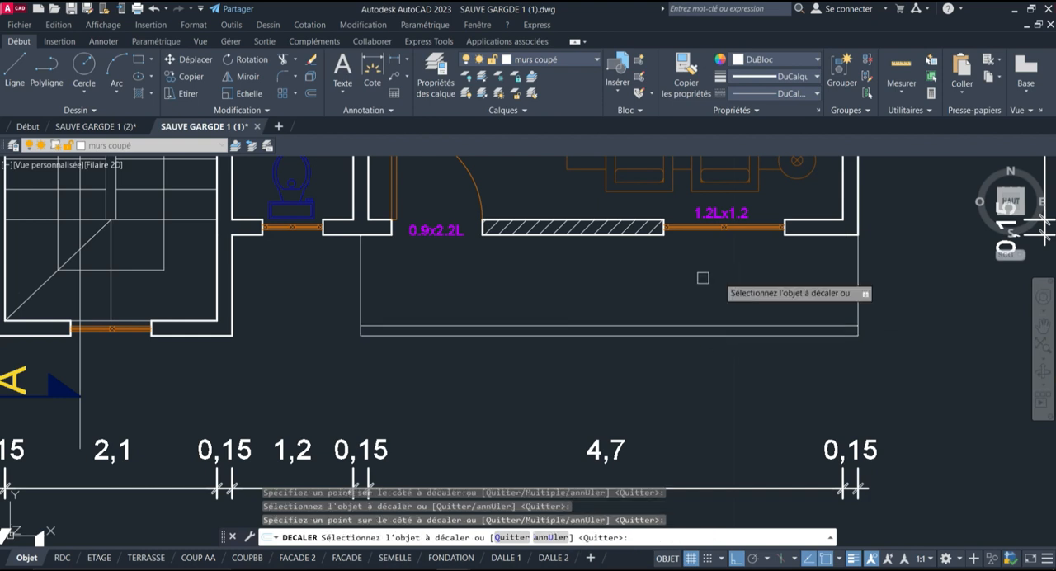
{"action": "left_click", "coordinate": [361, 297]}
{"action": "left_click", "coordinate": [383, 296]}
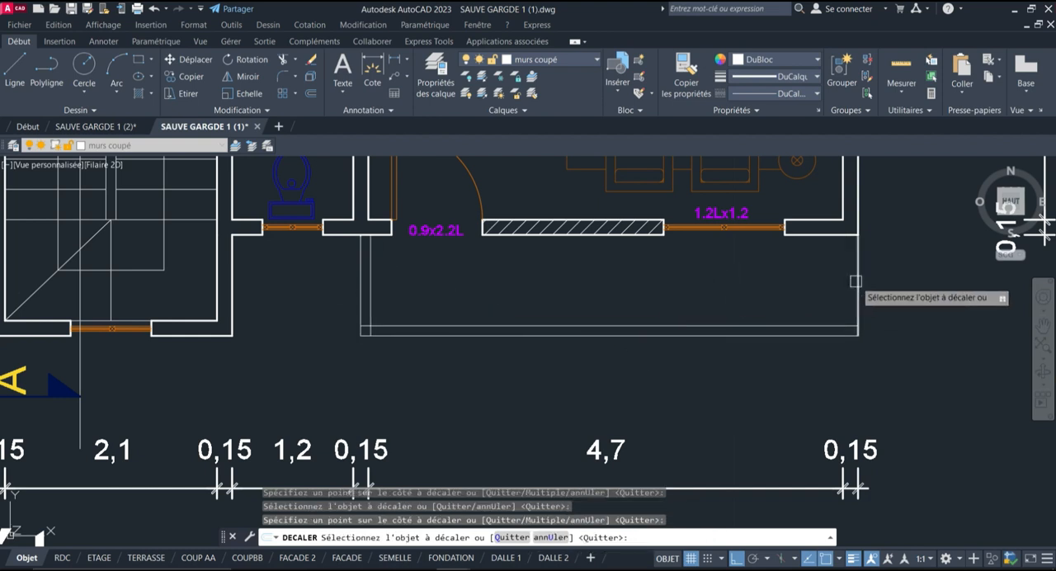
{"action": "left_click", "coordinate": [855, 282]}
{"action": "left_click", "coordinate": [834, 298]}
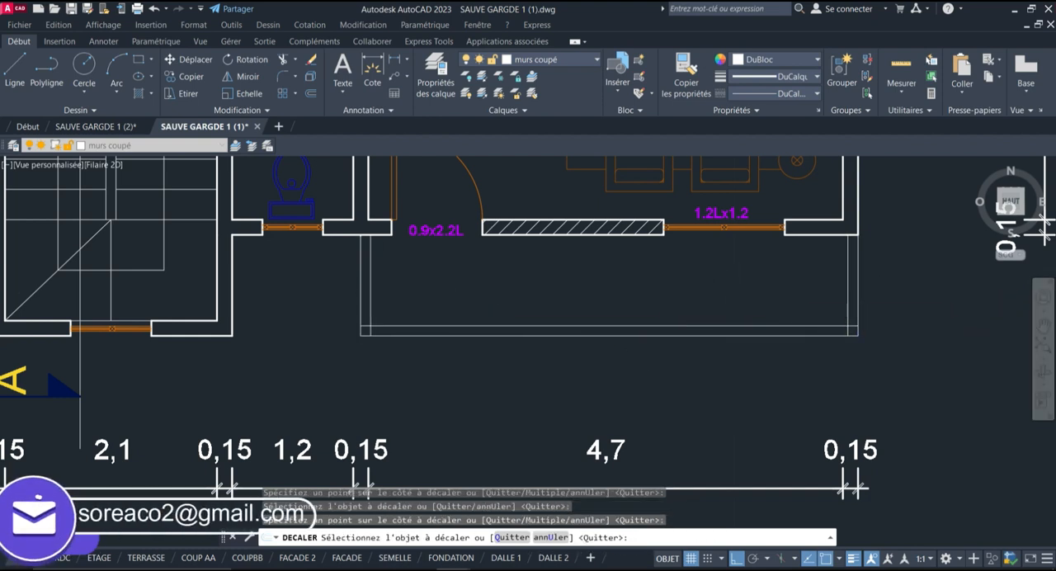
{"action": "key", "text": "Return"}
Fillet the two inner offset lines into a sharp lower-left corner on the outline below the left salon
{"action": "scroll", "coordinate": [854, 297], "scroll_direction": "down", "scroll_amount": 2}
{"action": "scroll", "coordinate": [13, 239], "scroll_direction": "up", "scroll_amount": 4}
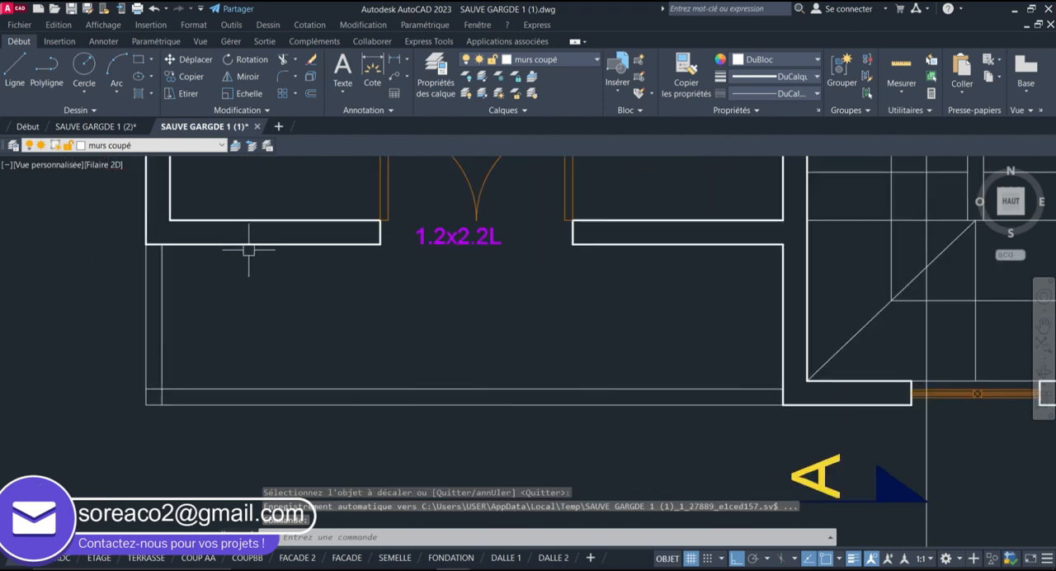
{"action": "left_click", "coordinate": [284, 77]}
{"action": "scroll", "coordinate": [169, 373], "scroll_direction": "up", "scroll_amount": 3}
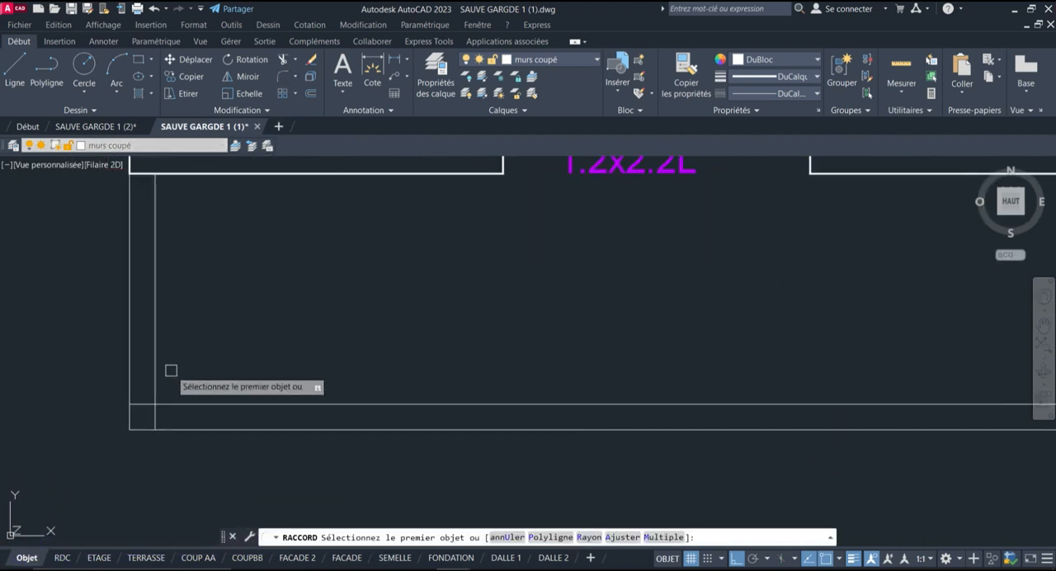
{"action": "left_click", "coordinate": [170, 401]}
{"action": "left_click", "coordinate": [159, 375]}
{"action": "scroll", "coordinate": [229, 348], "scroll_direction": "down", "scroll_amount": 3}
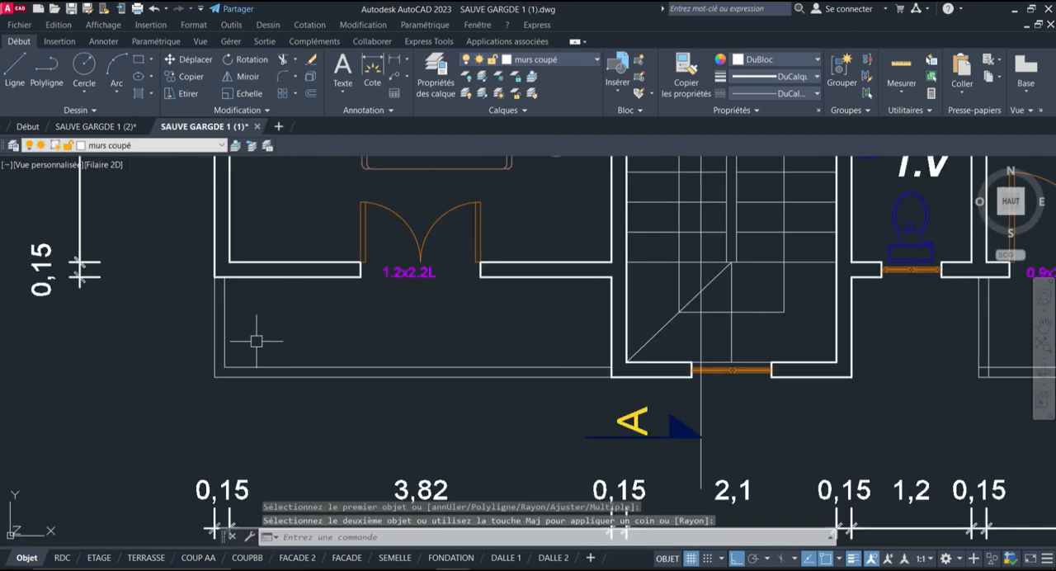
Draw a three-point arc across the inner lower-left corner of the left outline, from its vertical line to its horizontal line
{"action": "scroll", "coordinate": [200, 306], "scroll_direction": "up", "scroll_amount": 2}
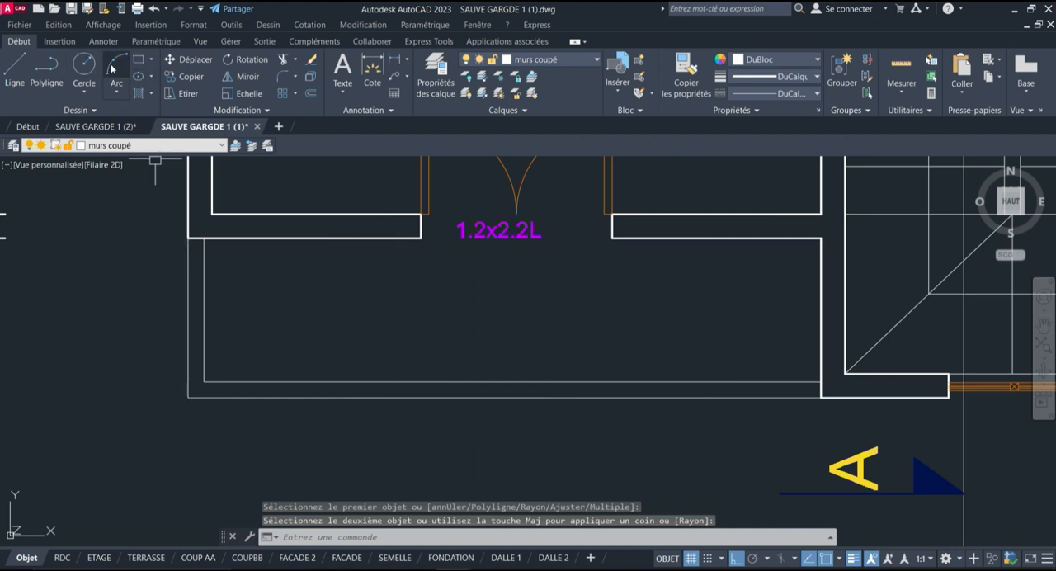
{"action": "left_click", "coordinate": [113, 69]}
{"action": "scroll", "coordinate": [205, 376], "scroll_direction": "up", "scroll_amount": 2}
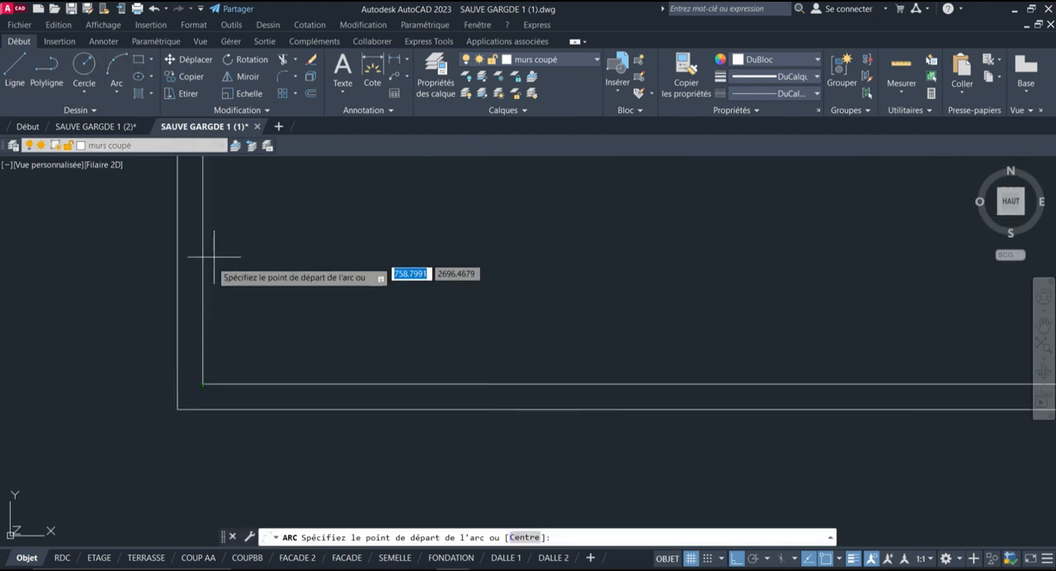
{"action": "left_click", "coordinate": [204, 286]}
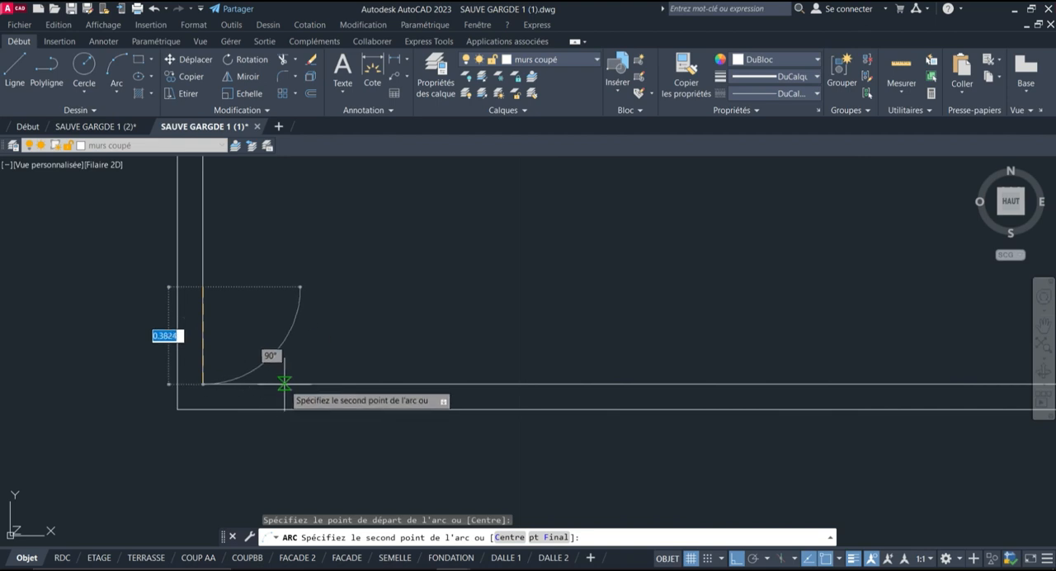
{"action": "left_click", "coordinate": [293, 383]}
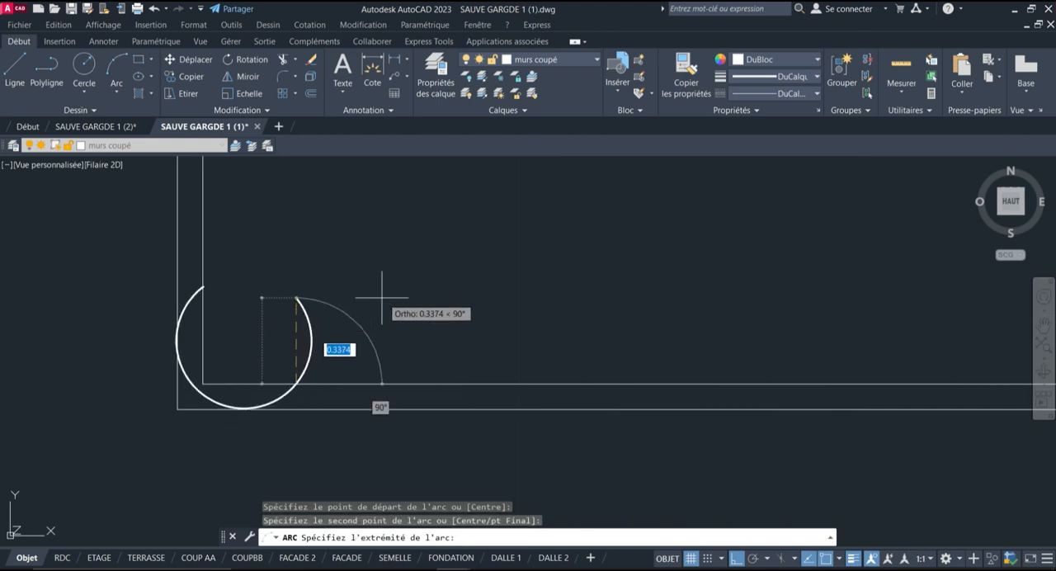
{"action": "left_click", "coordinate": [432, 292]}
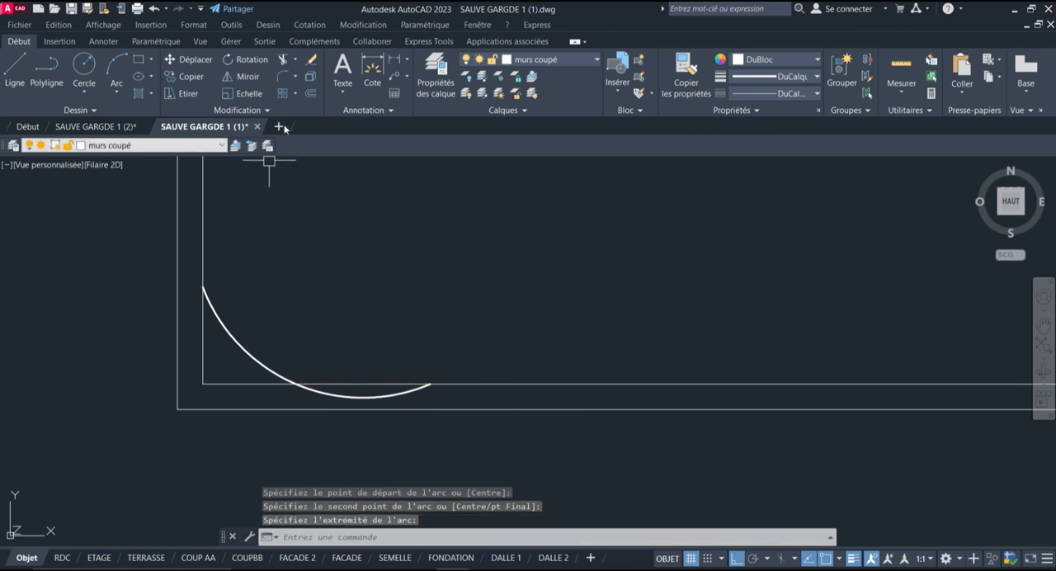
Trim the part of the arc that extends below the inner horizontal line
{"action": "left_click", "coordinate": [282, 59]}
{"action": "scroll", "coordinate": [376, 354], "scroll_direction": "up", "scroll_amount": 2}
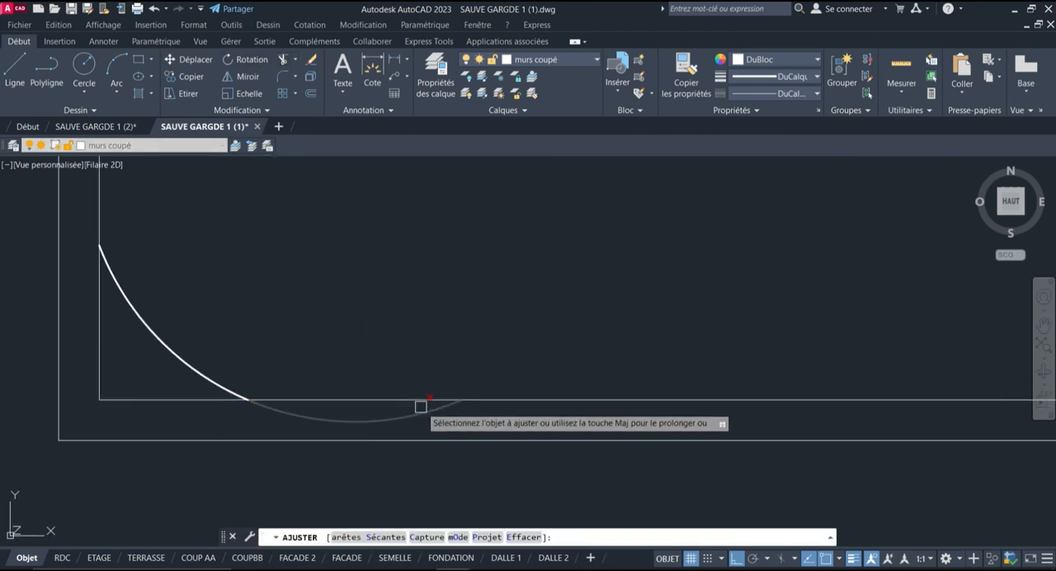
{"action": "left_click", "coordinate": [413, 409]}
{"action": "scroll", "coordinate": [346, 280], "scroll_direction": "down", "scroll_amount": 2}
{"action": "key", "text": "Return"}
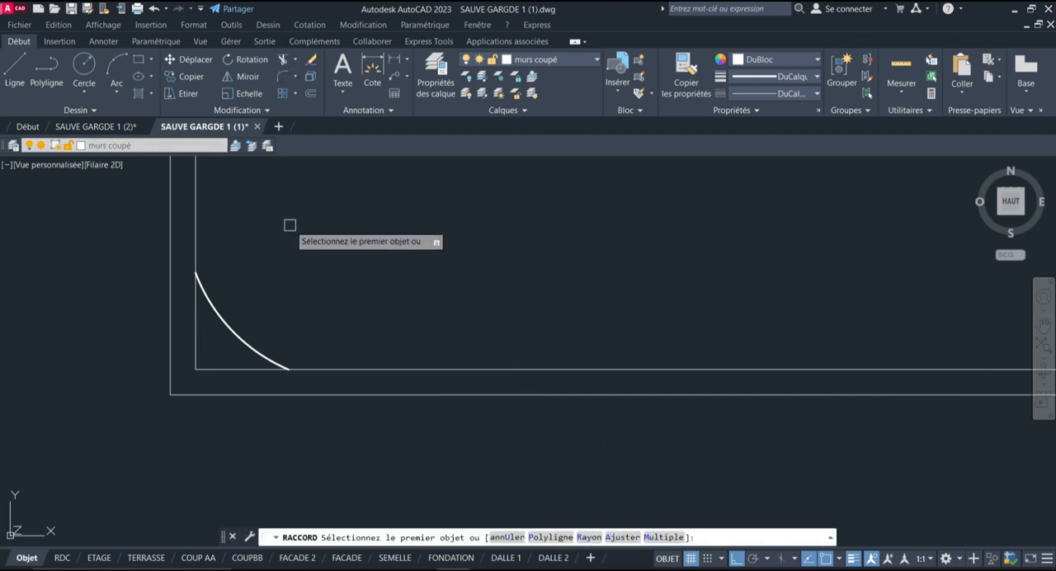
Offset the corner arc by 0.1 toward the outside of the outline
{"action": "left_click", "coordinate": [310, 93]}
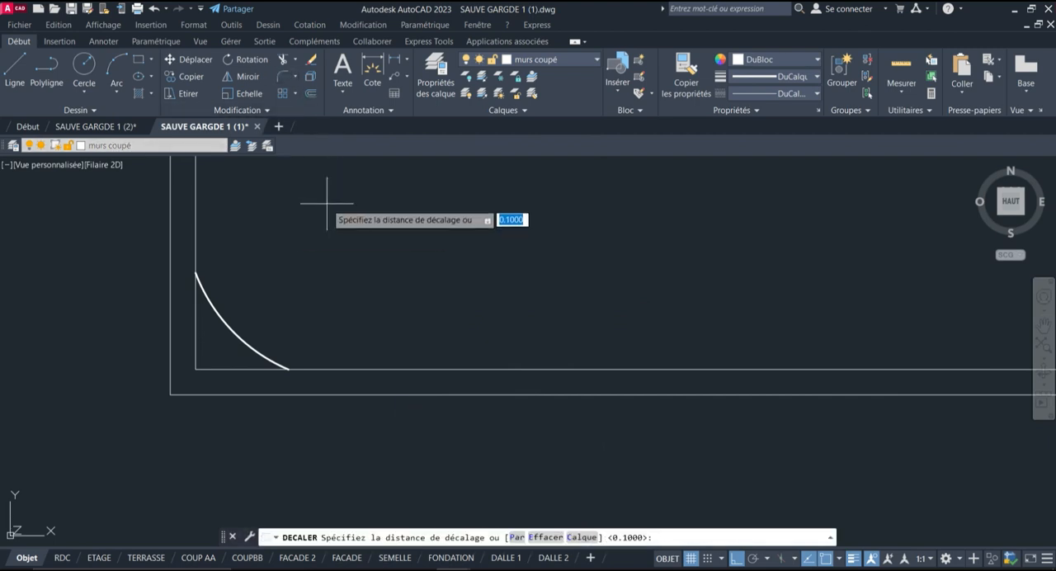
{"action": "key", "text": "Return"}
{"action": "left_click", "coordinate": [226, 323]}
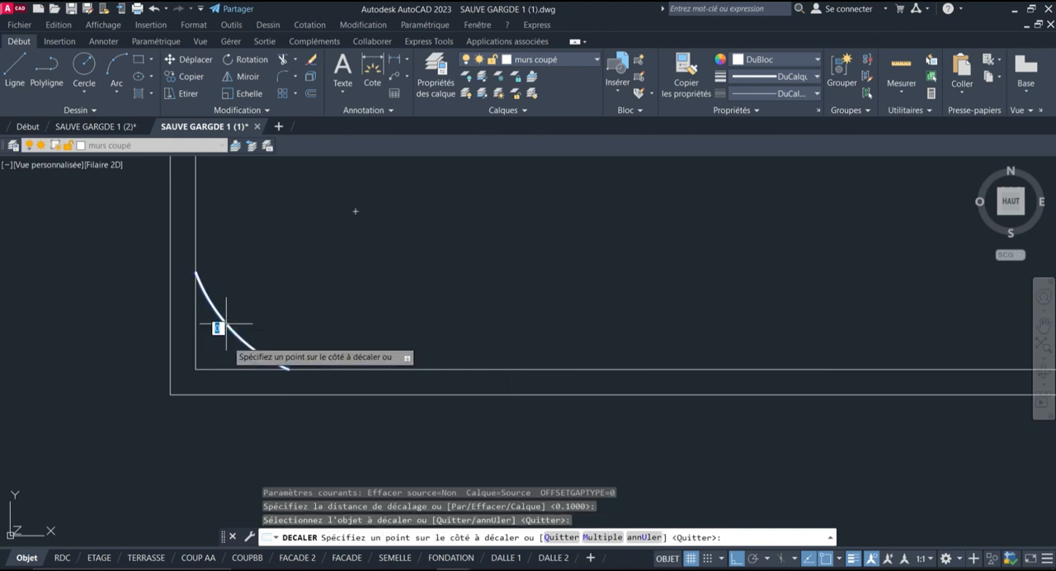
{"action": "left_click", "coordinate": [186, 422]}
{"action": "key", "text": "Return"}
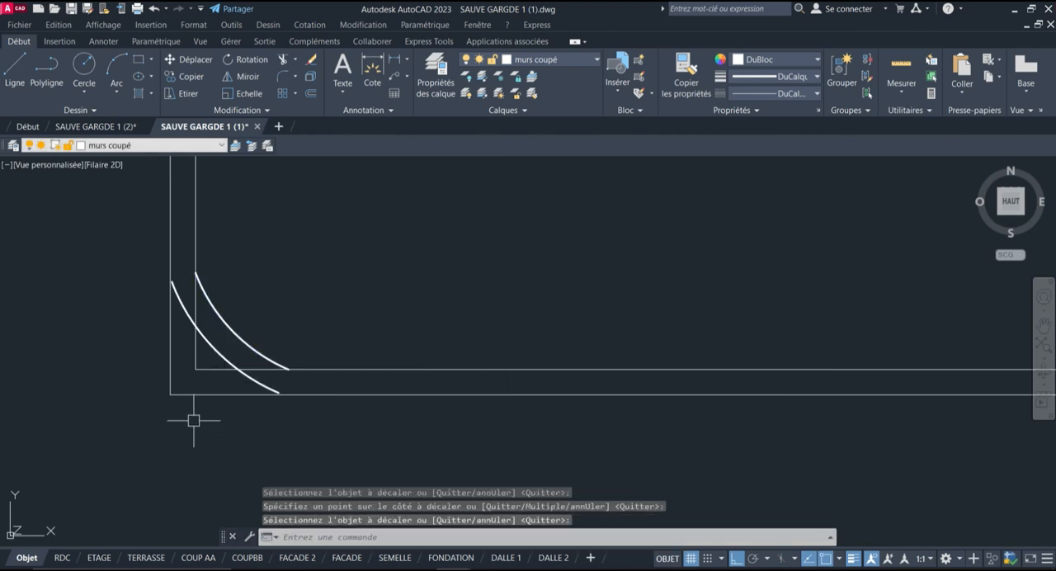
Fillet the inner and outer arcs with their matching vertical lines on the outline's left side
{"action": "left_click", "coordinate": [285, 77]}
{"action": "left_click", "coordinate": [216, 289]}
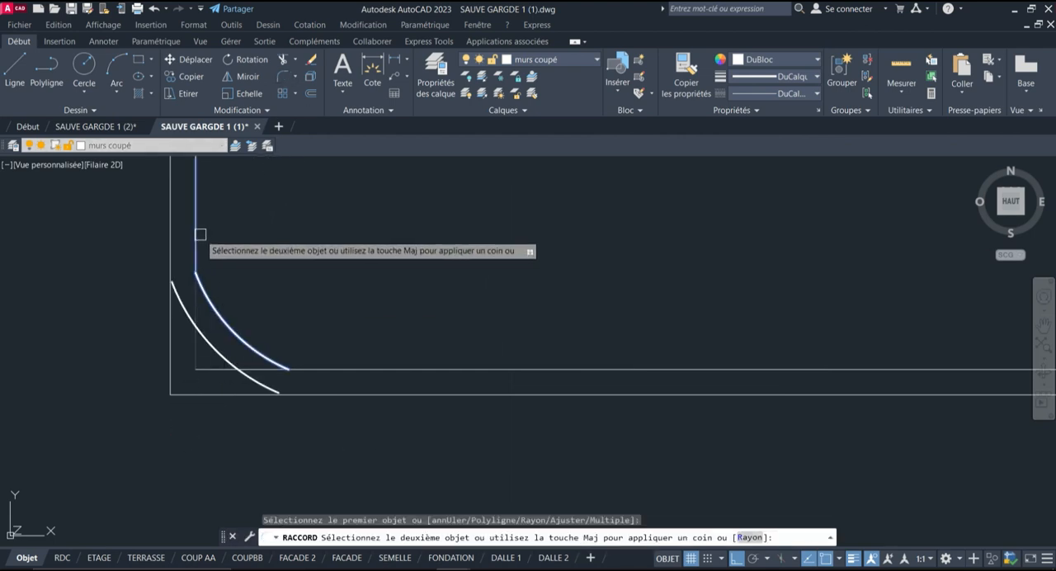
{"action": "key", "text": "Return"}
{"action": "left_click", "coordinate": [190, 318]}
{"action": "left_click", "coordinate": [170, 241]}
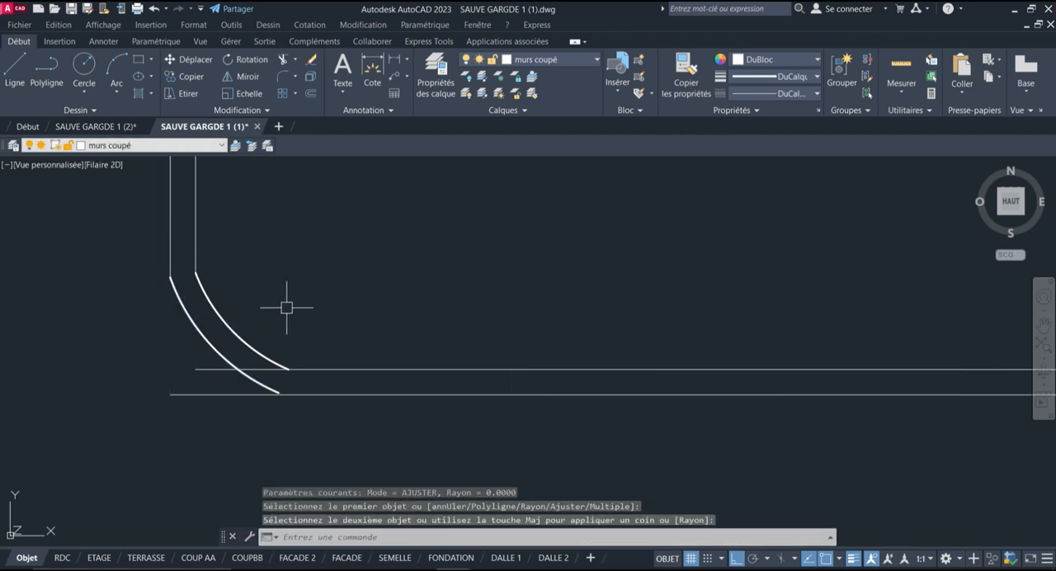
Fillet the inner and outer arcs with their matching horizontal lines along the outline's lower edge
{"action": "key", "text": "Return"}
{"action": "left_click", "coordinate": [257, 337]}
{"action": "left_click", "coordinate": [318, 364]}
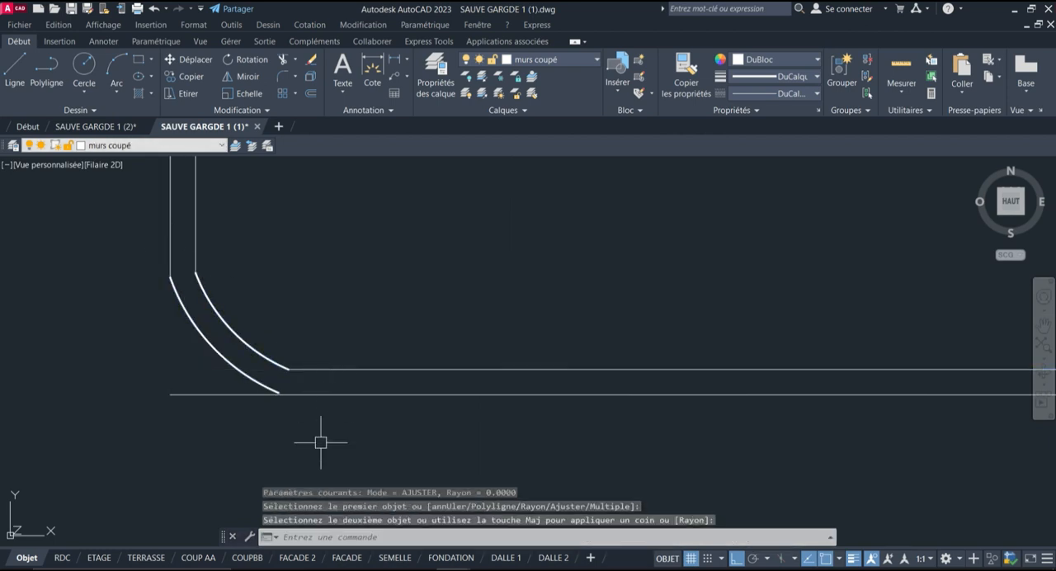
{"action": "key", "text": "Return"}
{"action": "left_click", "coordinate": [319, 394]}
{"action": "left_click", "coordinate": [240, 371]}
{"action": "scroll", "coordinate": [205, 443], "scroll_direction": "down", "scroll_amount": 5}
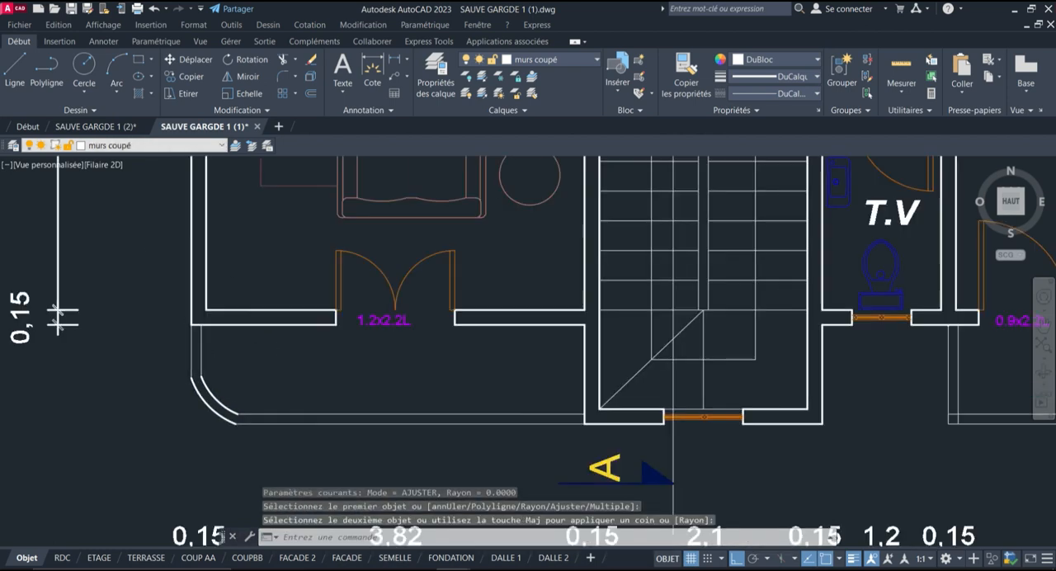
Match the properties of the outline's inner horizontal line onto both corner arcs
{"action": "scroll", "coordinate": [325, 365], "scroll_direction": "down", "scroll_amount": 3}
{"action": "scroll", "coordinate": [292, 401], "scroll_direction": "up", "scroll_amount": 6}
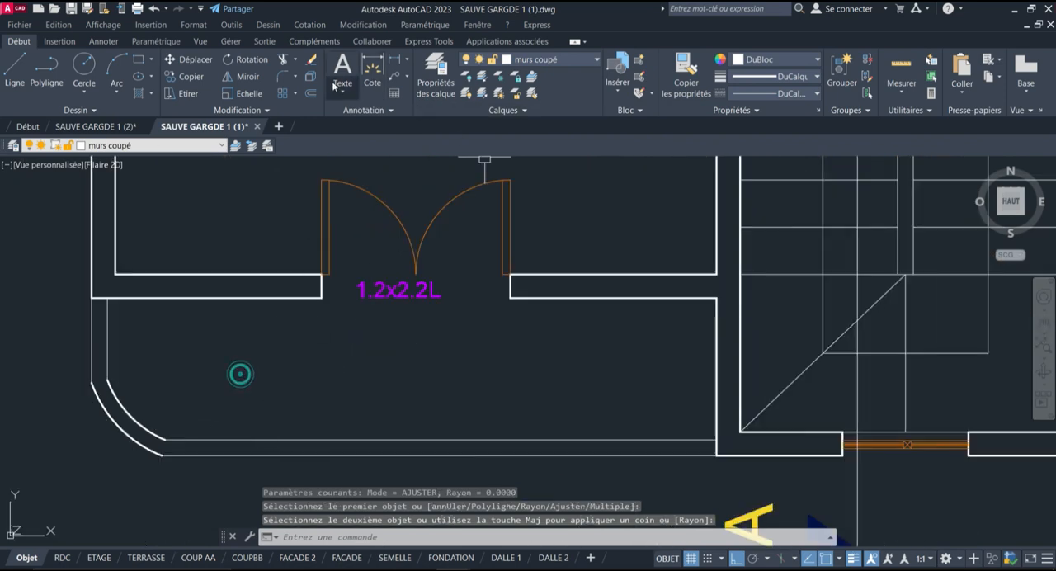
{"action": "left_click", "coordinate": [213, 440]}
{"action": "left_click", "coordinate": [176, 388]}
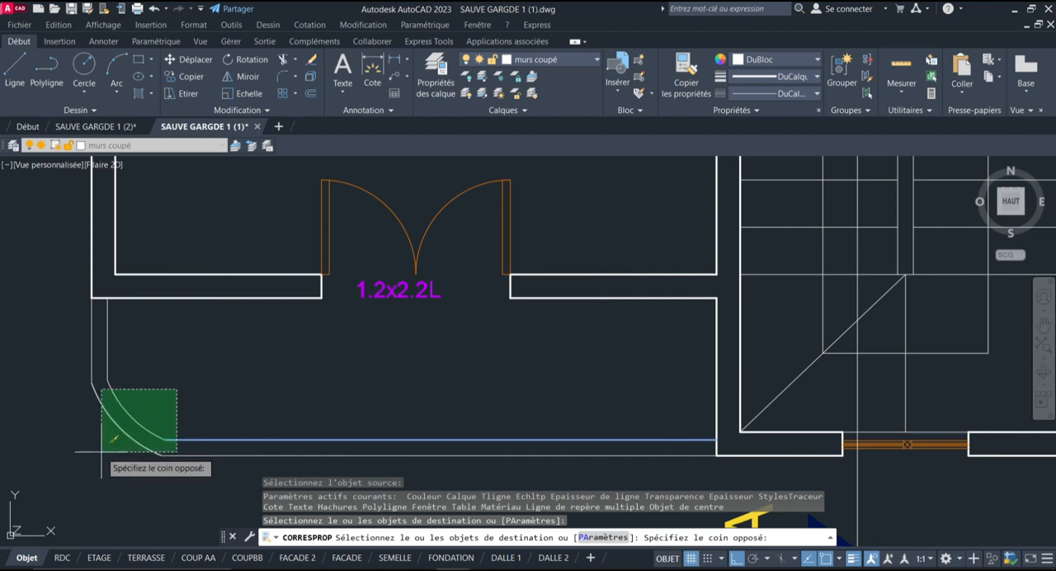
{"action": "left_click", "coordinate": [101, 450]}
{"action": "scroll", "coordinate": [213, 355], "scroll_direction": "down", "scroll_amount": 4}
{"action": "key", "text": "Return"}
{"action": "scroll", "coordinate": [78, 335], "scroll_direction": "down", "scroll_amount": 2}
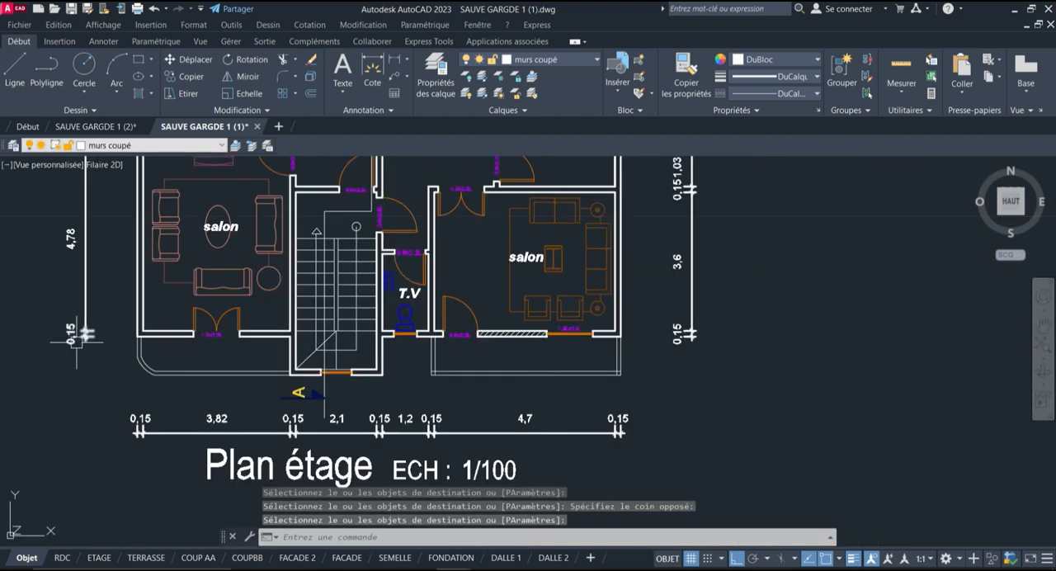
{"action": "scroll", "coordinate": [610, 331], "scroll_direction": "up", "scroll_amount": 2}
{"action": "scroll", "coordinate": [644, 365], "scroll_direction": "down", "scroll_amount": 2}
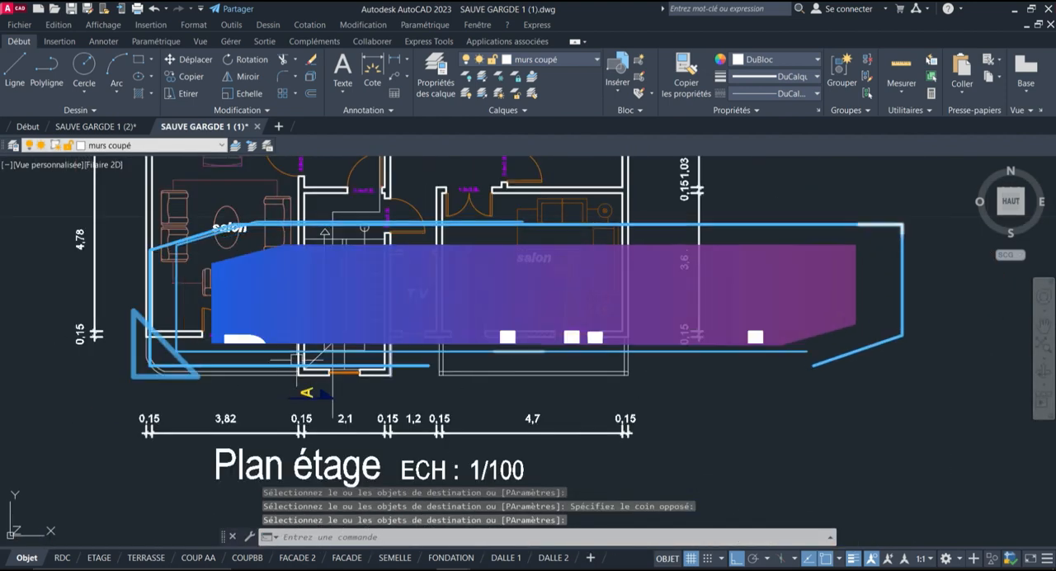
{"action": "scroll", "coordinate": [249, 361], "scroll_direction": "up", "scroll_amount": 4}
{"action": "scroll", "coordinate": [223, 356], "scroll_direction": "down", "scroll_amount": 2}
{"action": "scroll", "coordinate": [37, 360], "scroll_direction": "up", "scroll_amount": 2}
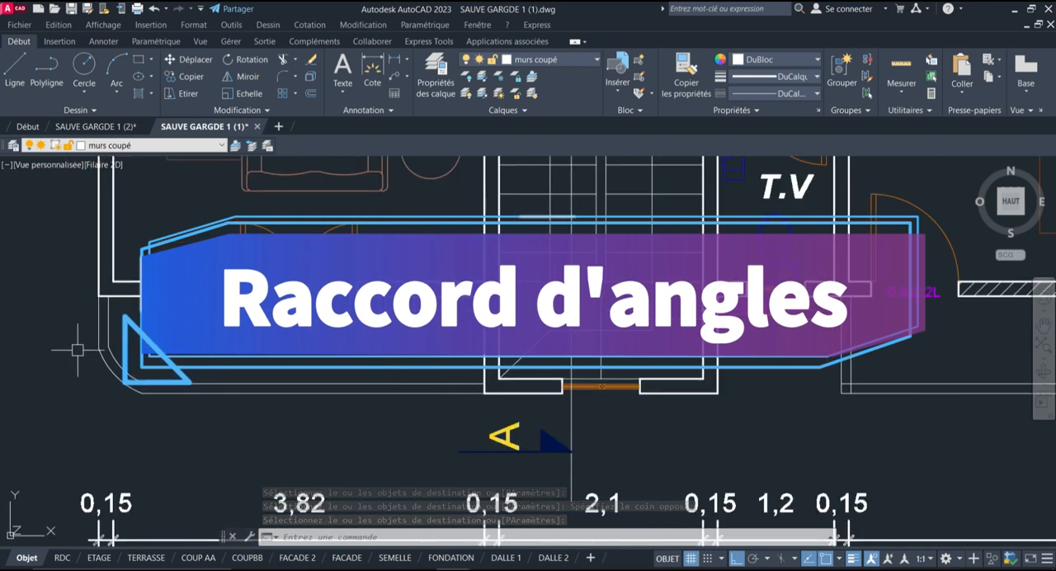
{"action": "scroll", "coordinate": [53, 355], "scroll_direction": "down", "scroll_amount": 2}
Start a fillet for the outline below the right salon and open its radius option
{"action": "scroll", "coordinate": [902, 381], "scroll_direction": "up", "scroll_amount": 2}
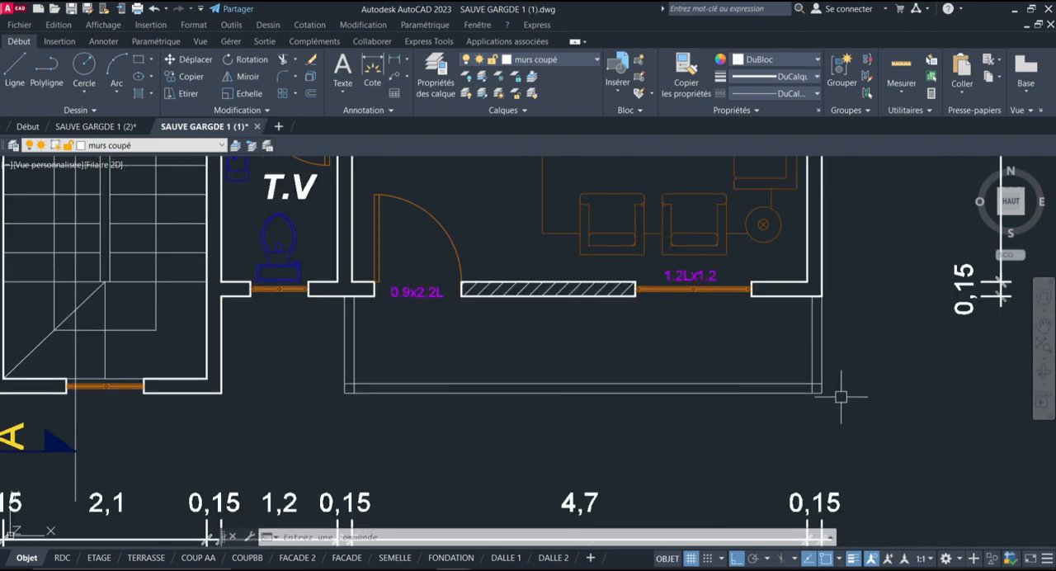
{"action": "scroll", "coordinate": [373, 363], "scroll_direction": "up", "scroll_amount": 2}
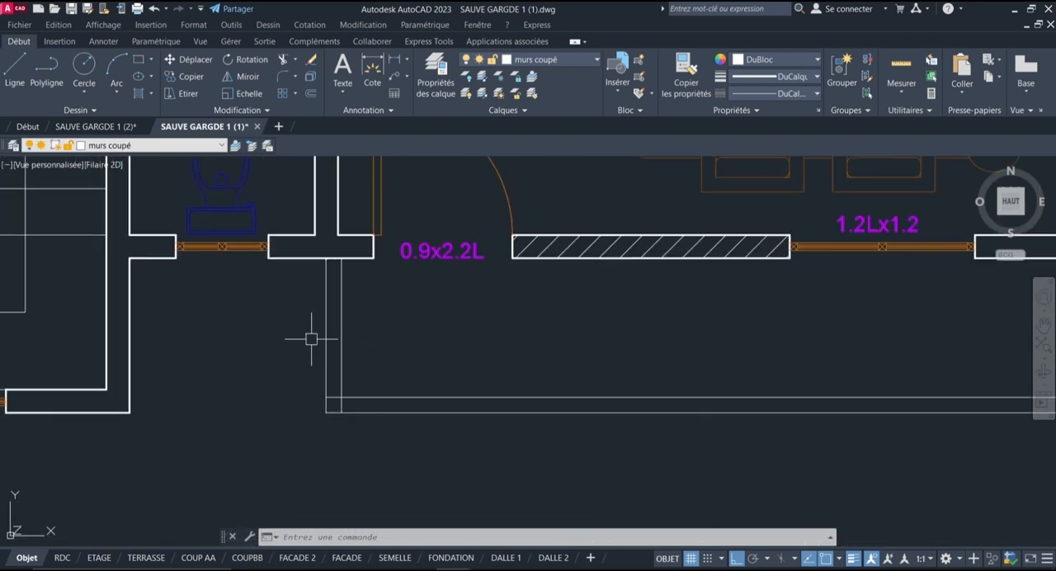
{"action": "left_click", "coordinate": [285, 81]}
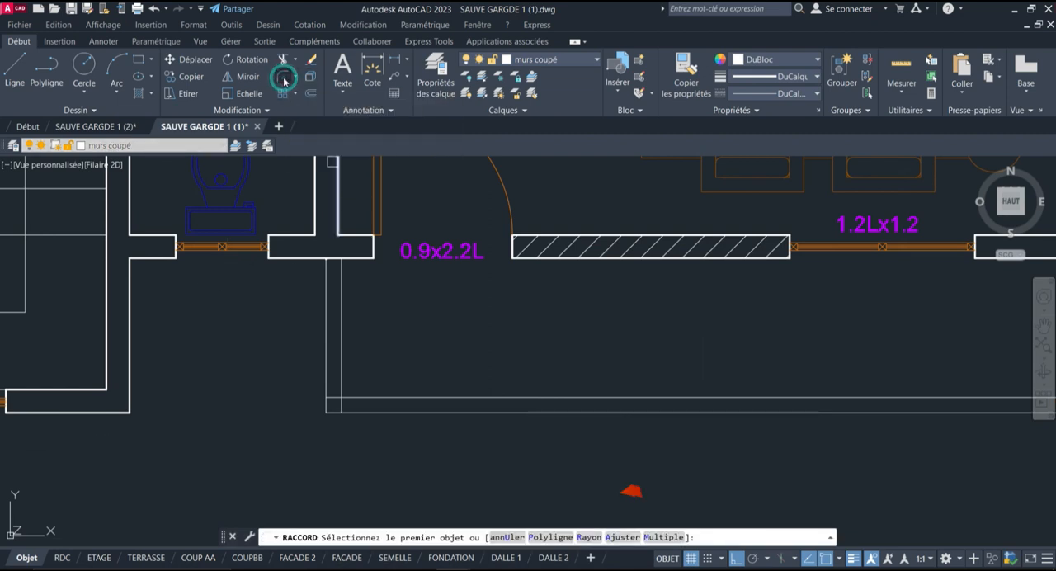
{"action": "left_click", "coordinate": [592, 537]}
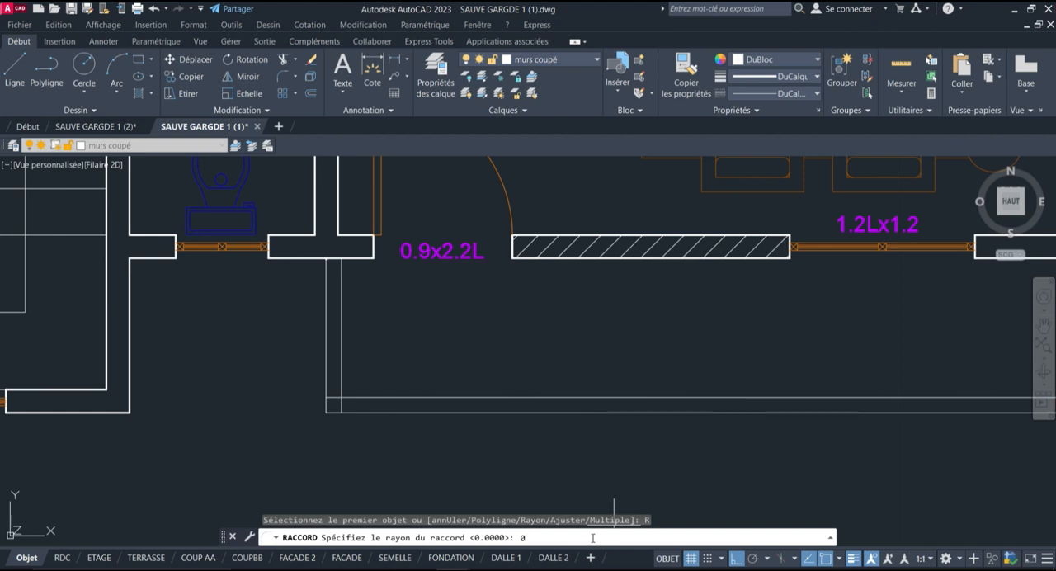
Fillet the inner and outer lines at the left corner of the outline below the right salon with radius 0.2
{"action": "key", "text": "Return"}
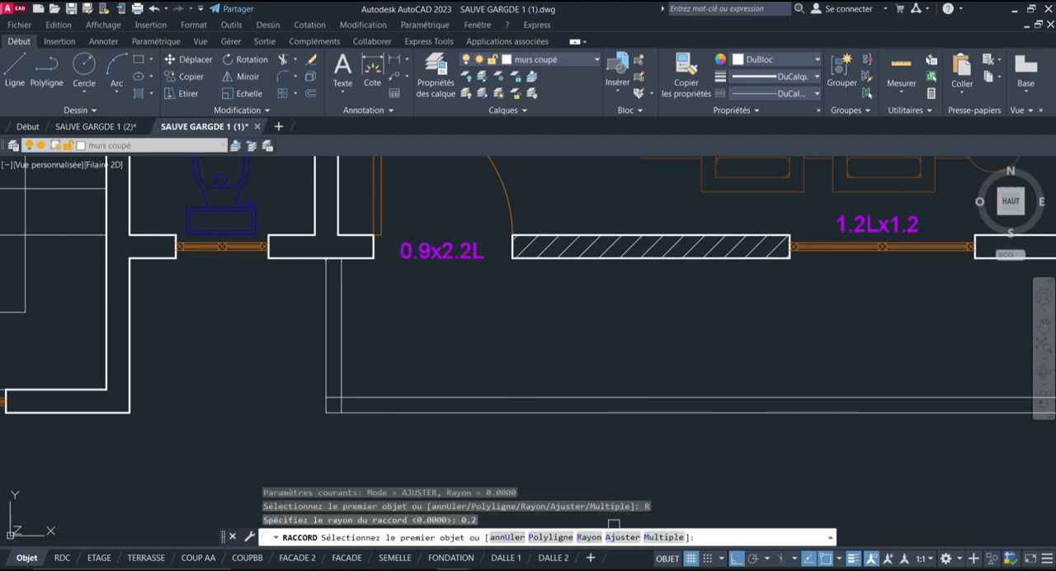
{"action": "left_click", "coordinate": [342, 346]}
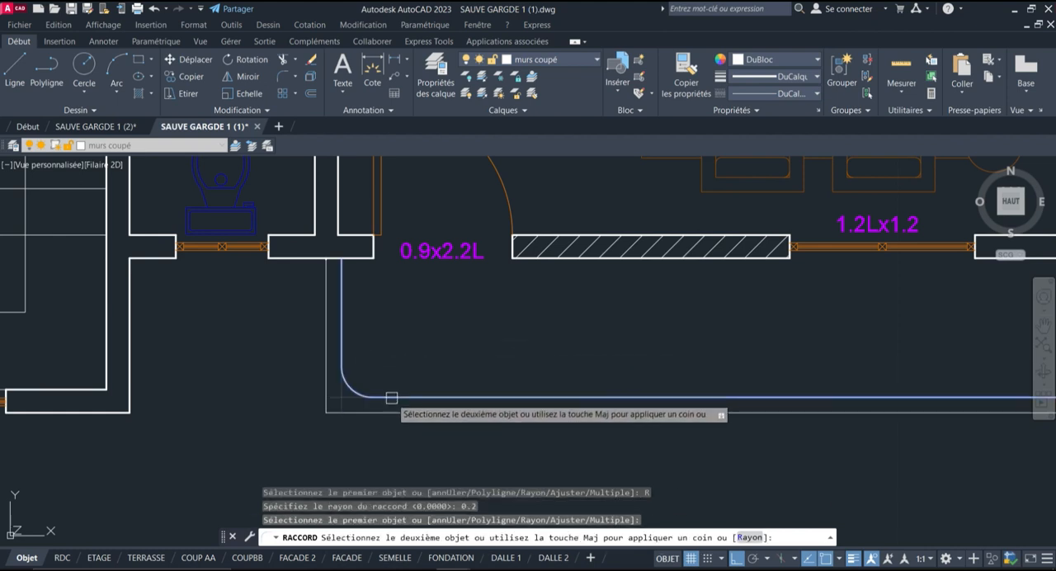
{"action": "left_click", "coordinate": [388, 398]}
{"action": "key", "text": "Return"}
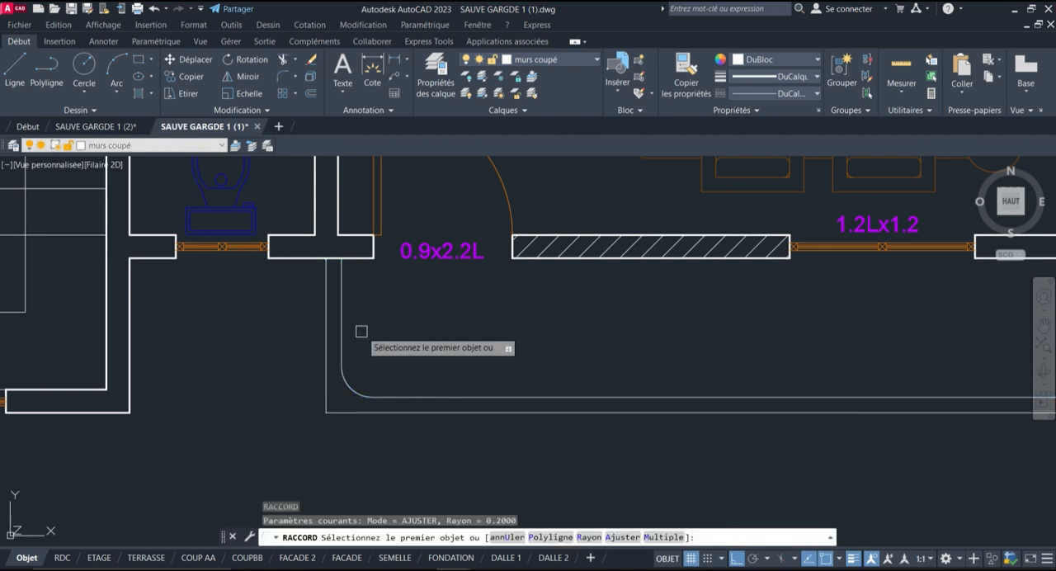
{"action": "left_click", "coordinate": [327, 338]}
{"action": "left_click", "coordinate": [388, 413]}
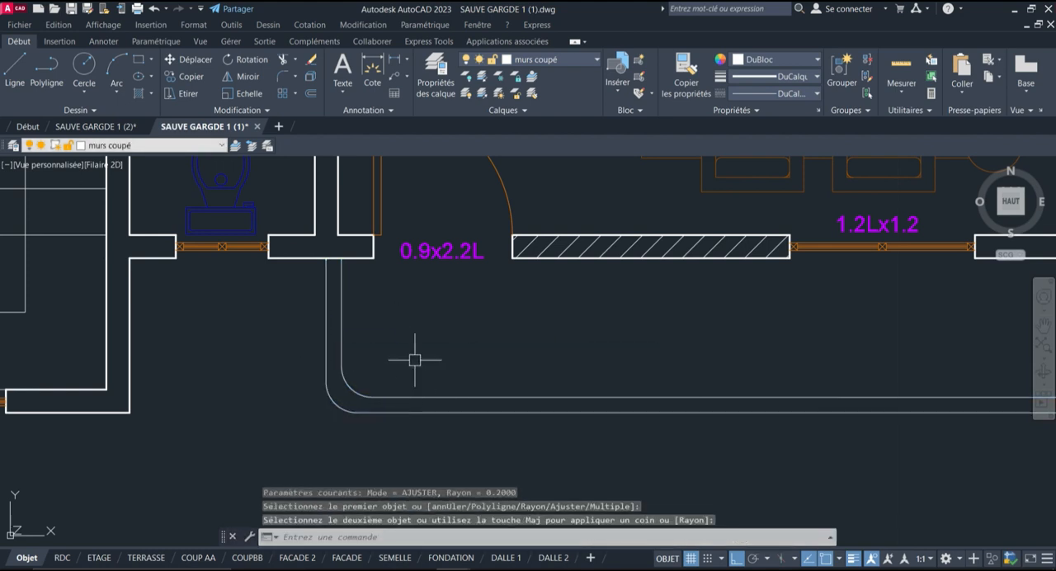
Fillet the inner and outer lines at the same left corner again with radius 0.5
{"action": "scroll", "coordinate": [244, 345], "scroll_direction": "down", "scroll_amount": 2}
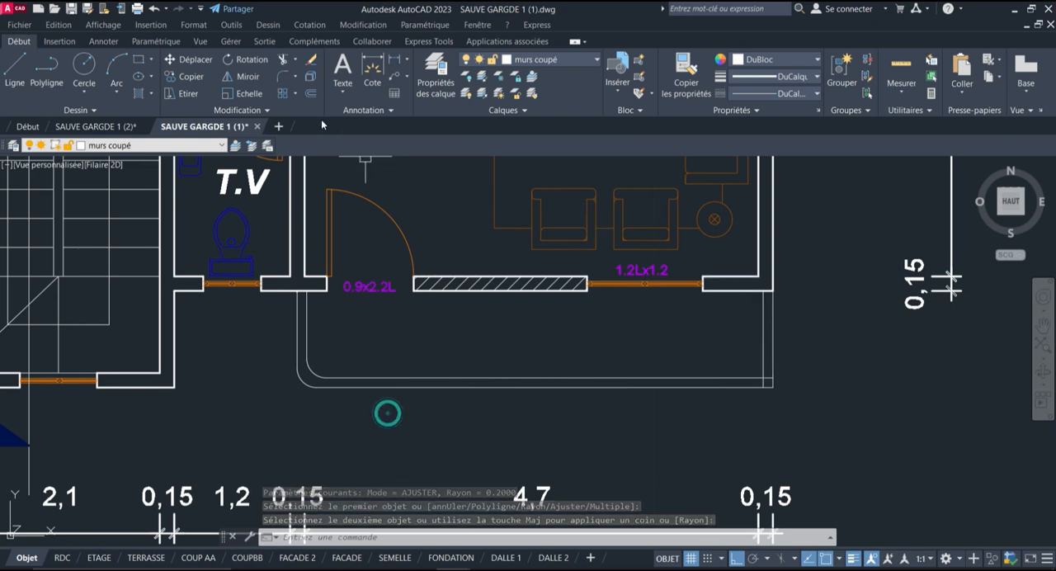
{"action": "left_click", "coordinate": [280, 78]}
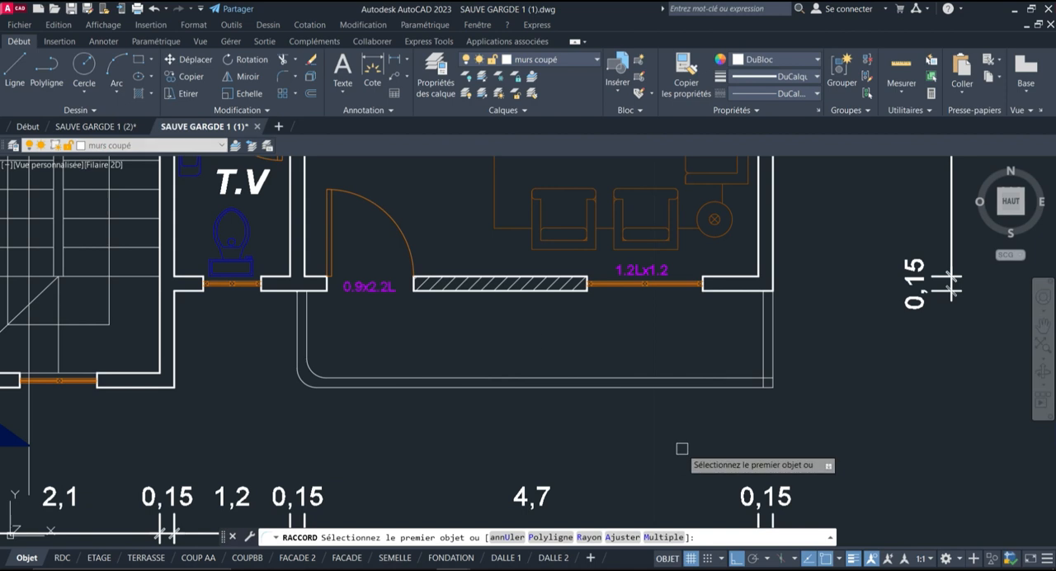
{"action": "left_click", "coordinate": [595, 536]}
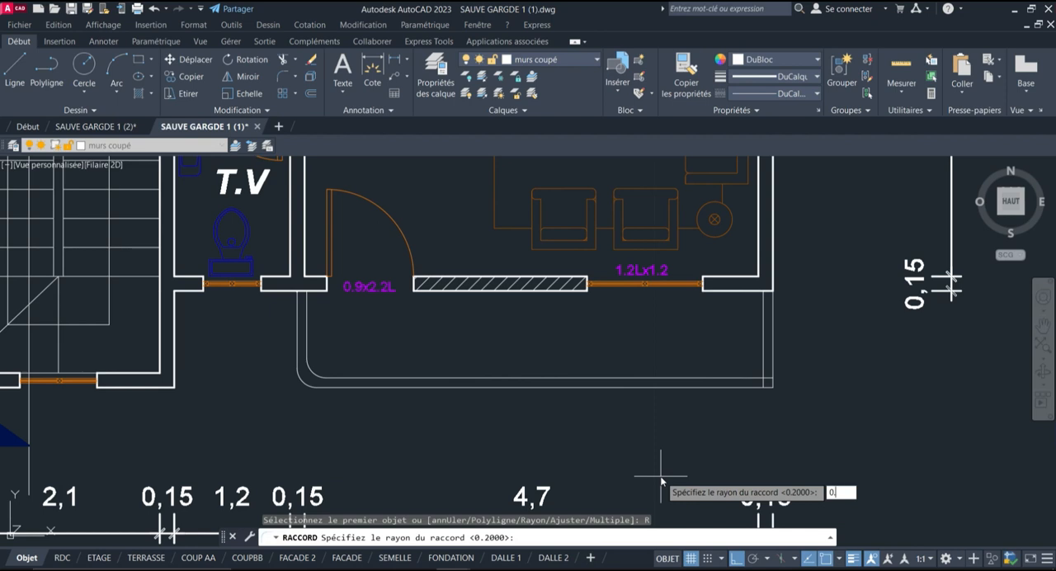
{"action": "type", "text": "5"}
{"action": "key", "text": "Return"}
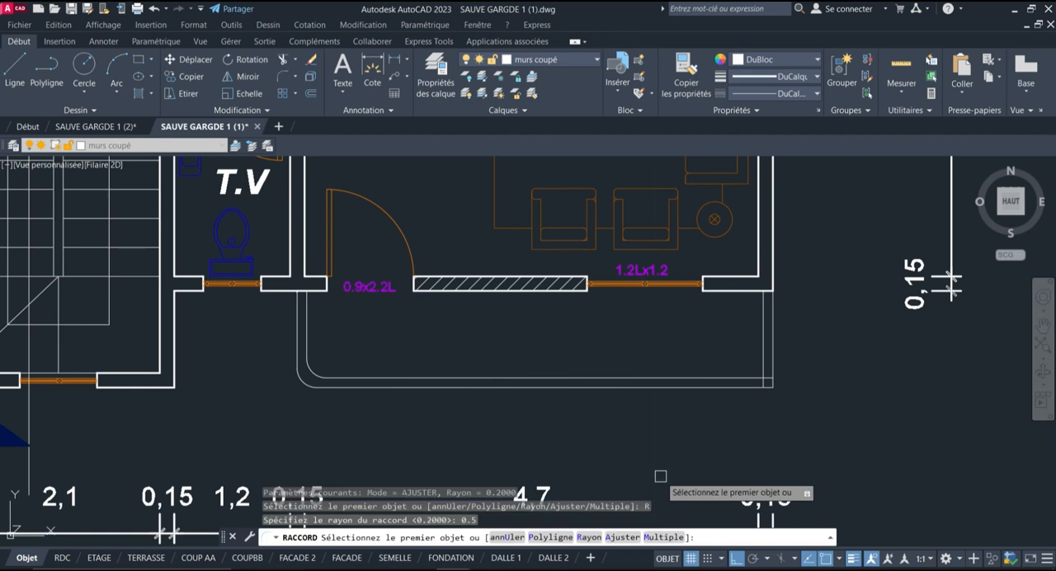
{"action": "left_click", "coordinate": [312, 342]}
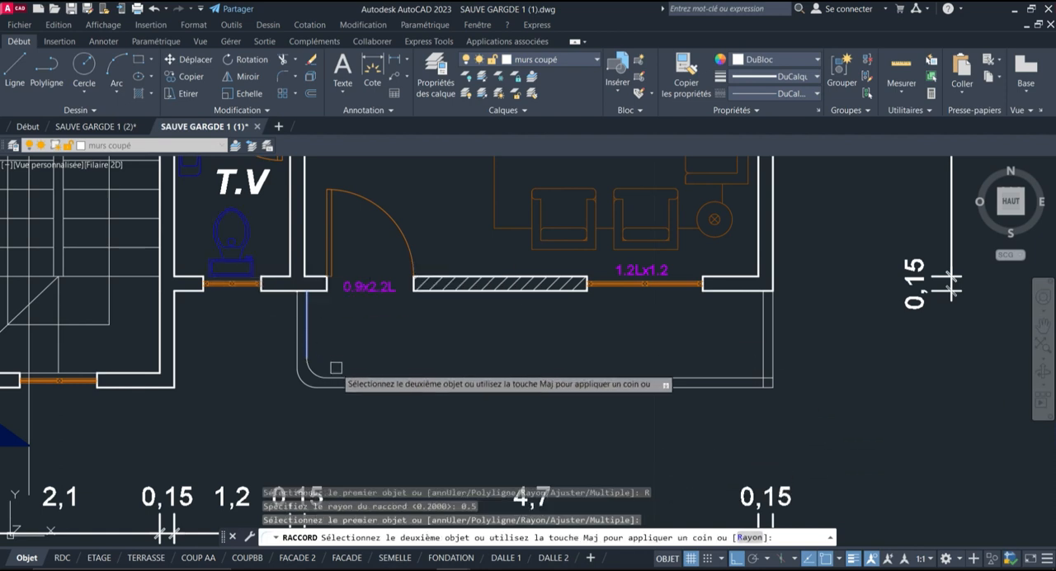
{"action": "left_click", "coordinate": [338, 377]}
{"action": "key", "text": "Return"}
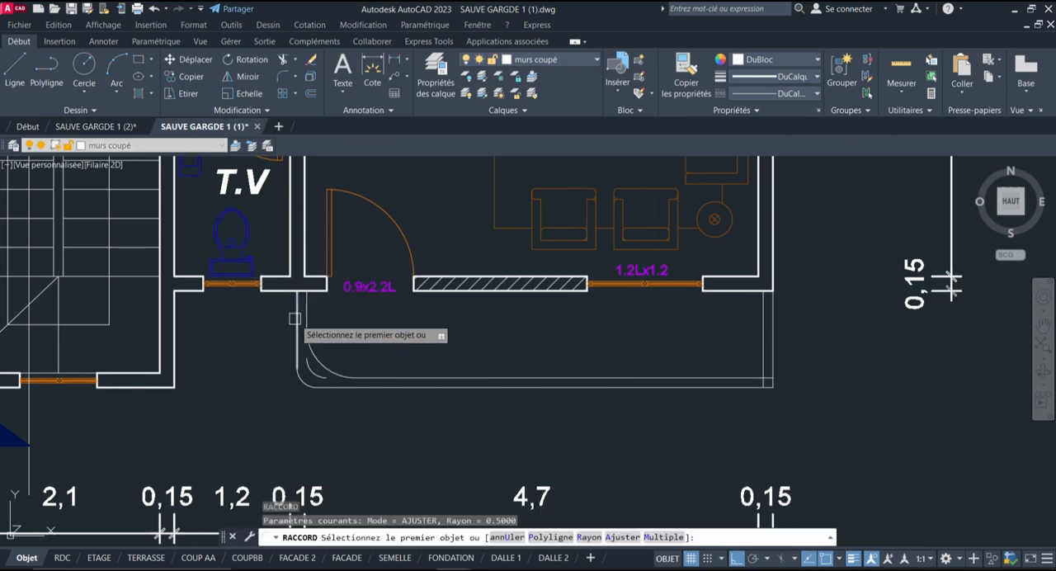
{"action": "left_click", "coordinate": [297, 346]}
{"action": "left_click", "coordinate": [363, 386]}
Delete the two leftover smaller arcs at the left corner of the outline below the right salon
{"action": "scroll", "coordinate": [365, 409], "scroll_direction": "up", "scroll_amount": 5}
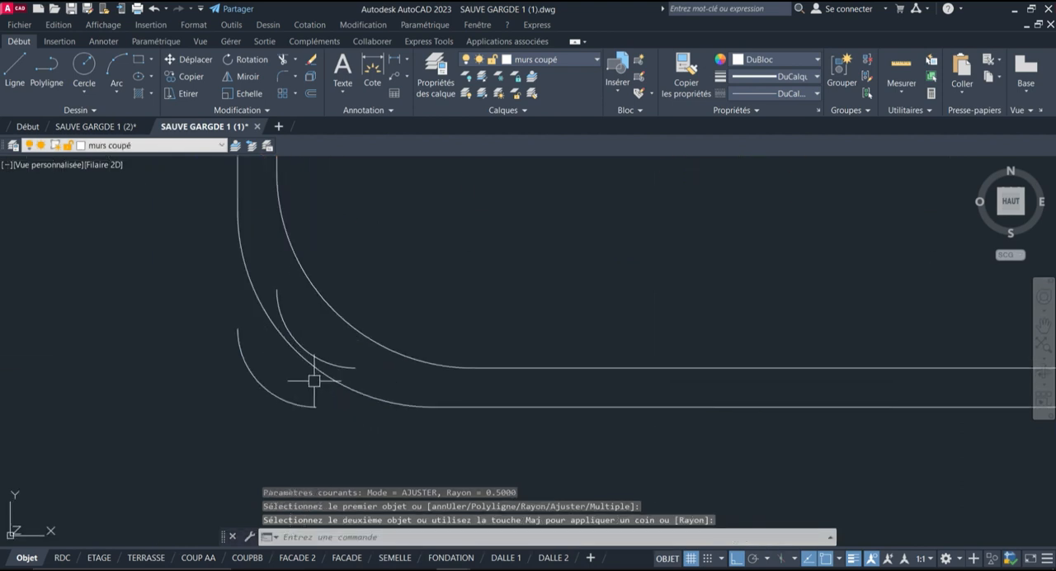
{"action": "left_click", "coordinate": [291, 363]}
{"action": "left_click", "coordinate": [292, 361]}
{"action": "left_click", "coordinate": [231, 416]}
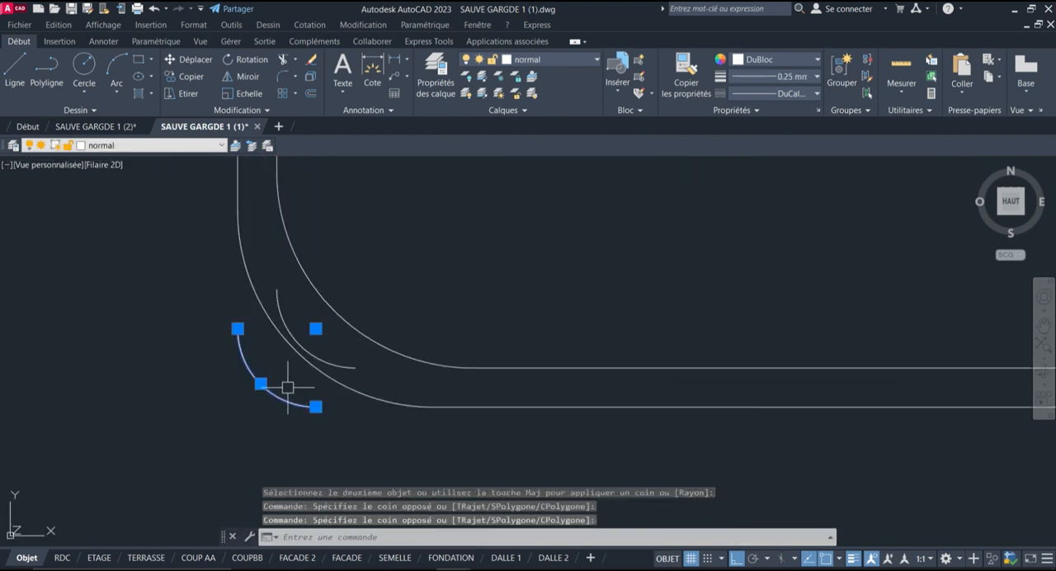
{"action": "left_click", "coordinate": [331, 365]}
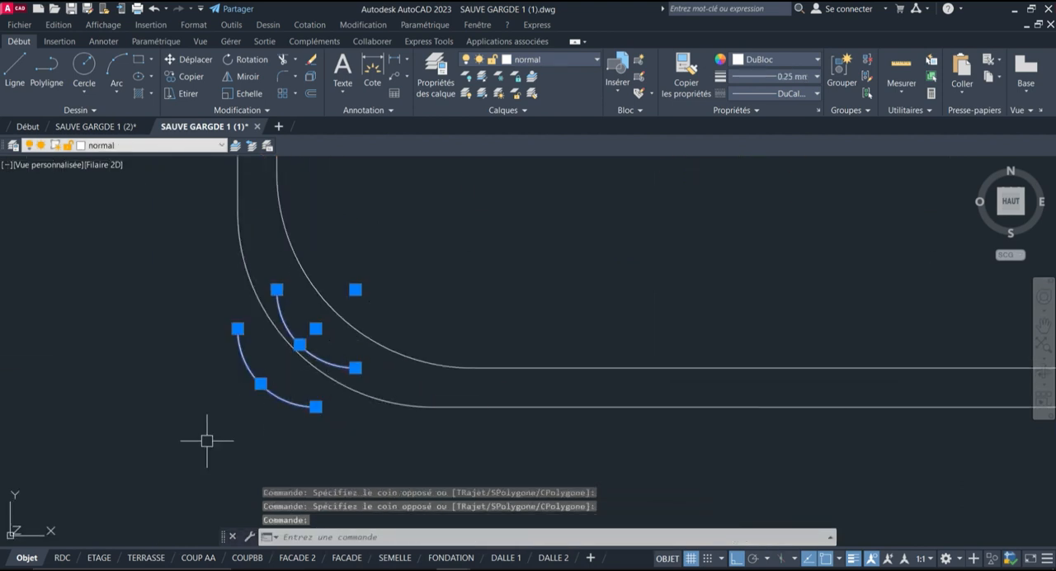
{"action": "key", "text": "Delete"}
{"action": "scroll", "coordinate": [305, 272], "scroll_direction": "down", "scroll_amount": 6}
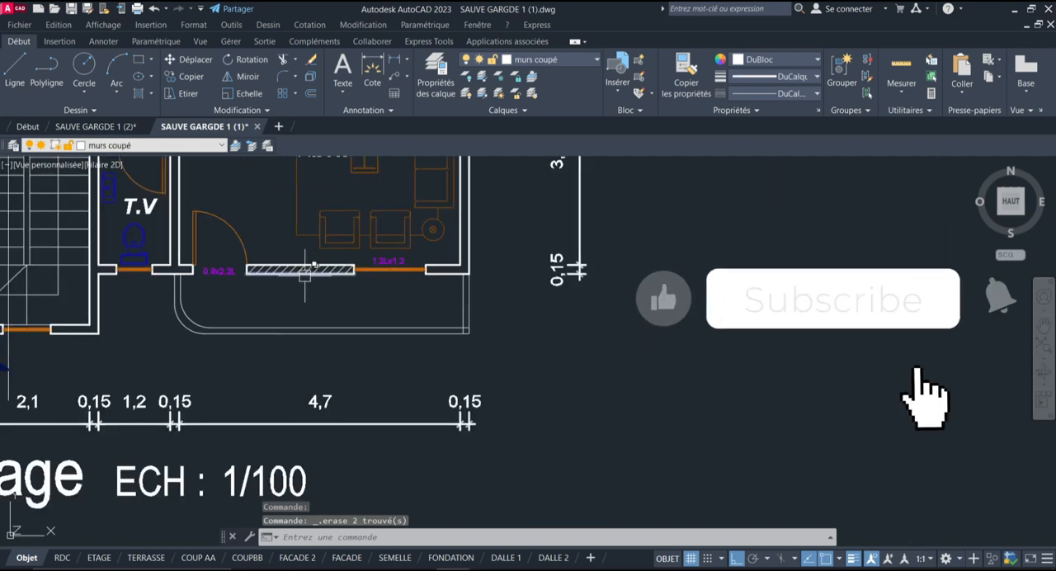
Check the spacing between the inner and outer corner arcs with a trial linear dimension
{"action": "scroll", "coordinate": [138, 322], "scroll_direction": "up", "scroll_amount": 6}
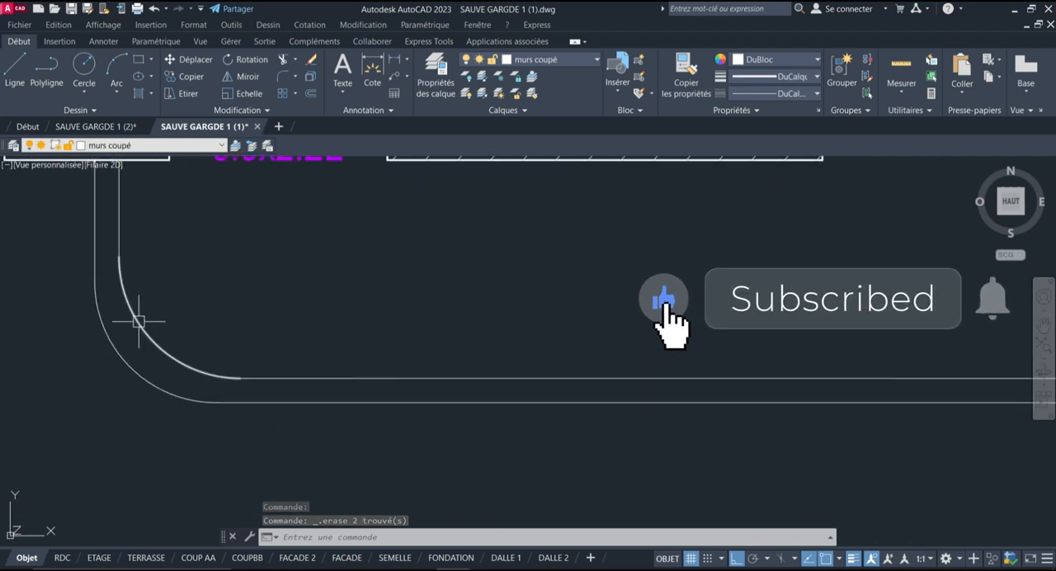
{"action": "left_click", "coordinate": [394, 62]}
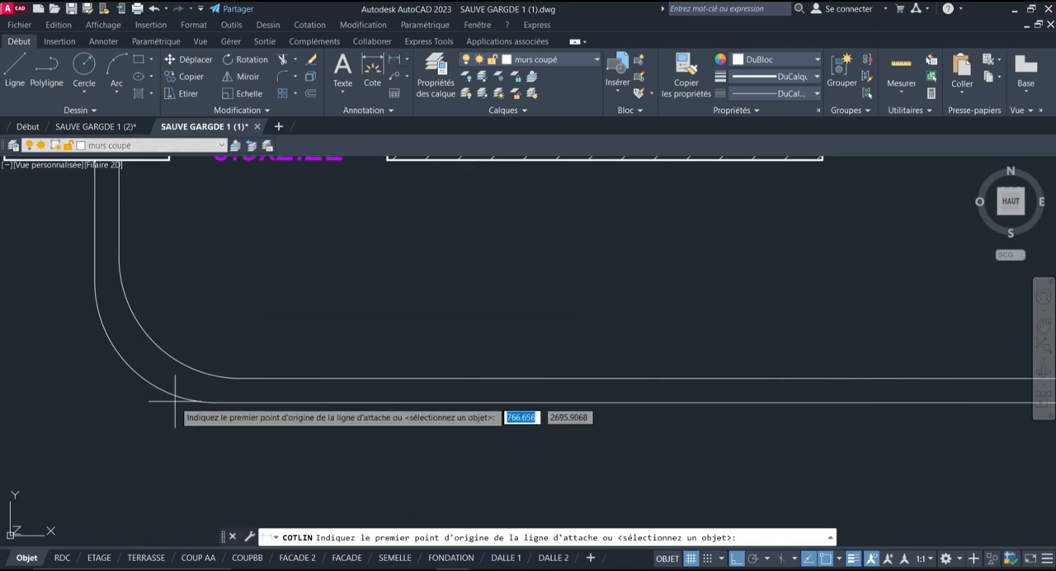
{"action": "left_click", "coordinate": [155, 343]}
{"action": "left_click", "coordinate": [155, 343]}
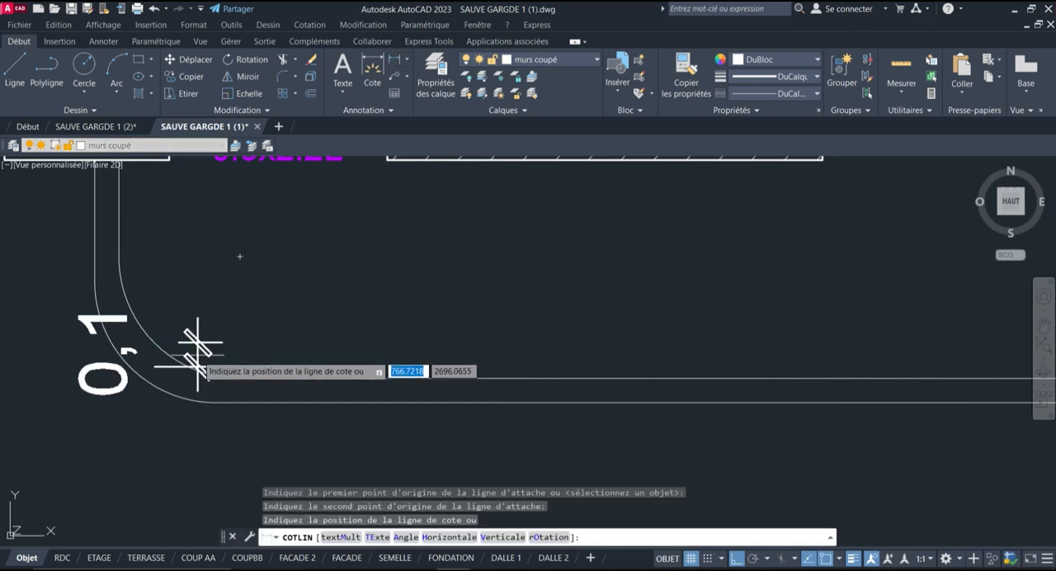
{"action": "key", "text": "Escape"}
{"action": "scroll", "coordinate": [245, 333], "scroll_direction": "down", "scroll_amount": 4}
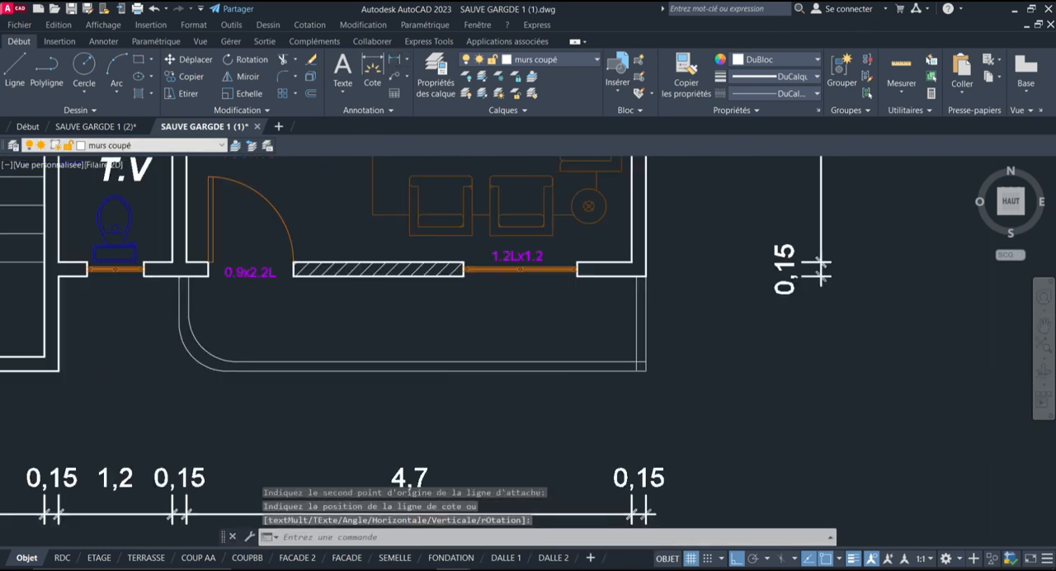
Fillet the inner and outer lines at the right corner of the outline below the right salon with radius 0.5
{"action": "scroll", "coordinate": [430, 353], "scroll_direction": "down", "scroll_amount": 2}
{"action": "scroll", "coordinate": [561, 330], "scroll_direction": "up", "scroll_amount": 1}
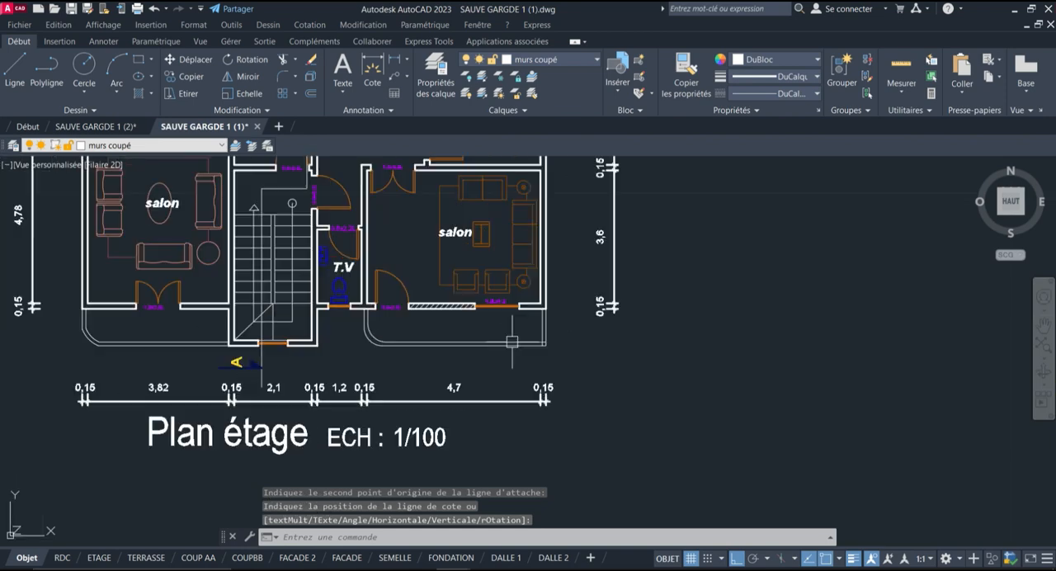
{"action": "scroll", "coordinate": [393, 348], "scroll_direction": "up", "scroll_amount": 8}
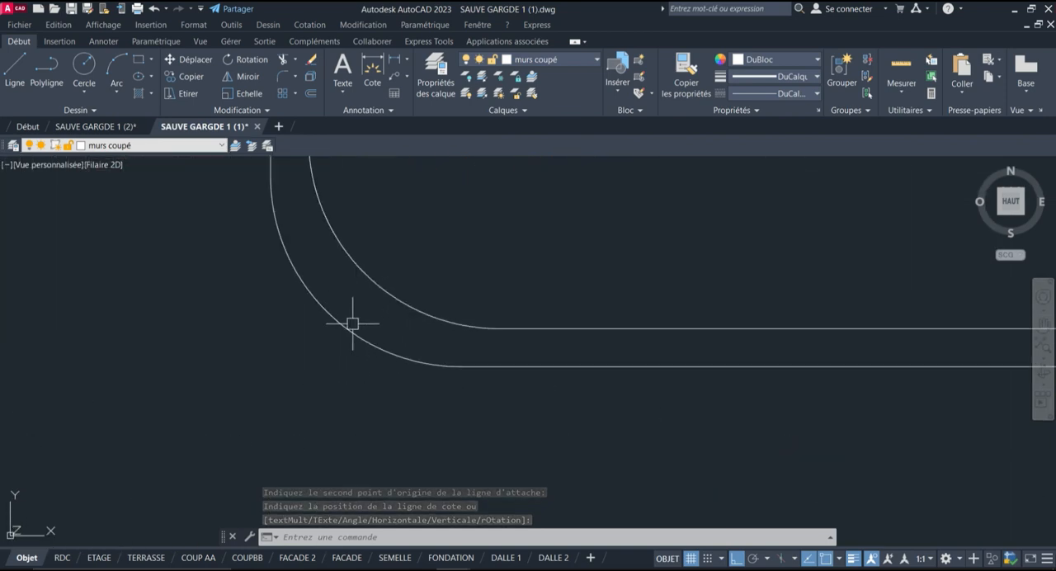
{"action": "scroll", "coordinate": [352, 323], "scroll_direction": "down", "scroll_amount": 6}
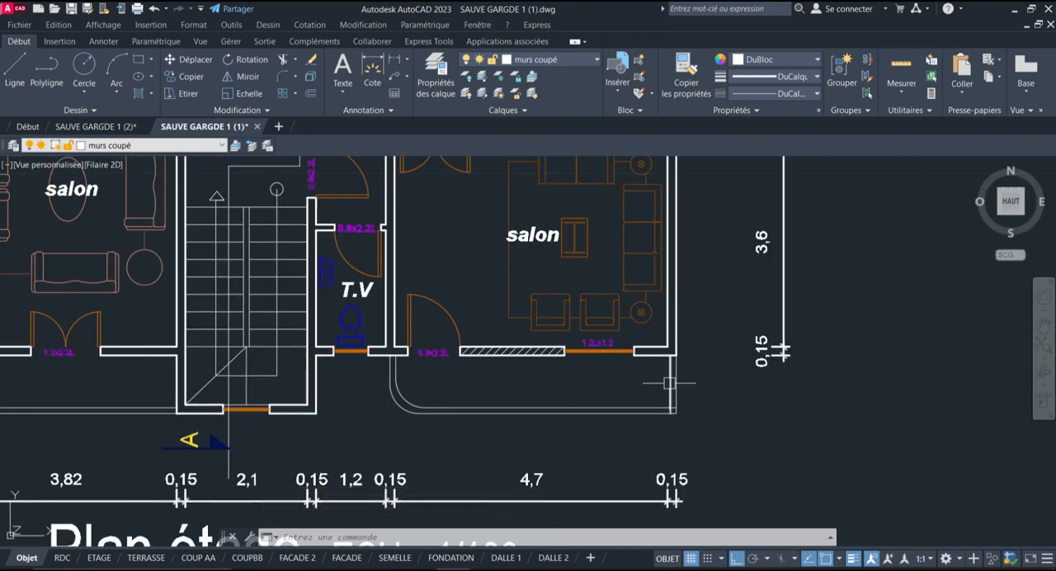
{"action": "scroll", "coordinate": [669, 382], "scroll_direction": "up", "scroll_amount": 2}
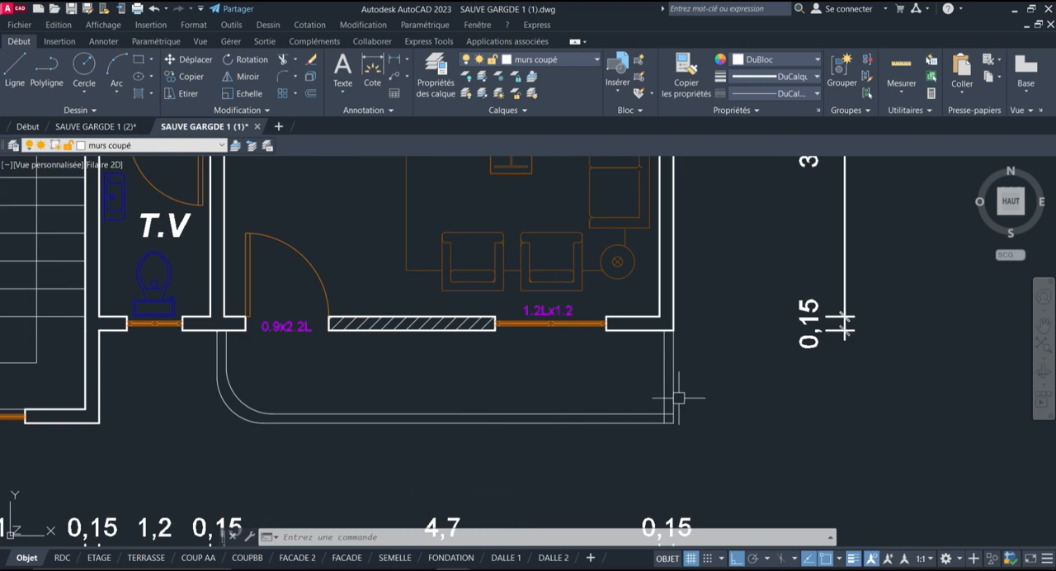
{"action": "left_click", "coordinate": [282, 81]}
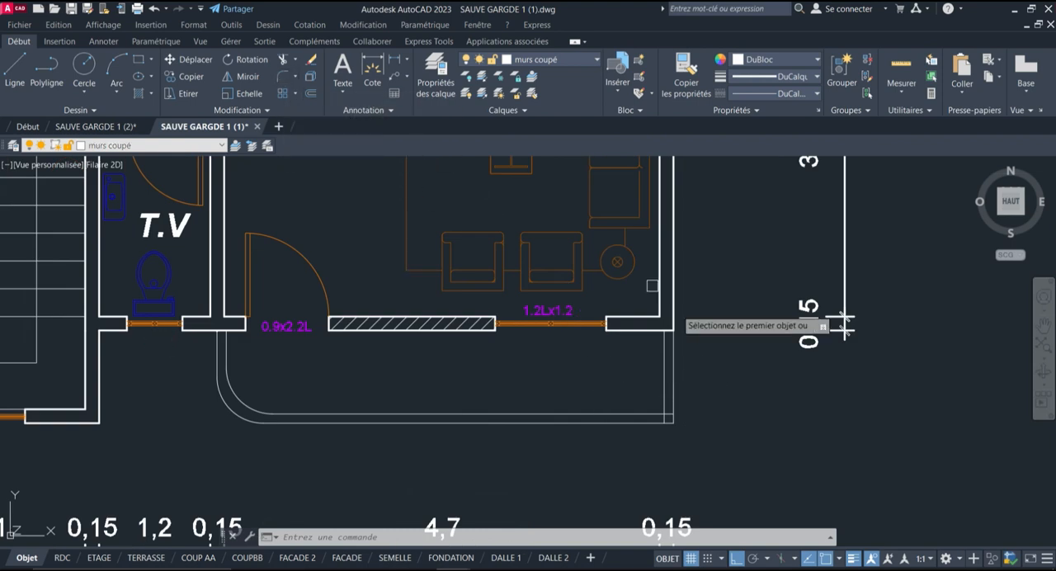
{"action": "left_click", "coordinate": [617, 413]}
{"action": "left_click", "coordinate": [665, 374]}
{"action": "key", "text": "Return"}
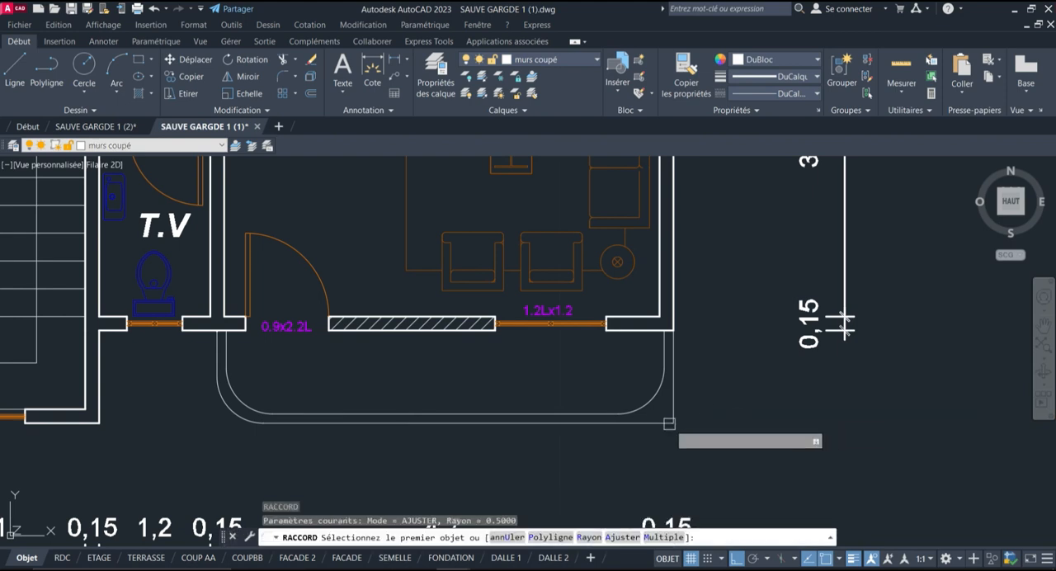
{"action": "left_click", "coordinate": [582, 423]}
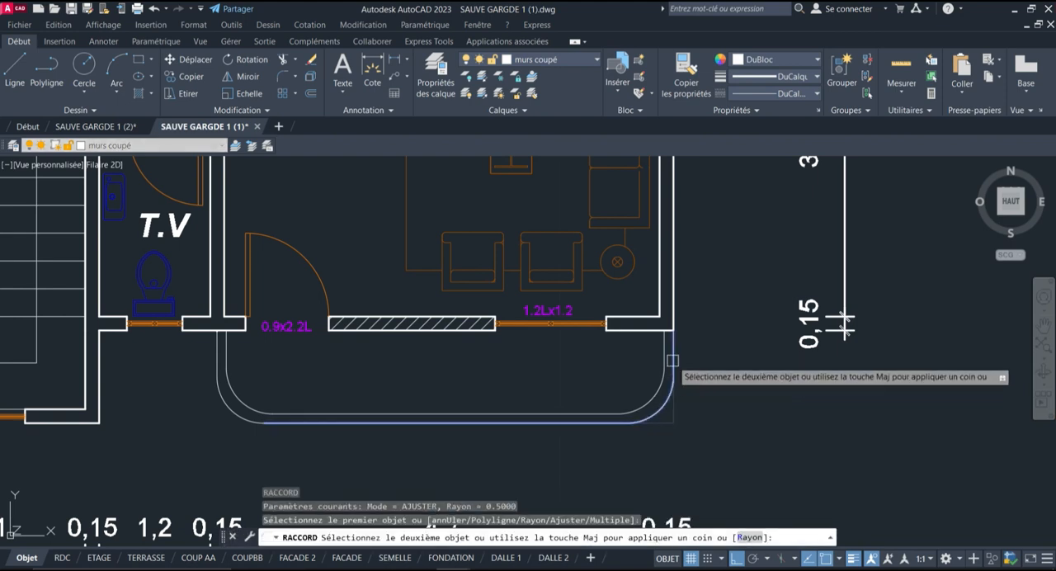
{"action": "left_click", "coordinate": [672, 378]}
Fillet the inner and outer lines at the left corner of the outline below the left salon with radius 0.5
{"action": "scroll", "coordinate": [786, 413], "scroll_direction": "down", "scroll_amount": 2}
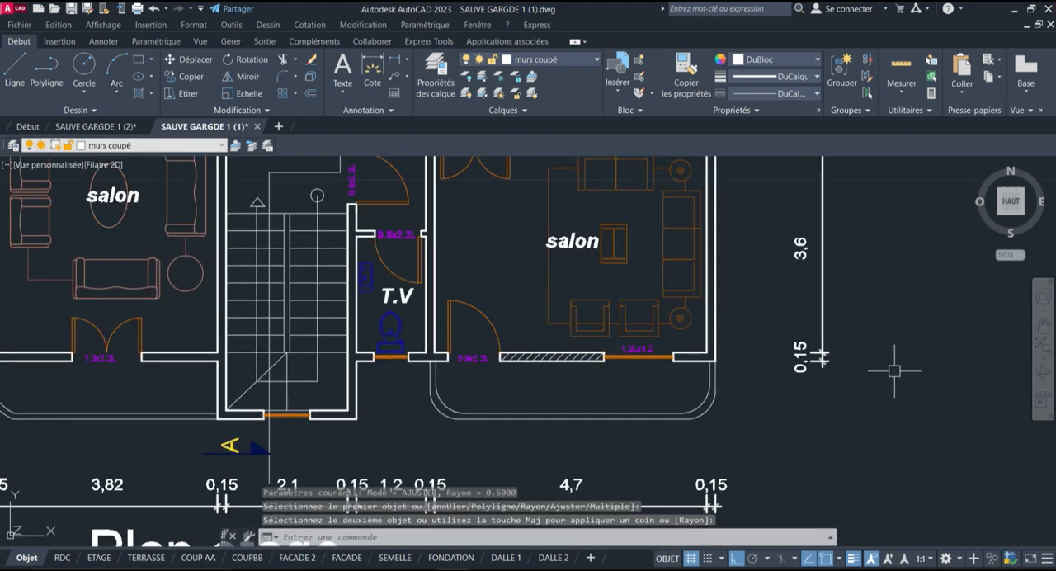
{"action": "scroll", "coordinate": [577, 371], "scroll_direction": "down", "scroll_amount": 2}
{"action": "scroll", "coordinate": [319, 377], "scroll_direction": "up", "scroll_amount": 3}
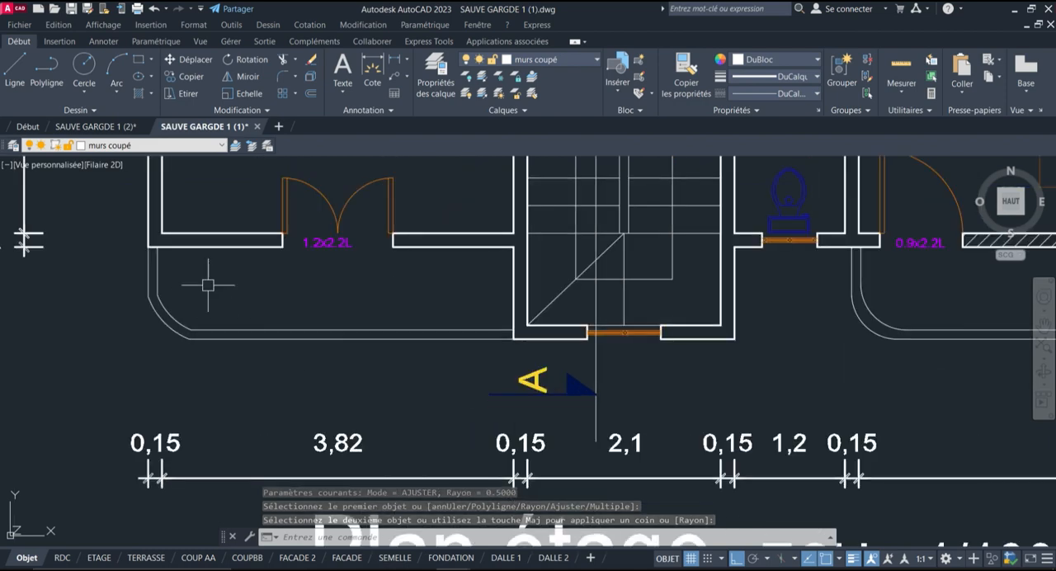
{"action": "key", "text": "Return"}
{"action": "left_click", "coordinate": [209, 326]}
{"action": "left_click", "coordinate": [206, 329]}
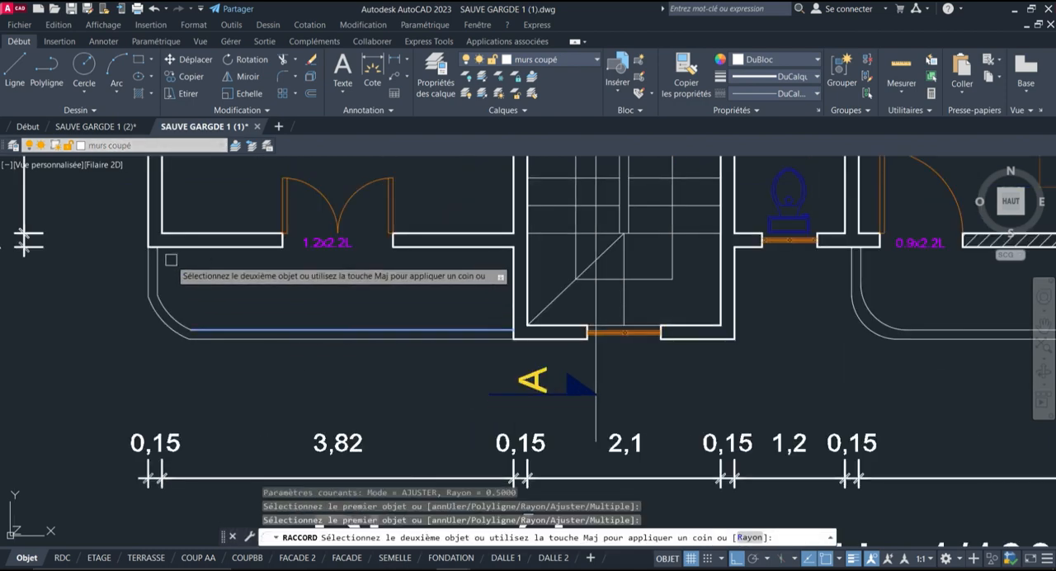
{"action": "left_click", "coordinate": [160, 270]}
{"action": "key", "text": "Return"}
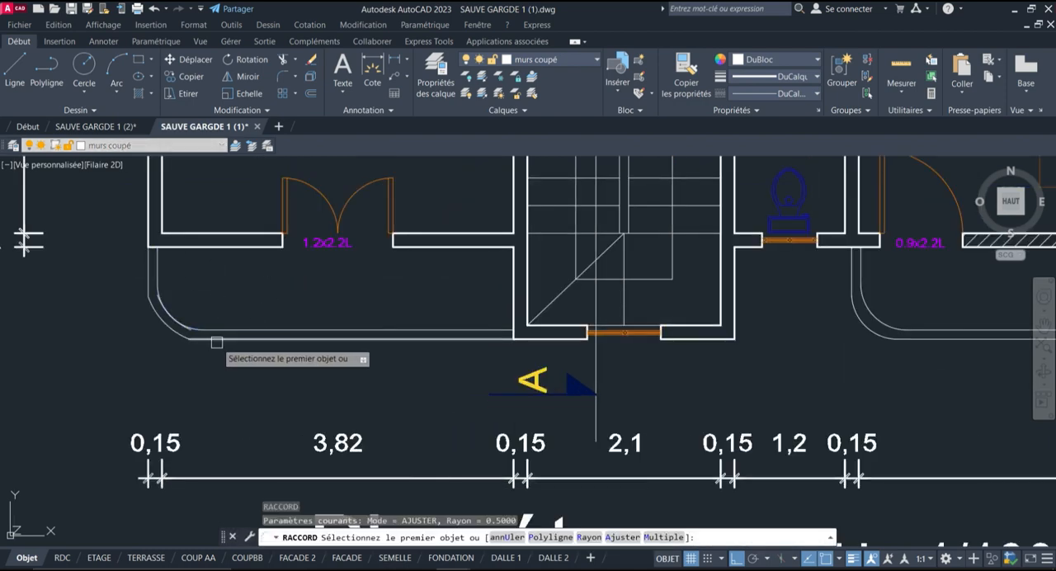
{"action": "left_click", "coordinate": [217, 338]}
{"action": "left_click", "coordinate": [145, 276]}
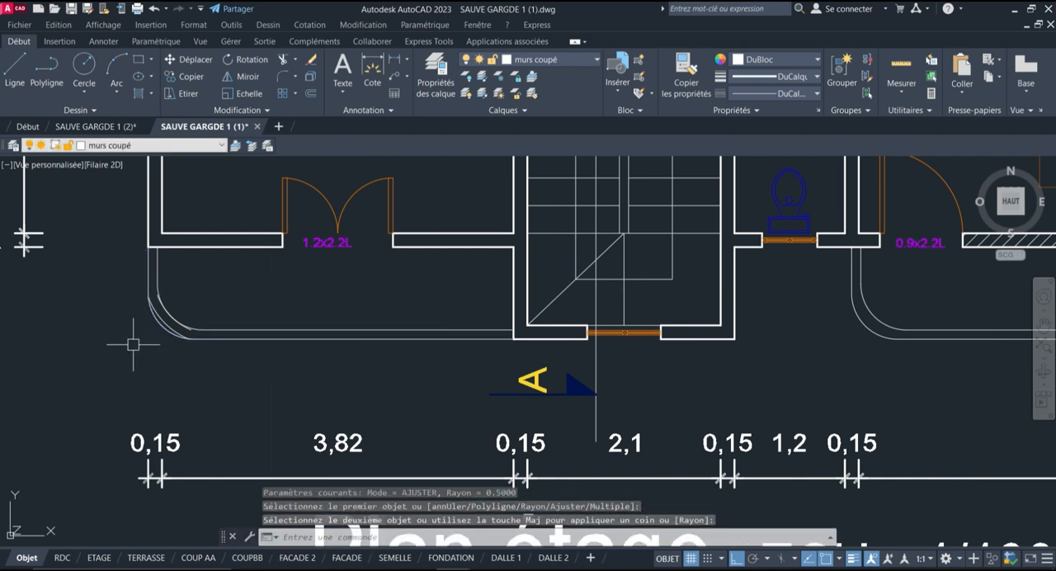
Delete the two old arcs left at the corner of the outline below the left salon
{"action": "scroll", "coordinate": [131, 345], "scroll_direction": "up", "scroll_amount": 5}
{"action": "left_click", "coordinate": [250, 237]}
{"action": "left_click", "coordinate": [250, 236]}
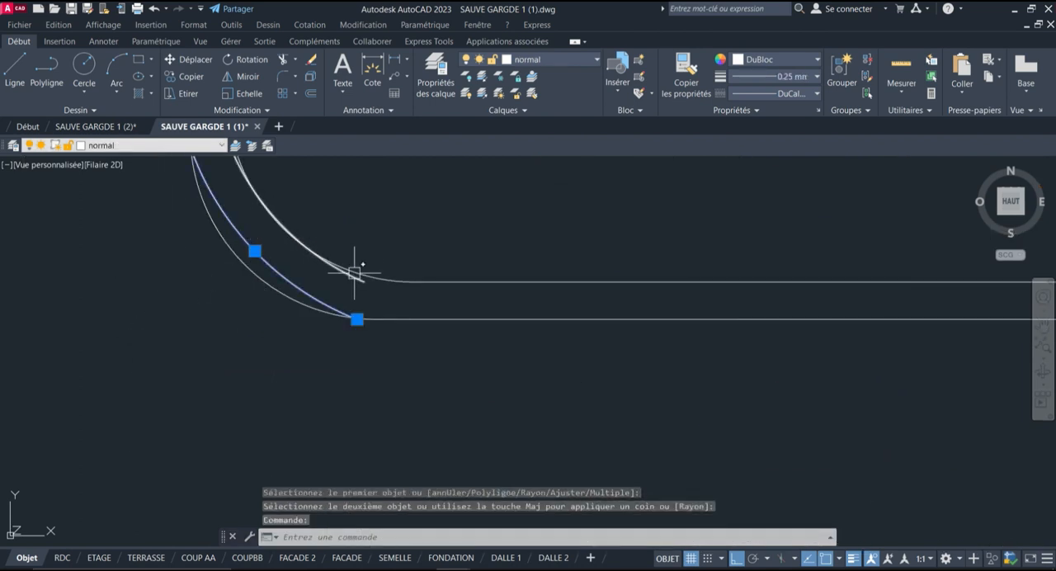
{"action": "left_click", "coordinate": [355, 277]}
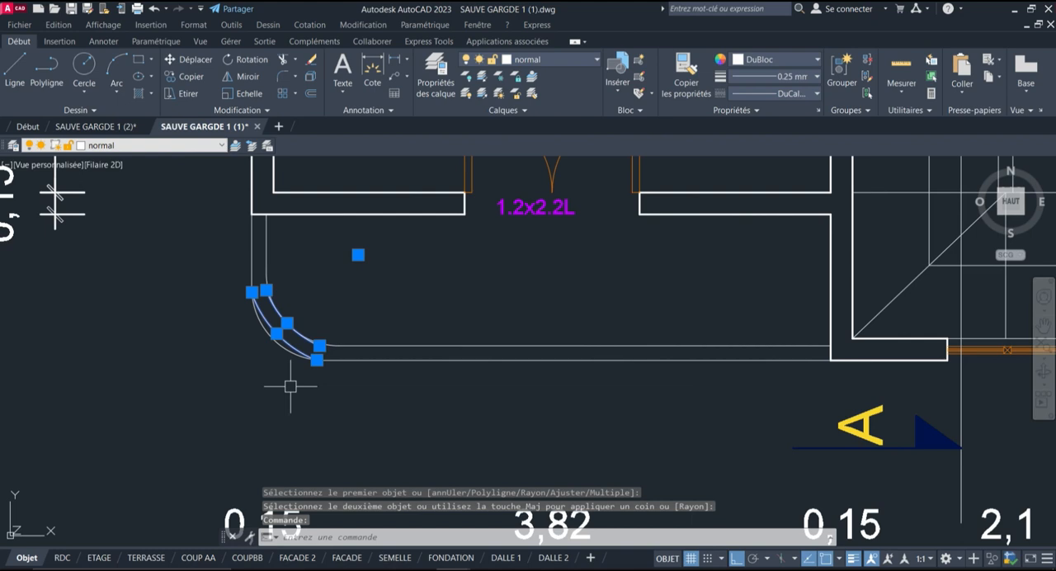
{"action": "key", "text": "Delete"}
{"action": "scroll", "coordinate": [290, 383], "scroll_direction": "down", "scroll_amount": 4}
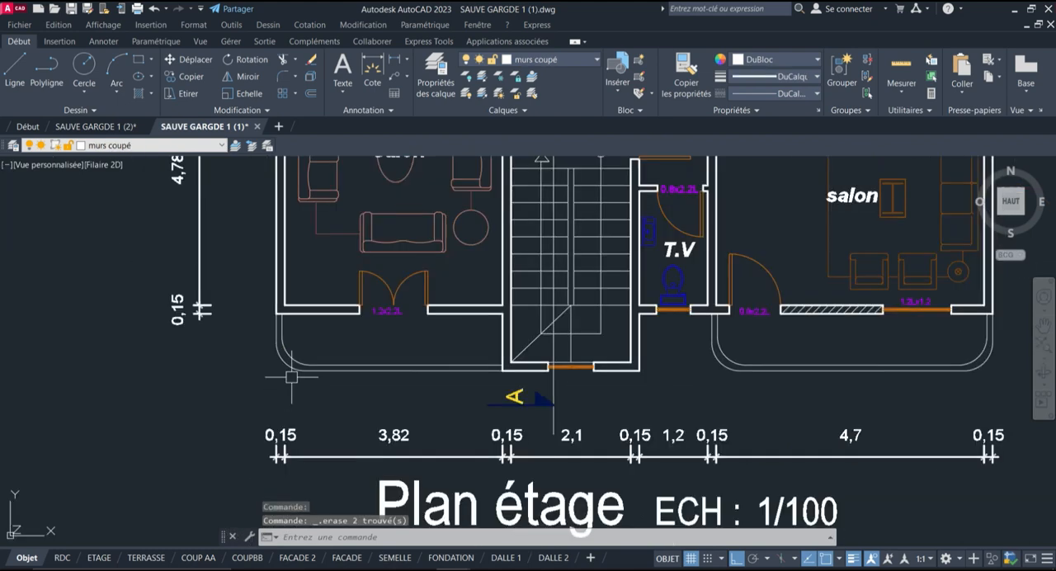
Examine the rounded balcony outlines on Plan étage and the neighbouring plans in the drawing
{"action": "scroll", "coordinate": [437, 368], "scroll_direction": "up", "scroll_amount": 2}
{"action": "scroll", "coordinate": [4, 404], "scroll_direction": "down", "scroll_amount": 2}
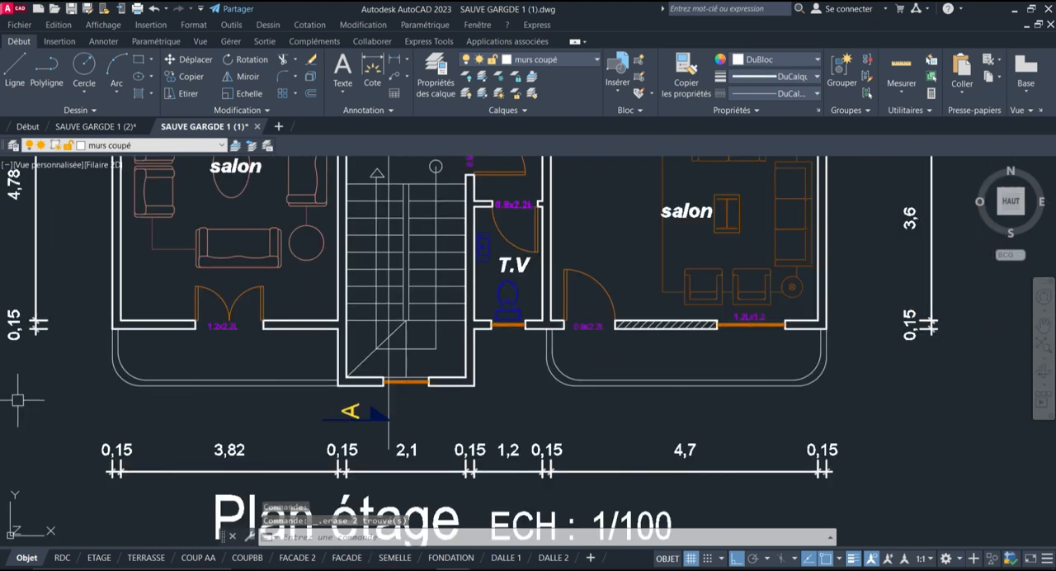
{"action": "scroll", "coordinate": [640, 416], "scroll_direction": "down", "scroll_amount": 3}
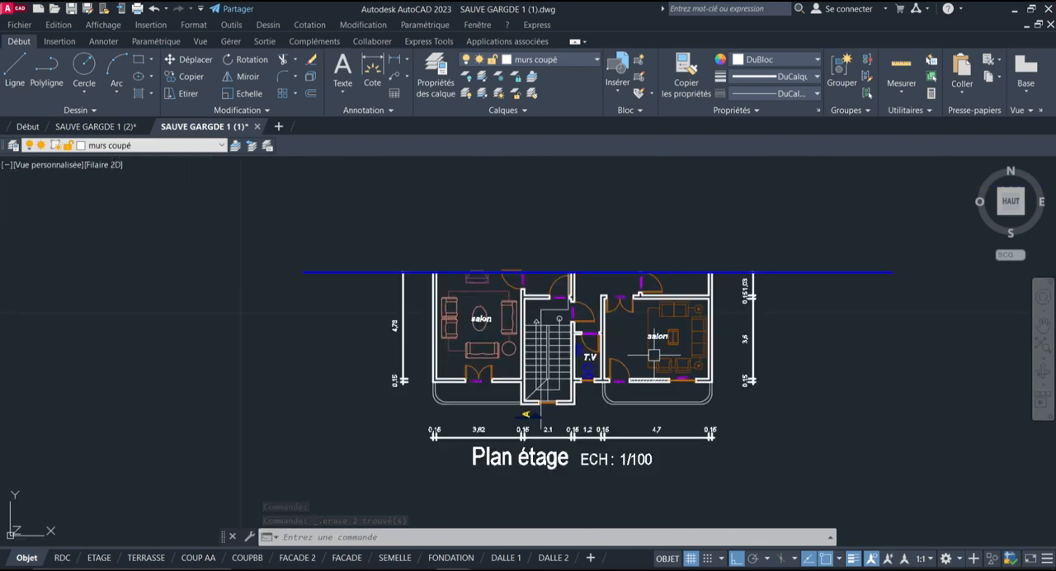
{"action": "scroll", "coordinate": [771, 264], "scroll_direction": "down", "scroll_amount": 2}
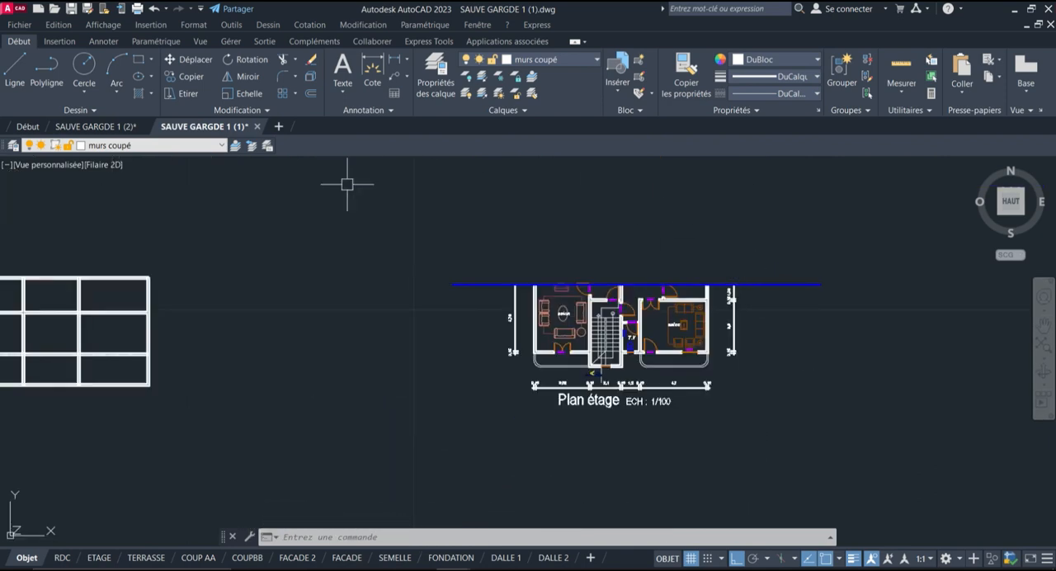
{"action": "scroll", "coordinate": [513, 272], "scroll_direction": "down", "scroll_amount": 2}
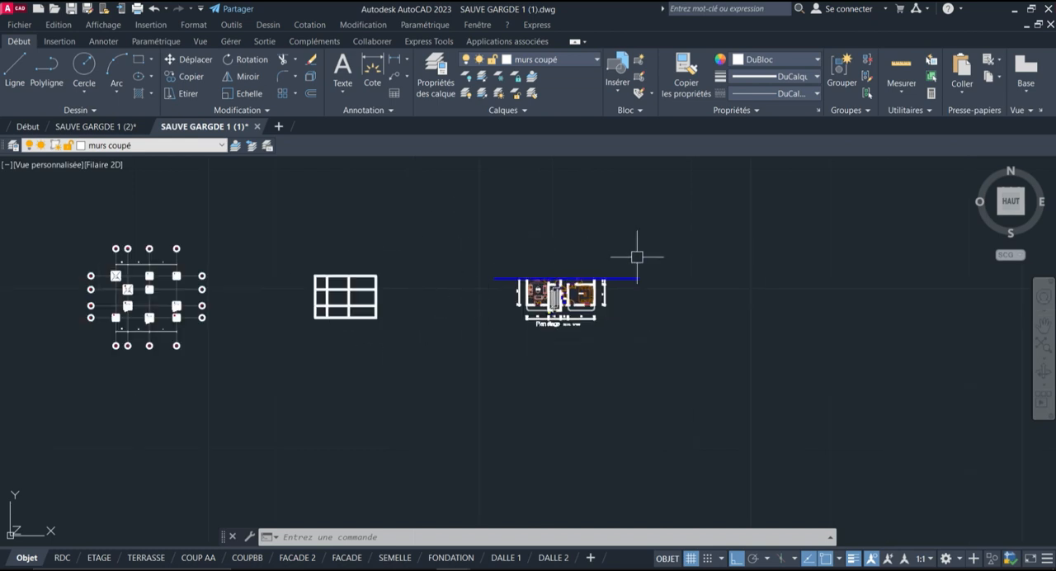
{"action": "scroll", "coordinate": [641, 276], "scroll_direction": "down", "scroll_amount": 2}
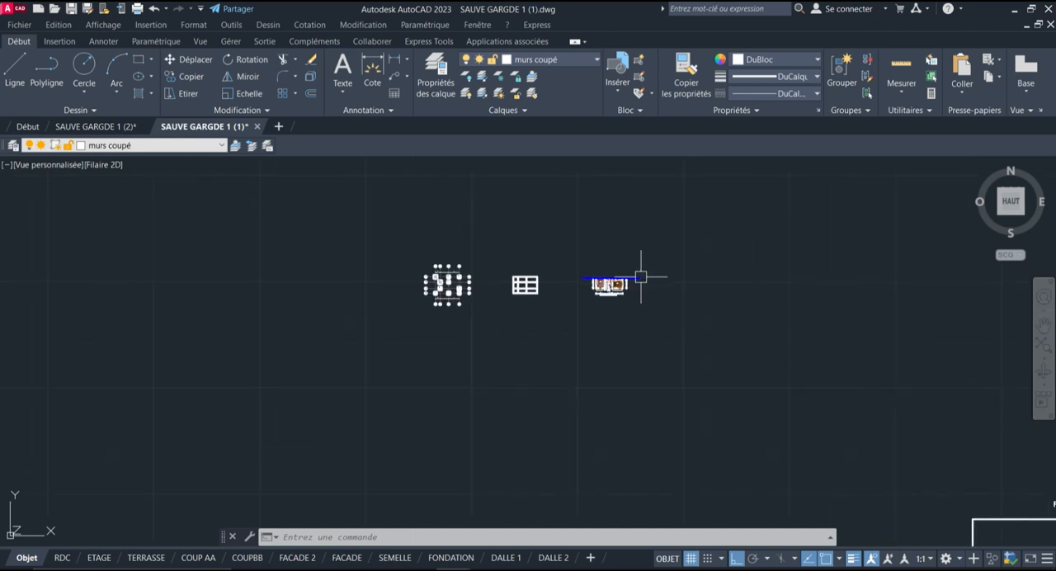
{"action": "mouse_move", "coordinate": [640, 276]}
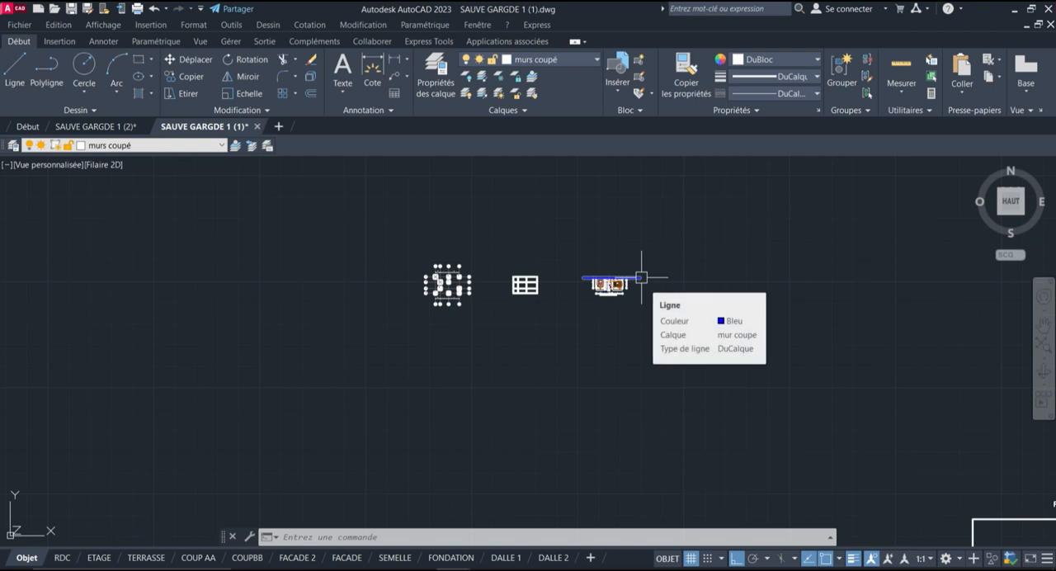
{"action": "scroll", "coordinate": [523, 268], "scroll_direction": "up", "scroll_amount": 3}
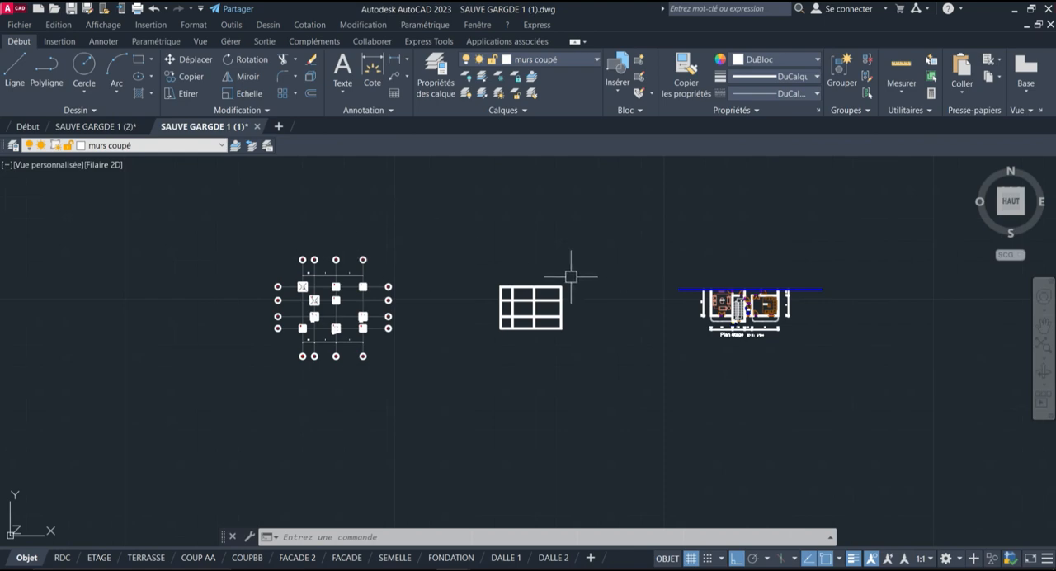